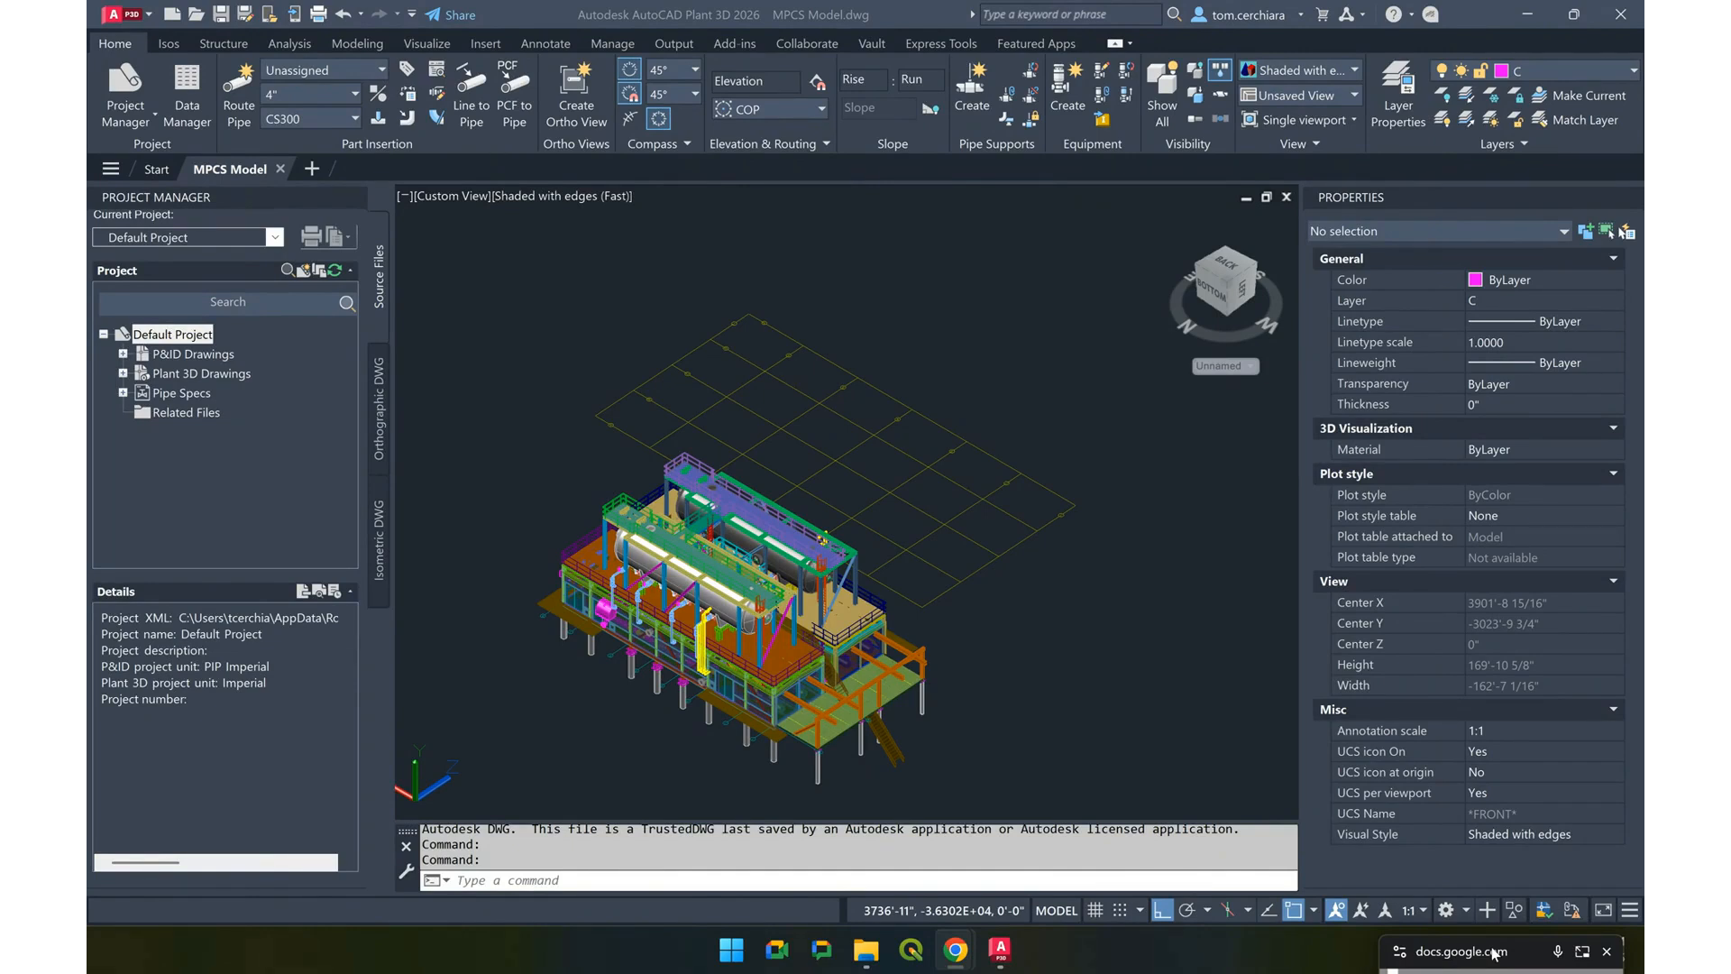
Bring up the drawing's external references and detach the unloaded V-54220 Model reference
{"action": "left_click", "coordinate": [1062, 462]}
{"action": "type", "text": "XREF"}
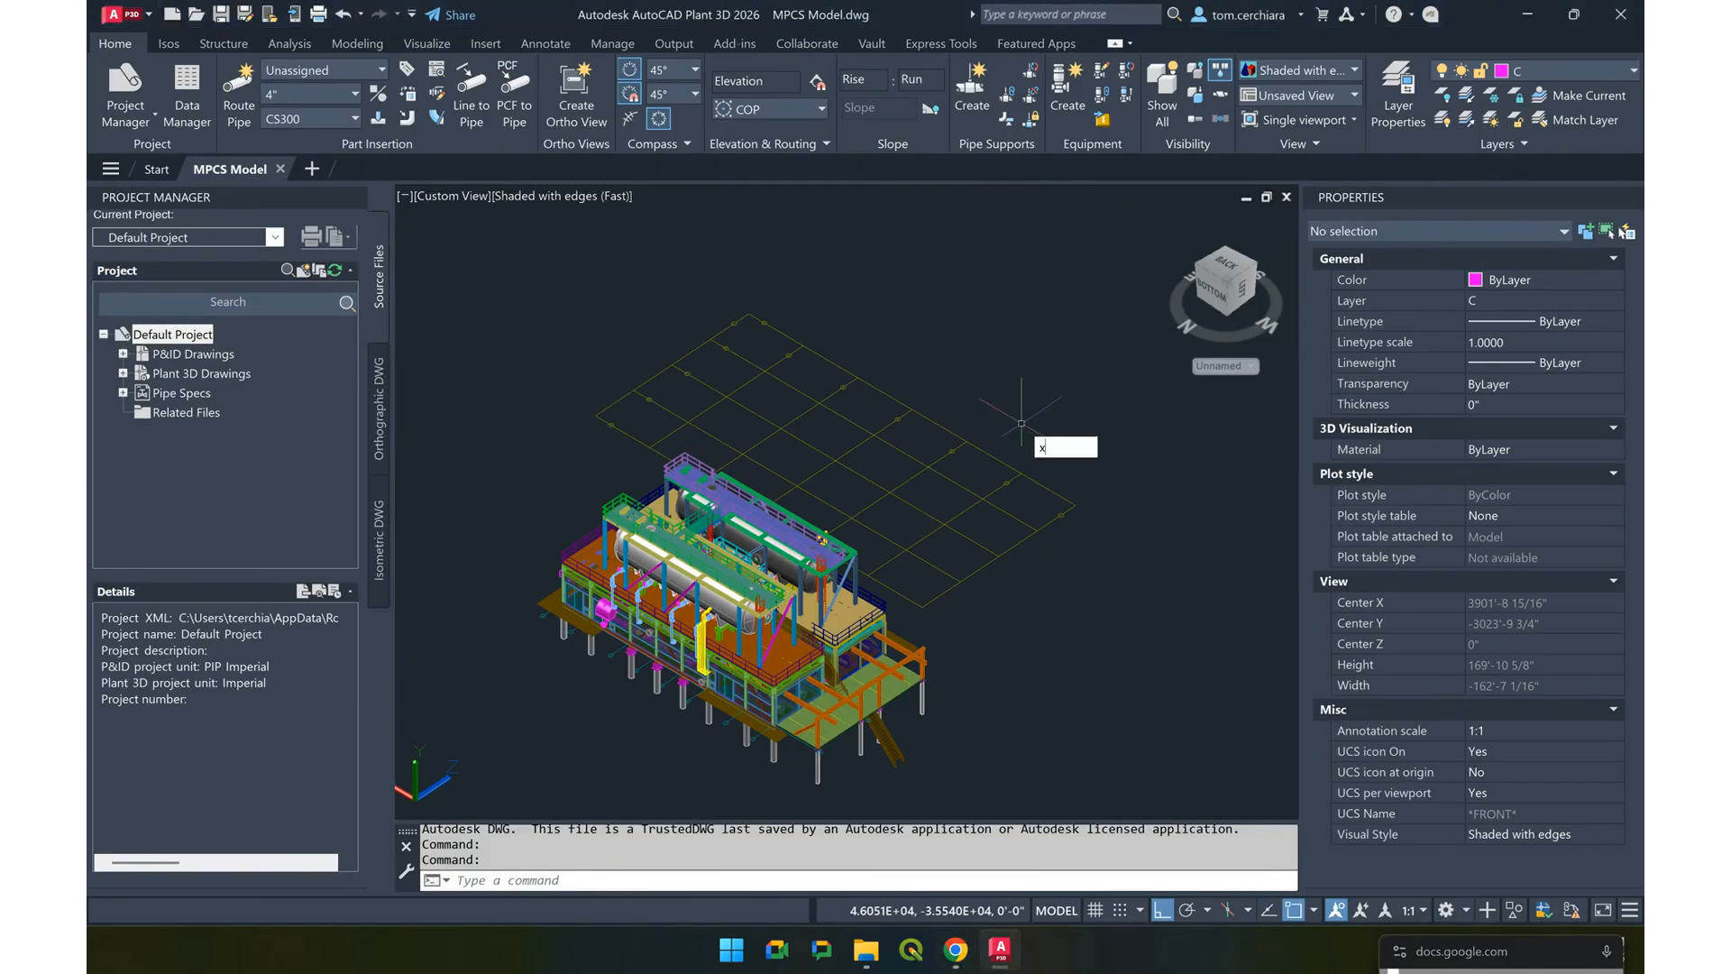
{"action": "key", "text": "Return"}
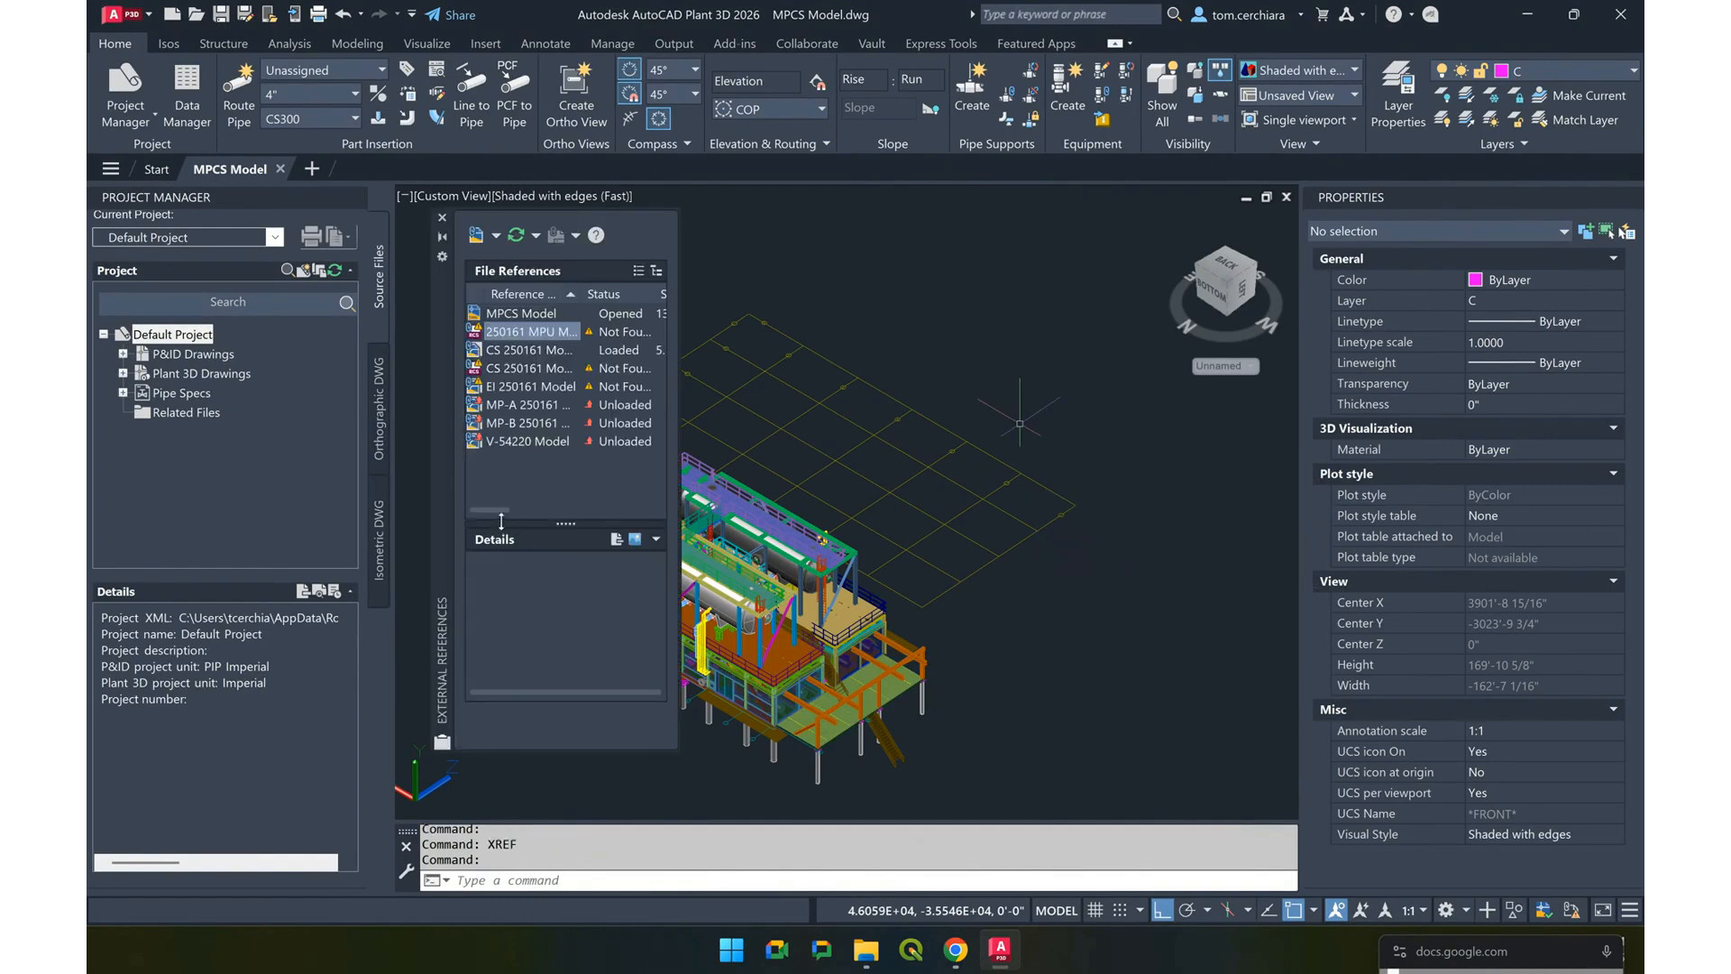
{"action": "left_click", "coordinate": [521, 446]}
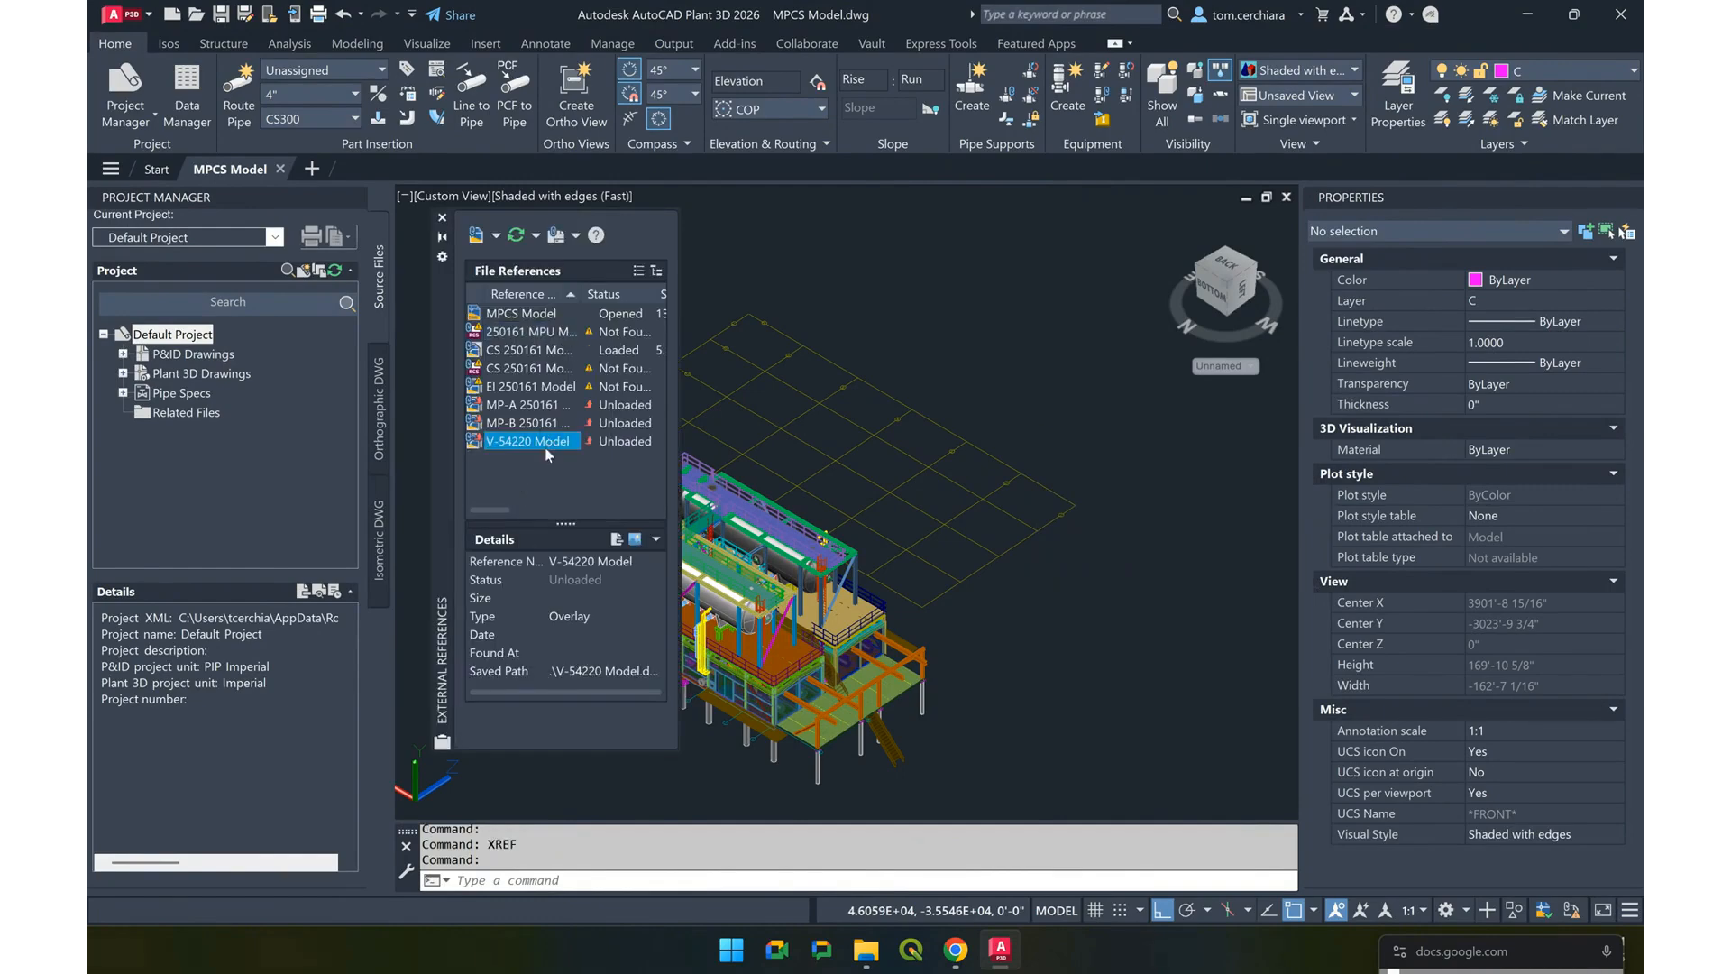
{"action": "right_click", "coordinate": [545, 444]}
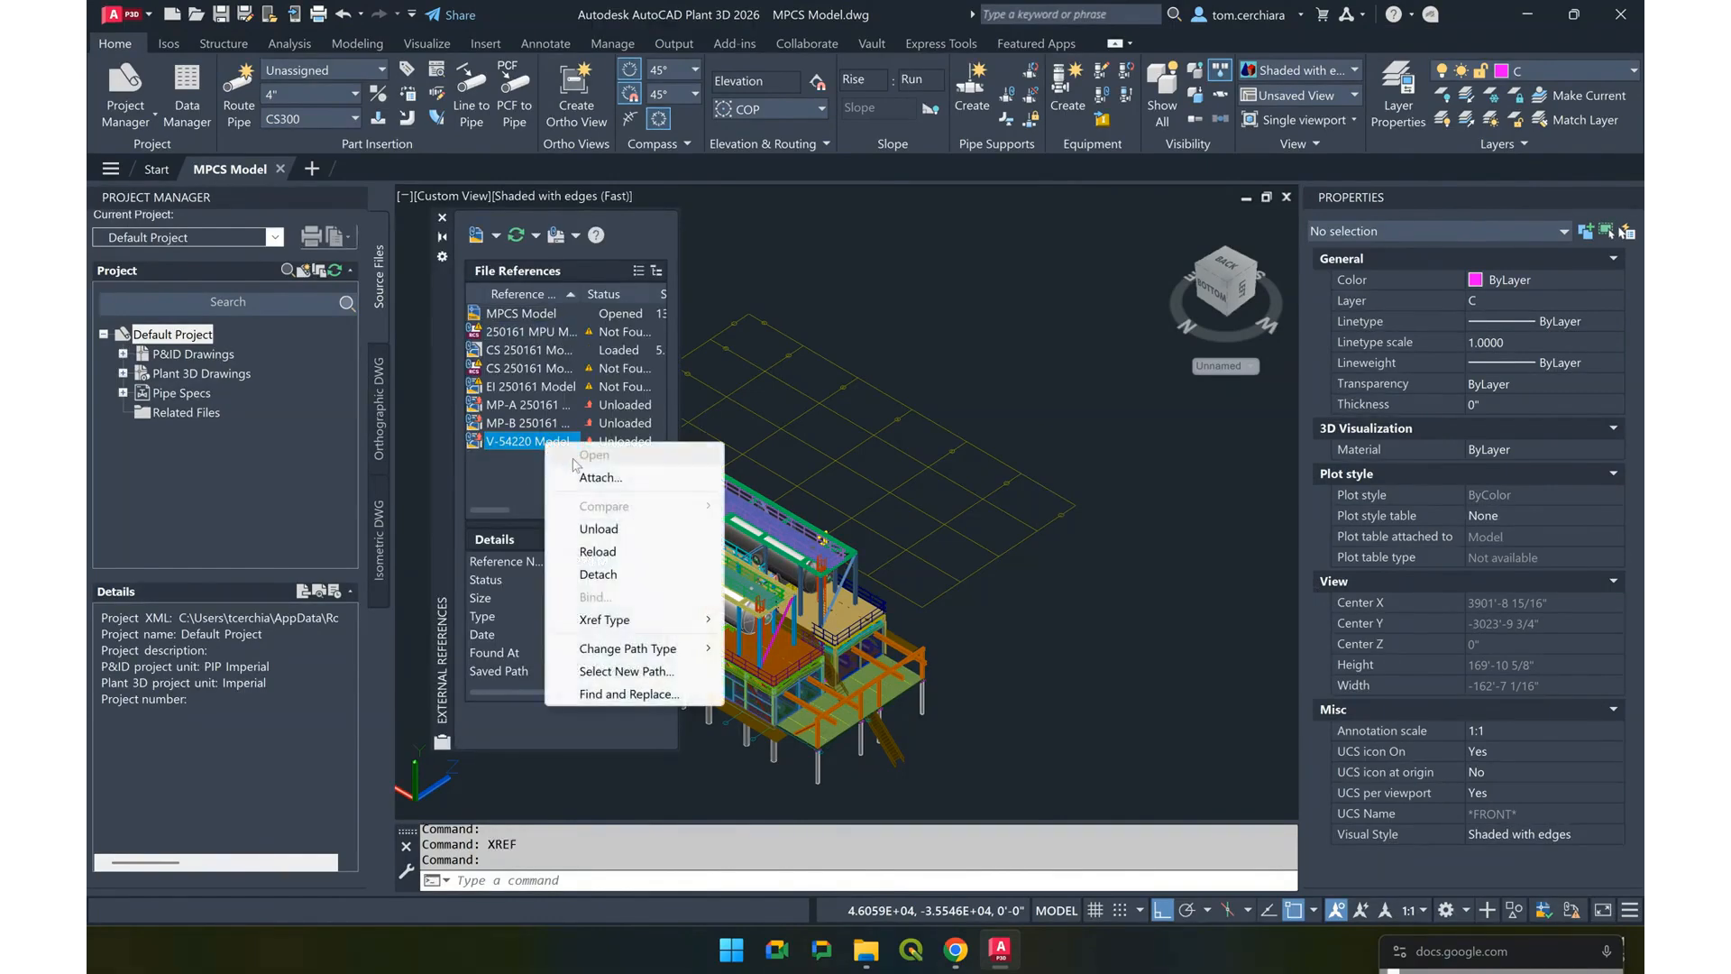
{"action": "left_click", "coordinate": [599, 575]}
Detach the MP-B 250161, MP-A 250161 and EI 250161 Model references from the drawing
{"action": "right_click", "coordinate": [514, 421]}
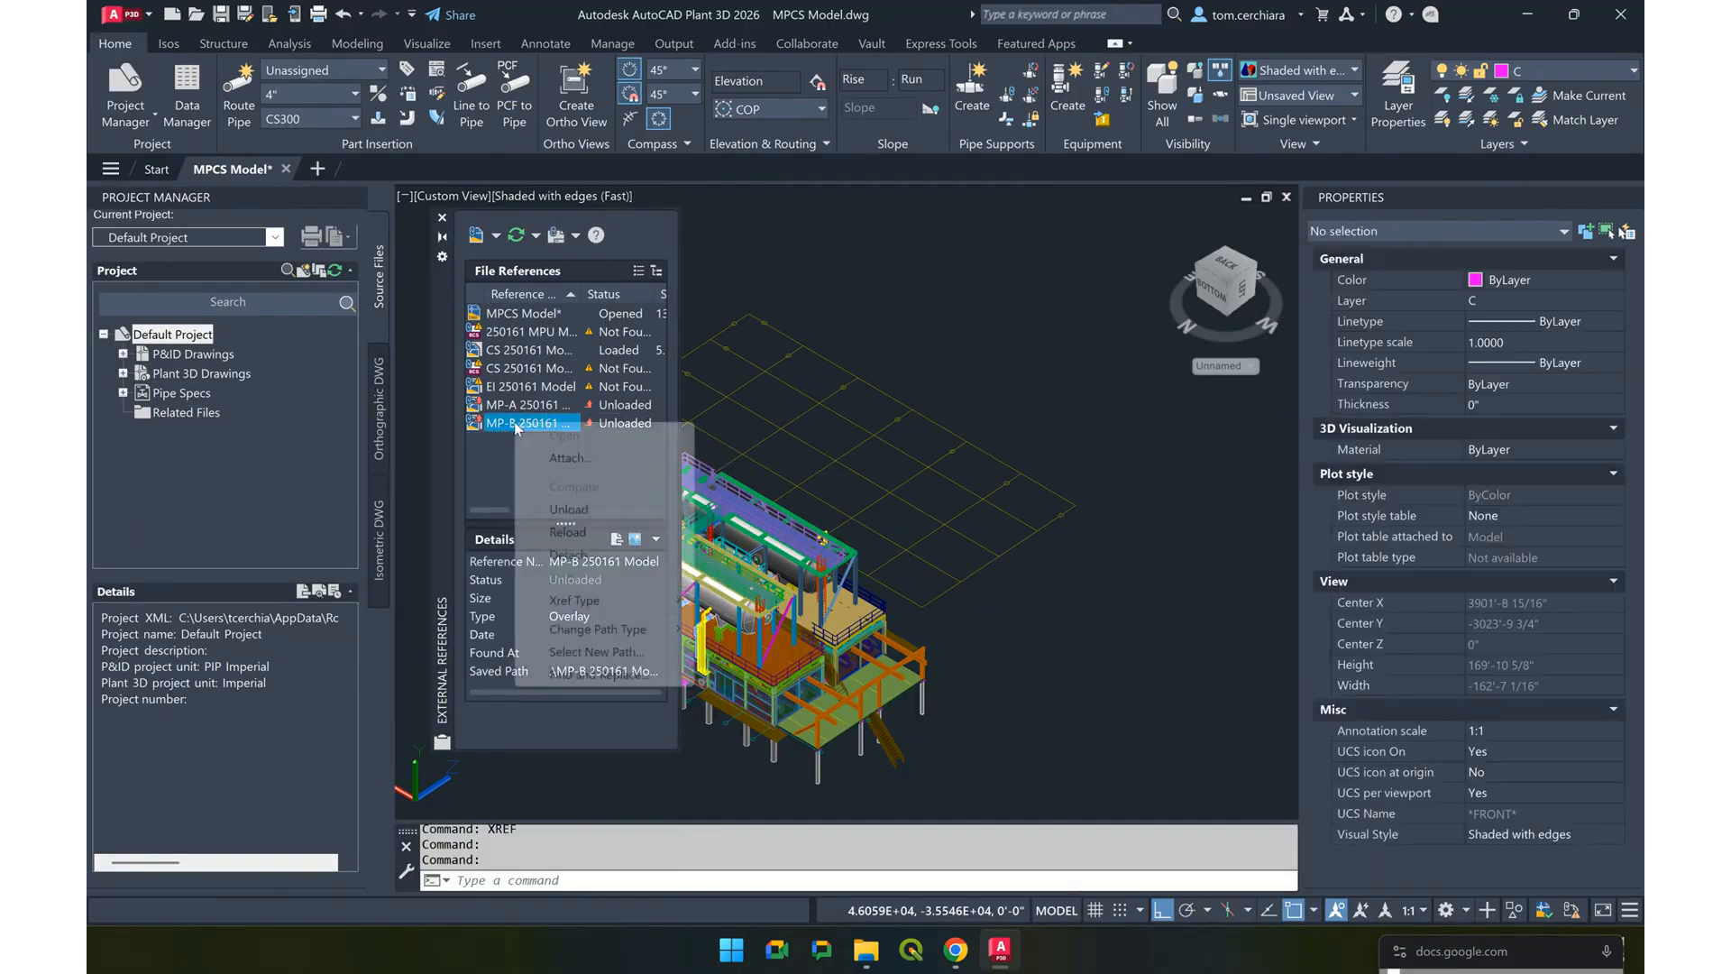
{"action": "left_click", "coordinate": [597, 553]}
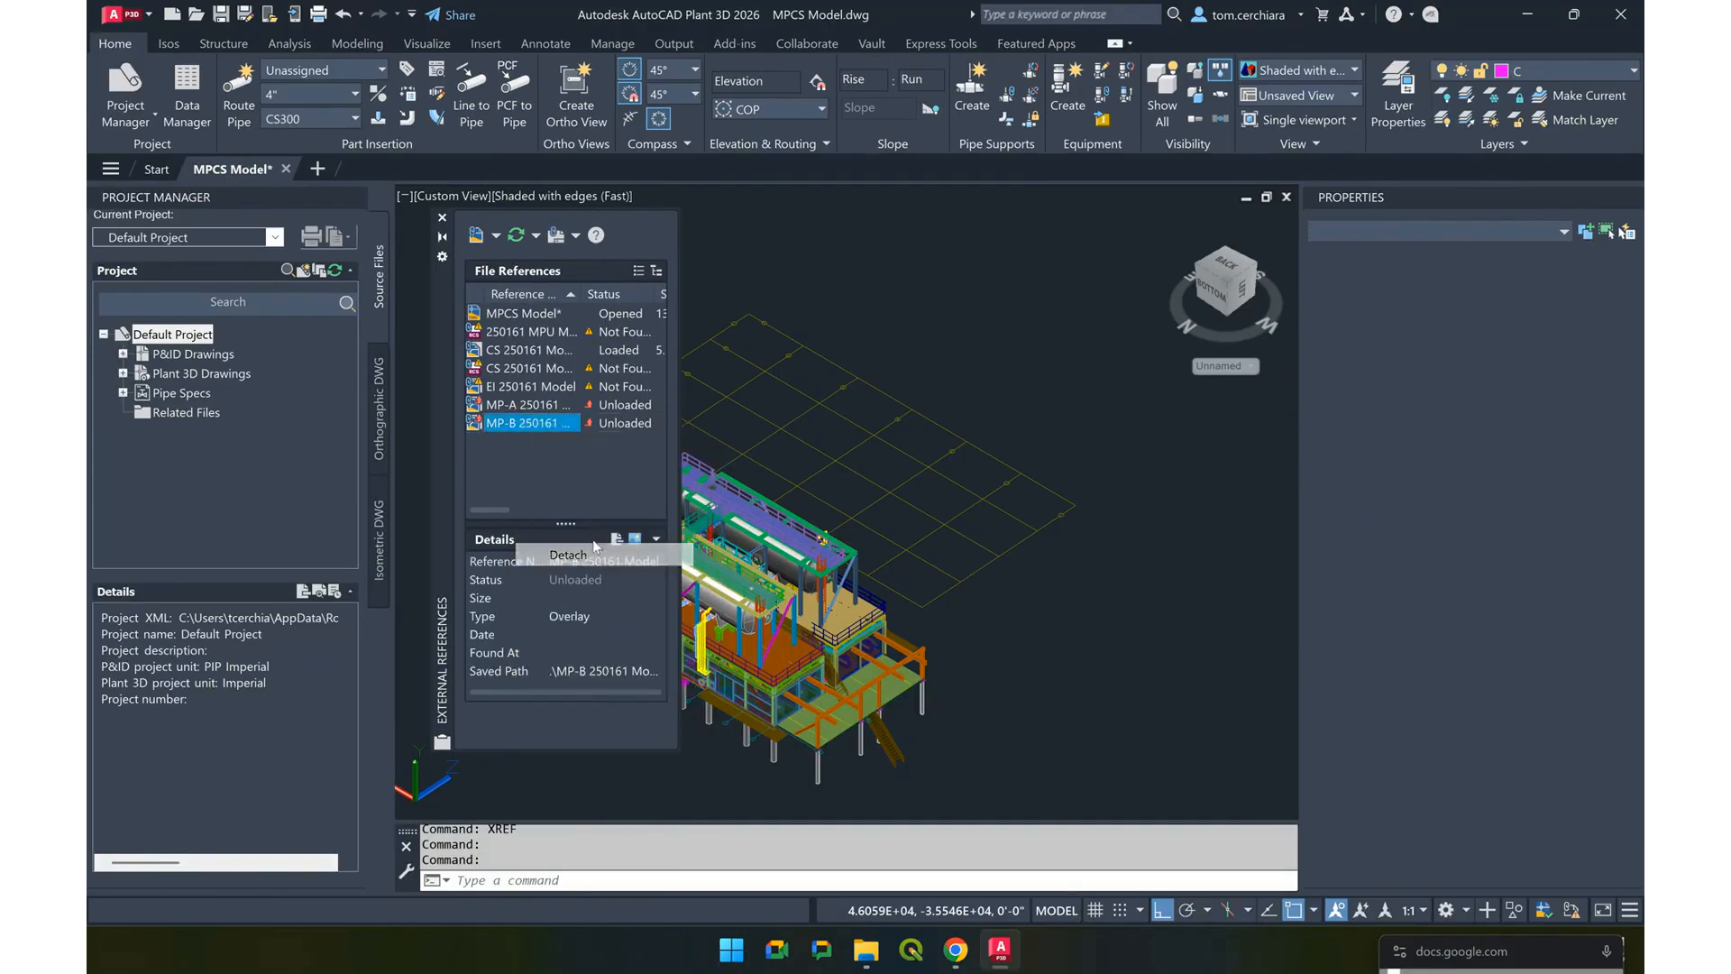
{"action": "right_click", "coordinate": [528, 407]}
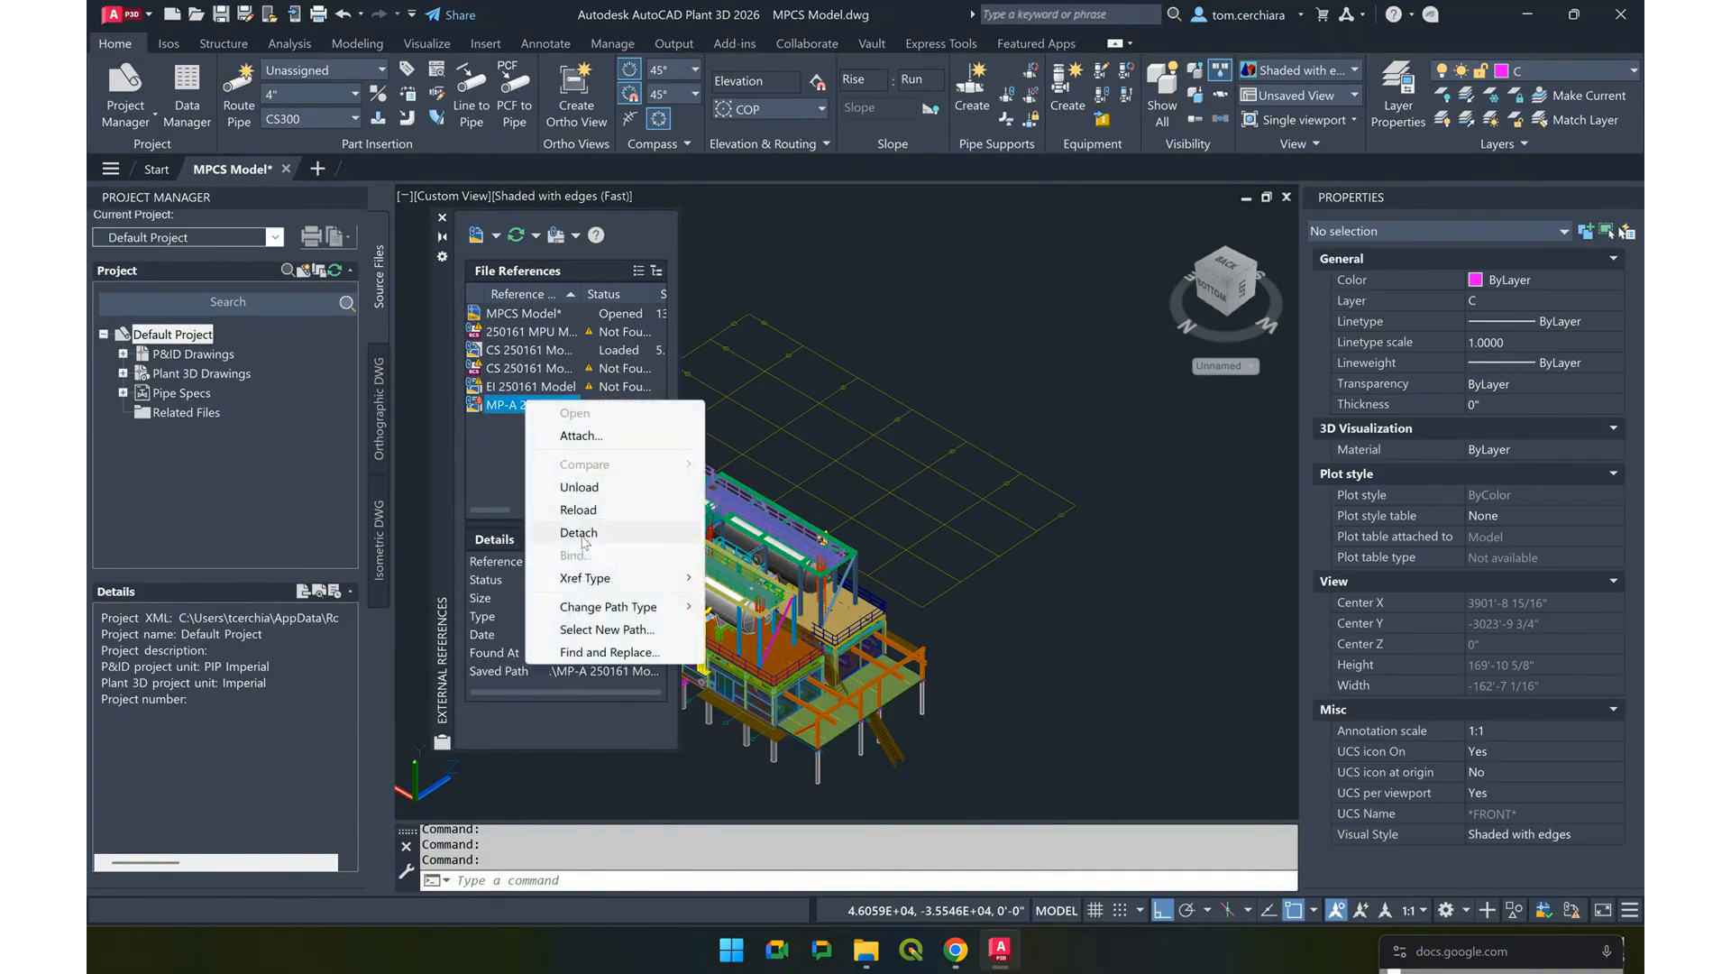
{"action": "left_click", "coordinate": [595, 534]}
{"action": "left_click", "coordinate": [518, 388]}
{"action": "right_click", "coordinate": [515, 390]}
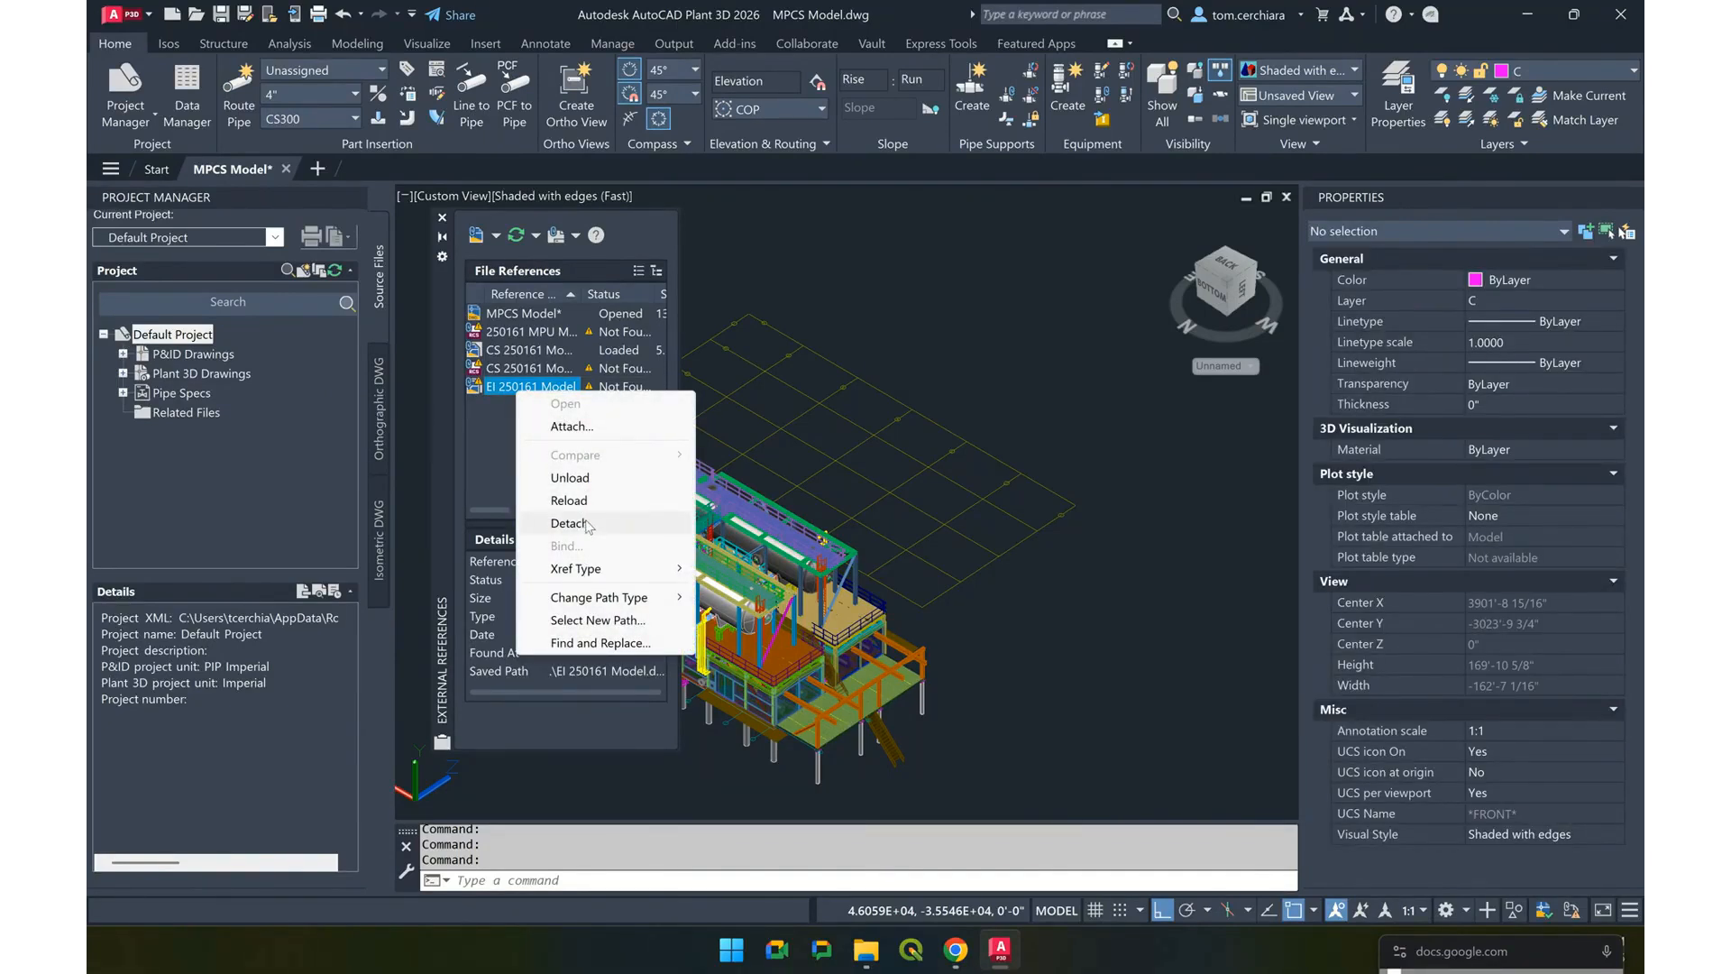
{"action": "left_click", "coordinate": [586, 523]}
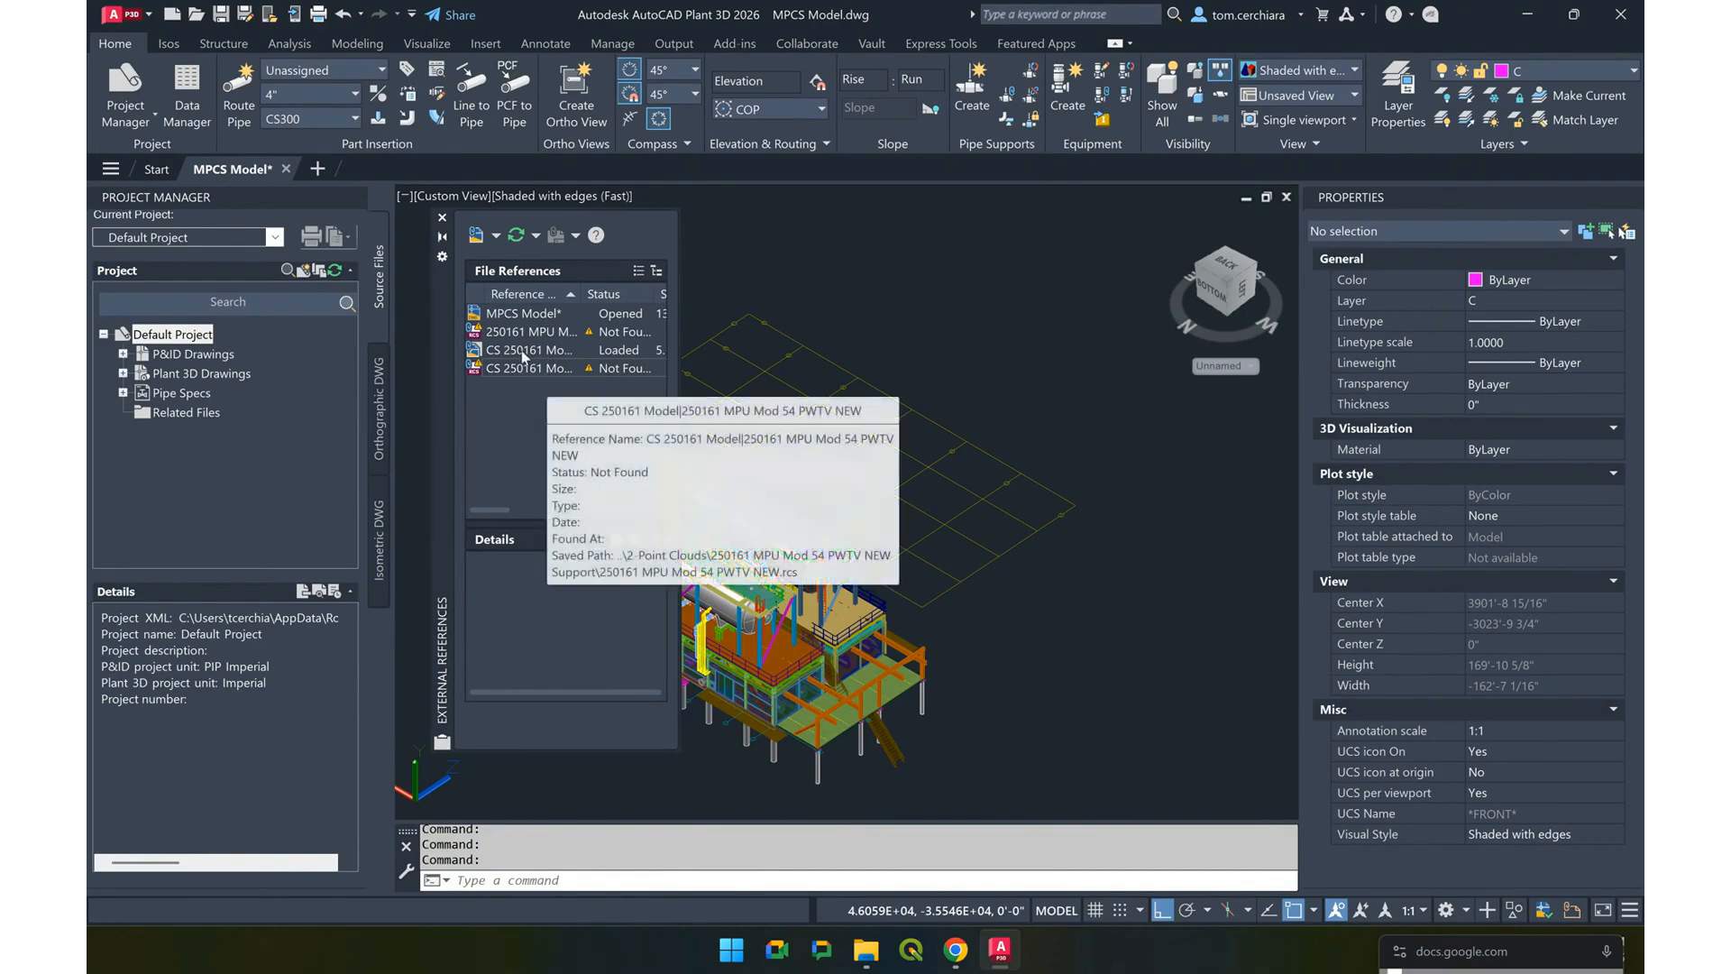
Detach the missing 250161 MPU Mod point cloud reference, keeping the CS 250161 Model reference
{"action": "mouse_move", "coordinate": [523, 356]}
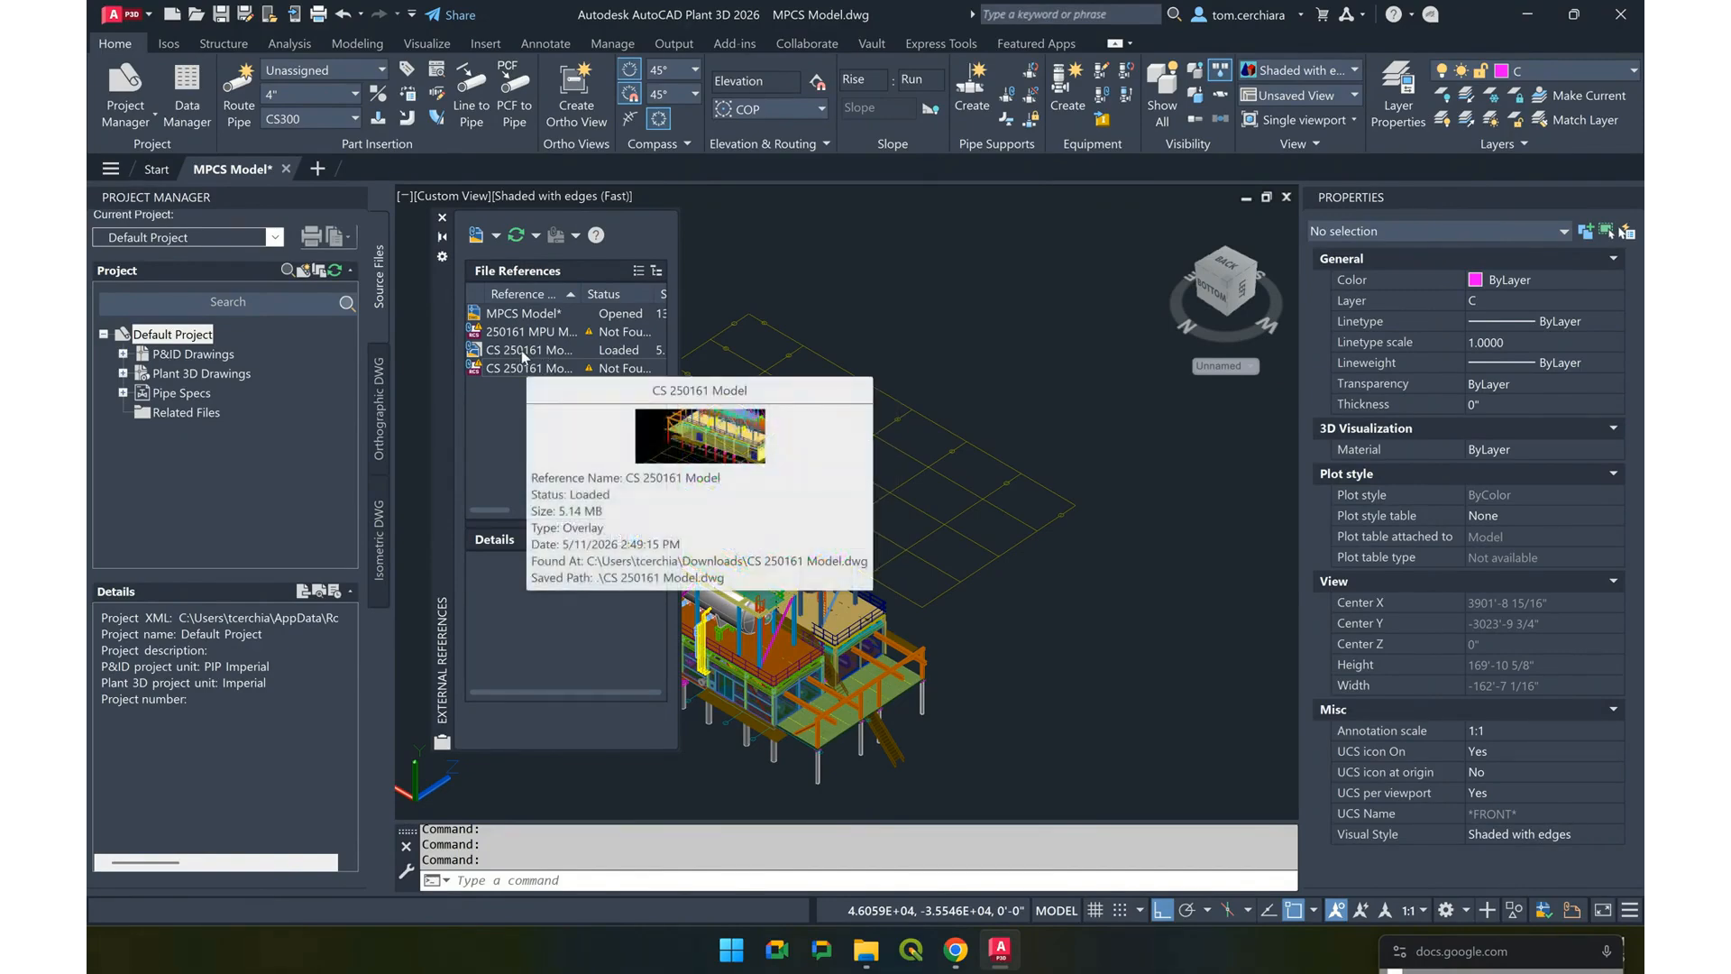
{"action": "left_click", "coordinate": [527, 350]}
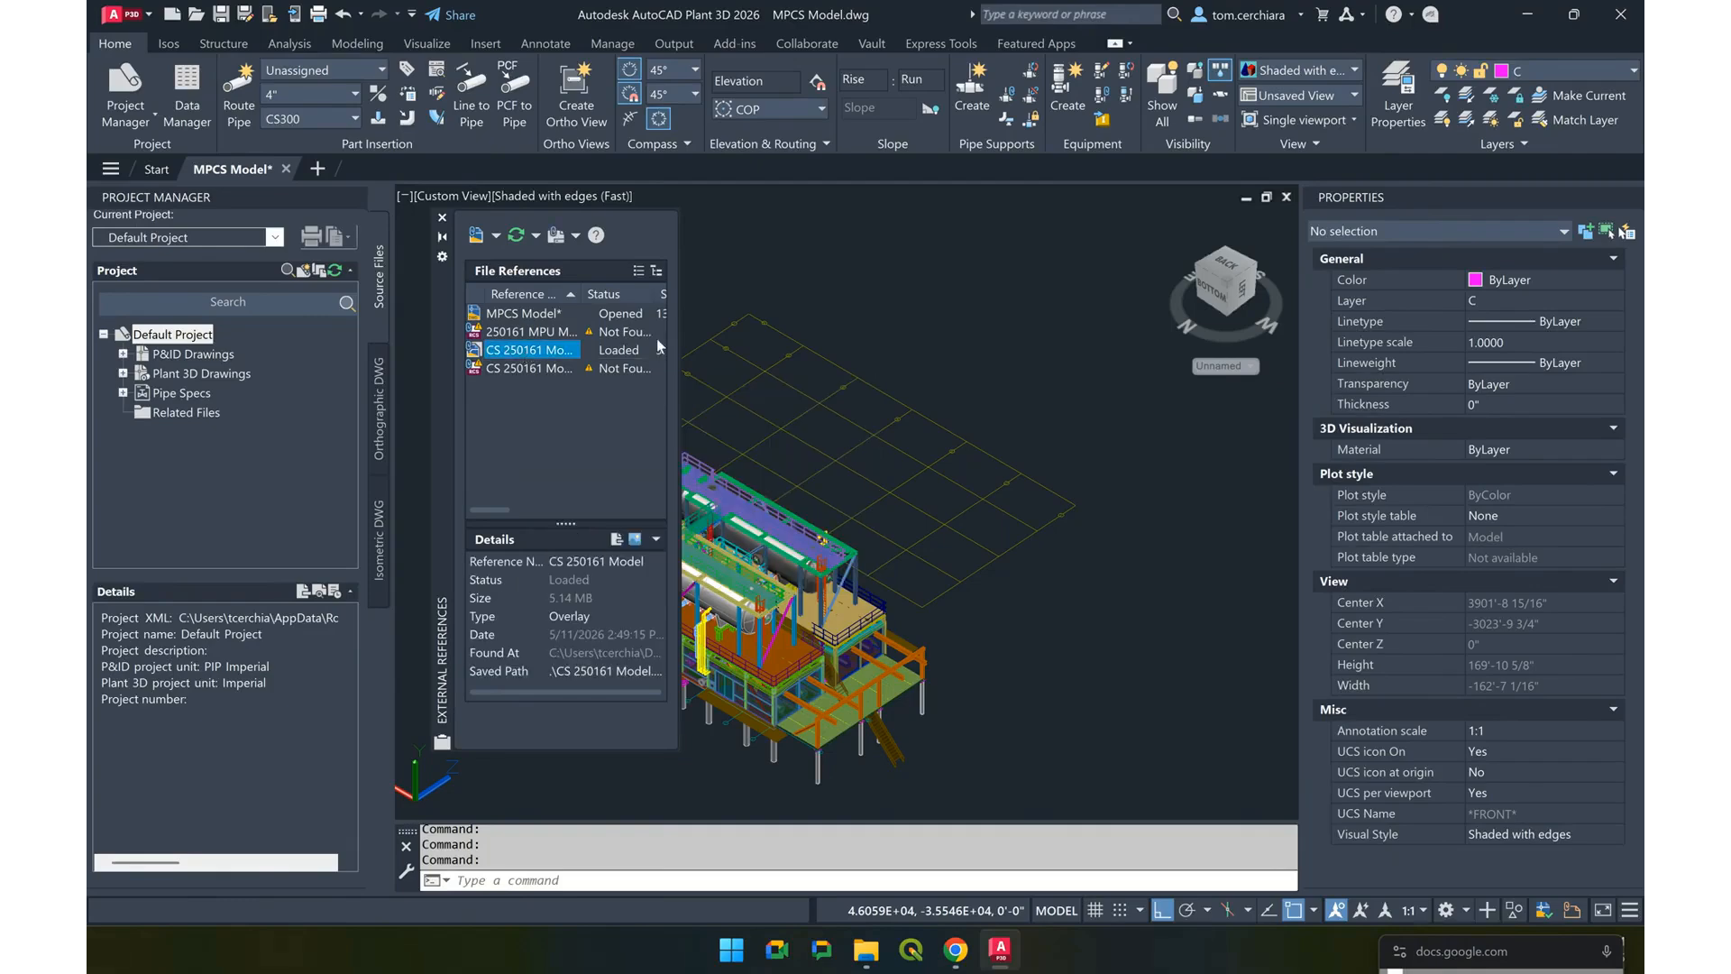
{"action": "left_click", "coordinate": [530, 334]}
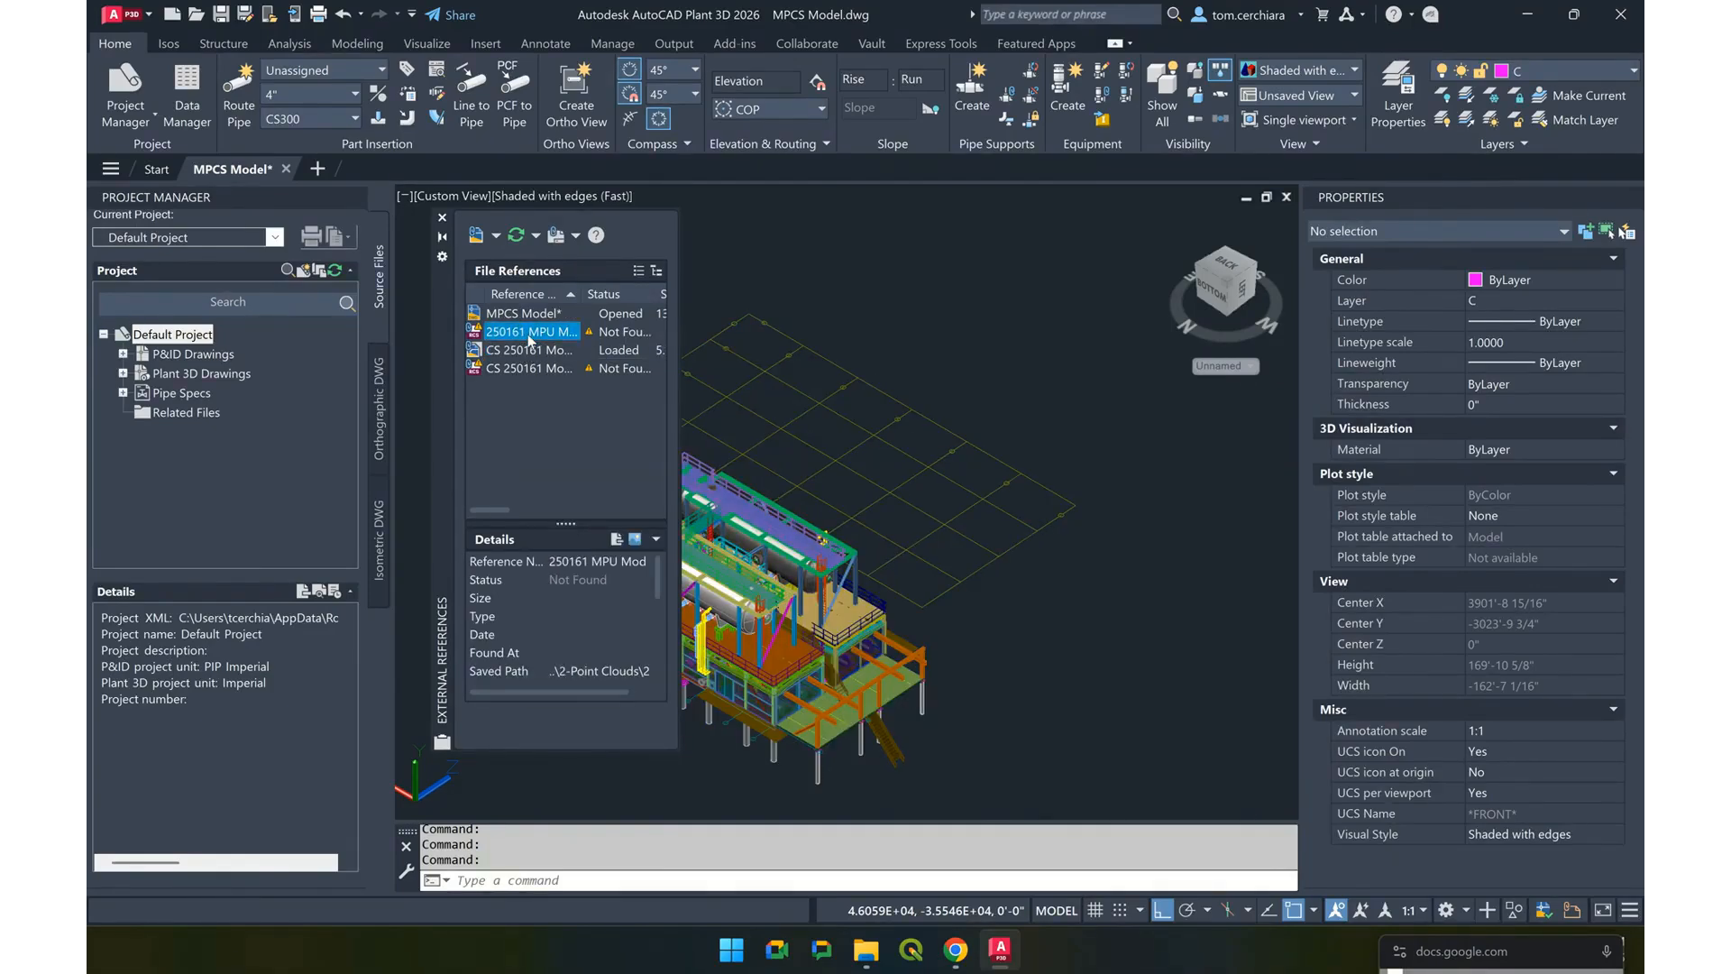
{"action": "right_click", "coordinate": [529, 334]}
{"action": "left_click", "coordinate": [591, 421]}
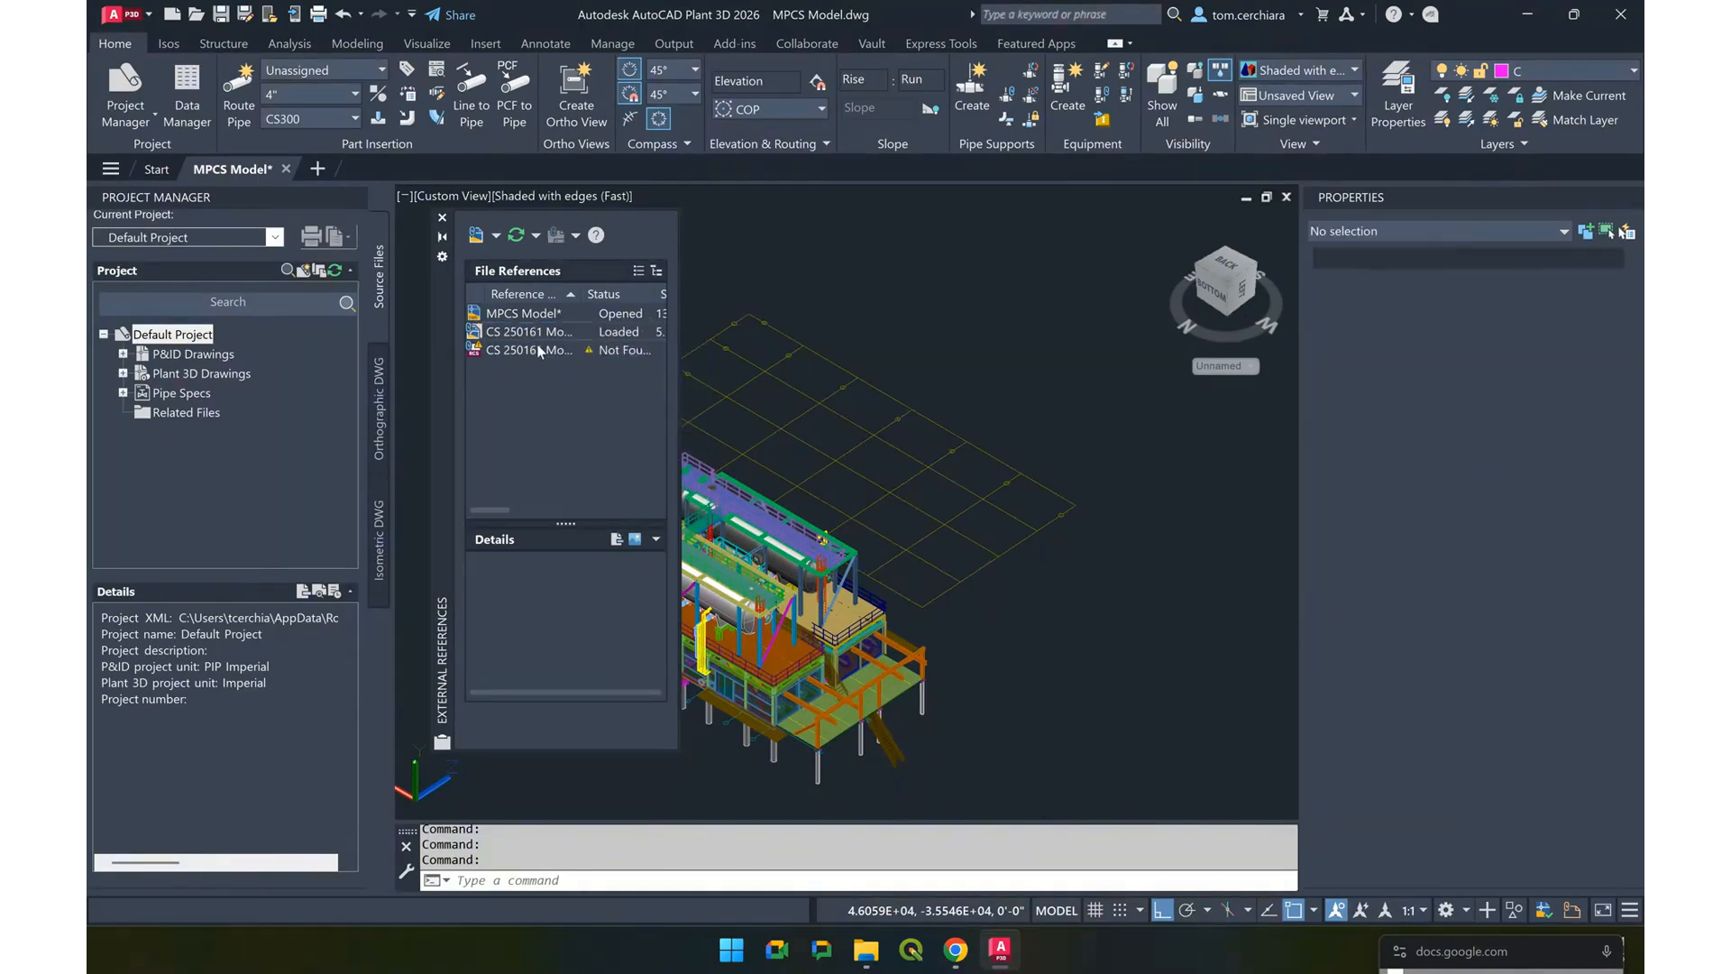
Bind the CS 250161 Model reference into the drawing using the Insert bind type
{"action": "left_click", "coordinate": [534, 333]}
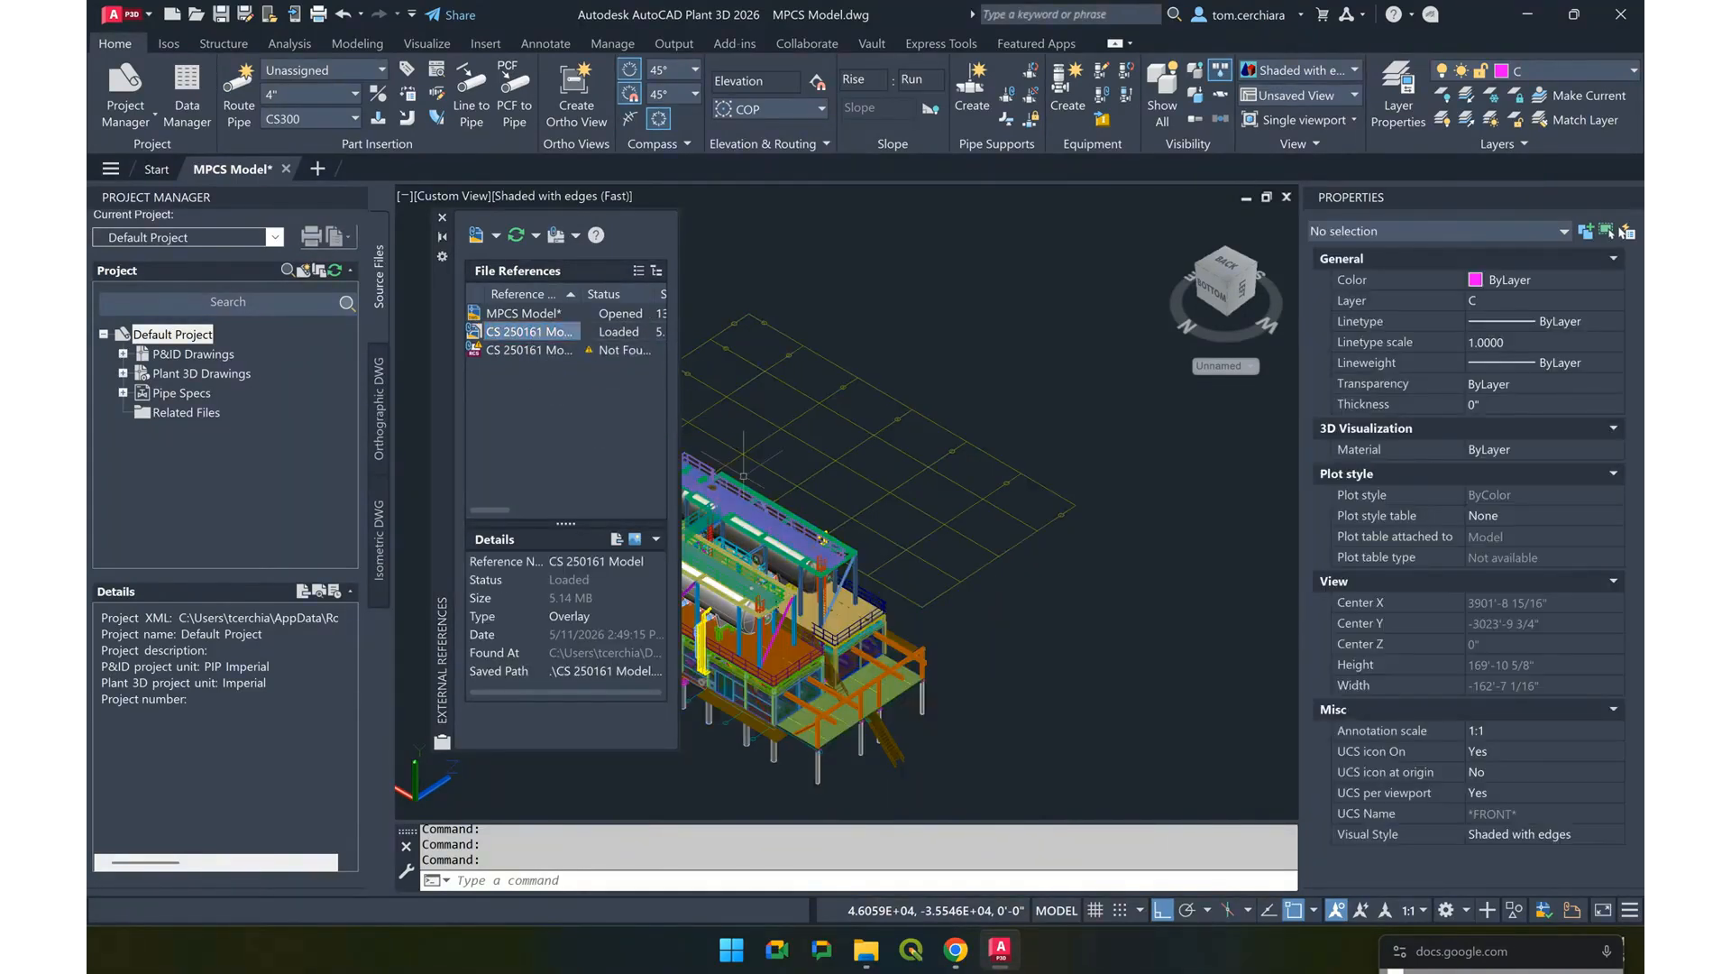
{"action": "right_click", "coordinate": [554, 336]}
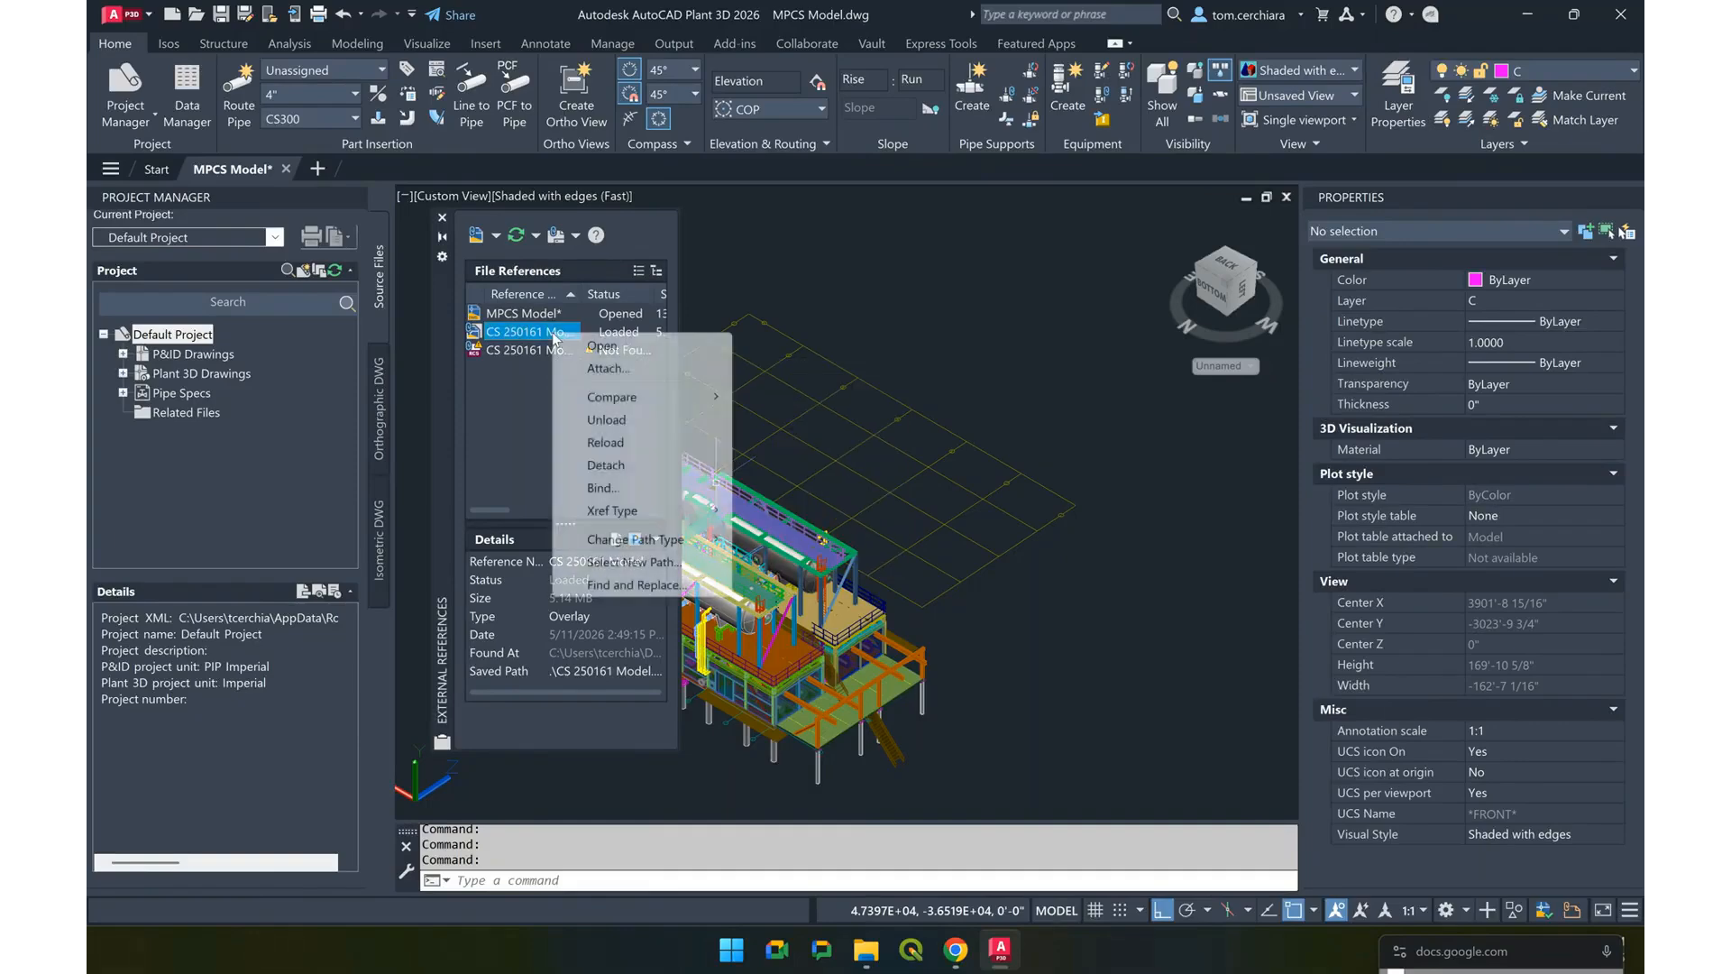
{"action": "left_click", "coordinate": [642, 498]}
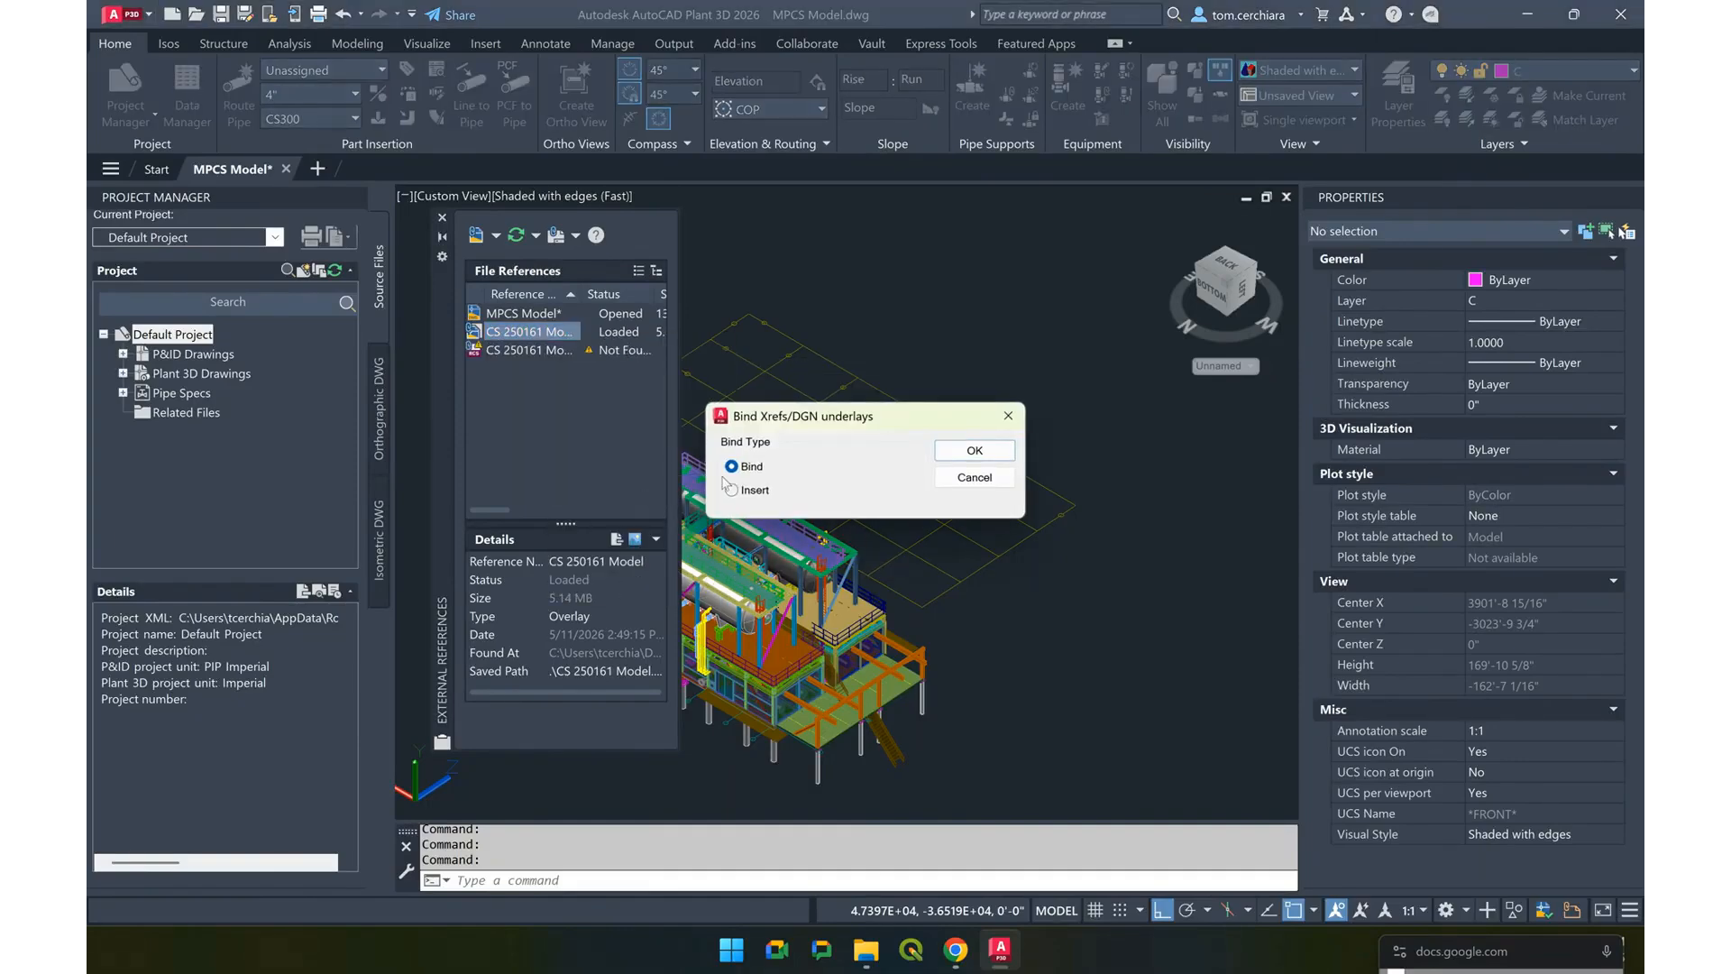
{"action": "left_click", "coordinate": [731, 490]}
{"action": "left_click", "coordinate": [996, 451]}
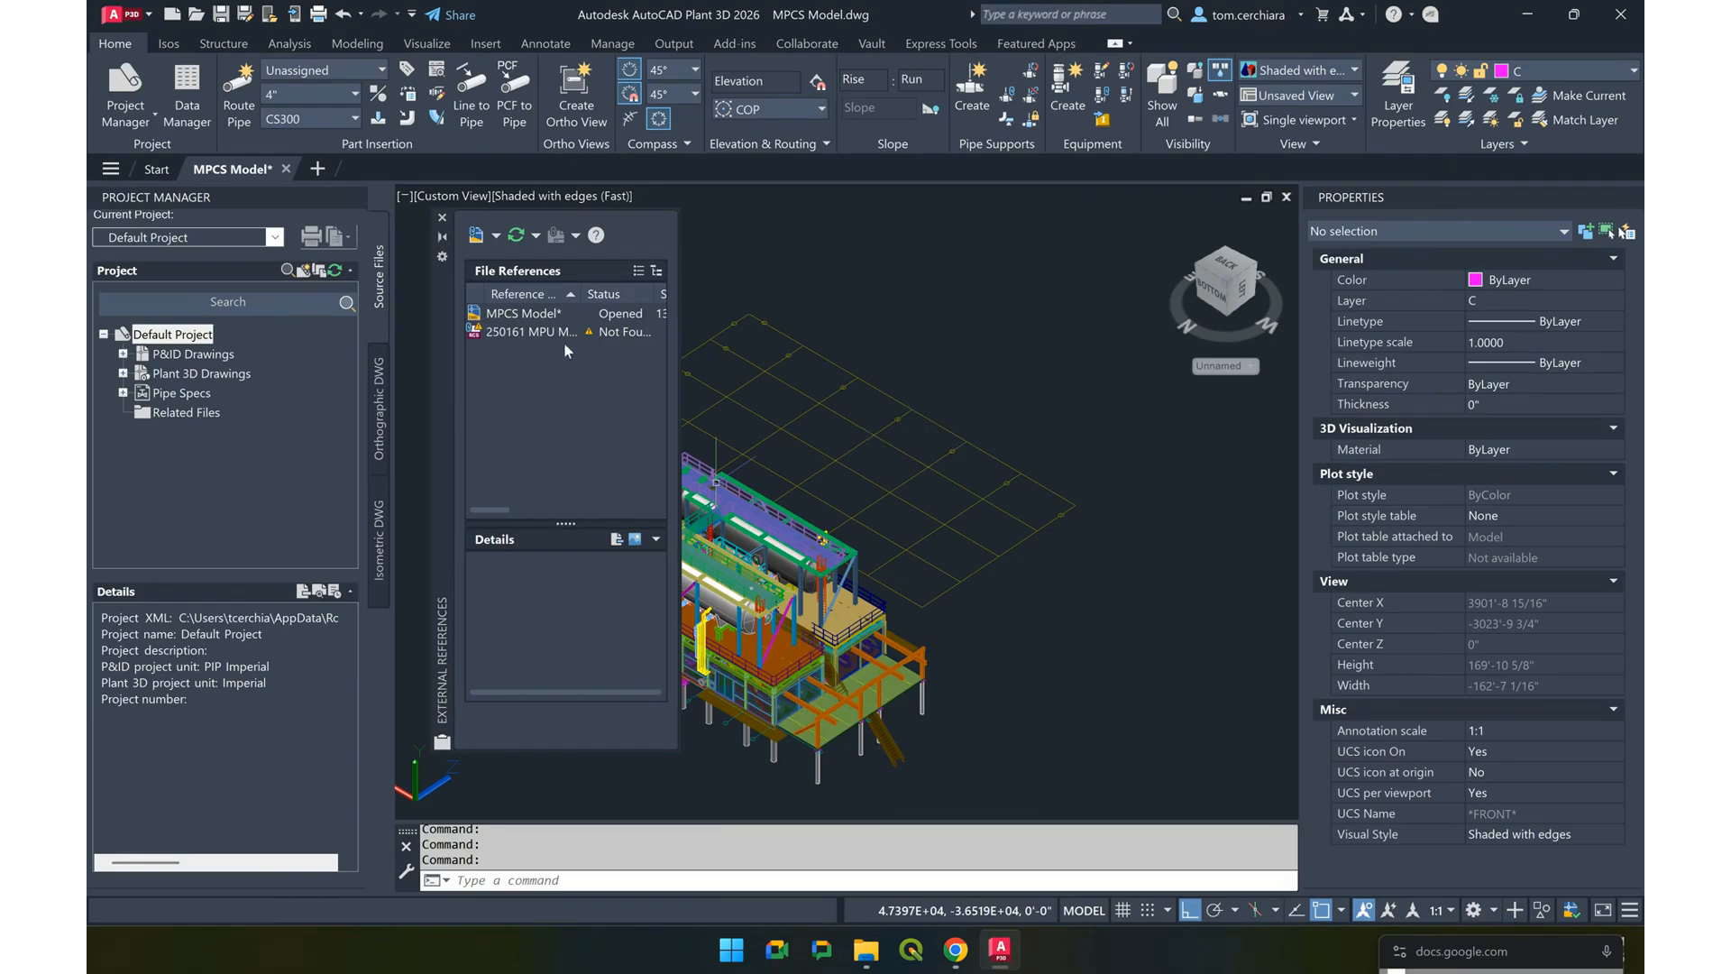
Close the external references palette, explode the CS 250161 Model block, and check that its parts are individually selectable
{"action": "left_click", "coordinate": [890, 443]}
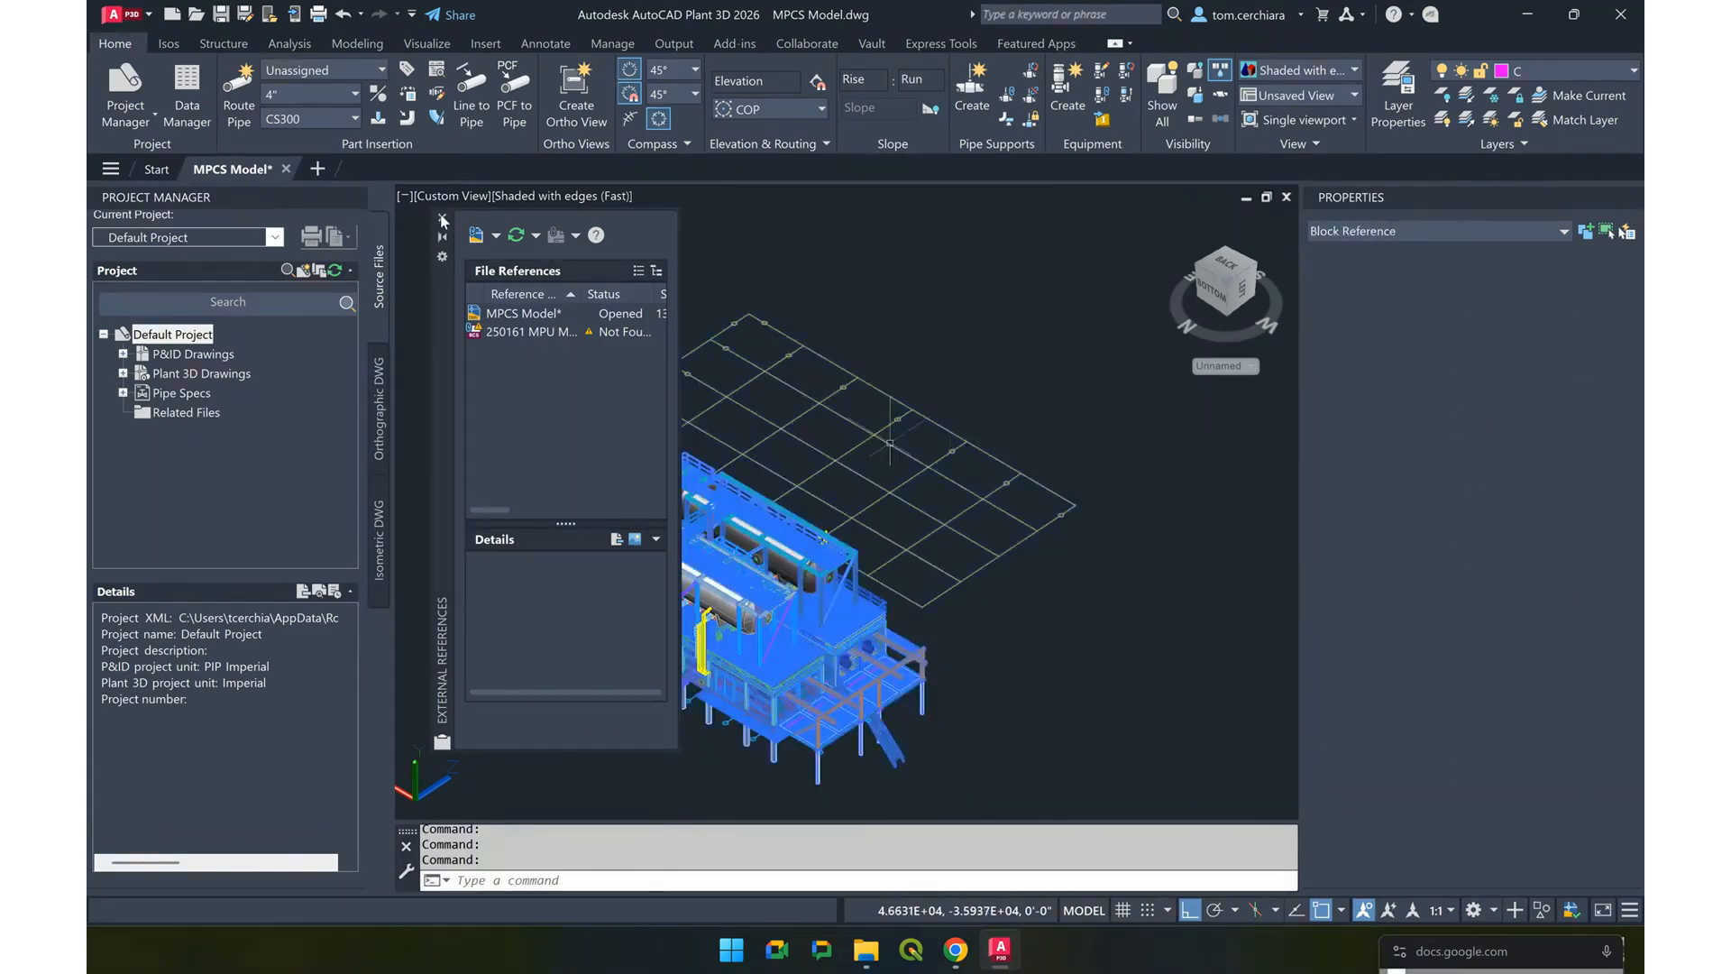
{"action": "left_click", "coordinate": [443, 220]}
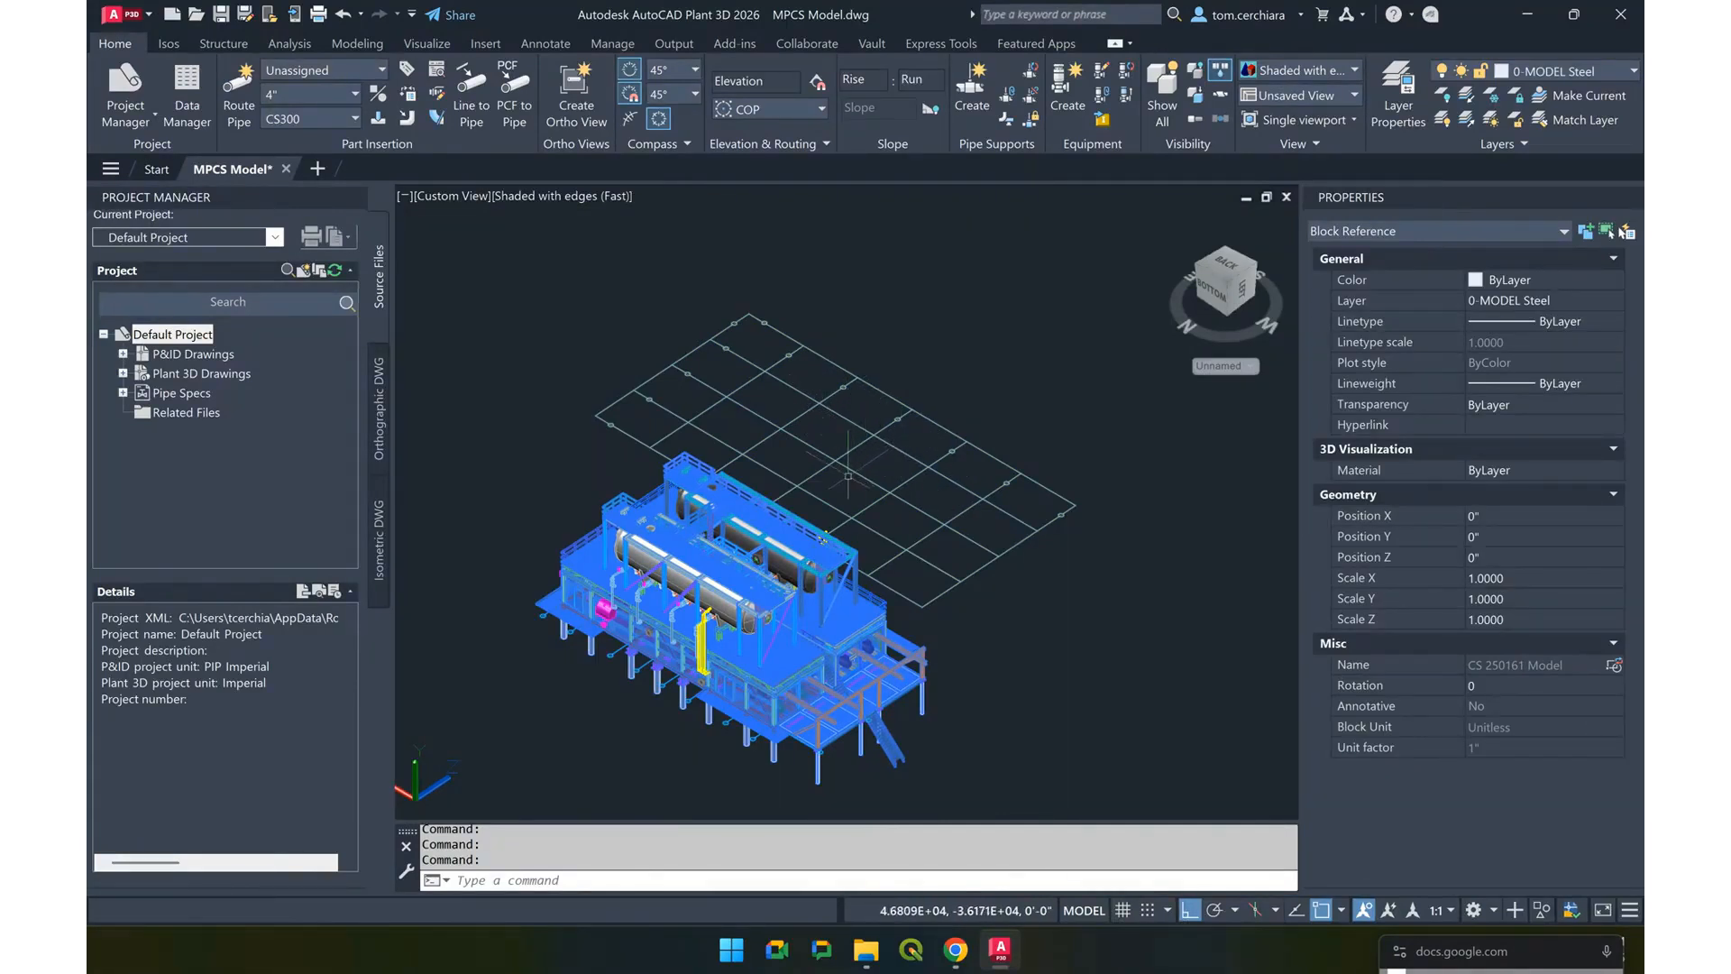
{"action": "type", "text": "ex"}
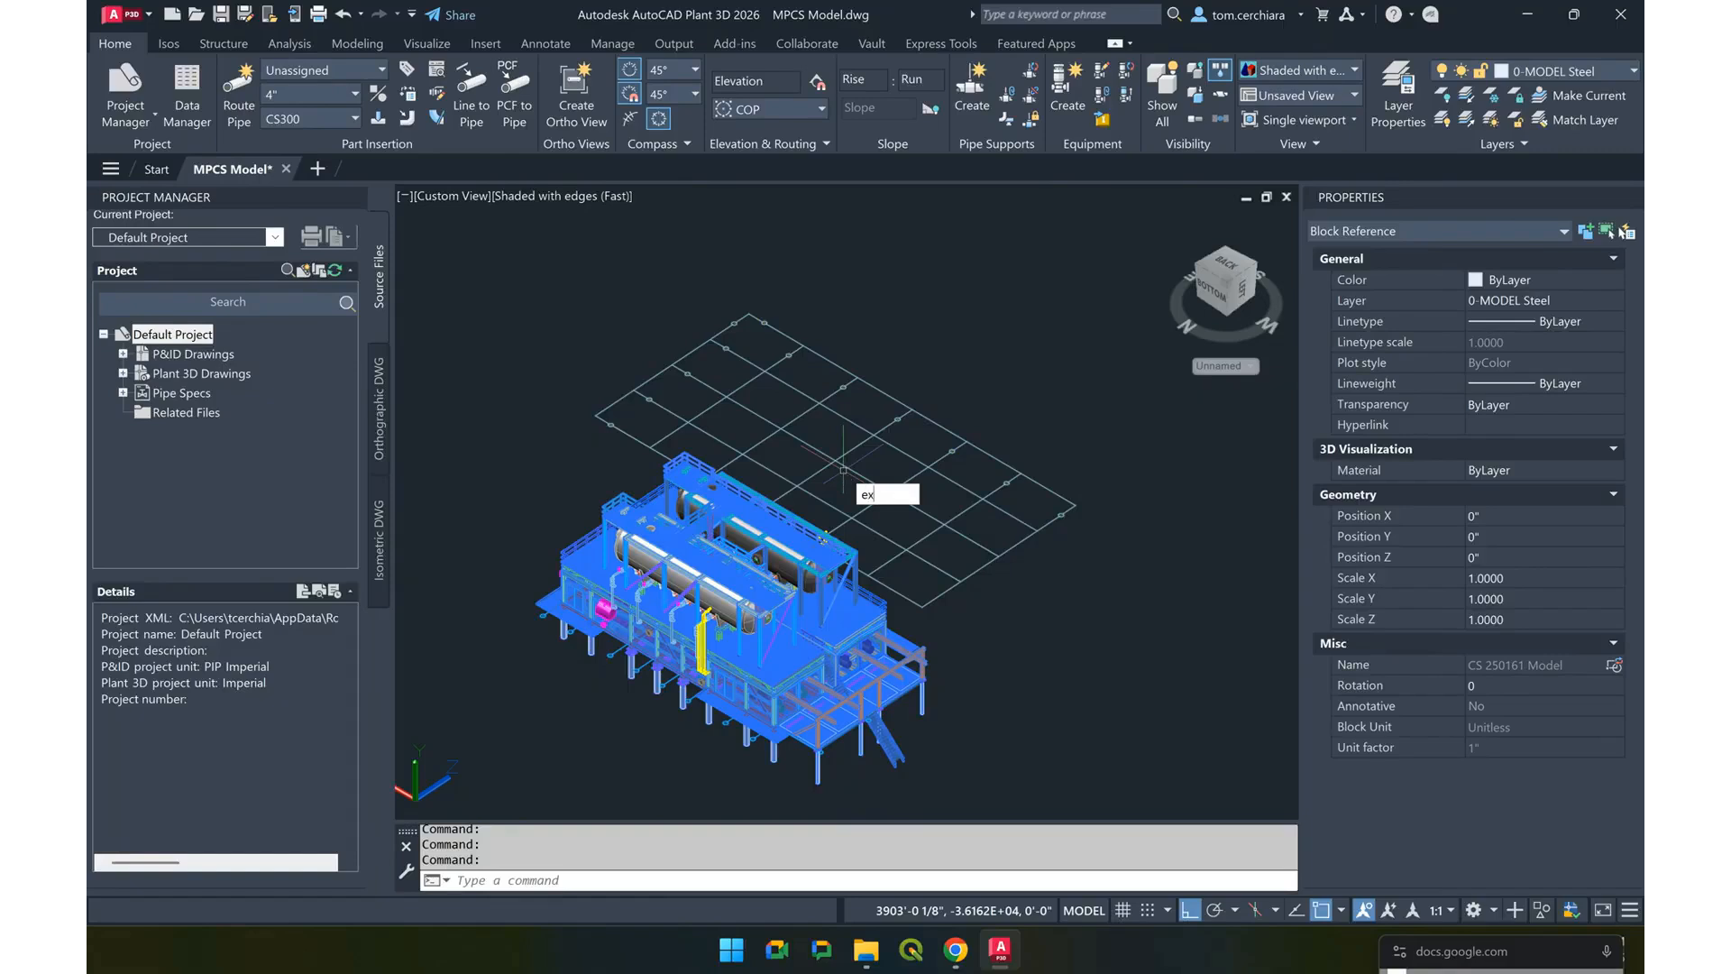
{"action": "type", "text": "plode"}
{"action": "key", "text": "Return"}
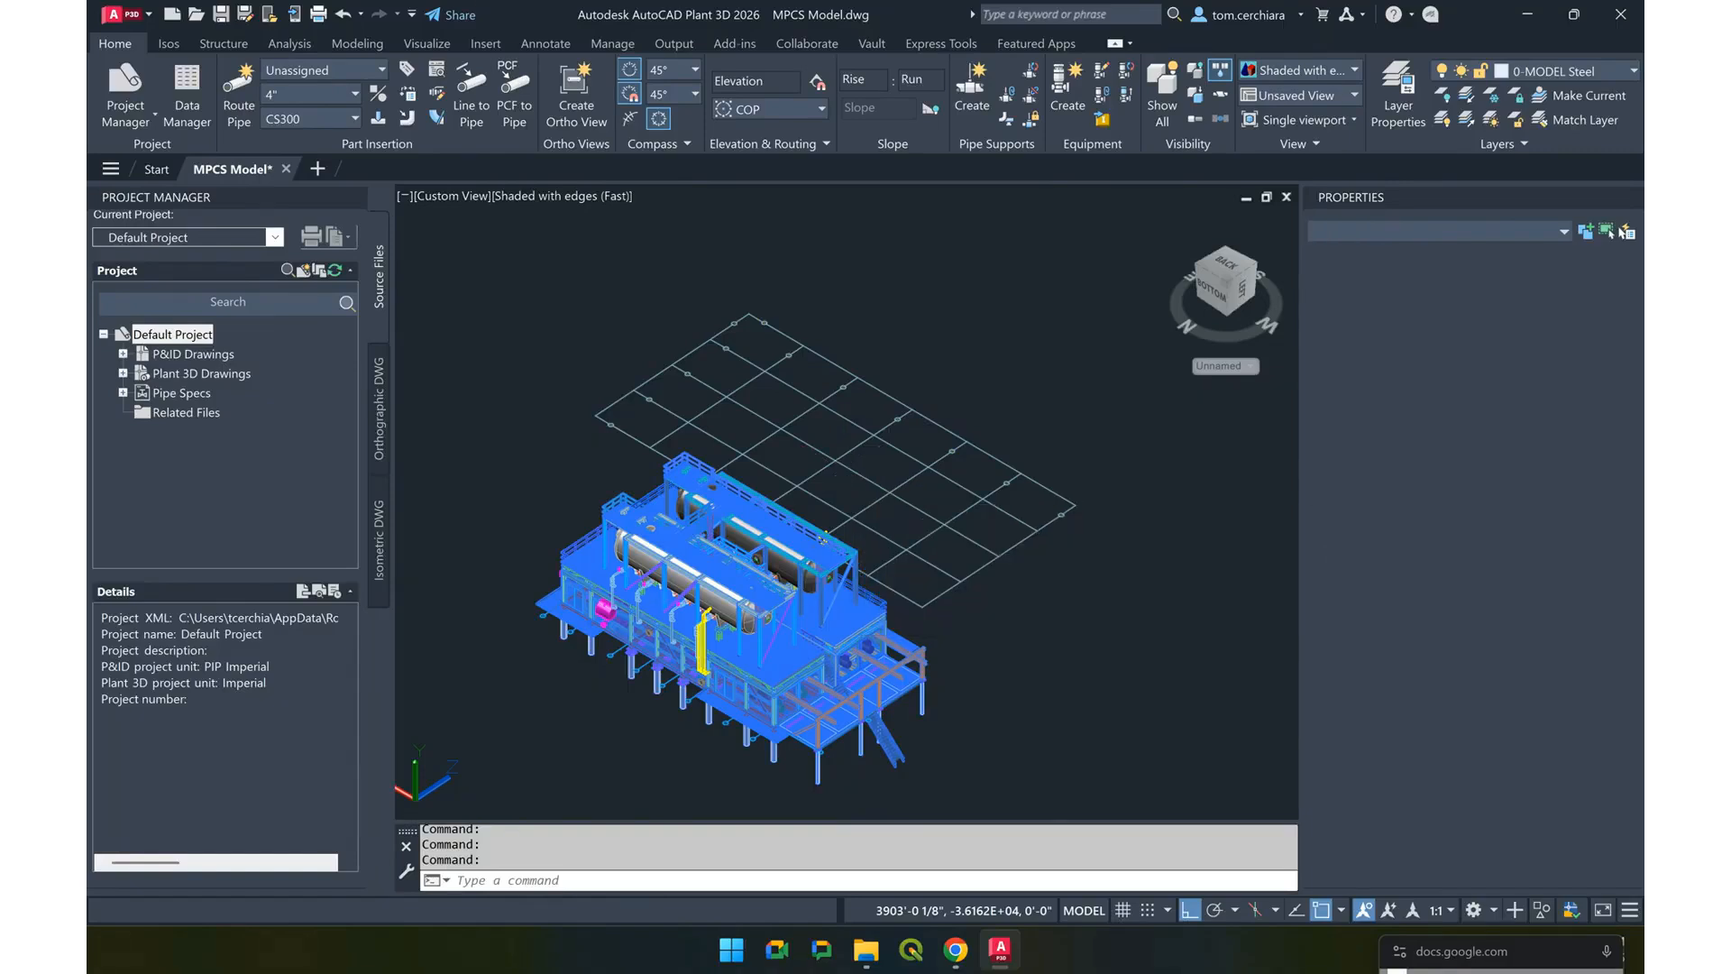
{"action": "left_click", "coordinate": [822, 462]}
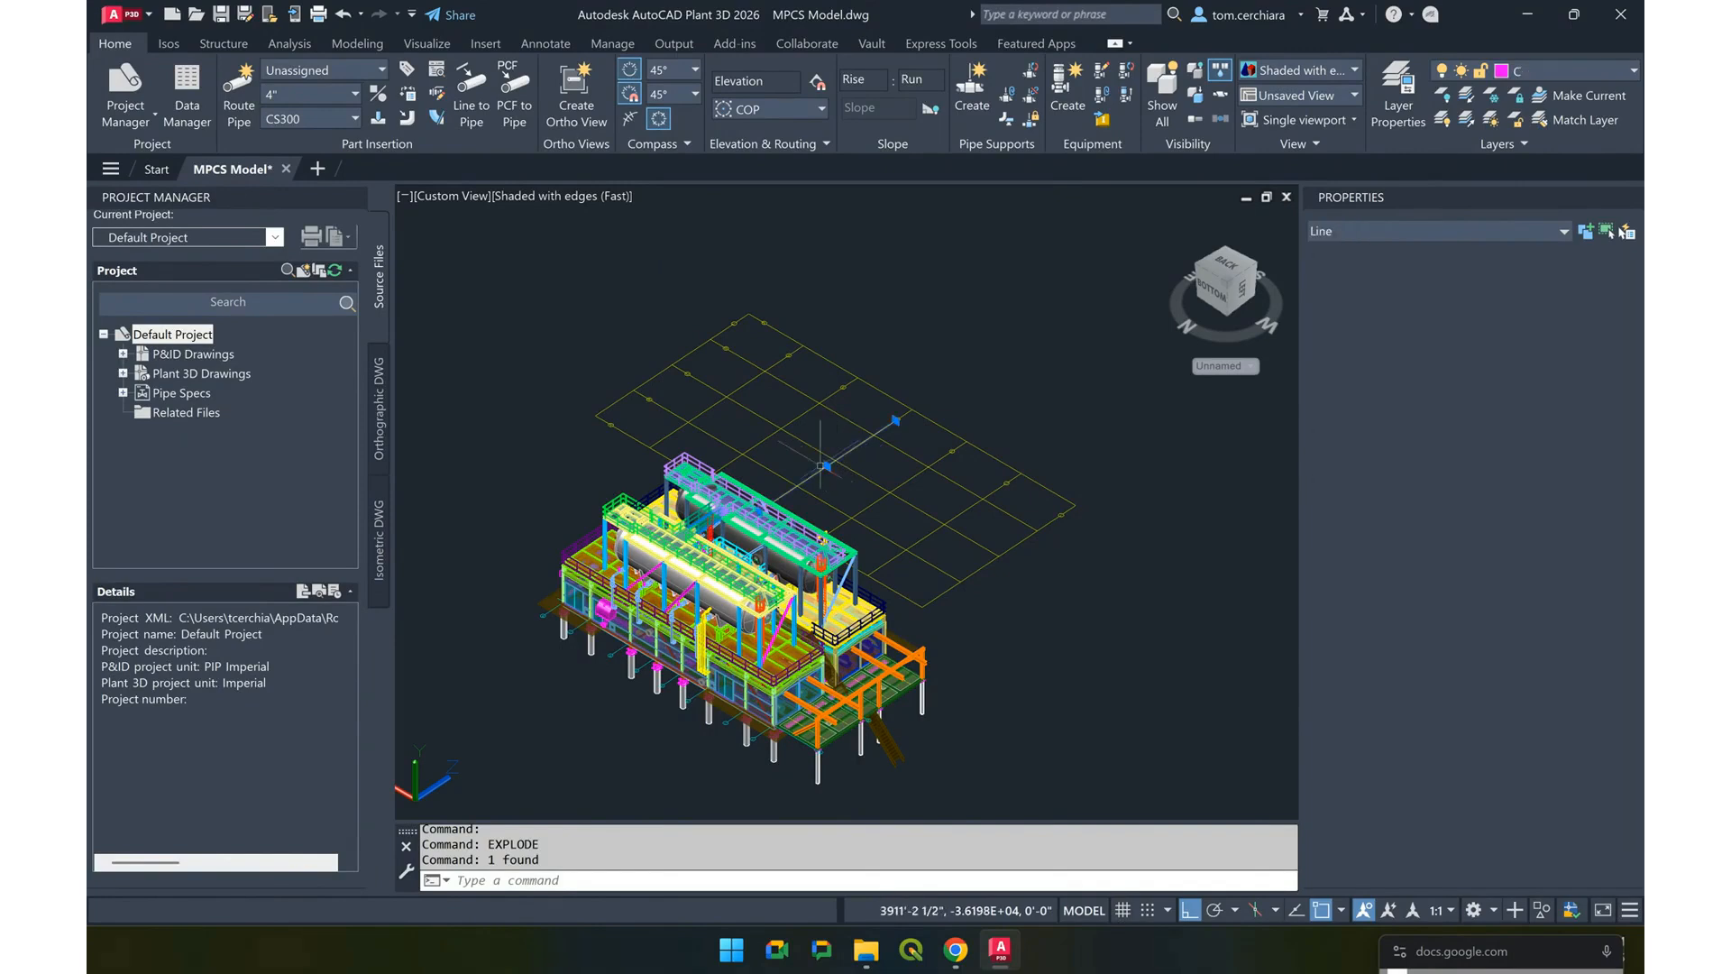
{"action": "key", "text": "Escape"}
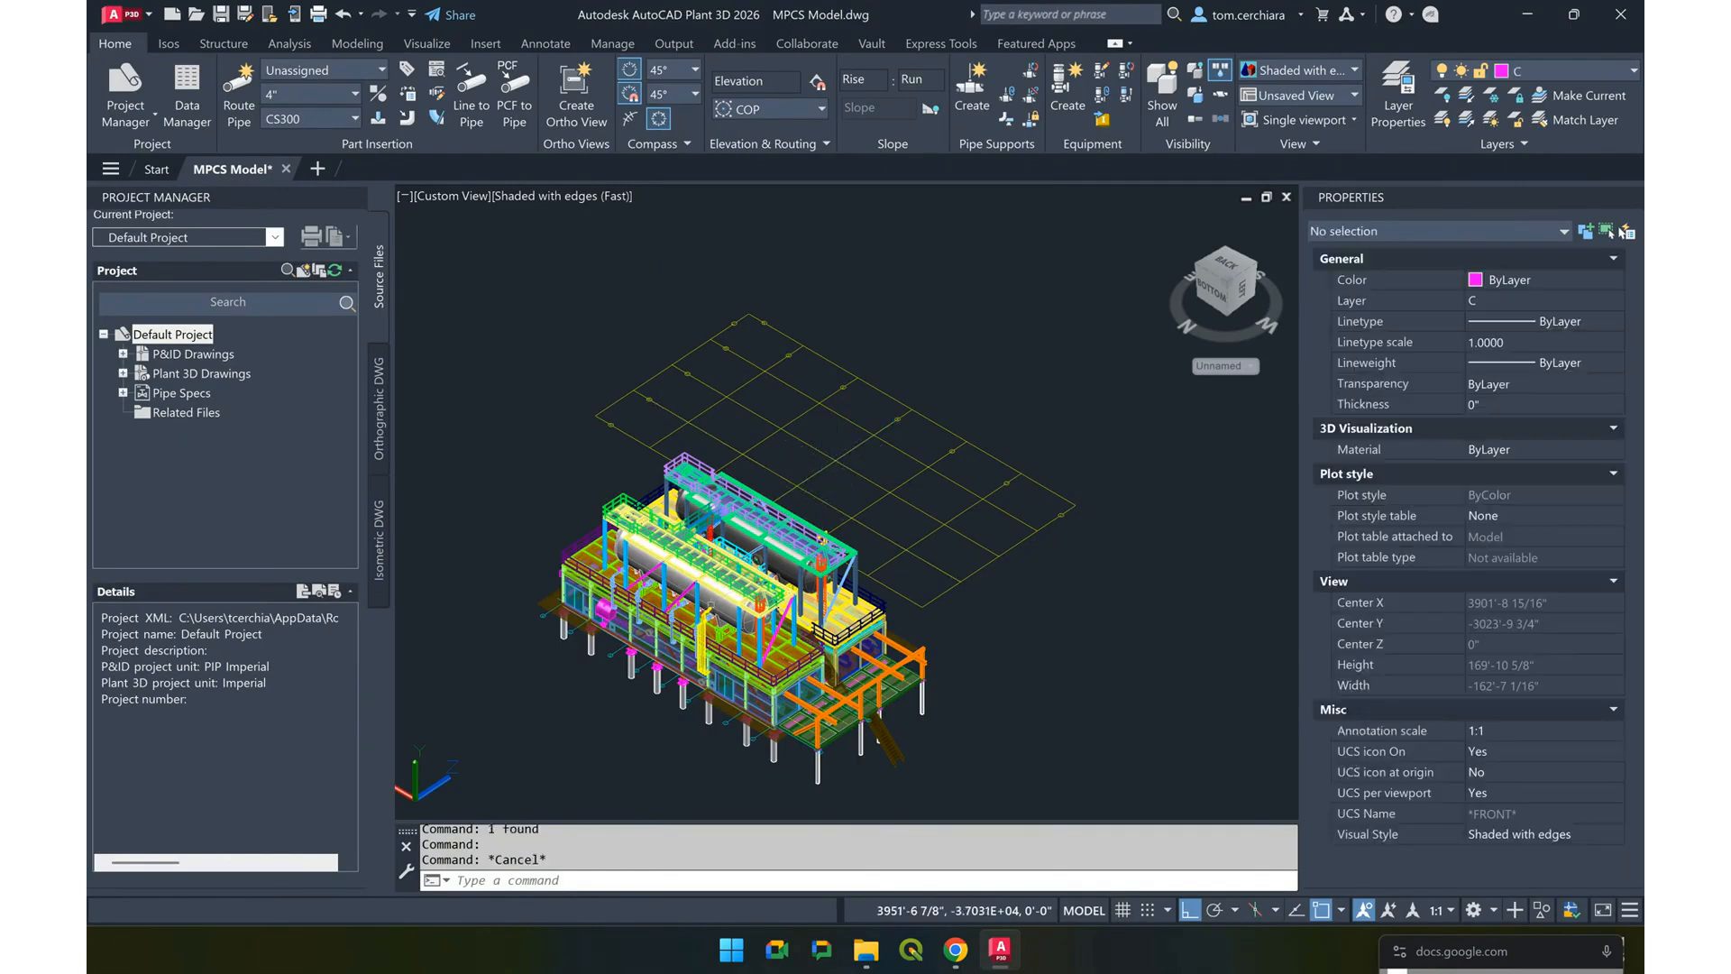
{"action": "left_click", "coordinate": [730, 572]}
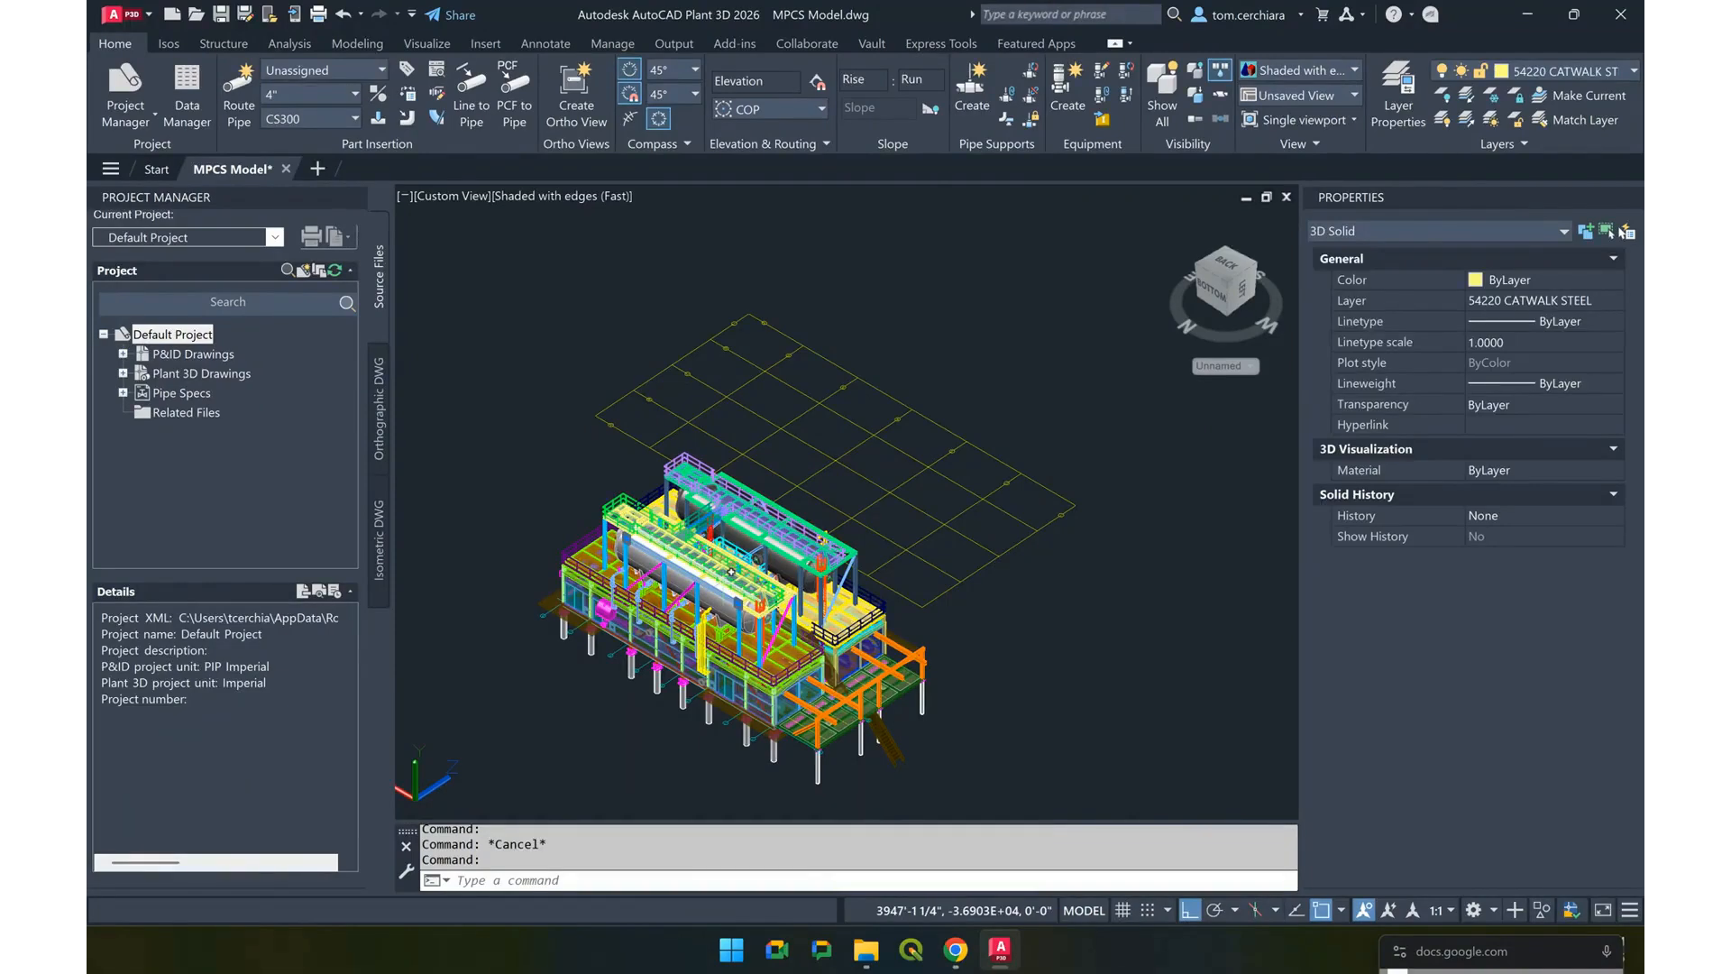
{"action": "key", "text": "Escape"}
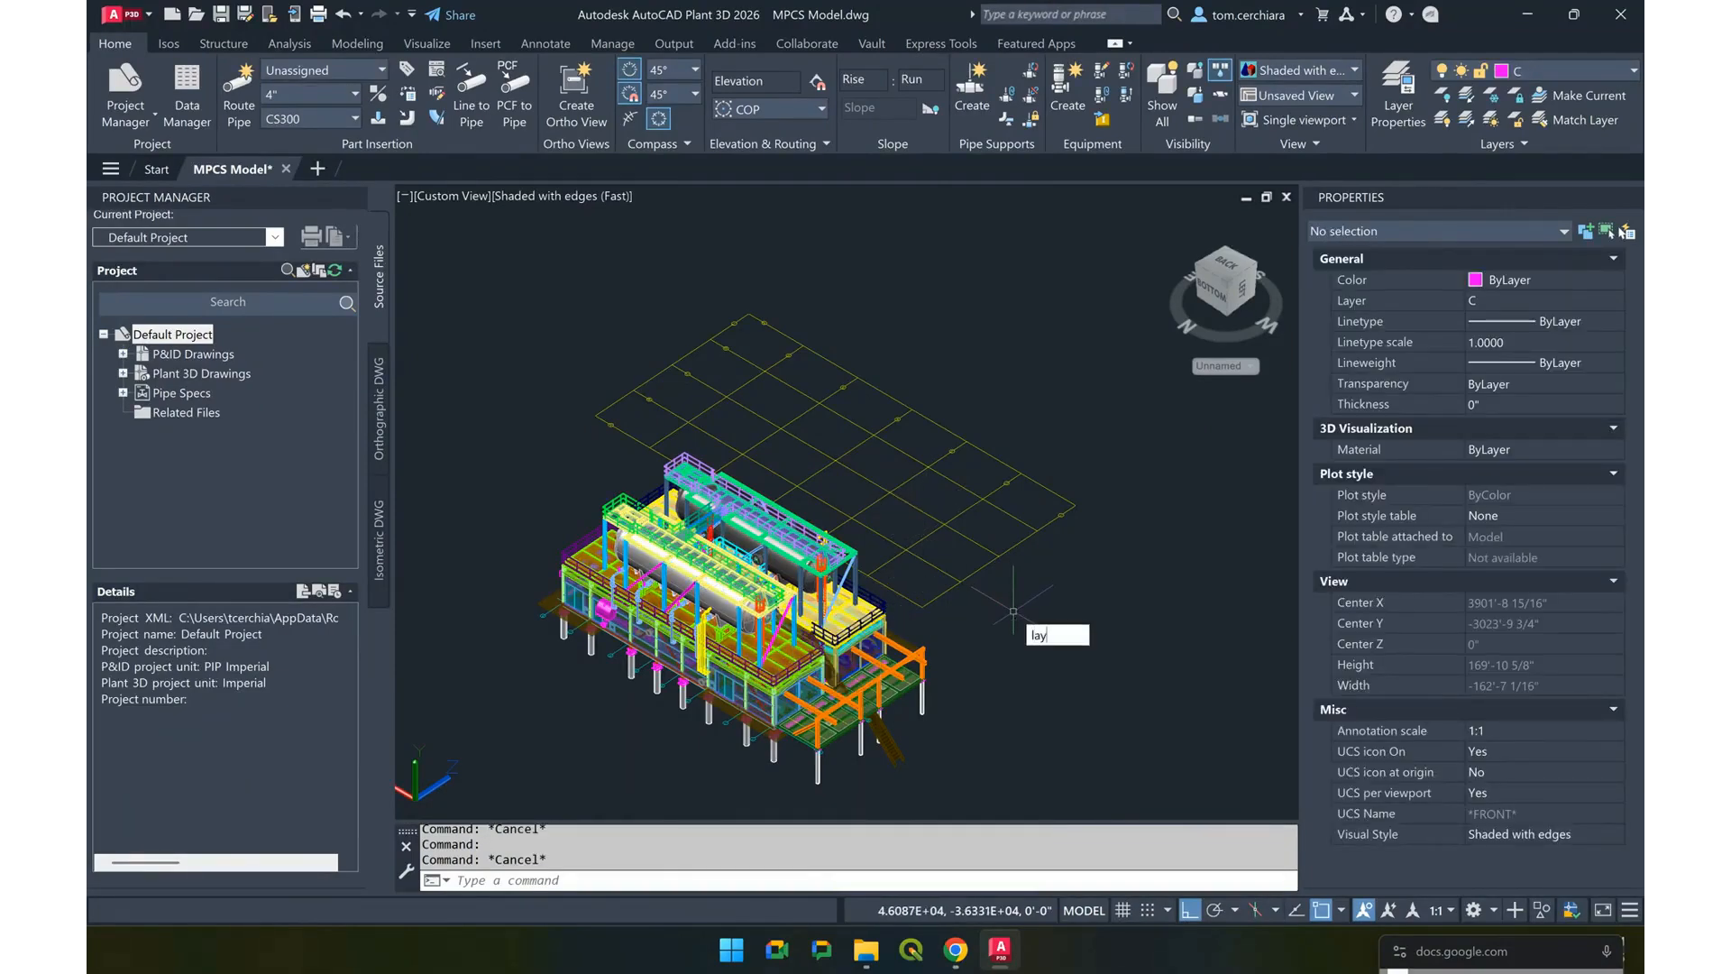
Select all layers in the layer properties and thaw, unlock and turn on every one of them
{"action": "key", "text": "Return"}
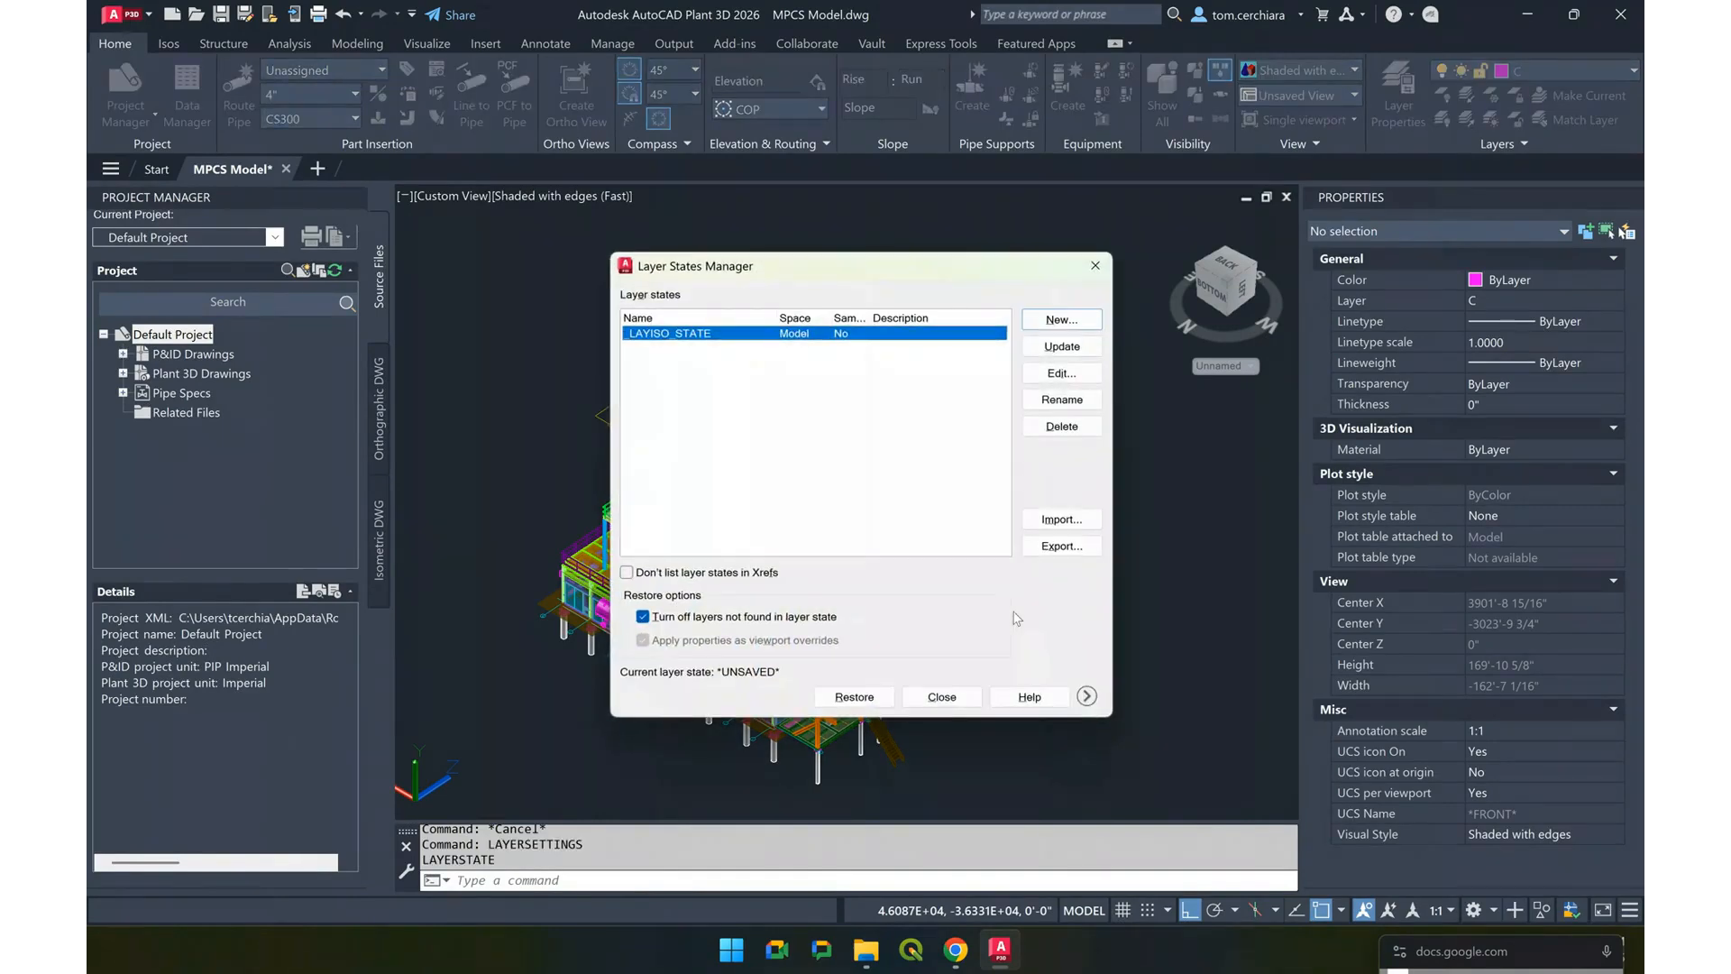
{"action": "left_click", "coordinate": [1095, 275]}
{"action": "type", "text": "LA"}
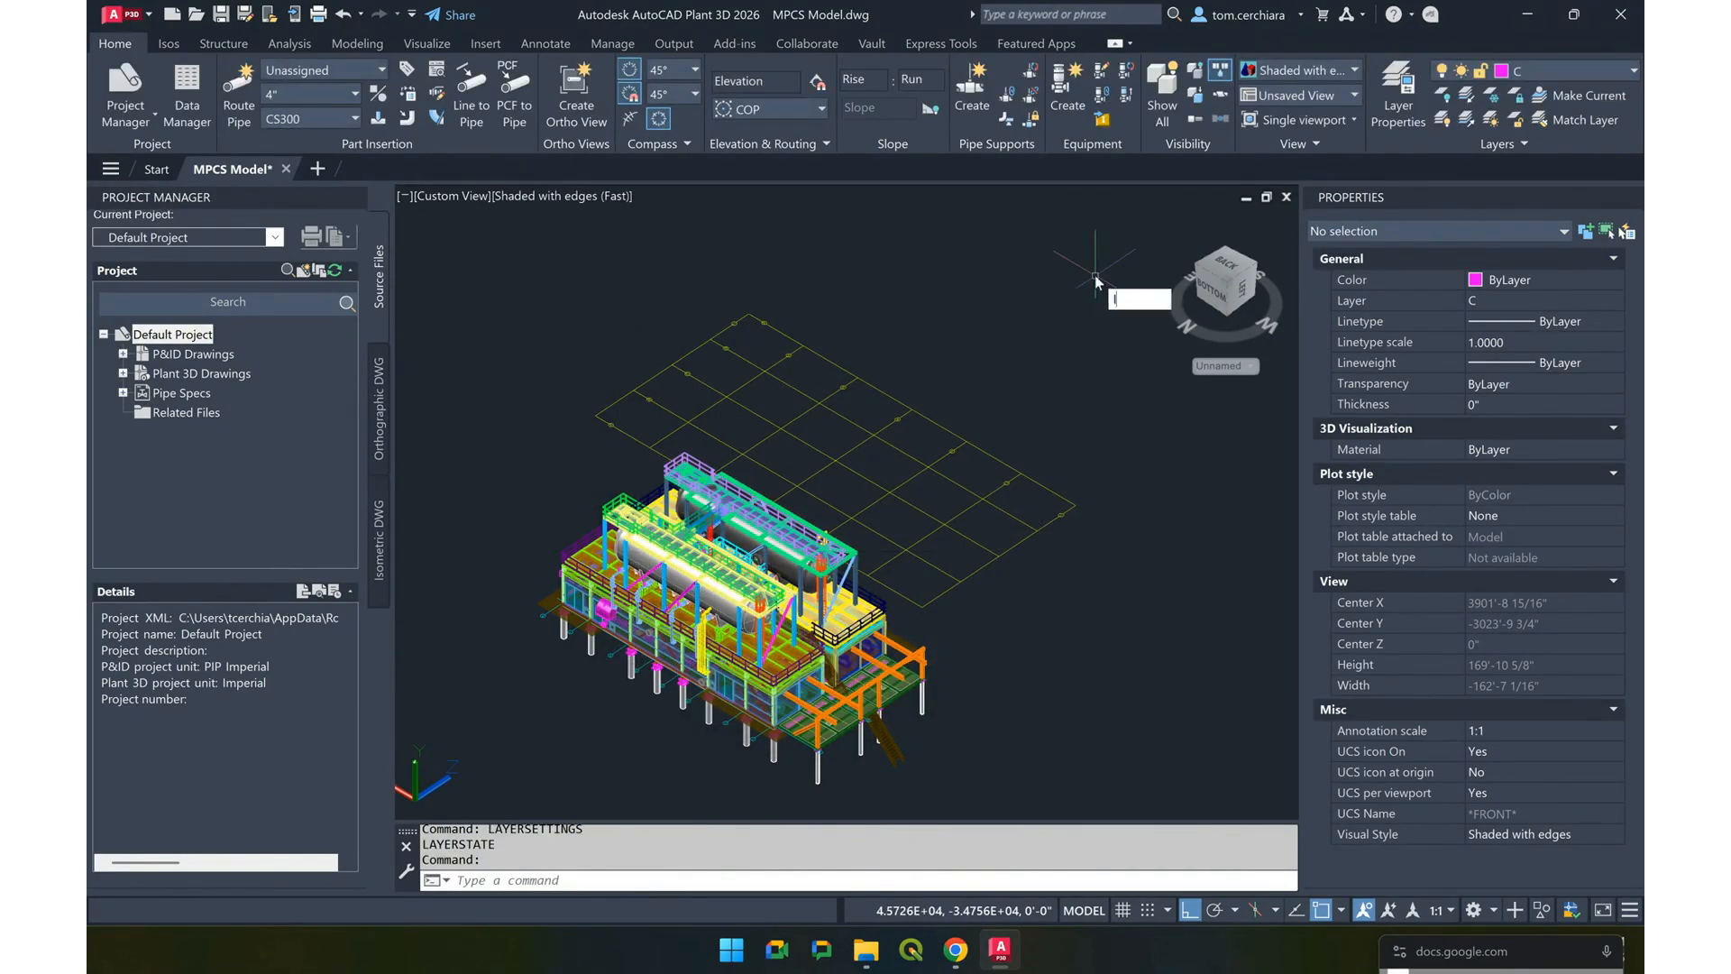
{"action": "key", "text": "Return"}
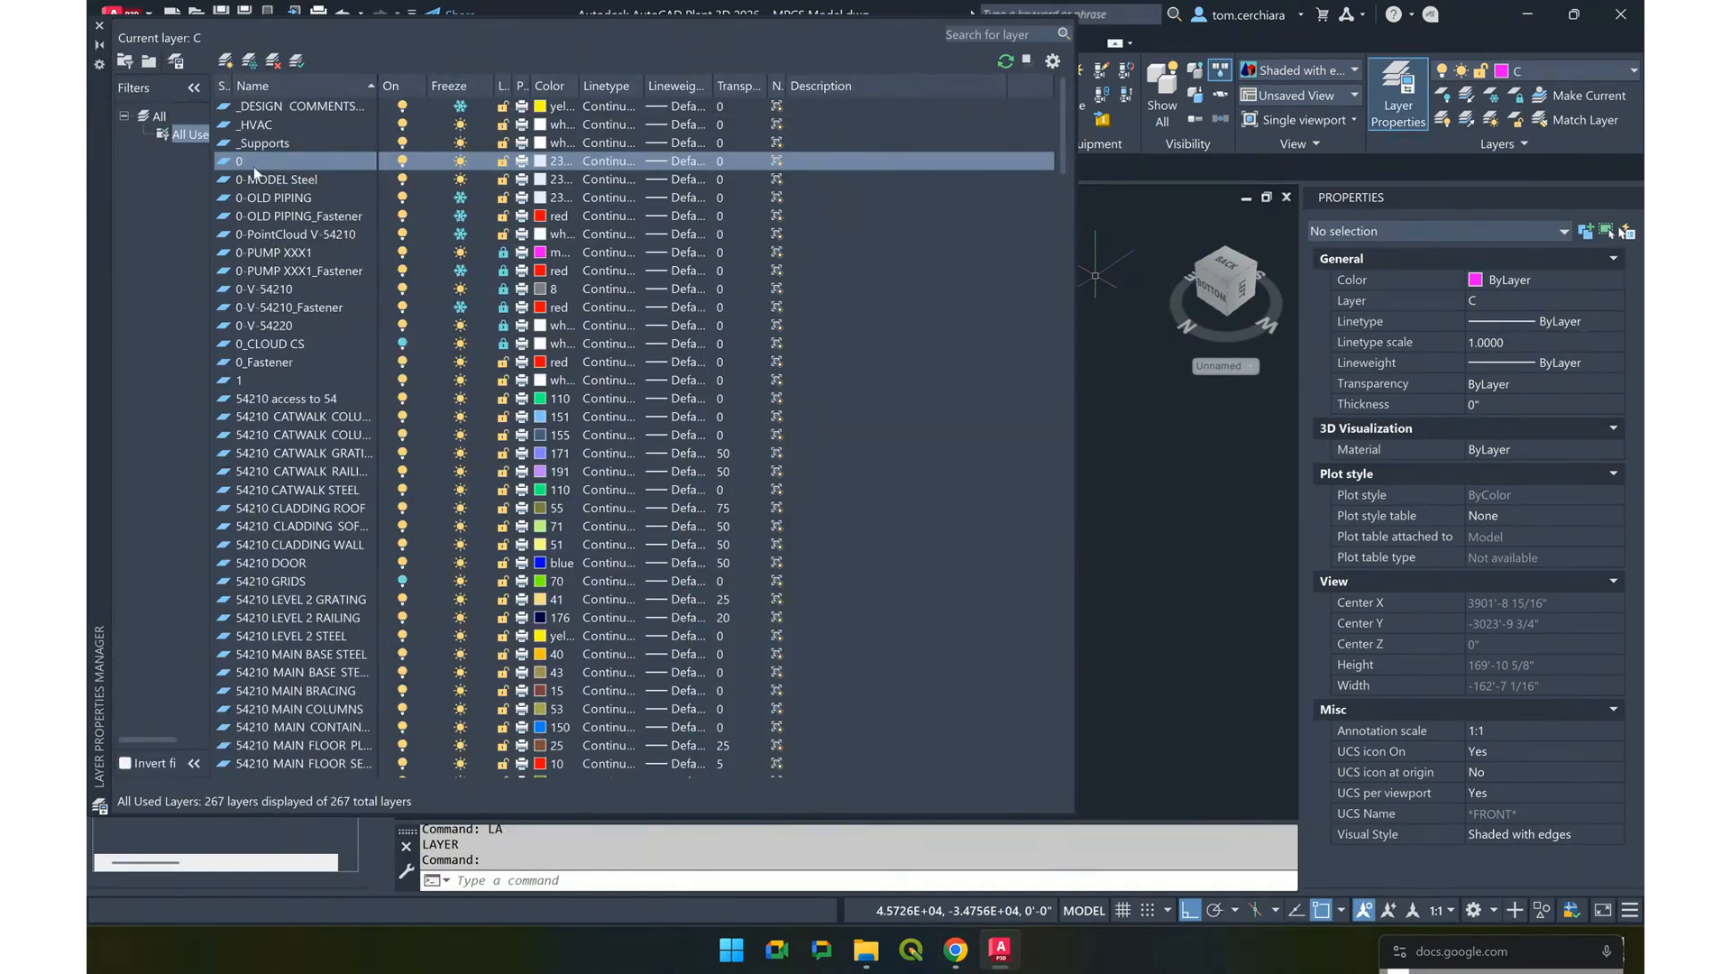
{"action": "left_click", "coordinate": [466, 87]}
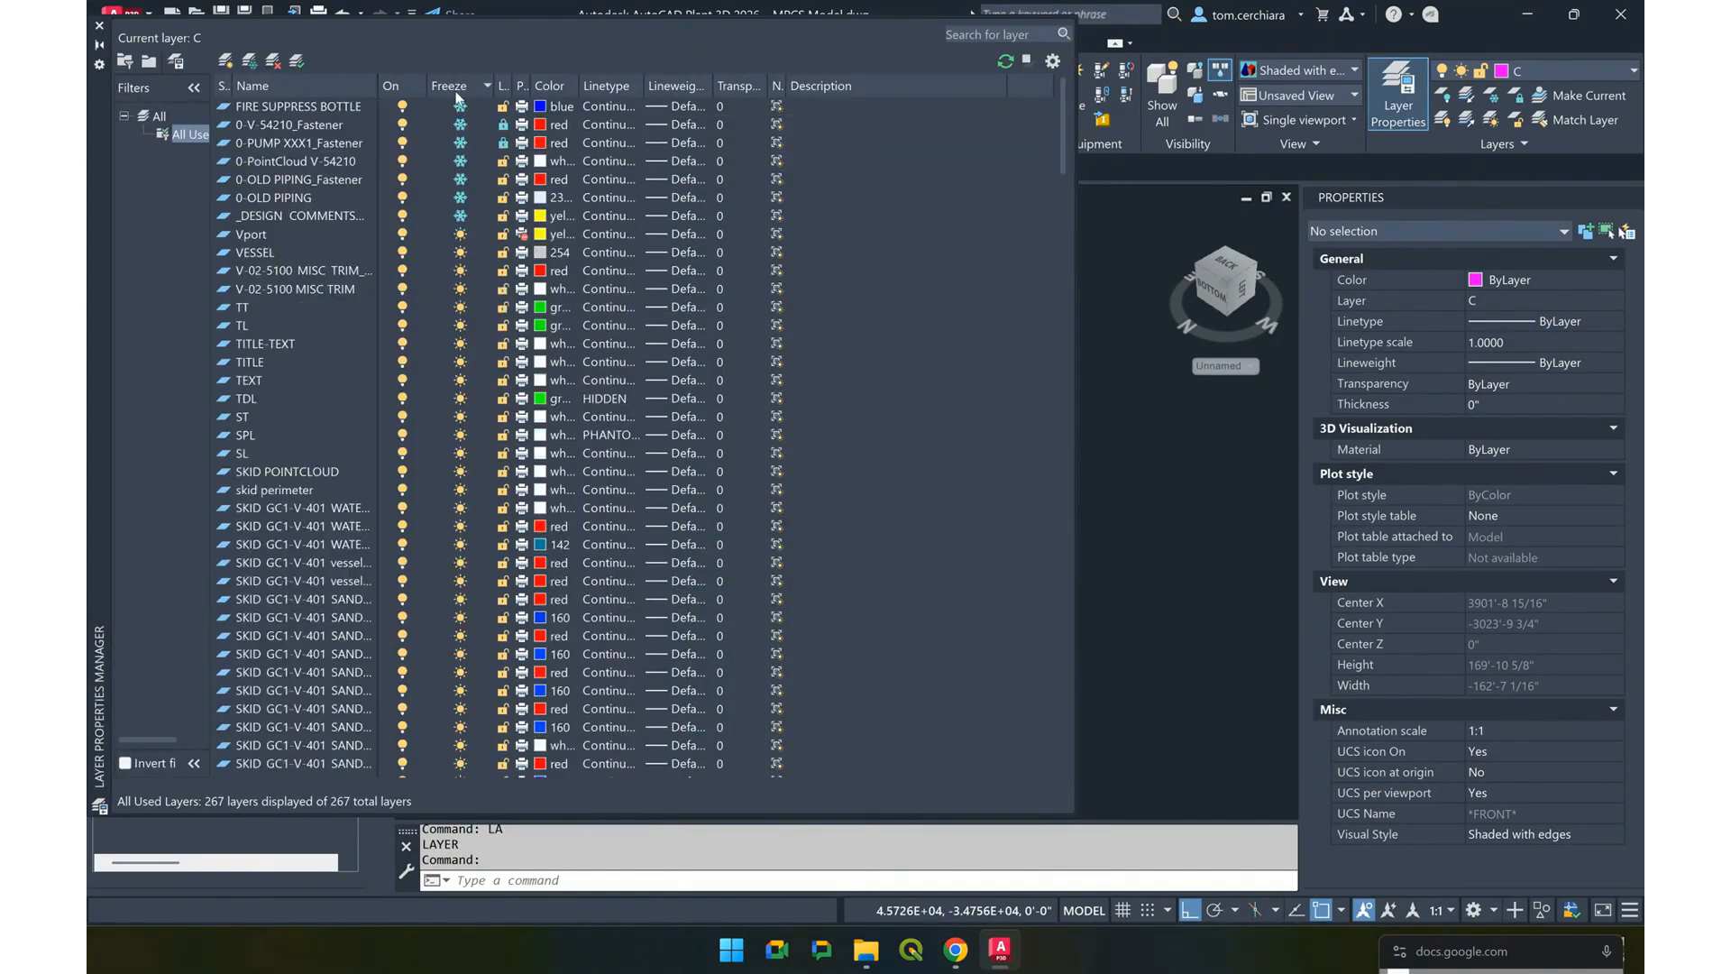
{"action": "left_click", "coordinate": [436, 123]}
{"action": "right_click", "coordinate": [436, 122]}
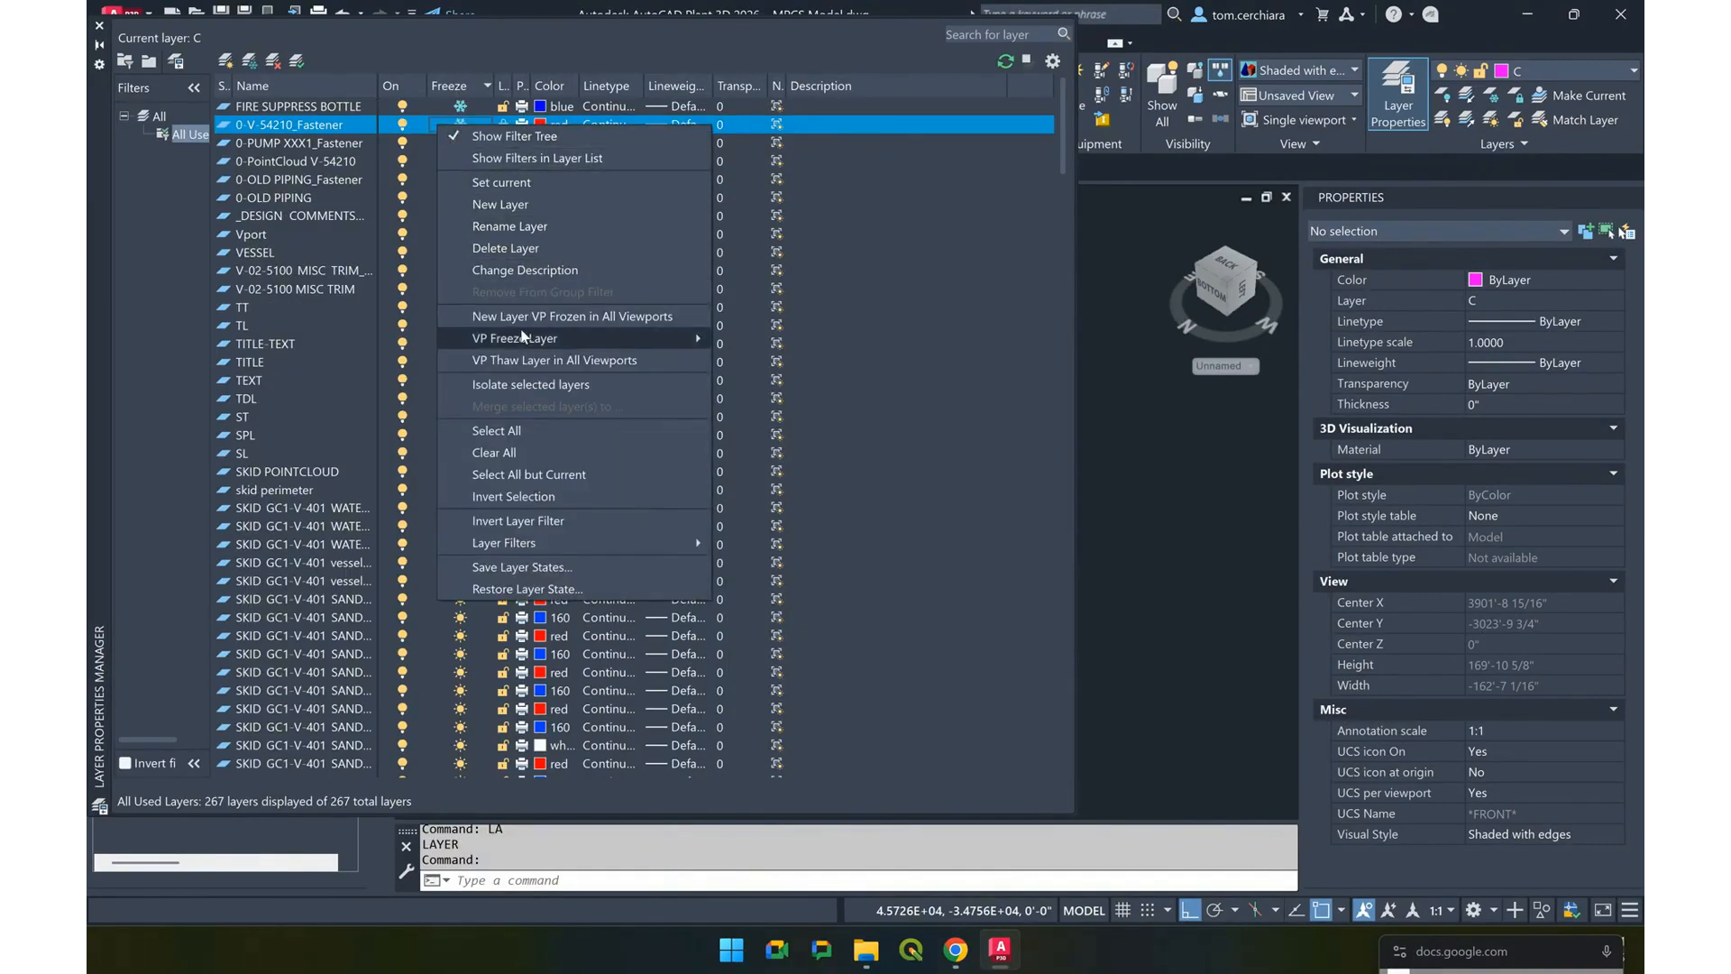
{"action": "left_click", "coordinate": [517, 430]}
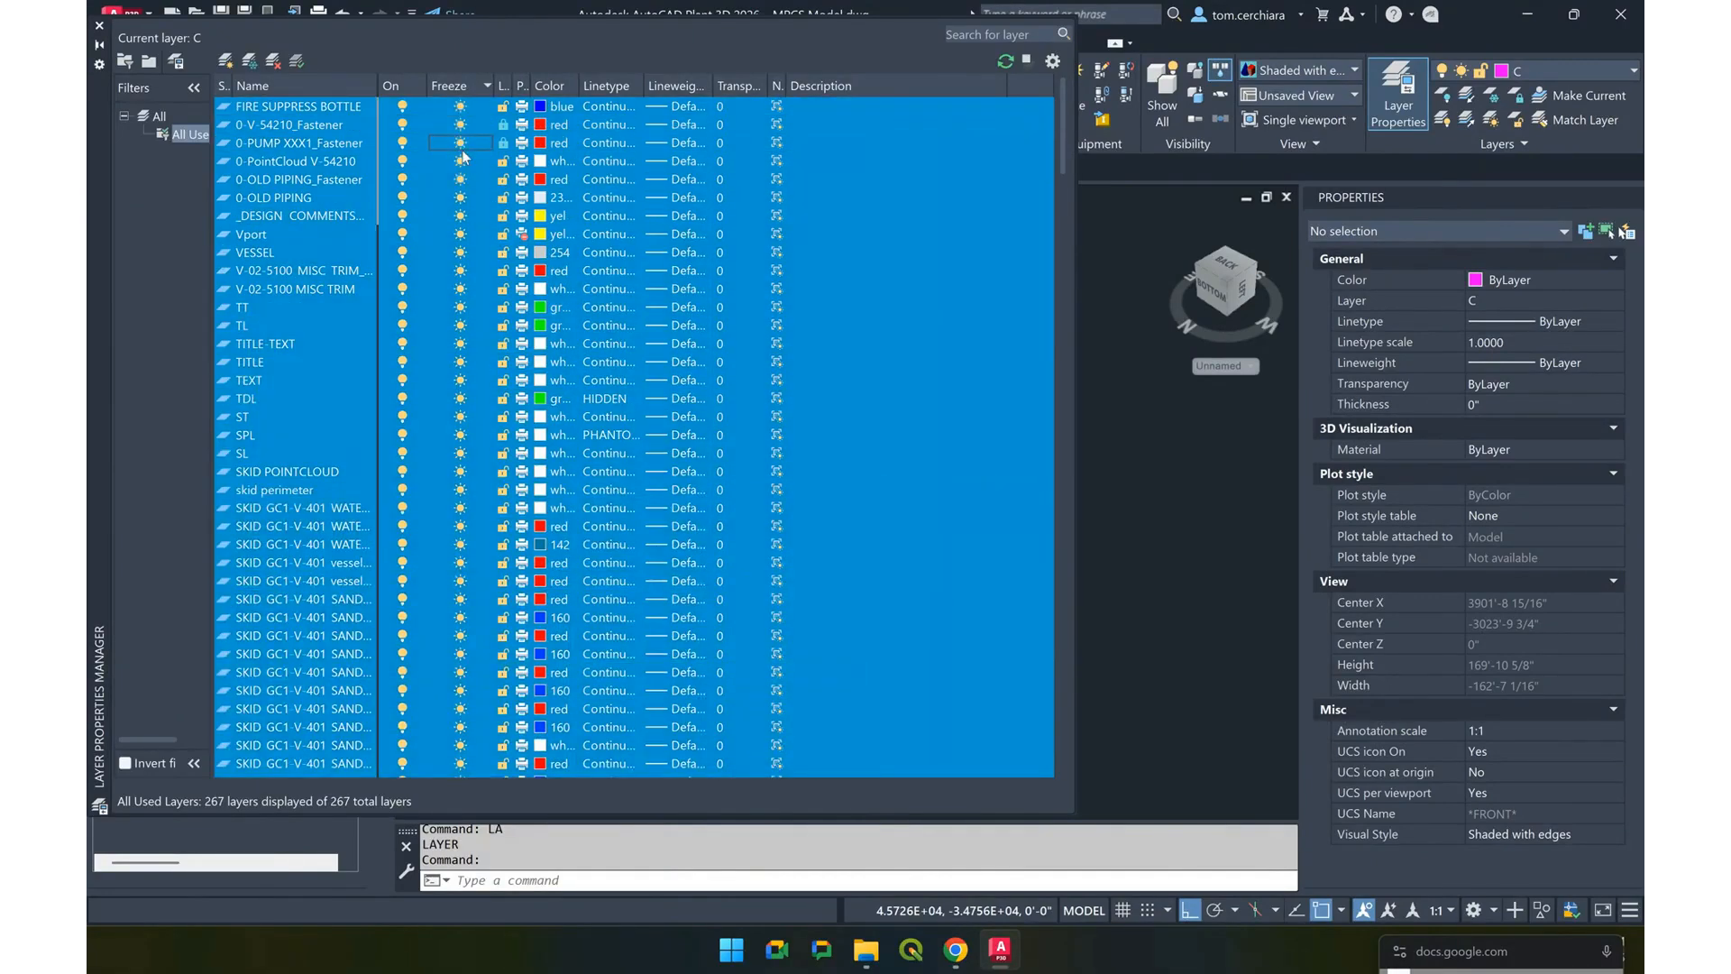
{"action": "left_click", "coordinate": [404, 88]}
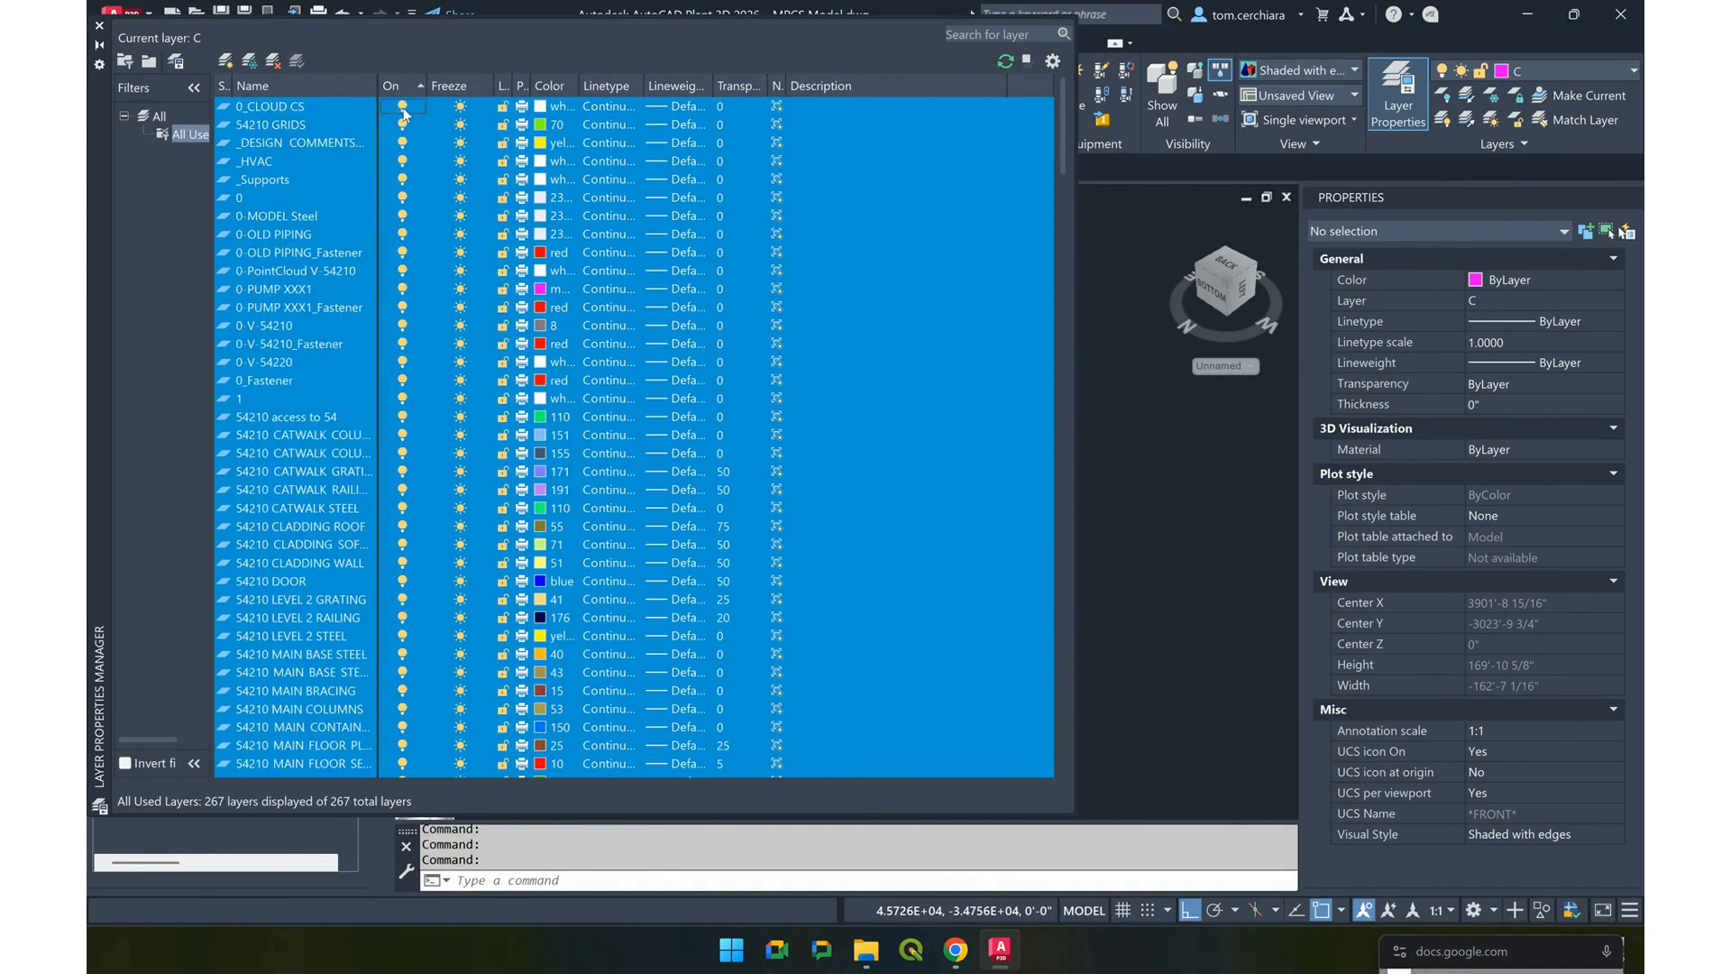
{"action": "left_click", "coordinate": [100, 29]}
Switch to the Top view and erase the stray objects lying far above the plant model
{"action": "scroll", "coordinate": [874, 371], "scroll_direction": "down", "scroll_amount": 5}
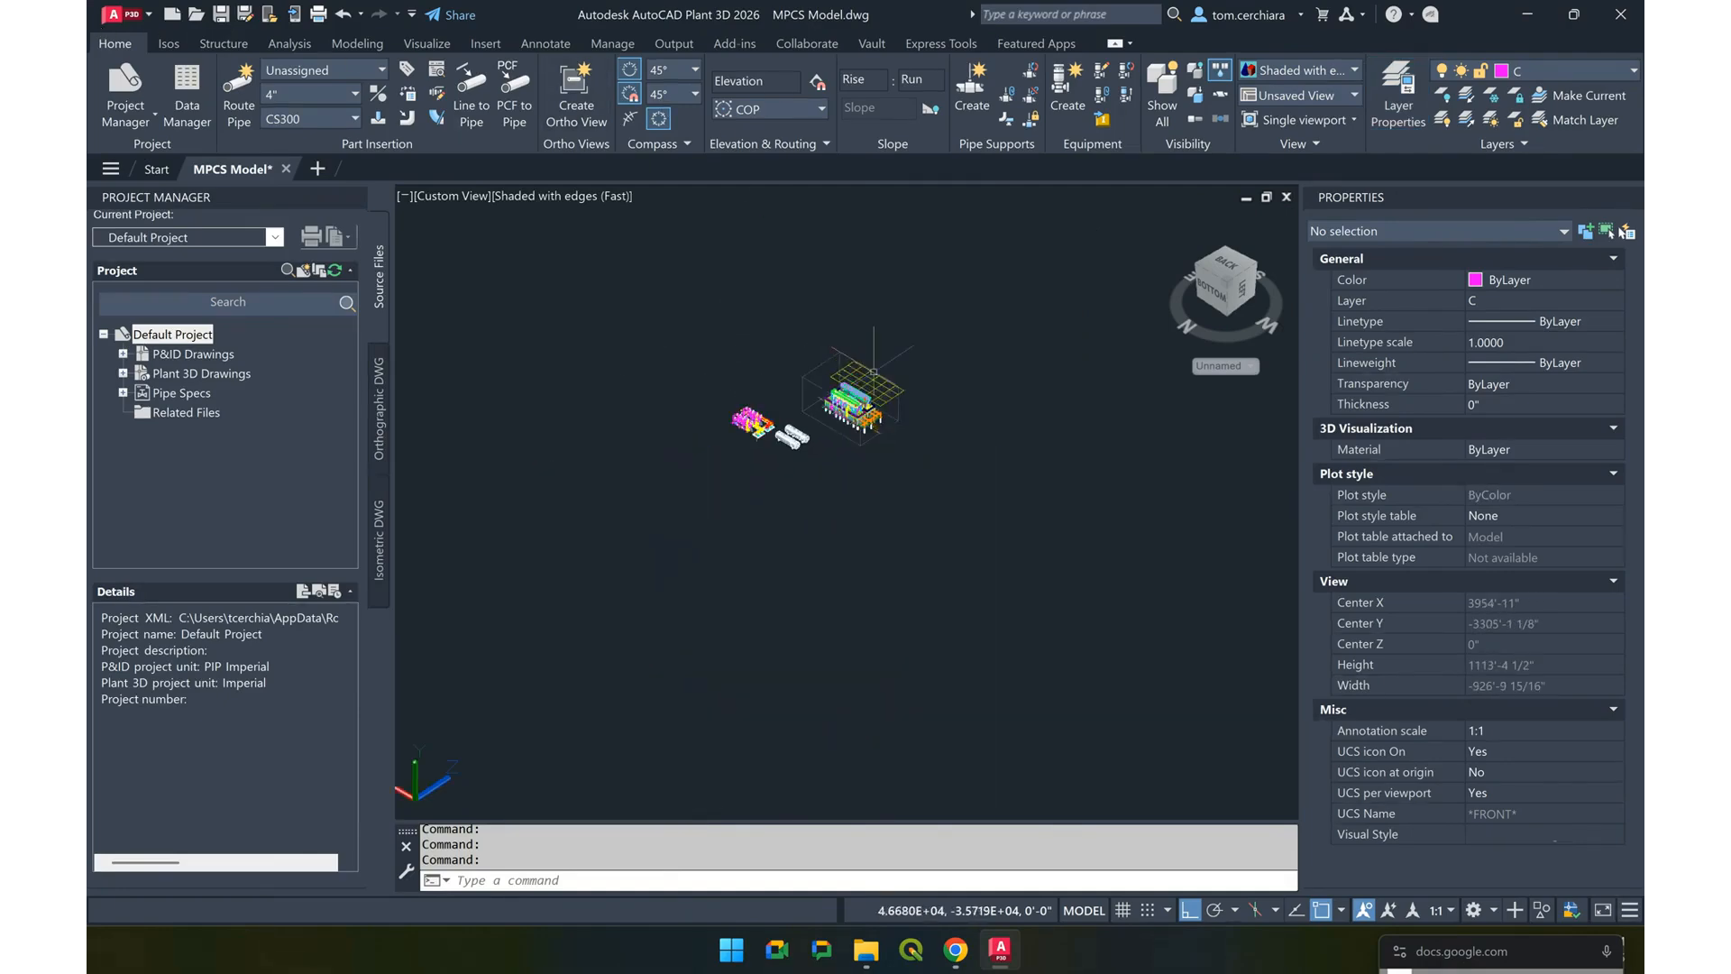
{"action": "scroll", "coordinate": [857, 433], "scroll_direction": "down", "scroll_amount": 7}
{"action": "scroll", "coordinate": [884, 423], "scroll_direction": "up", "scroll_amount": 8}
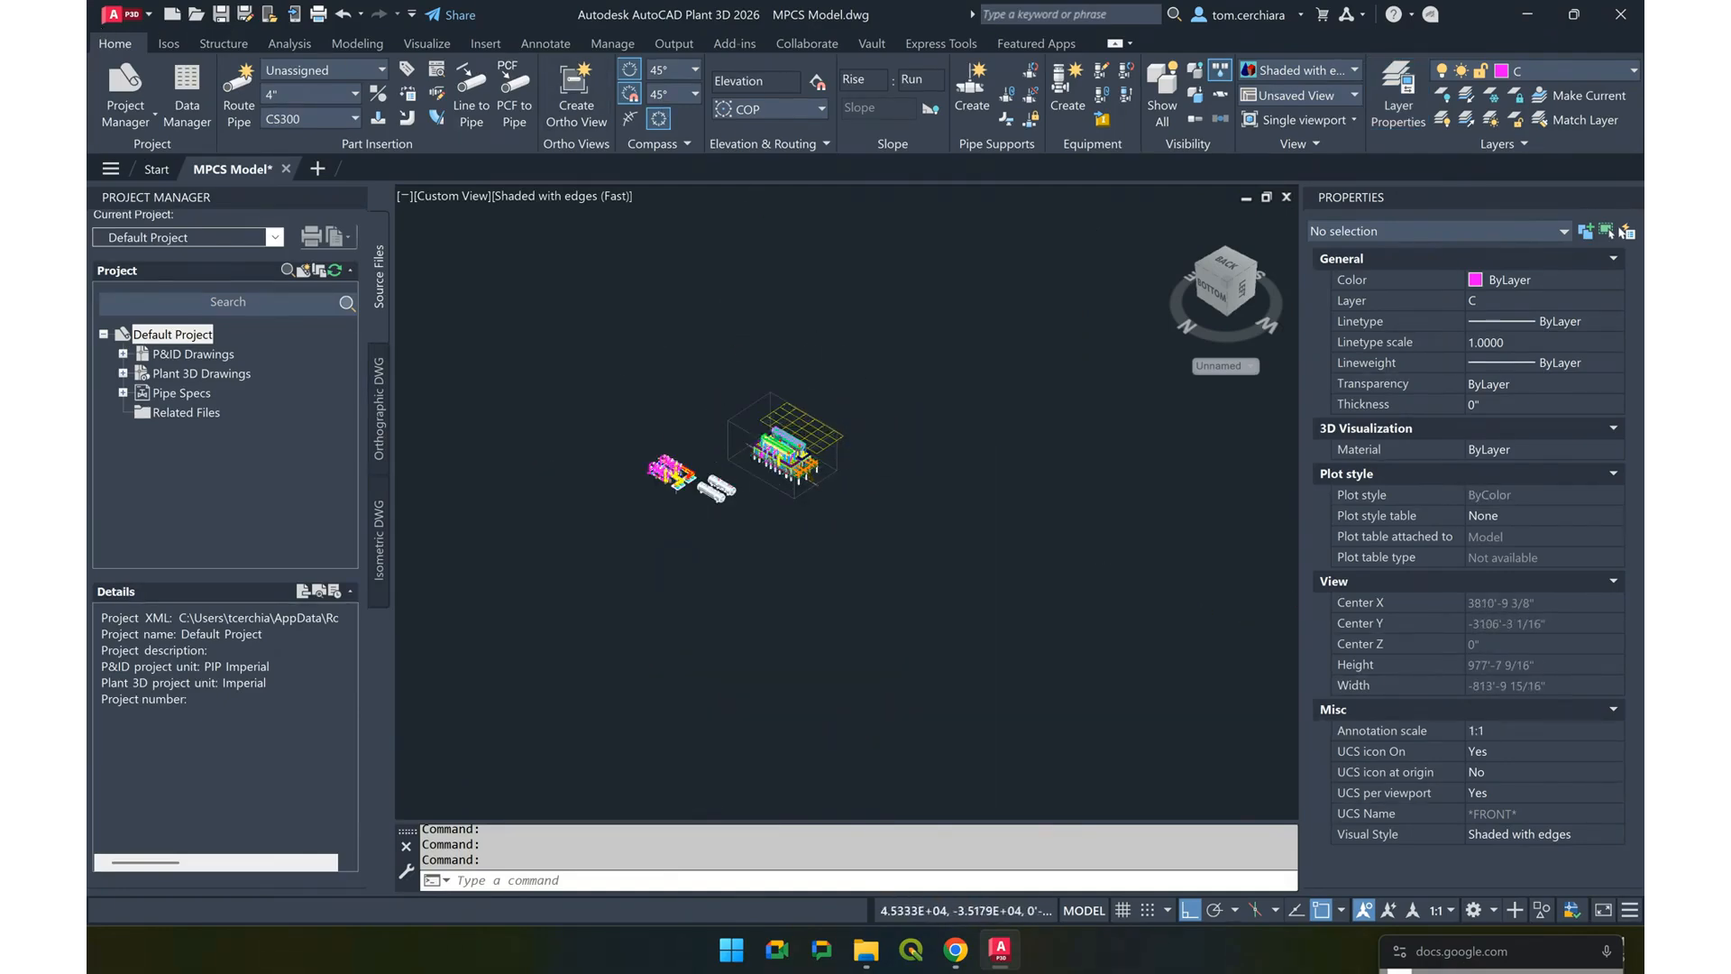
{"action": "scroll", "coordinate": [805, 418], "scroll_direction": "down", "scroll_amount": 3}
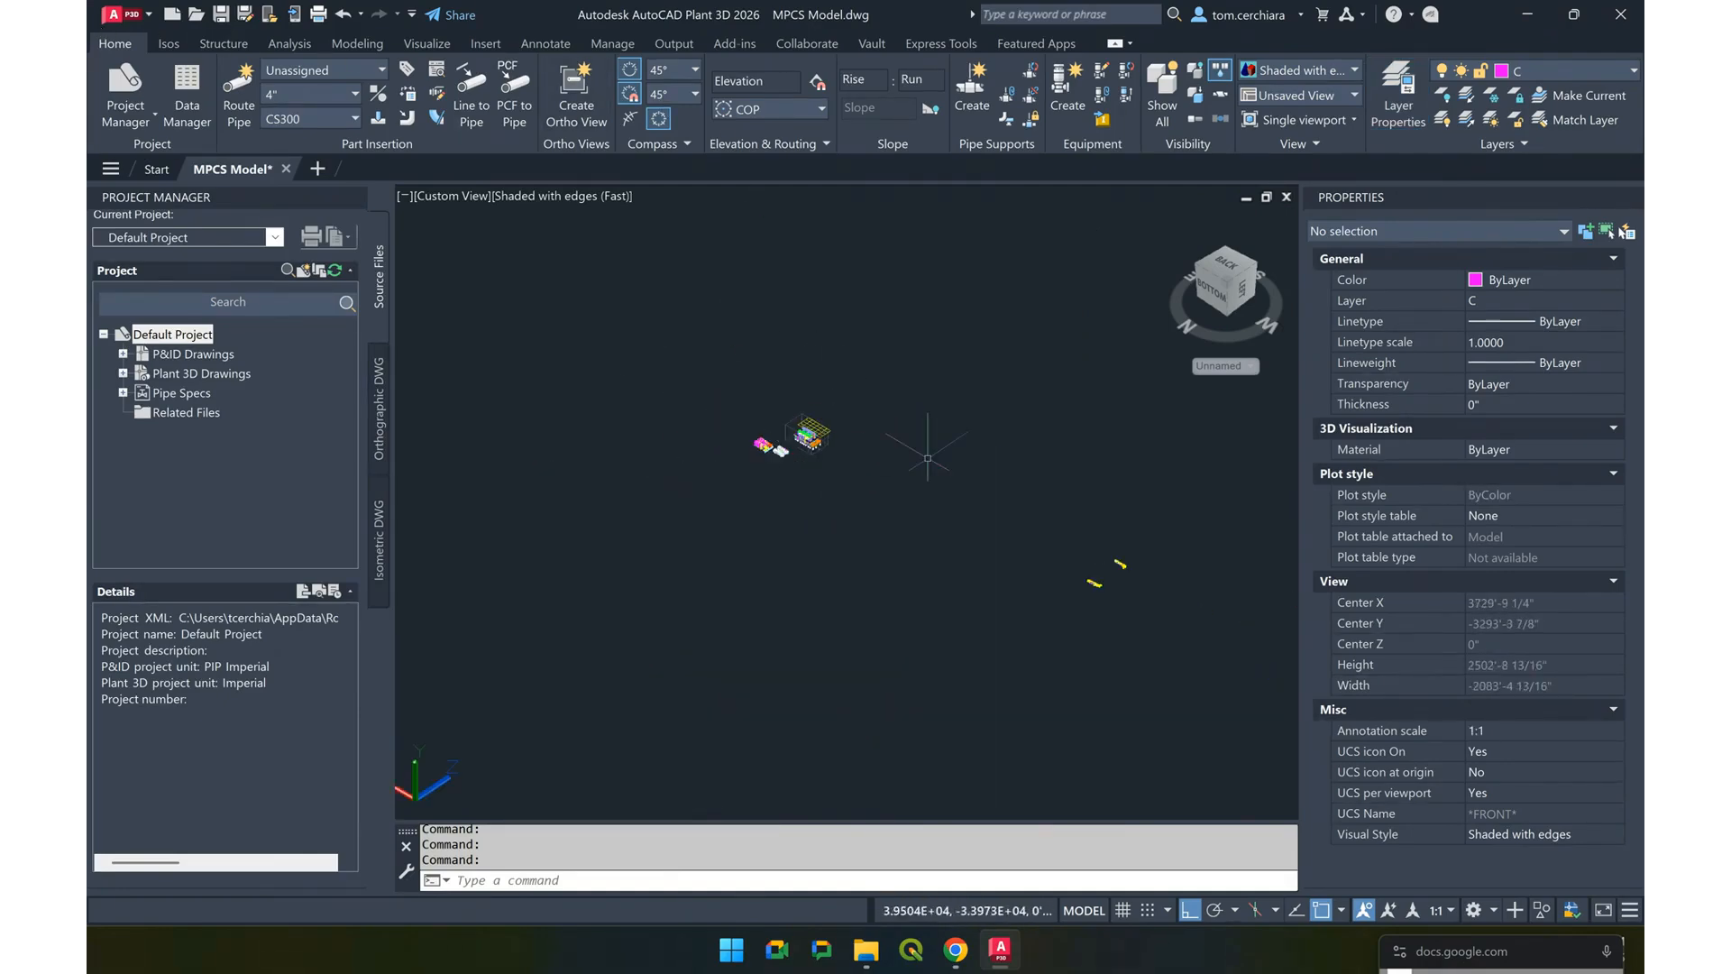
{"action": "left_click", "coordinate": [1222, 269]}
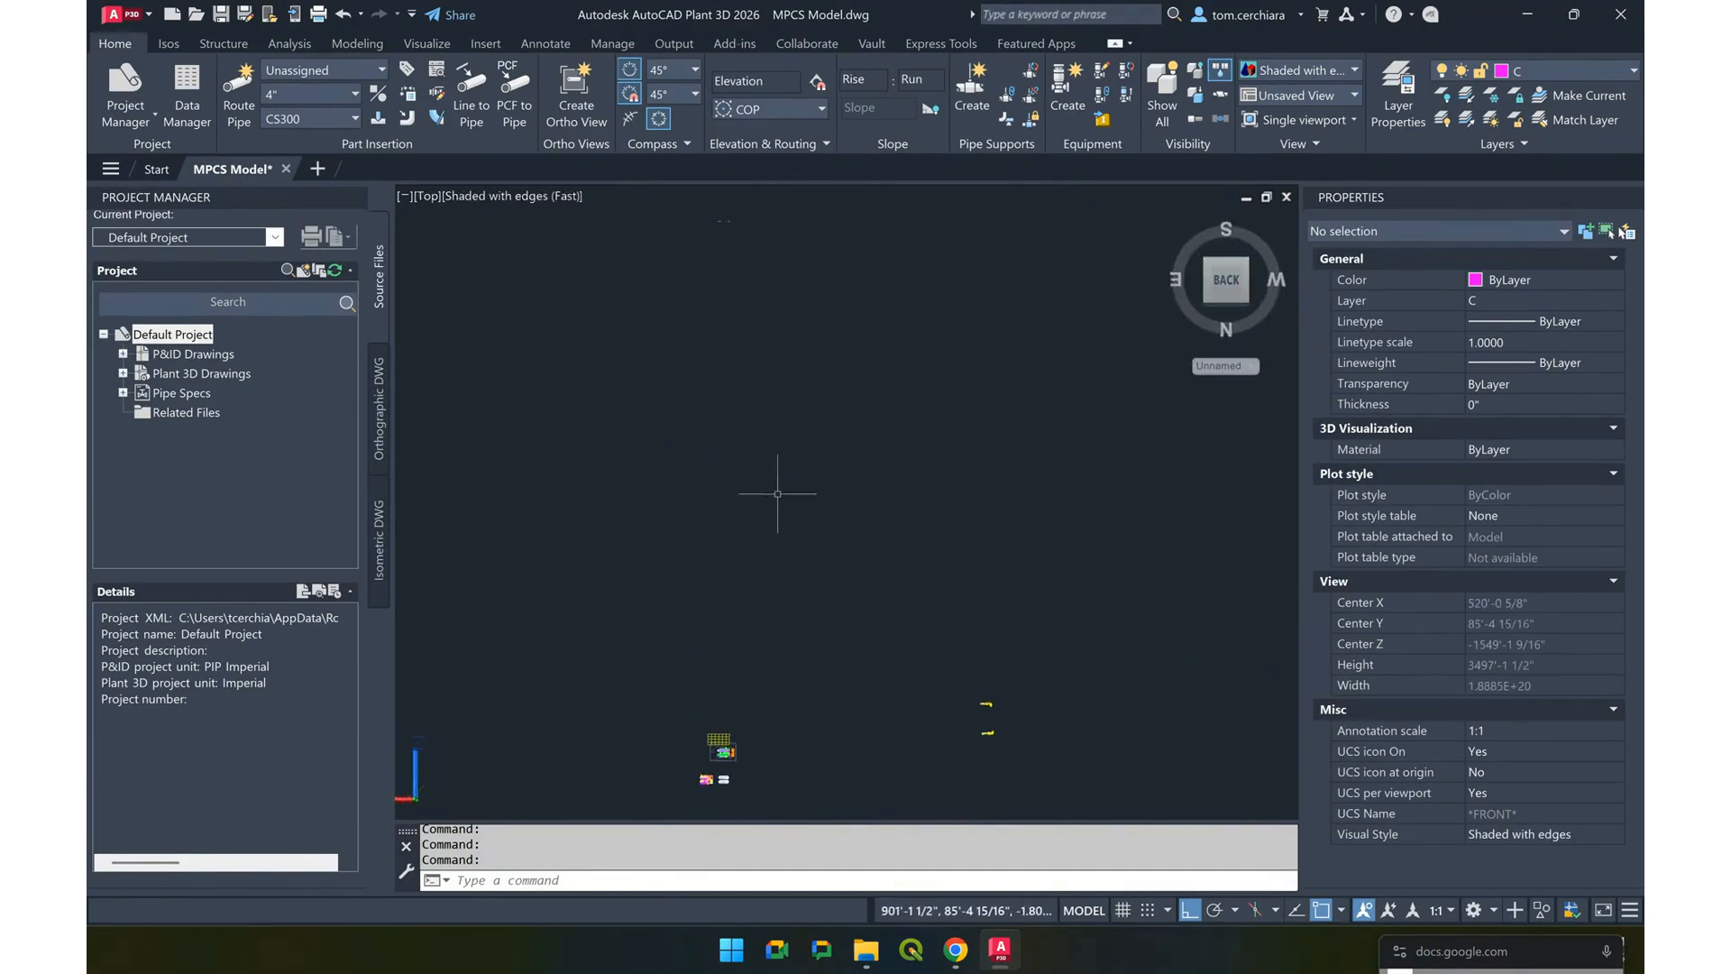
{"action": "scroll", "coordinate": [781, 469], "scroll_direction": "down", "scroll_amount": 2}
{"action": "left_click", "coordinate": [1029, 440]}
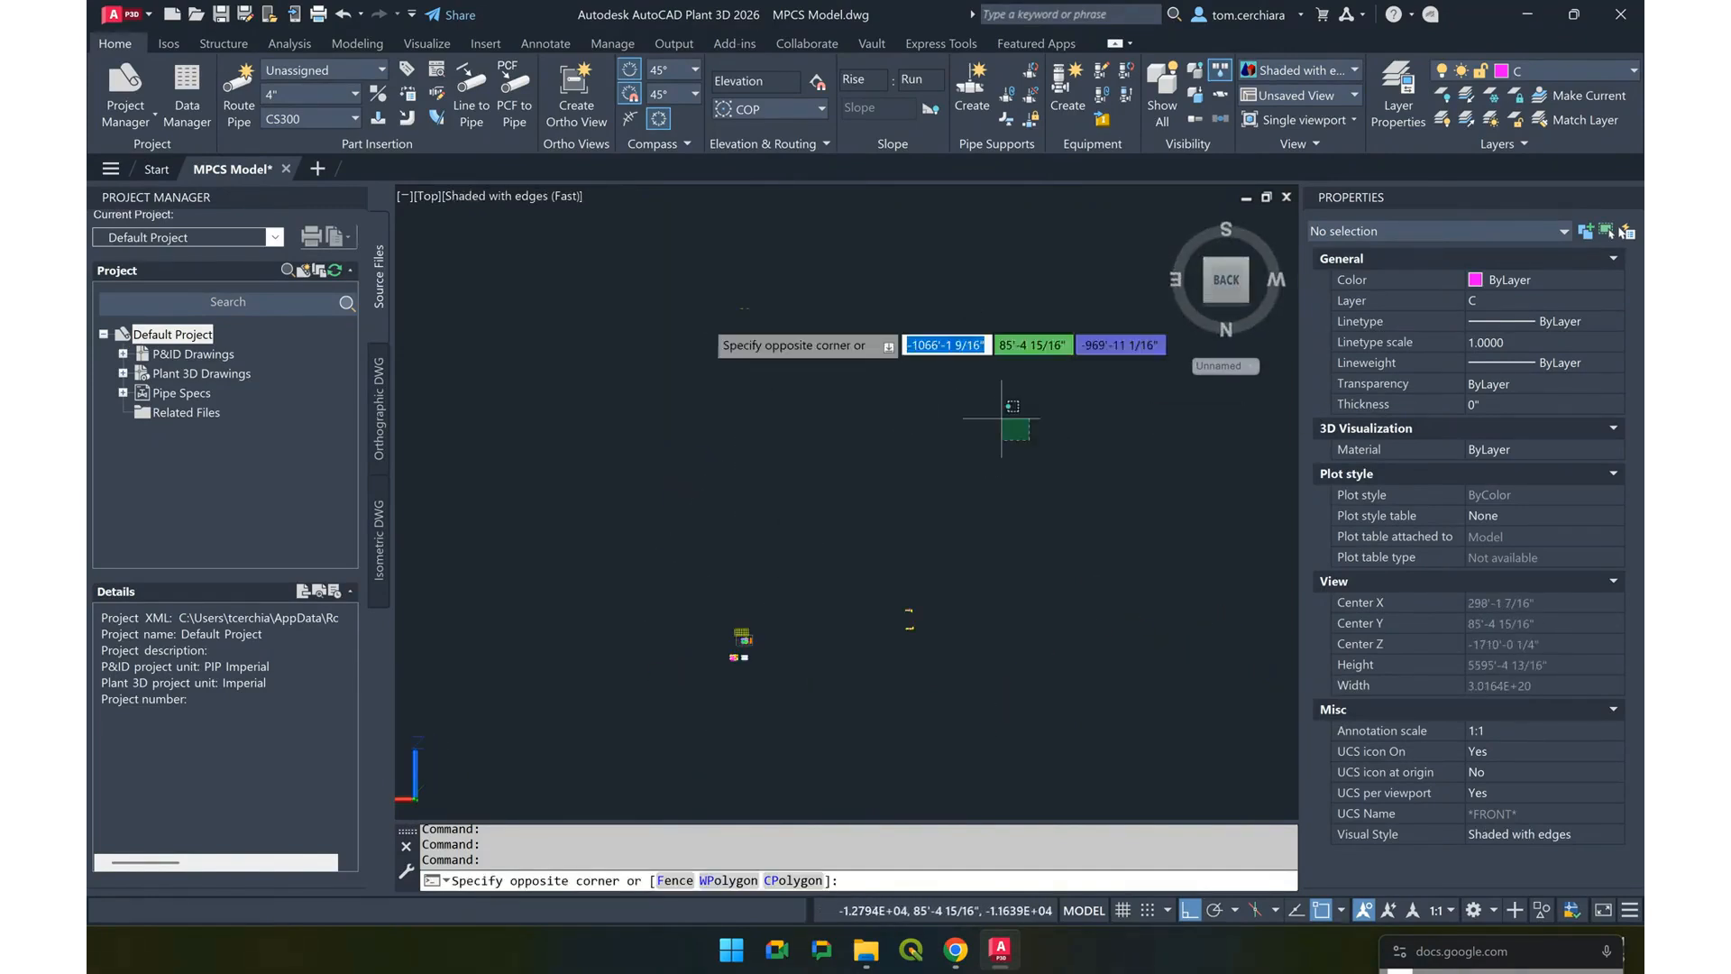
{"action": "left_click", "coordinate": [543, 271]}
{"action": "key", "text": "Delete"}
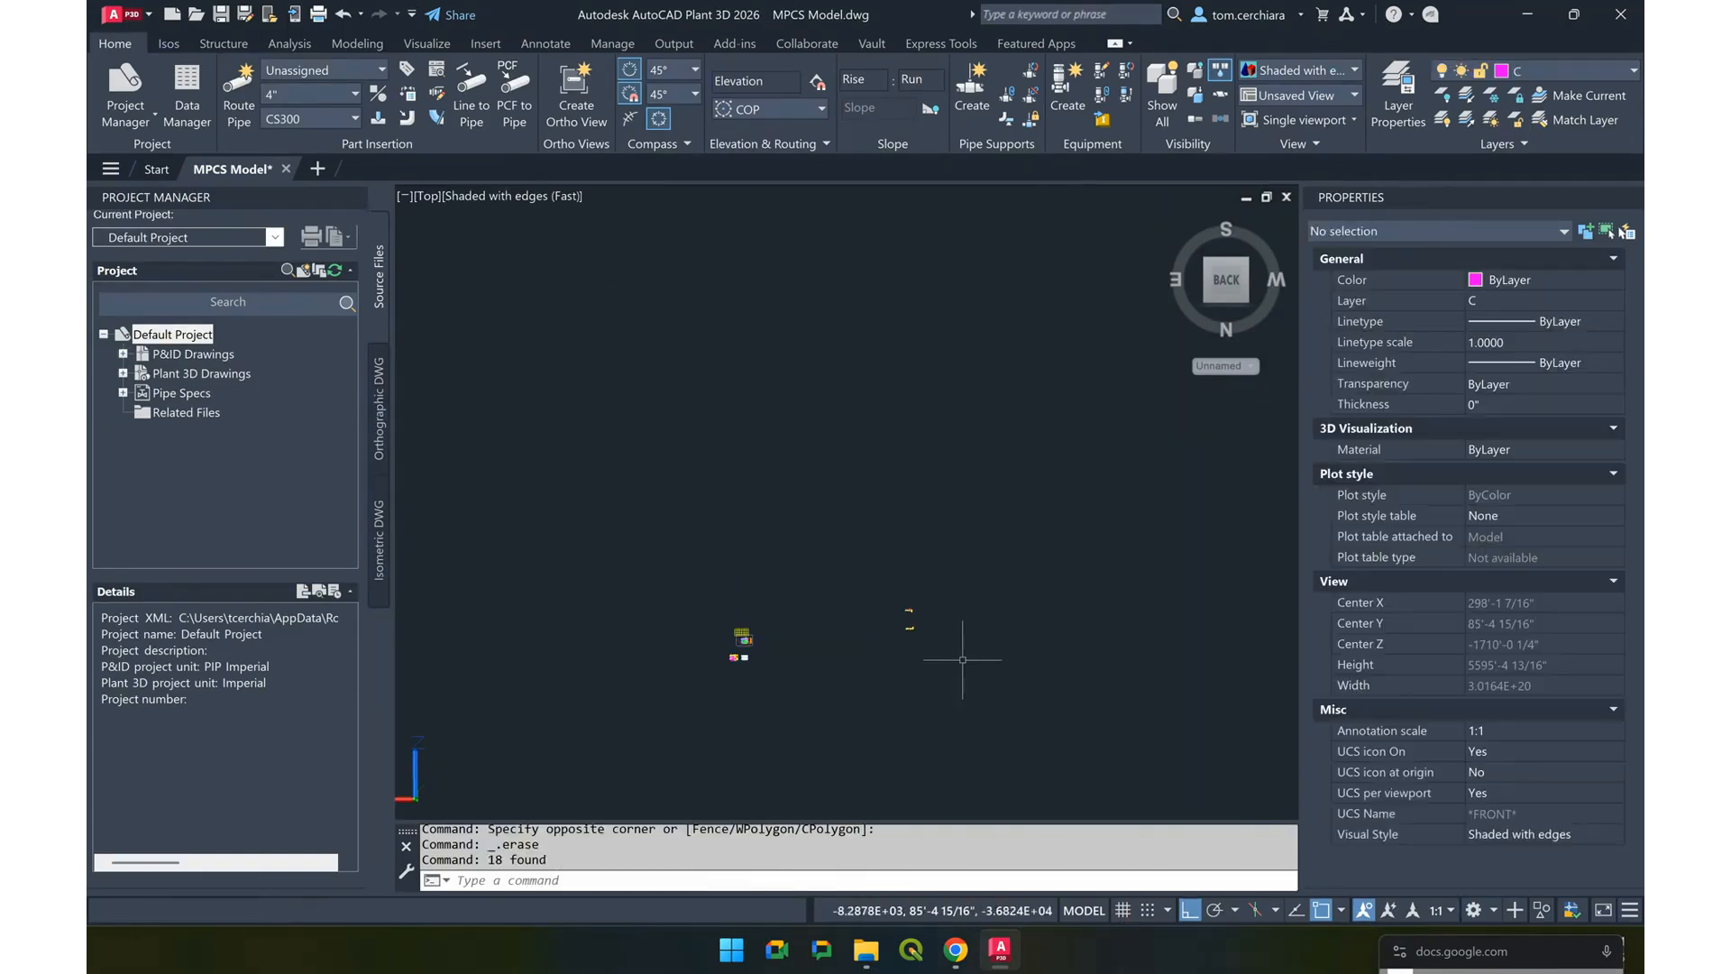
Erase the two yellow stray pieces beside the plant and the separate equipment groups just below it
{"action": "left_click", "coordinate": [952, 695]}
{"action": "left_click", "coordinate": [881, 561]}
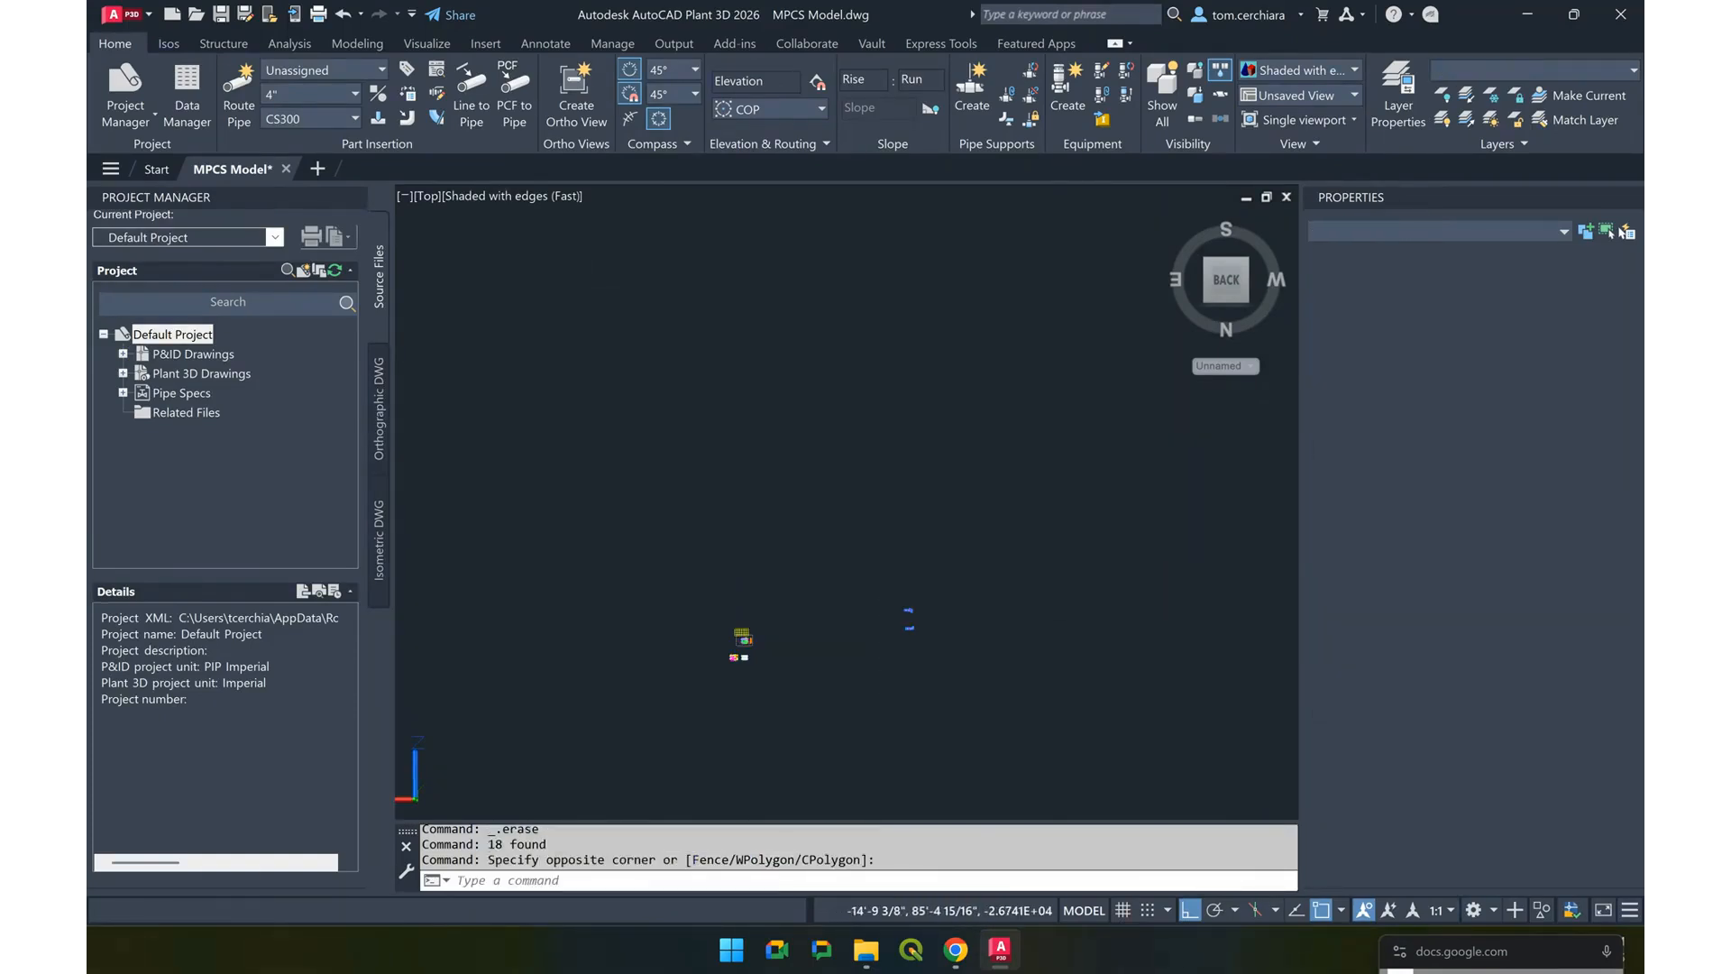
{"action": "key", "text": "Delete"}
{"action": "scroll", "coordinate": [773, 657], "scroll_direction": "up", "scroll_amount": 2}
{"action": "left_click", "coordinate": [735, 658]}
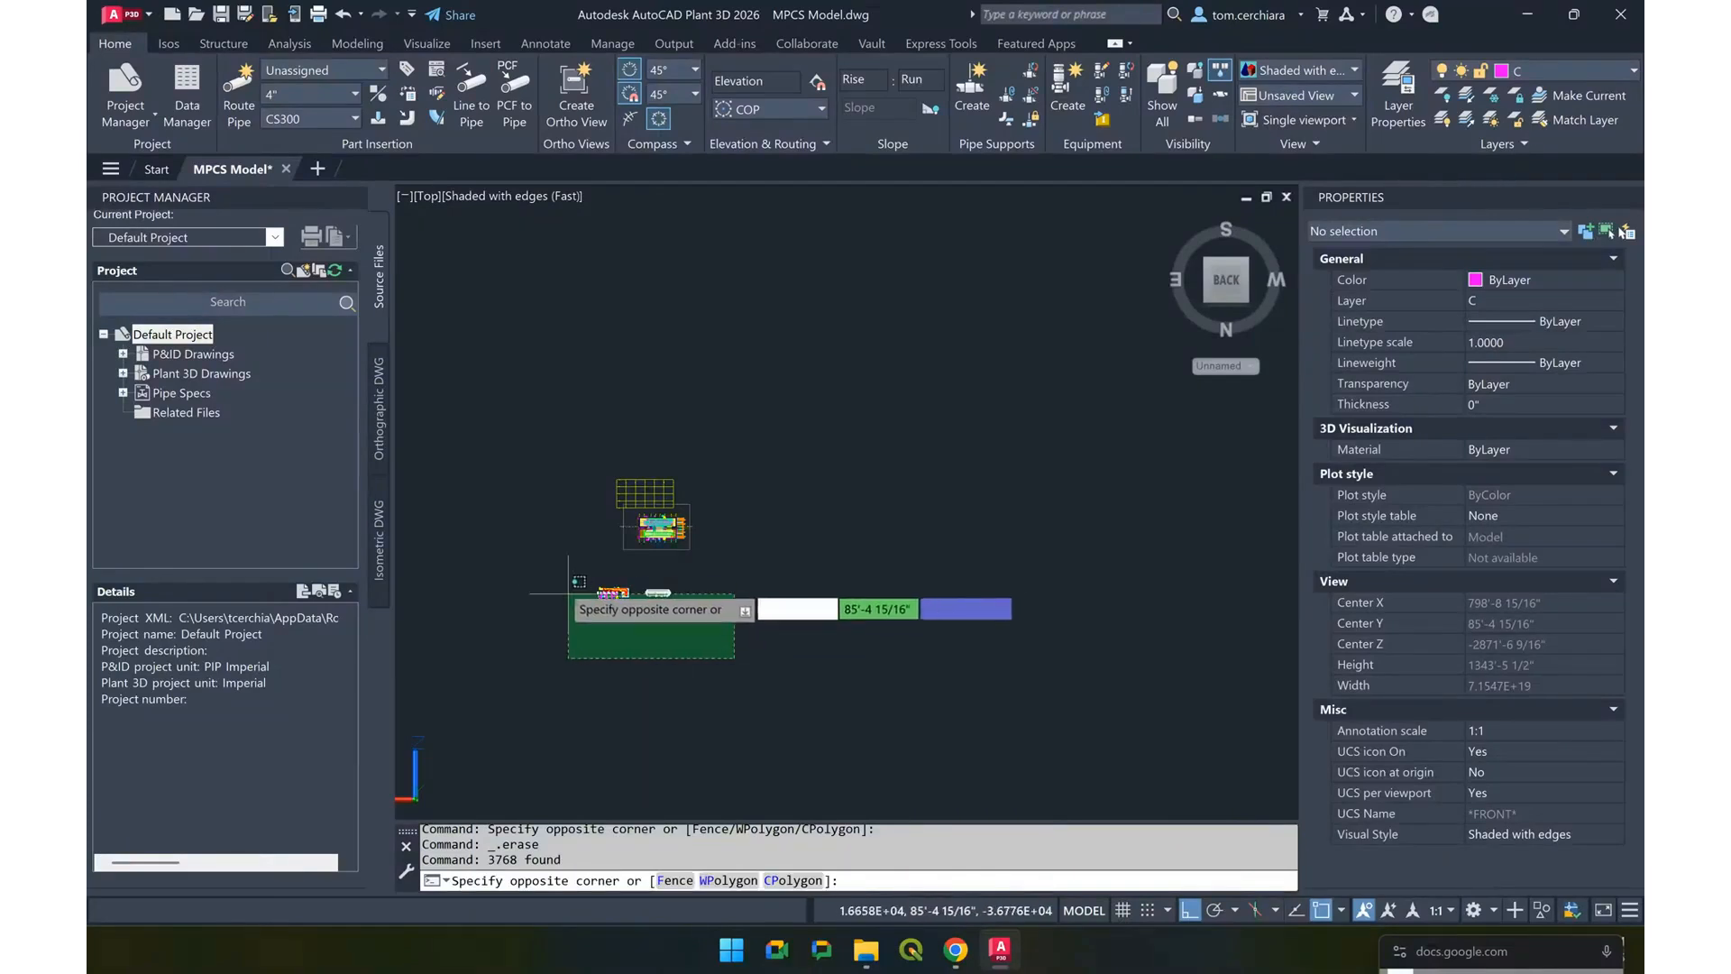
{"action": "left_click", "coordinate": [559, 575]}
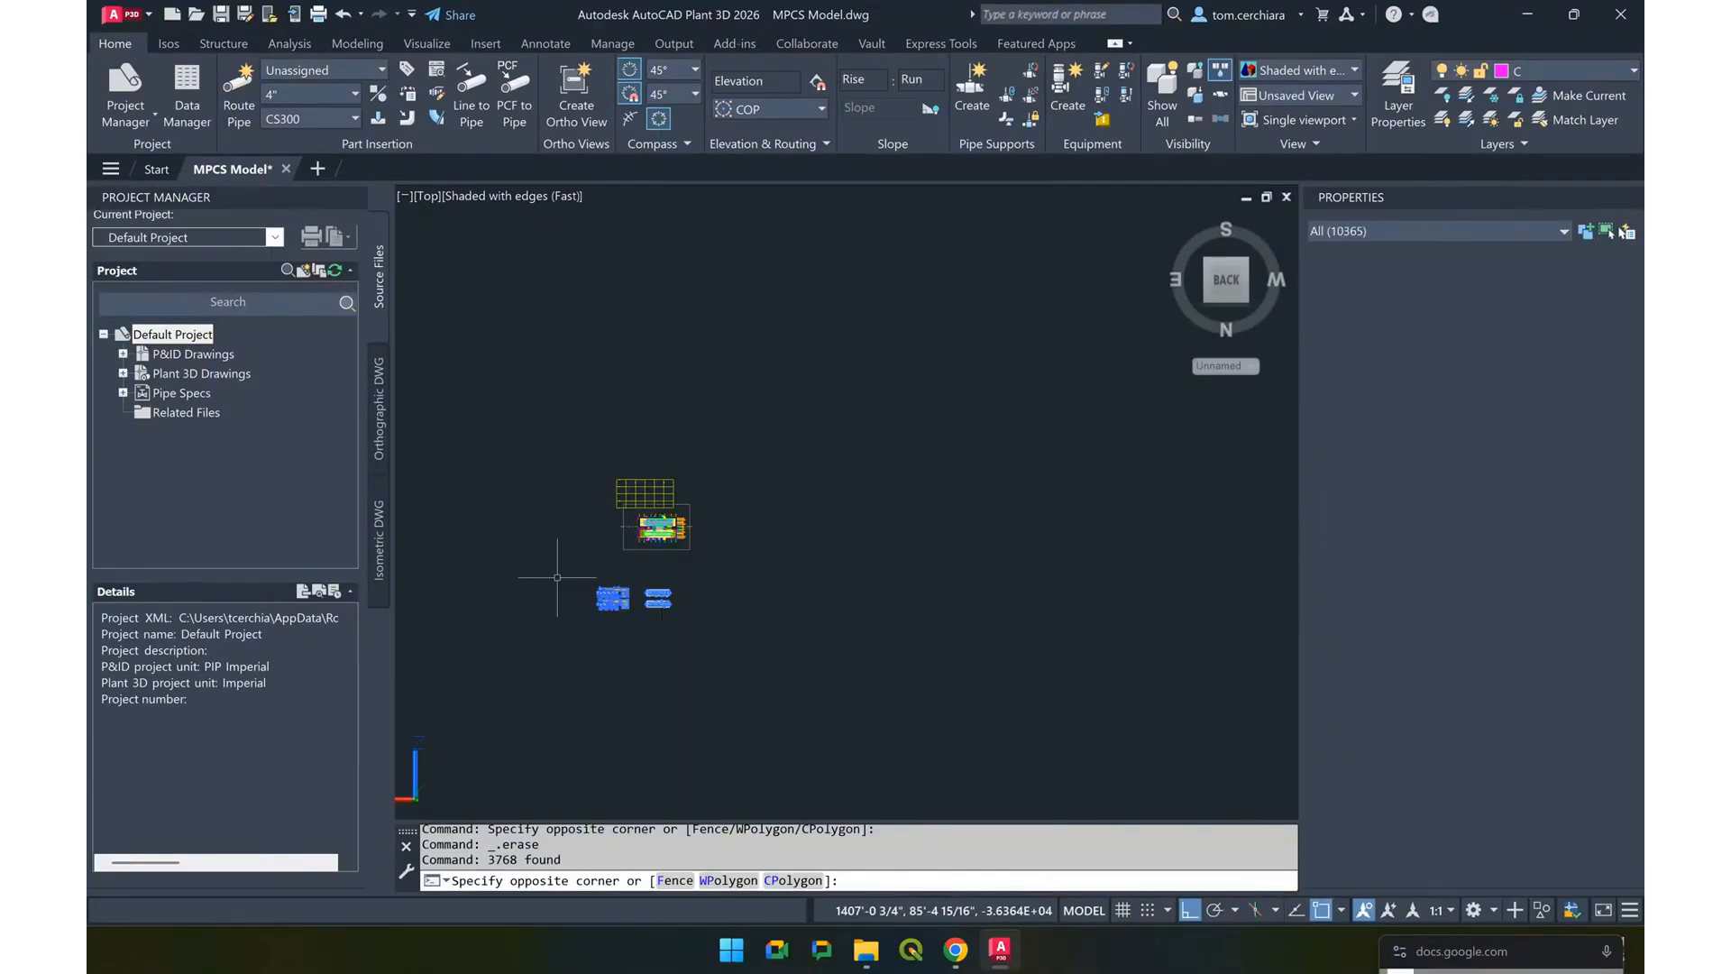
{"action": "key", "text": "Delete"}
Erase the detached yellow-green grid above the plant and the rectangular point cloud boundary surrounding the model
{"action": "scroll", "coordinate": [618, 508], "scroll_direction": "up", "scroll_amount": 5}
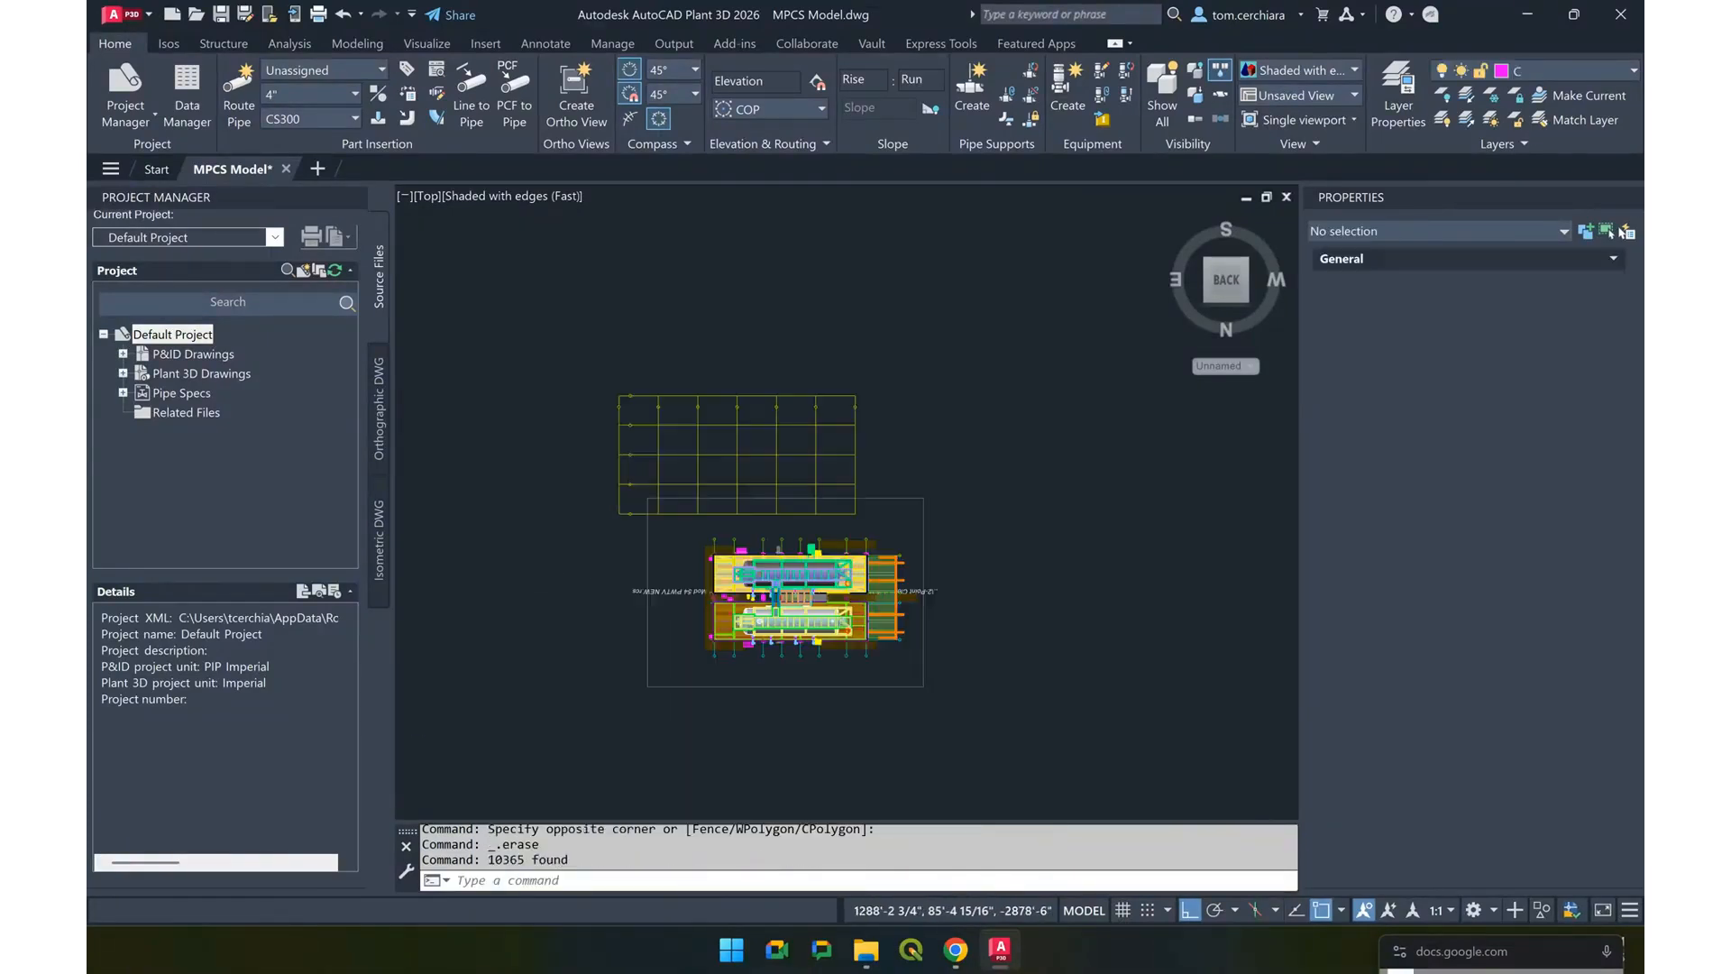
{"action": "left_click", "coordinate": [580, 346]}
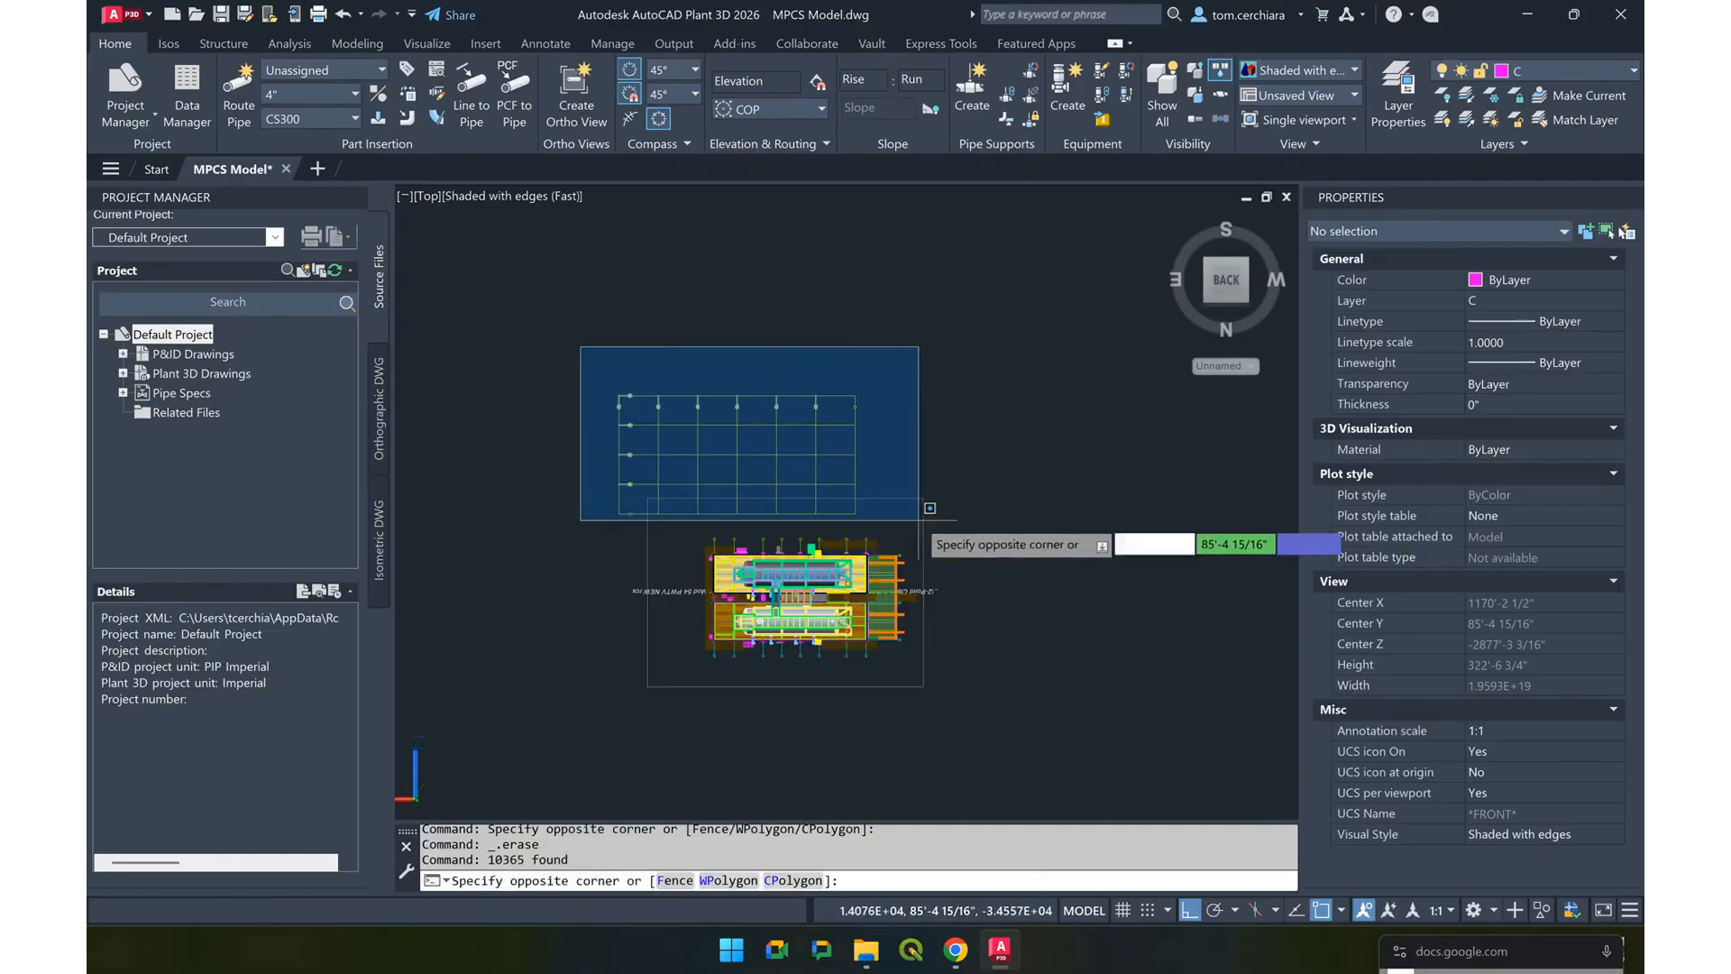
{"action": "left_click", "coordinate": [866, 526]}
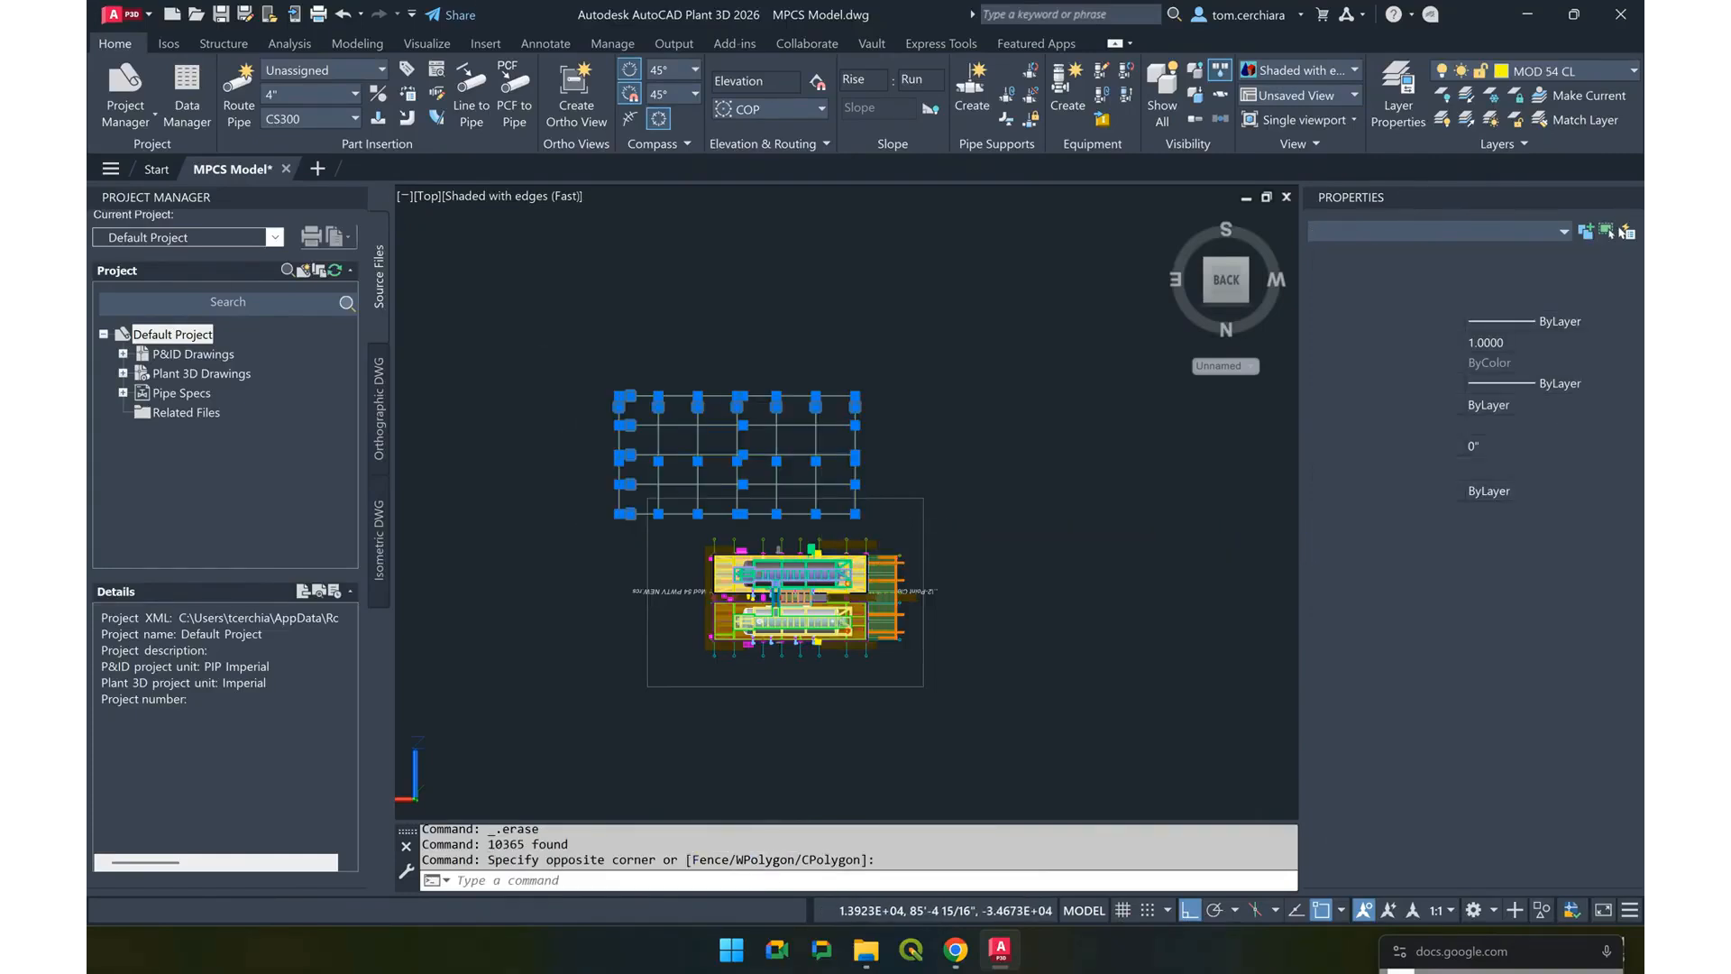
{"action": "key", "text": "Delete"}
{"action": "left_click", "coordinate": [838, 485]}
{"action": "left_click", "coordinate": [838, 485]}
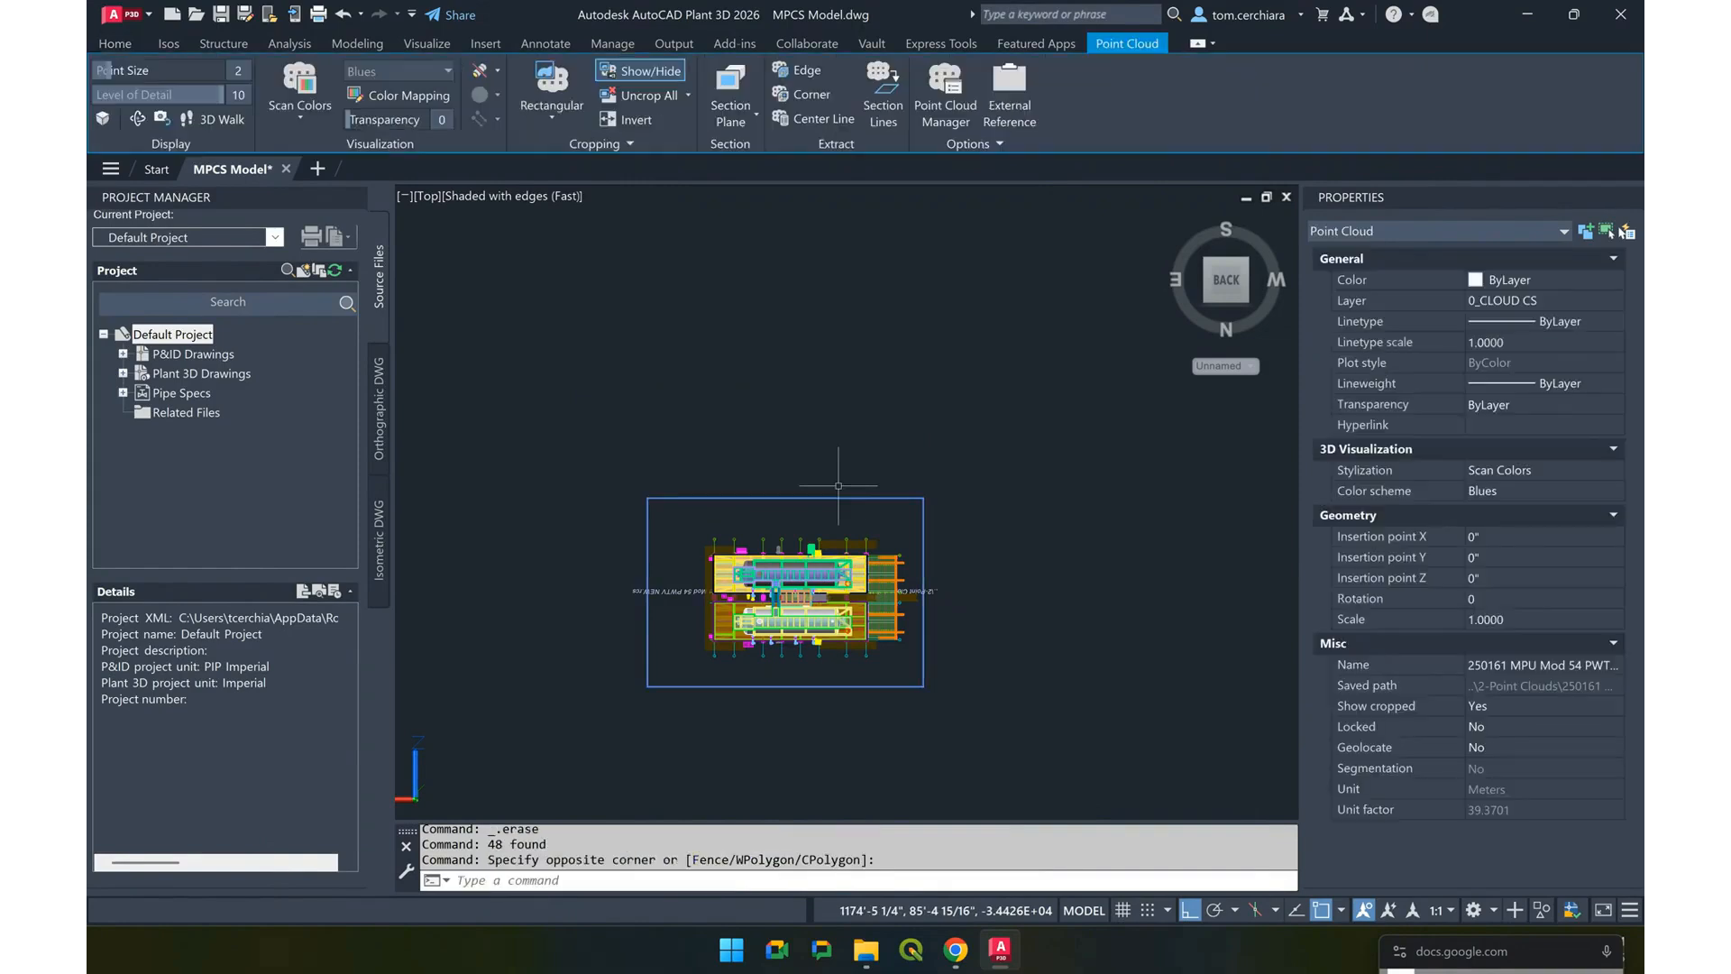
{"action": "key", "text": "Delete"}
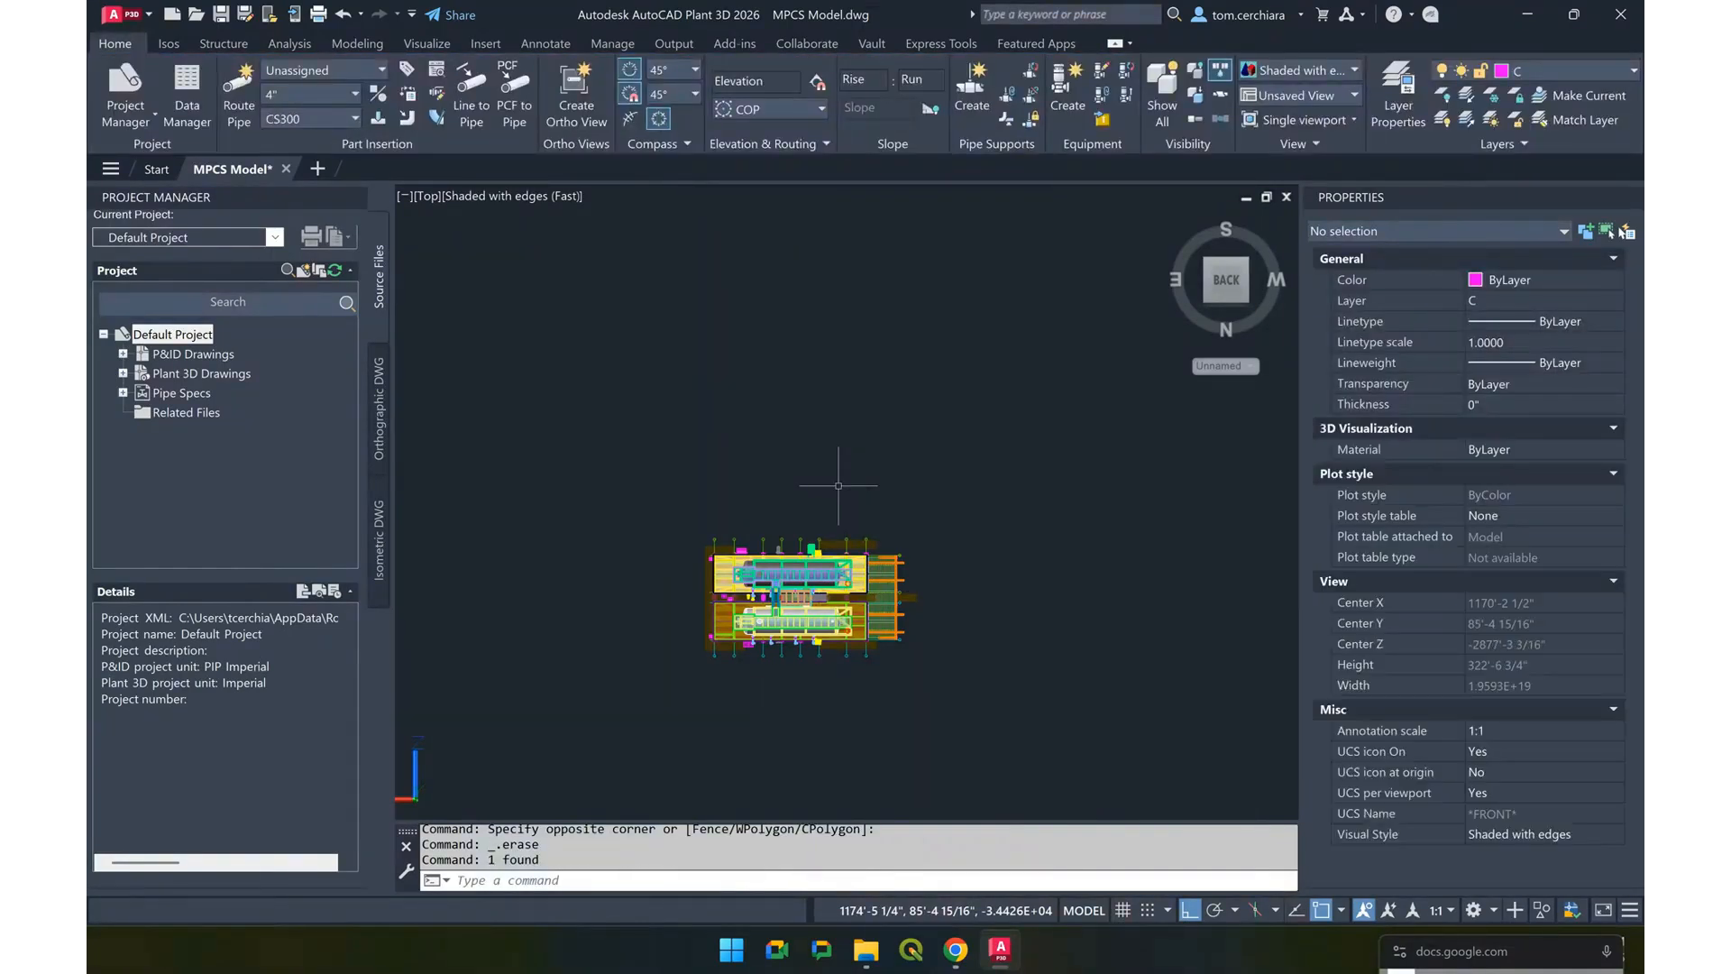
Detach the remaining 250161 MPU Mod point cloud reference marked as not found and close the external references palette
{"action": "type", "text": "xref"}
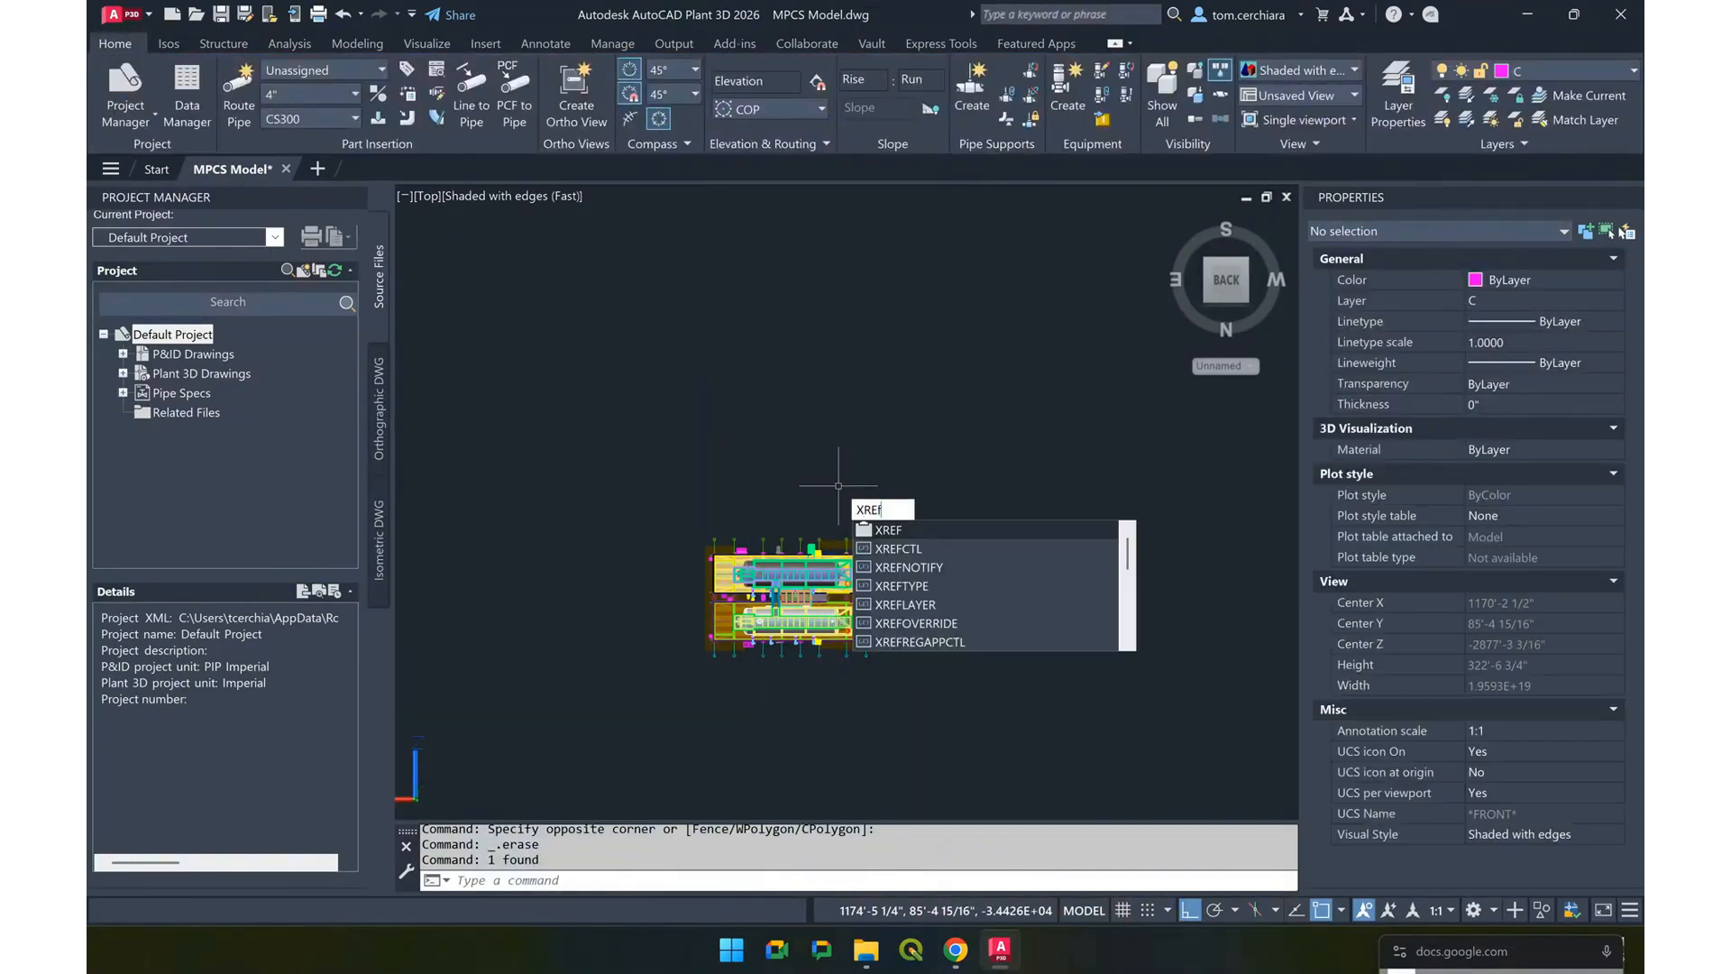
{"action": "key", "text": "Return"}
{"action": "left_click", "coordinate": [532, 332]}
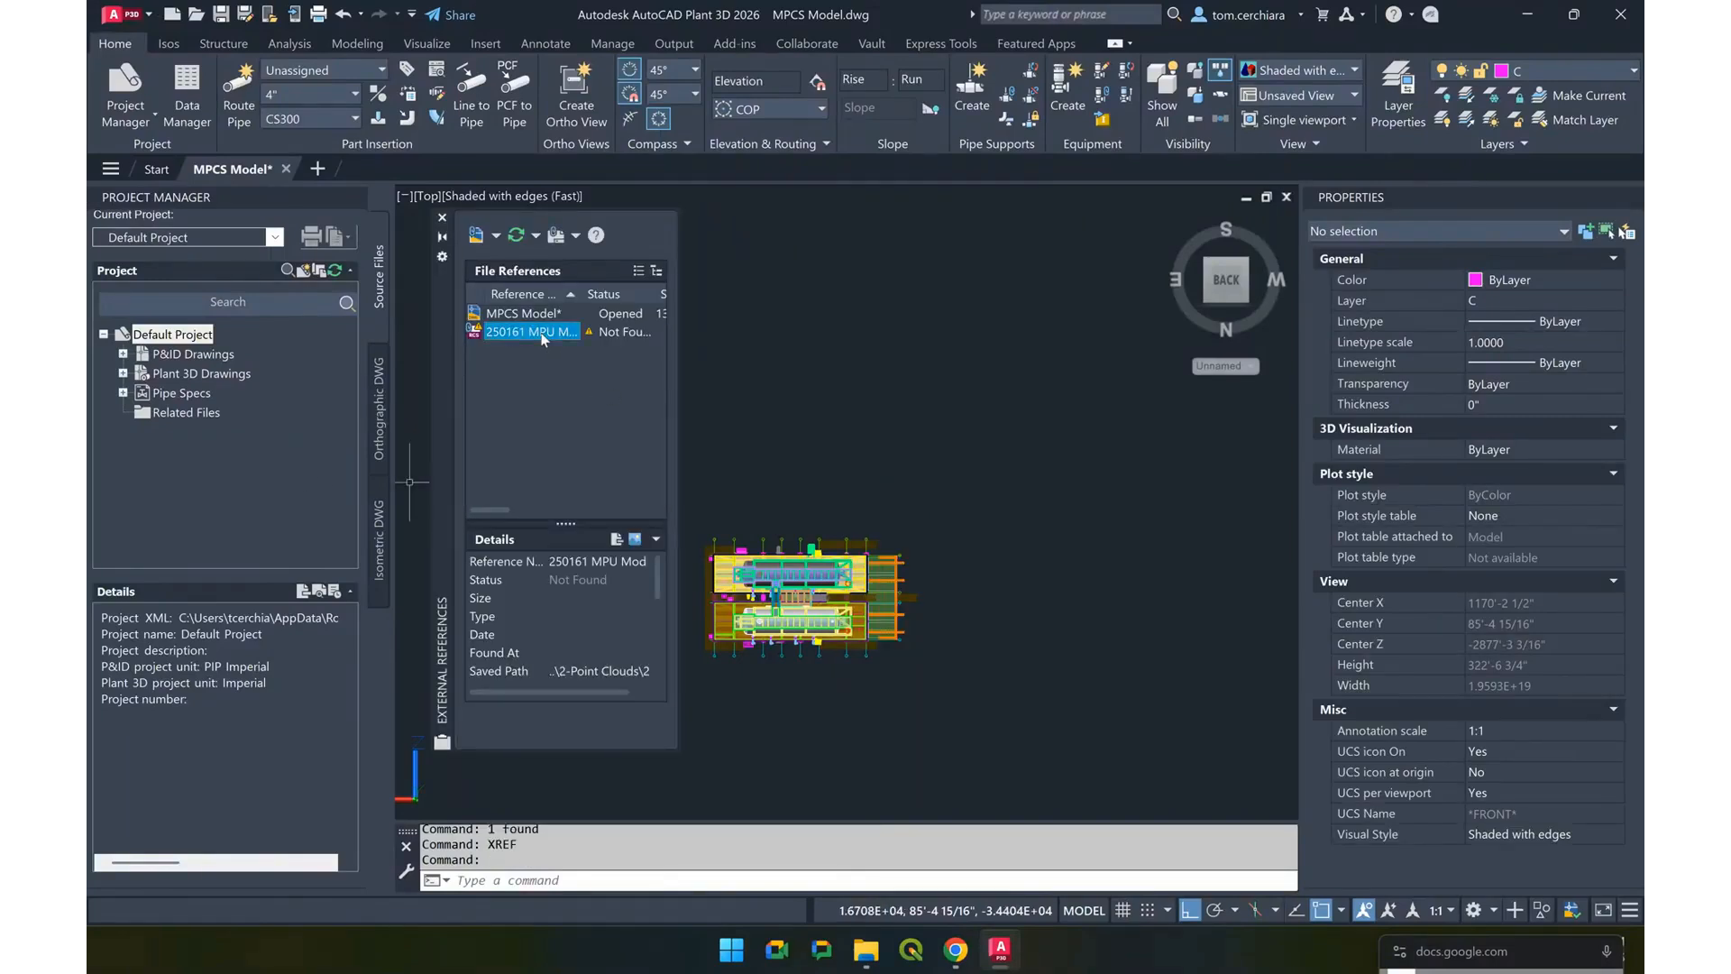
{"action": "right_click", "coordinate": [544, 334]}
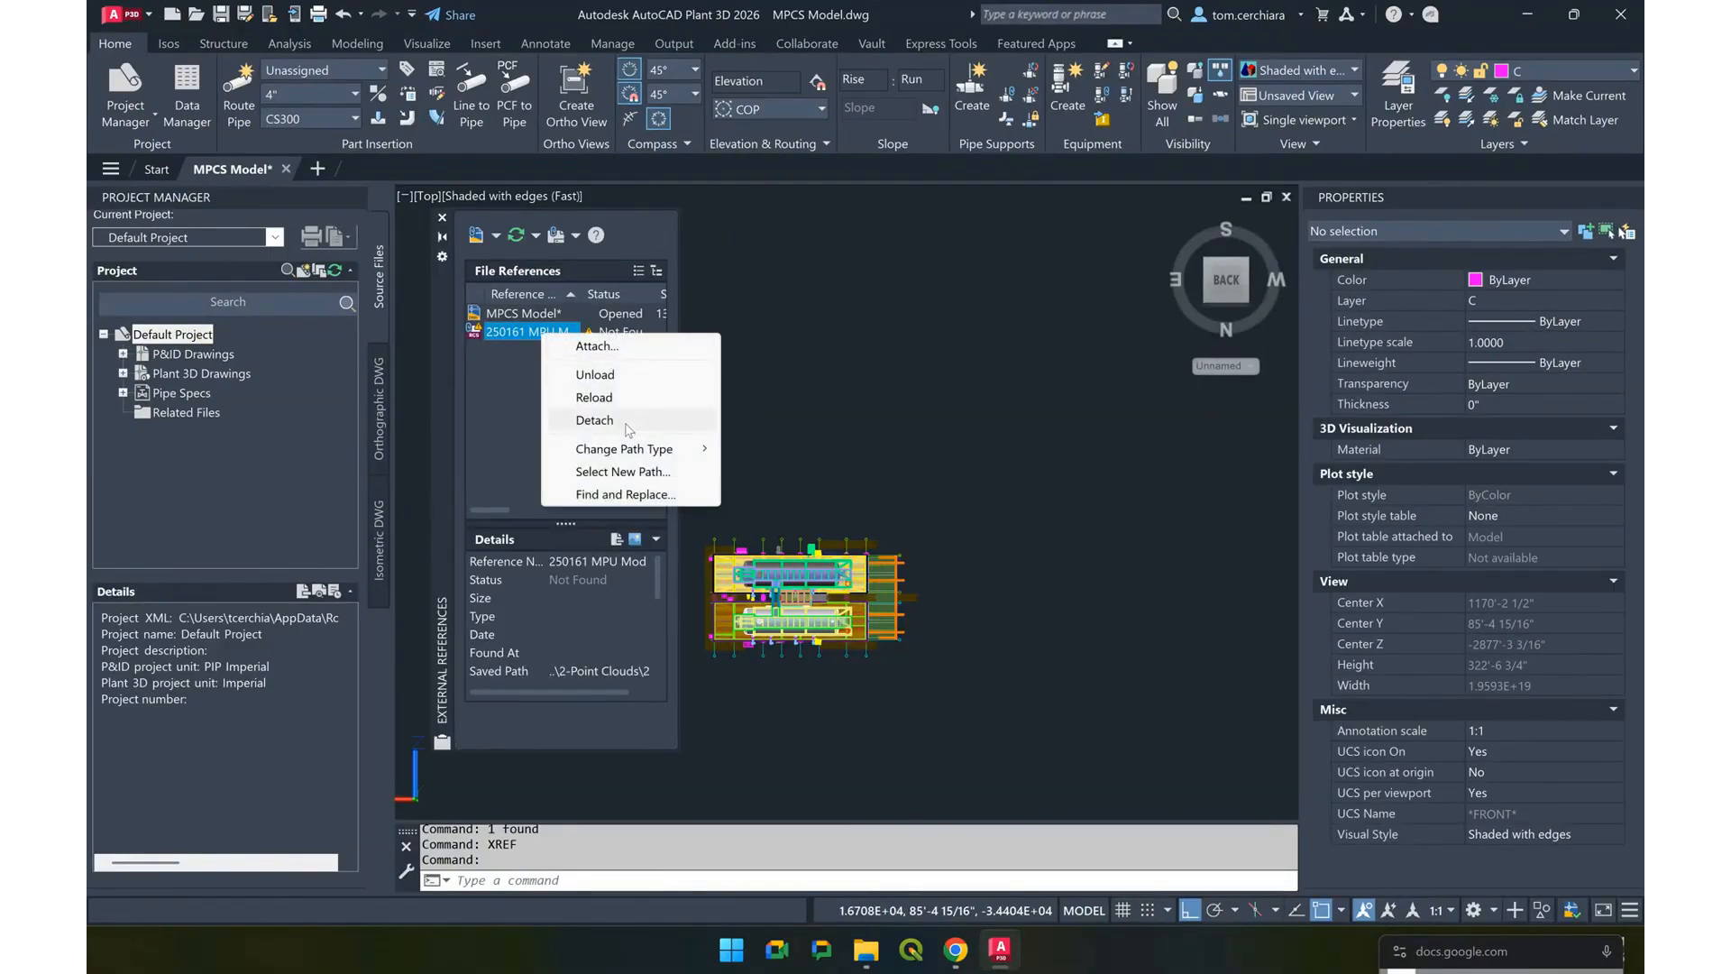
{"action": "left_click", "coordinate": [595, 420]}
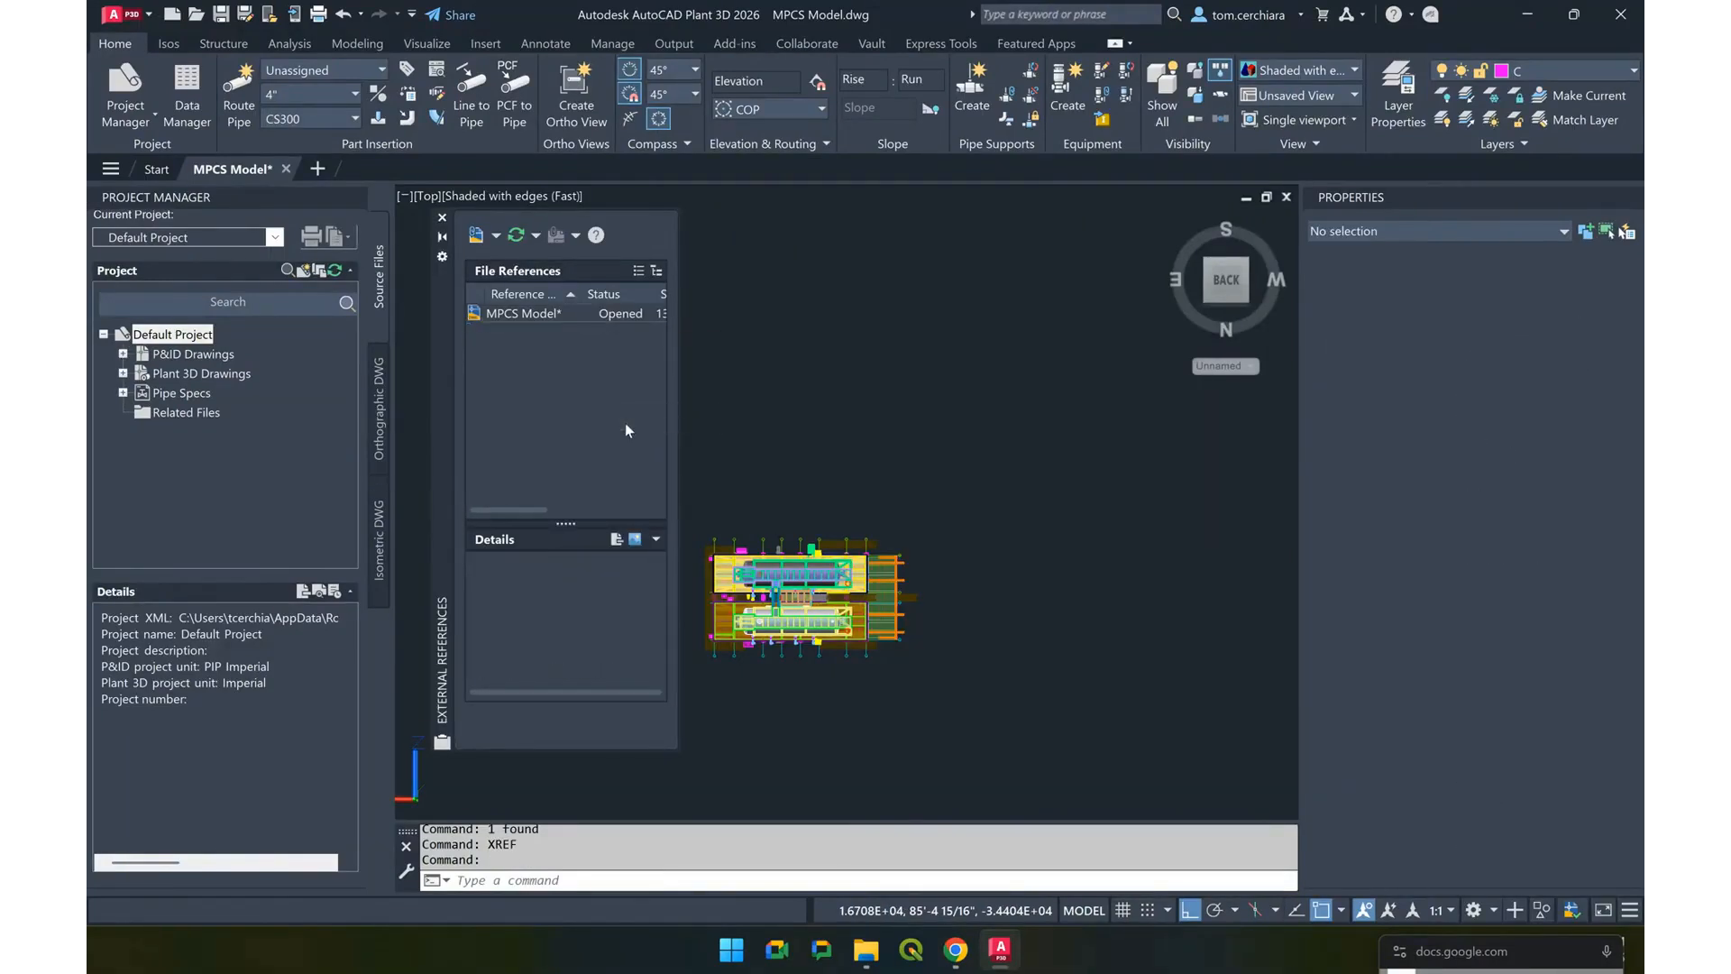
{"action": "left_click", "coordinate": [443, 219]}
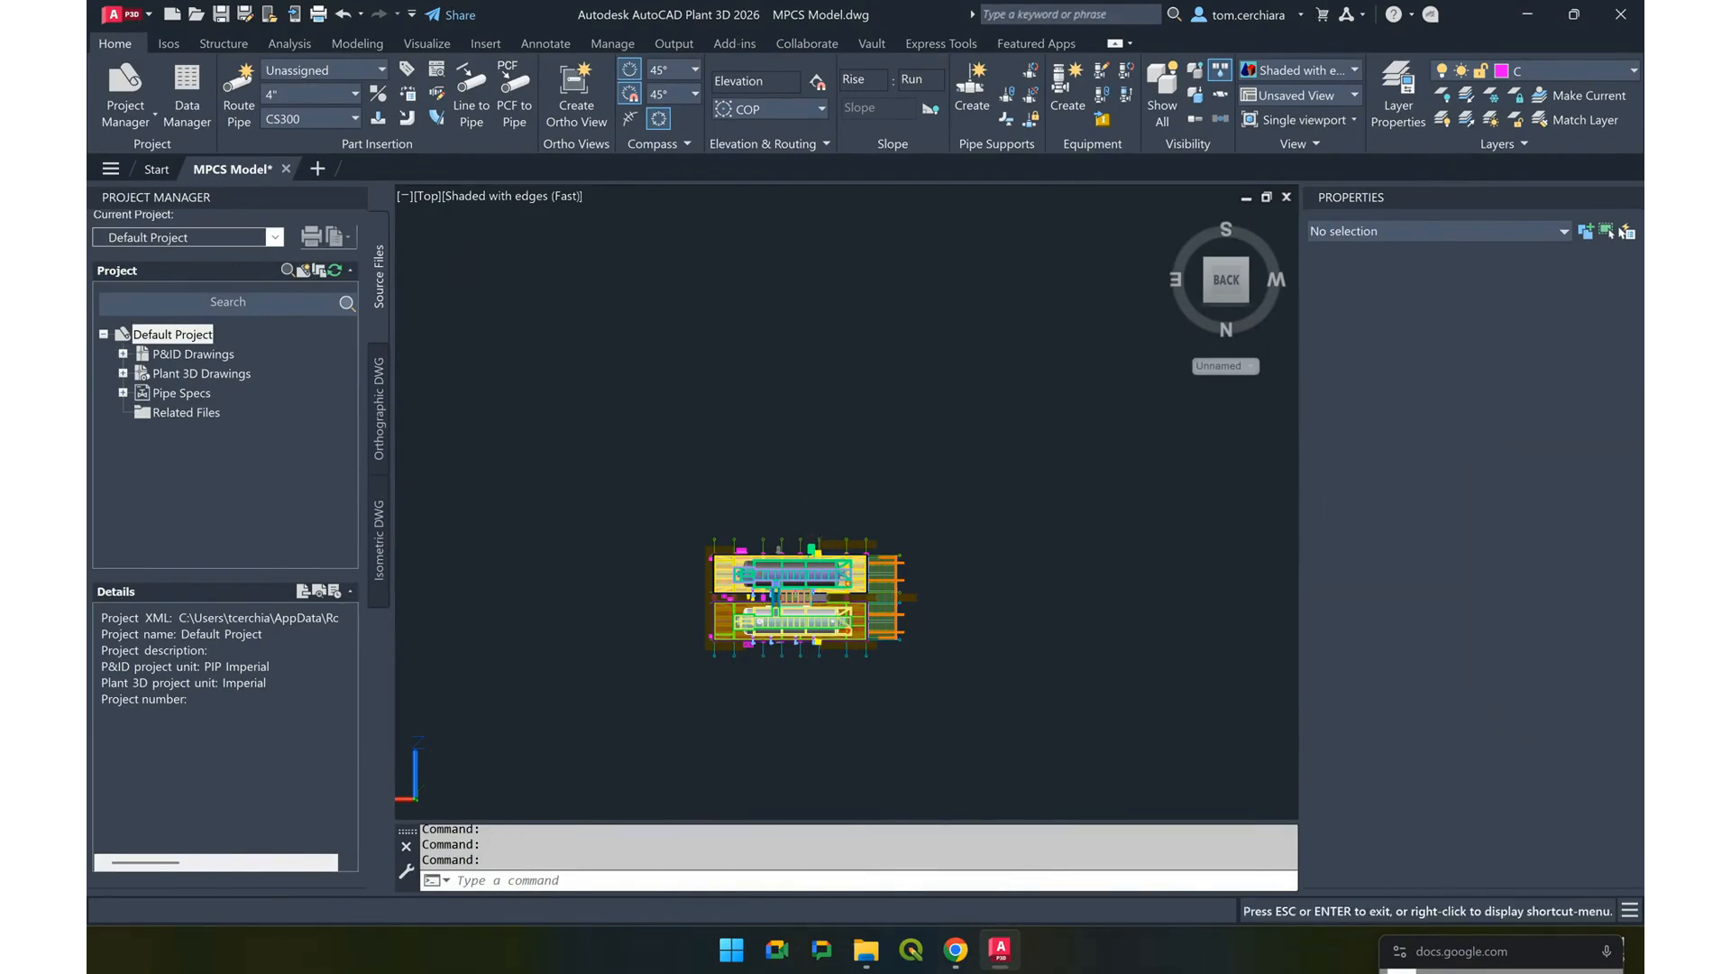
Fit the cleaned plant model in the view and set the UCS to World
{"action": "middle_click", "coordinate": [826, 526]}
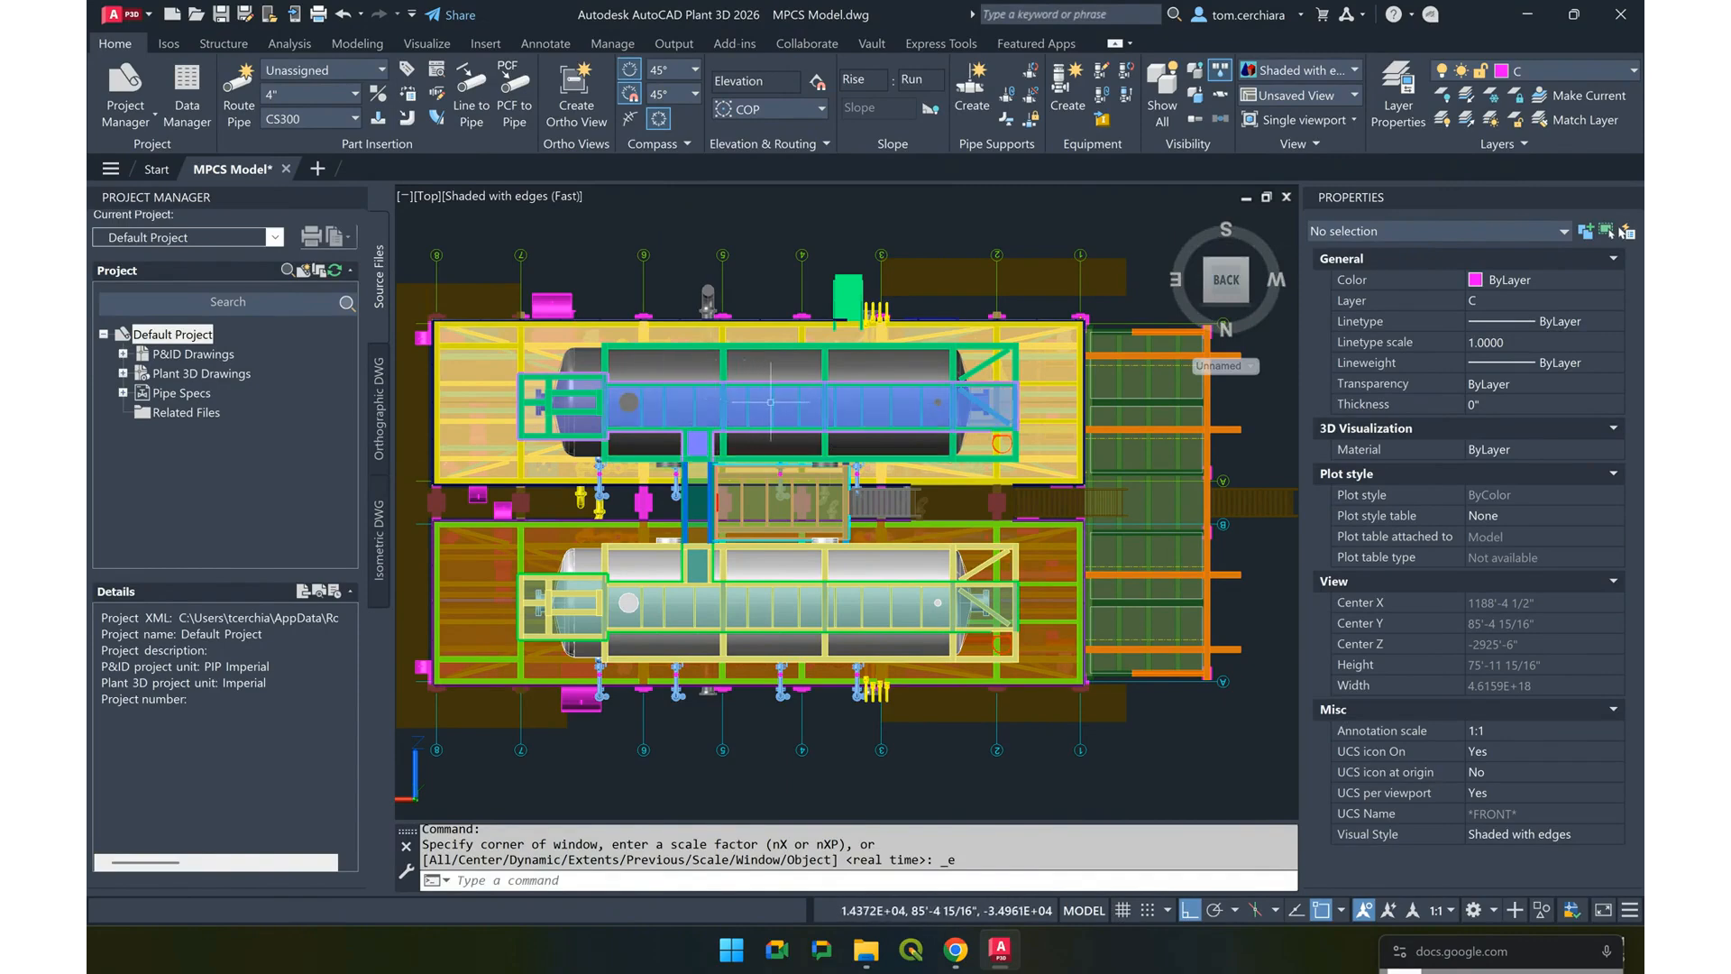
{"action": "scroll", "coordinate": [771, 402], "scroll_direction": "down", "scroll_amount": 2}
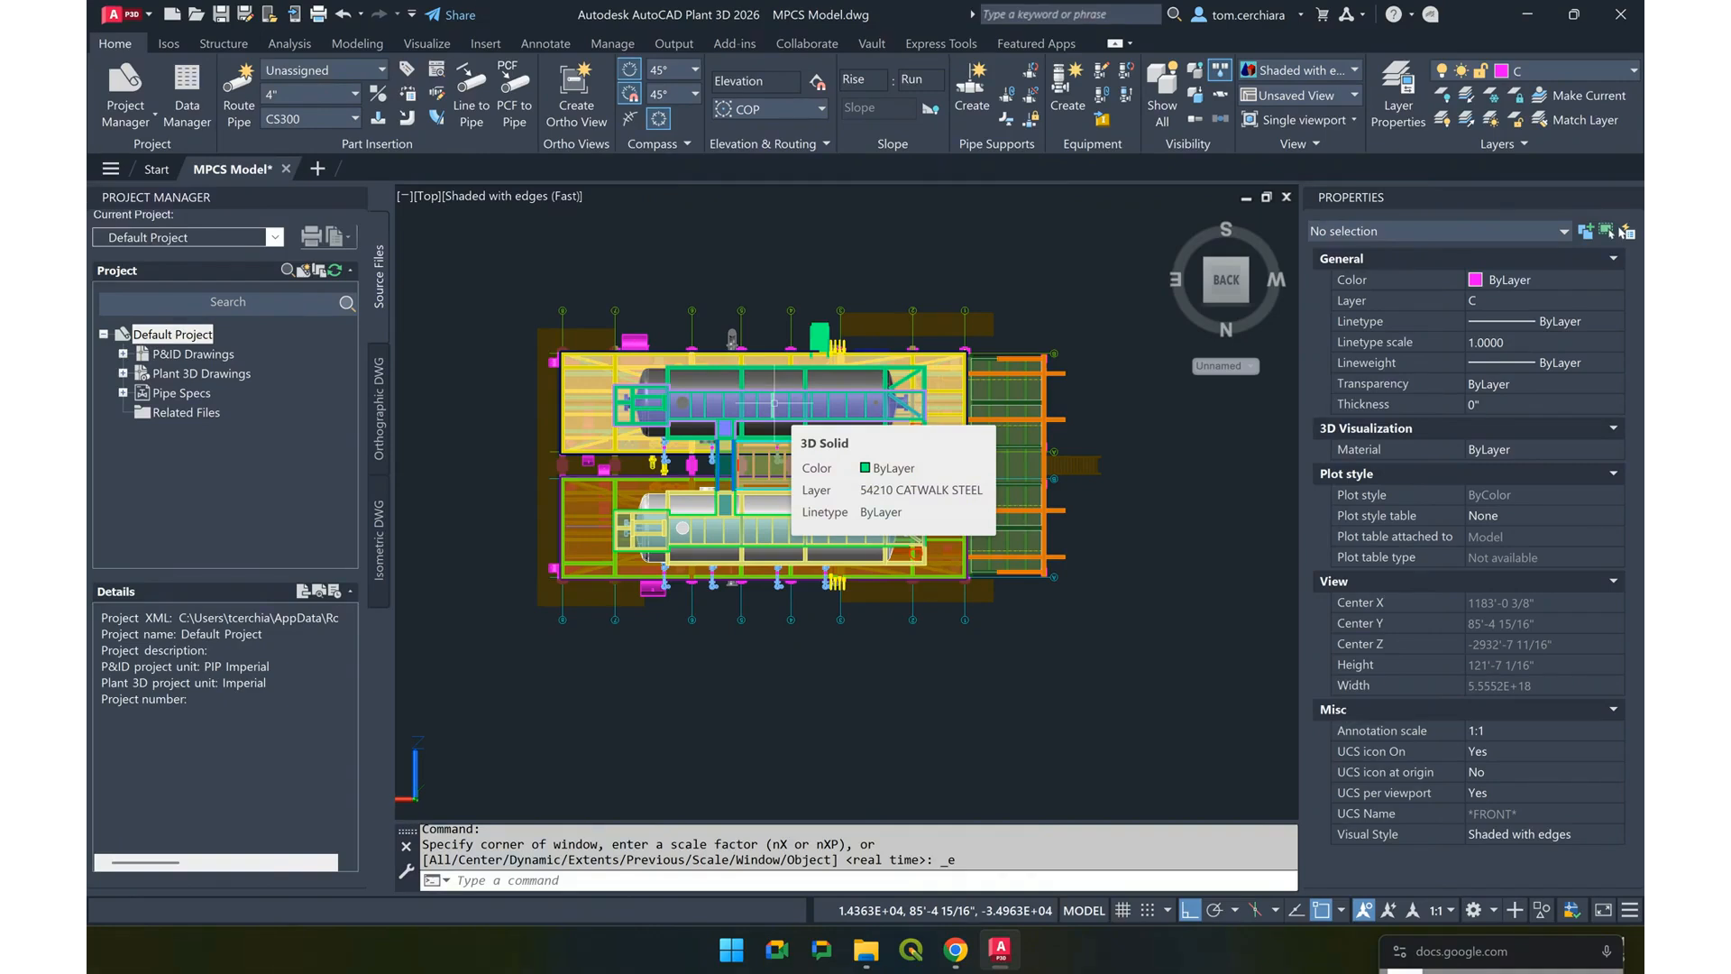
{"action": "type", "text": "uc"}
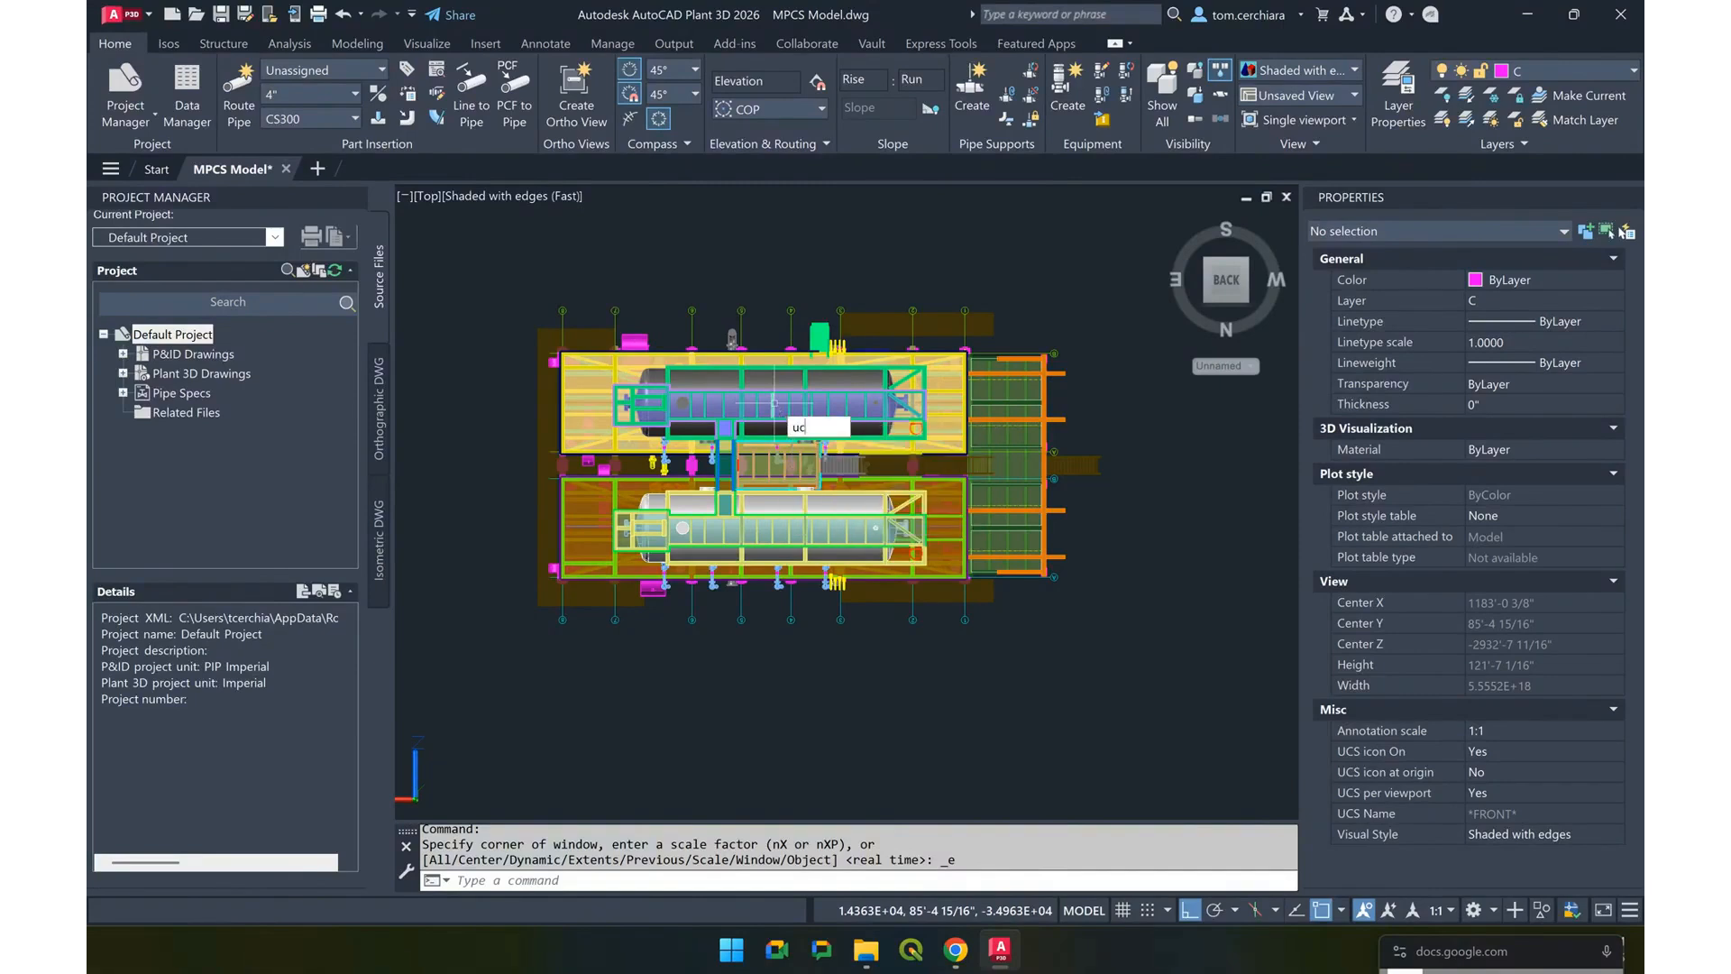
{"action": "type", "text": "s"}
{"action": "key", "text": "Return"}
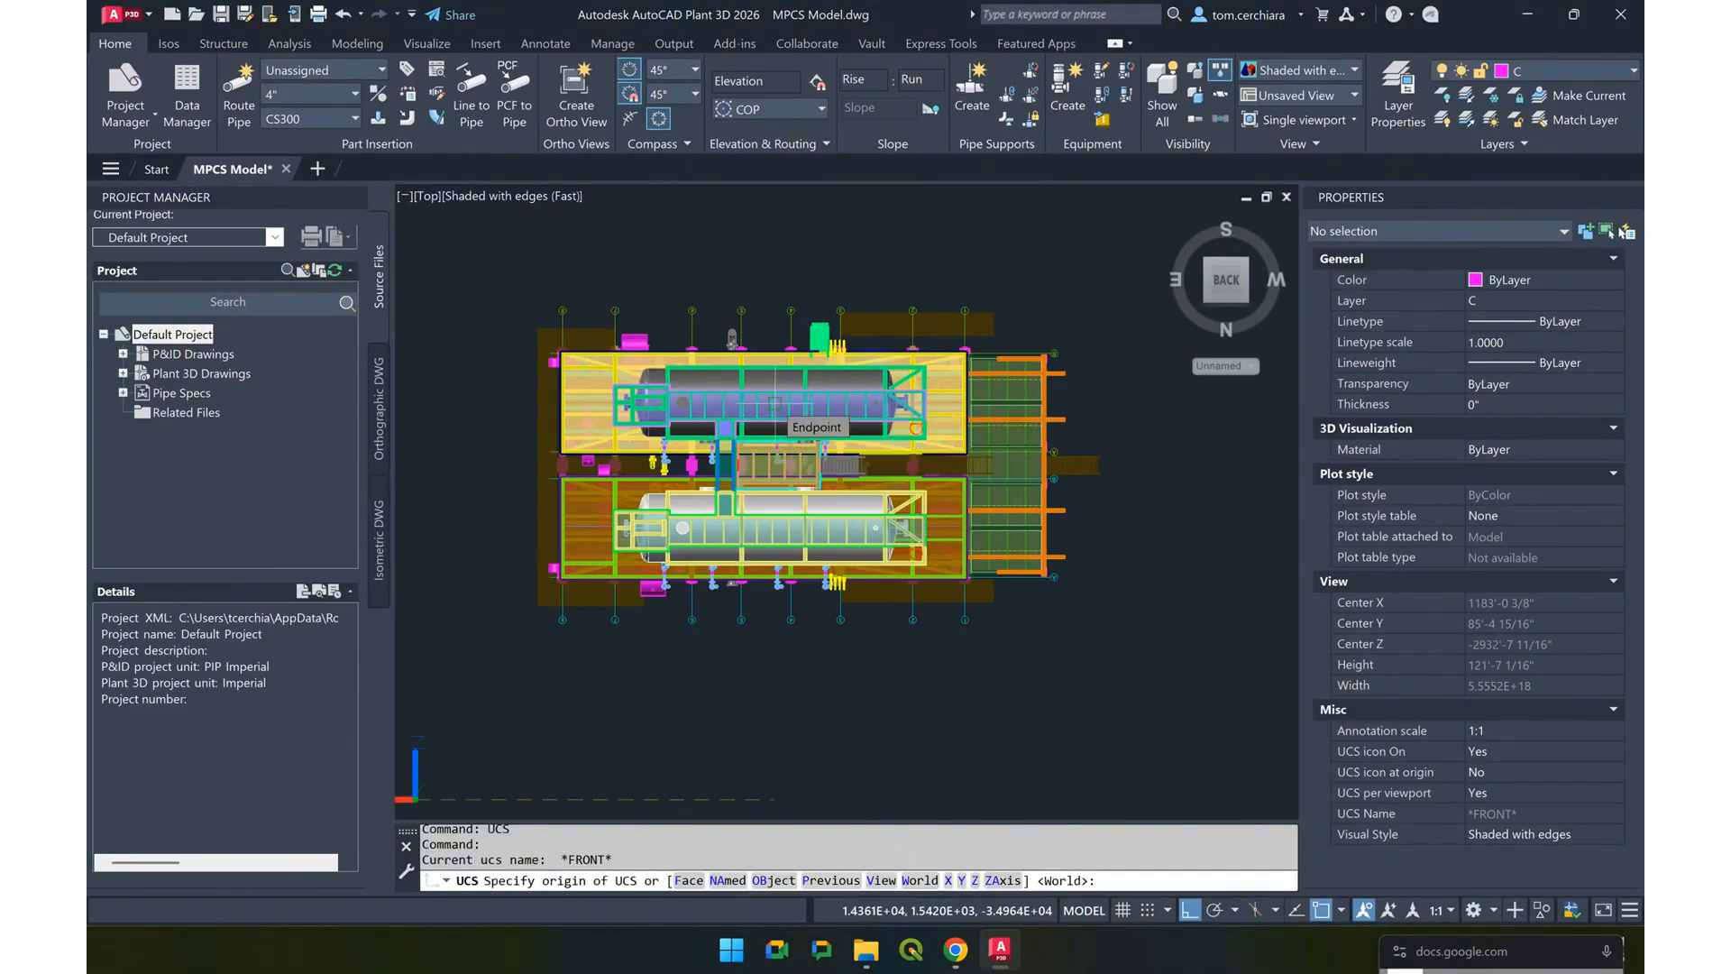
{"action": "key", "text": "Return"}
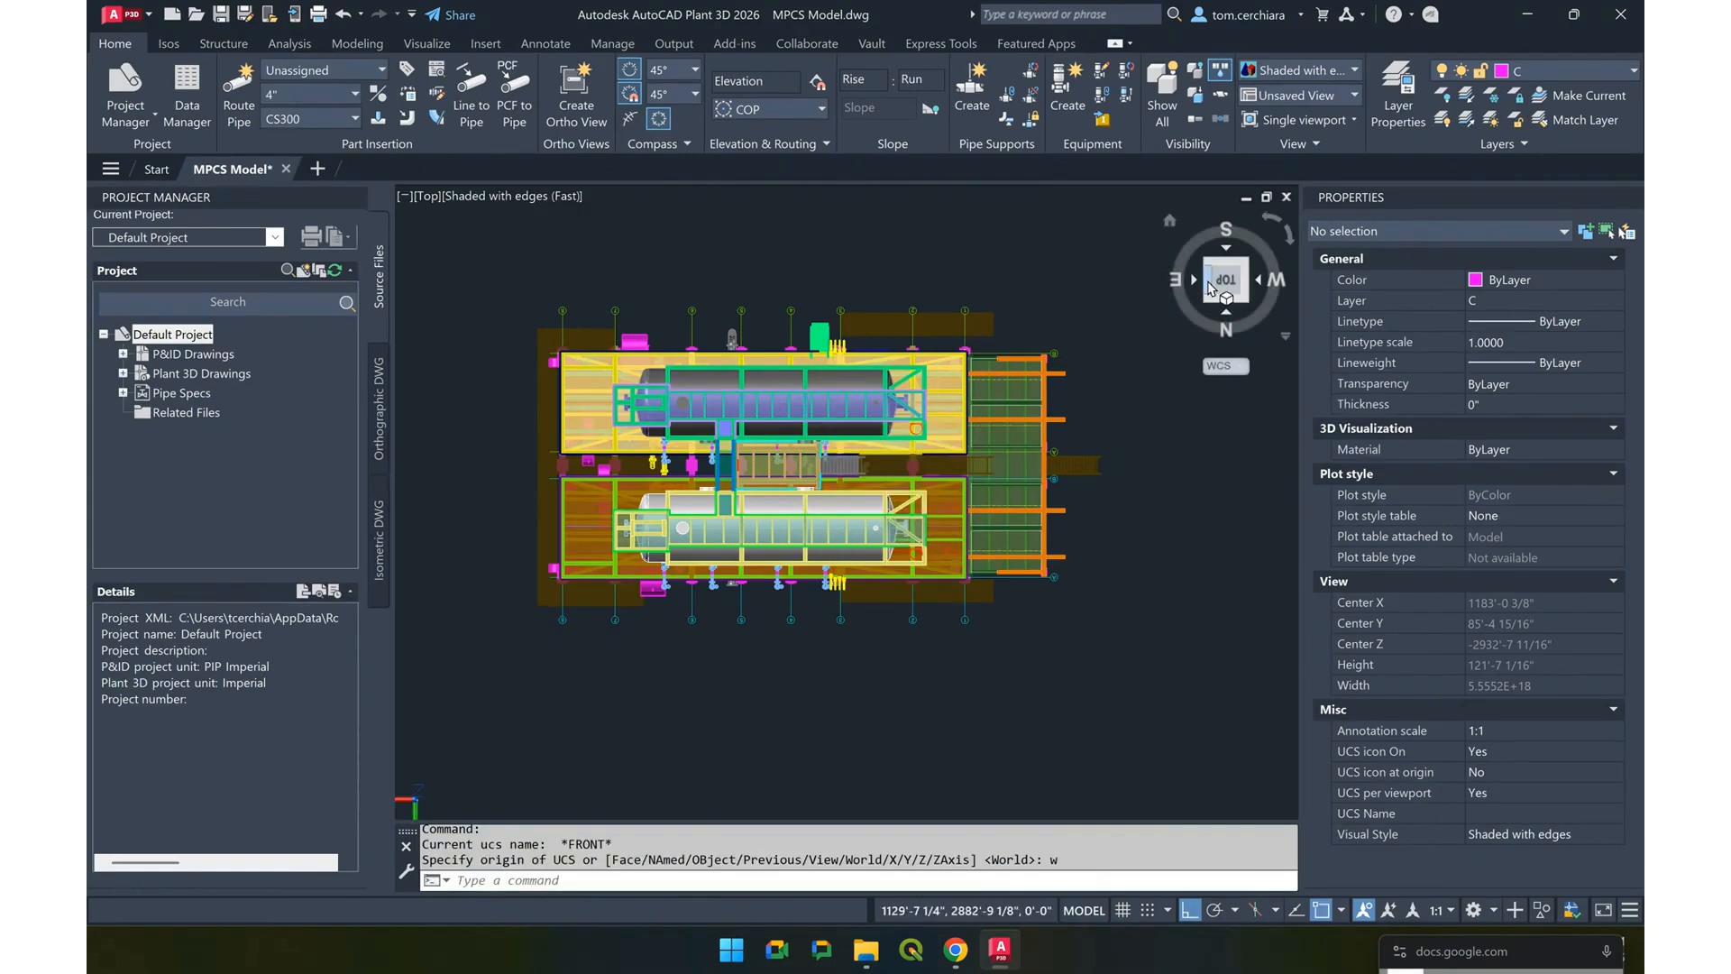
Rotate the top view by 180 degrees so north points up, and fit the whole plant in the view
{"action": "left_click", "coordinate": [1291, 240]}
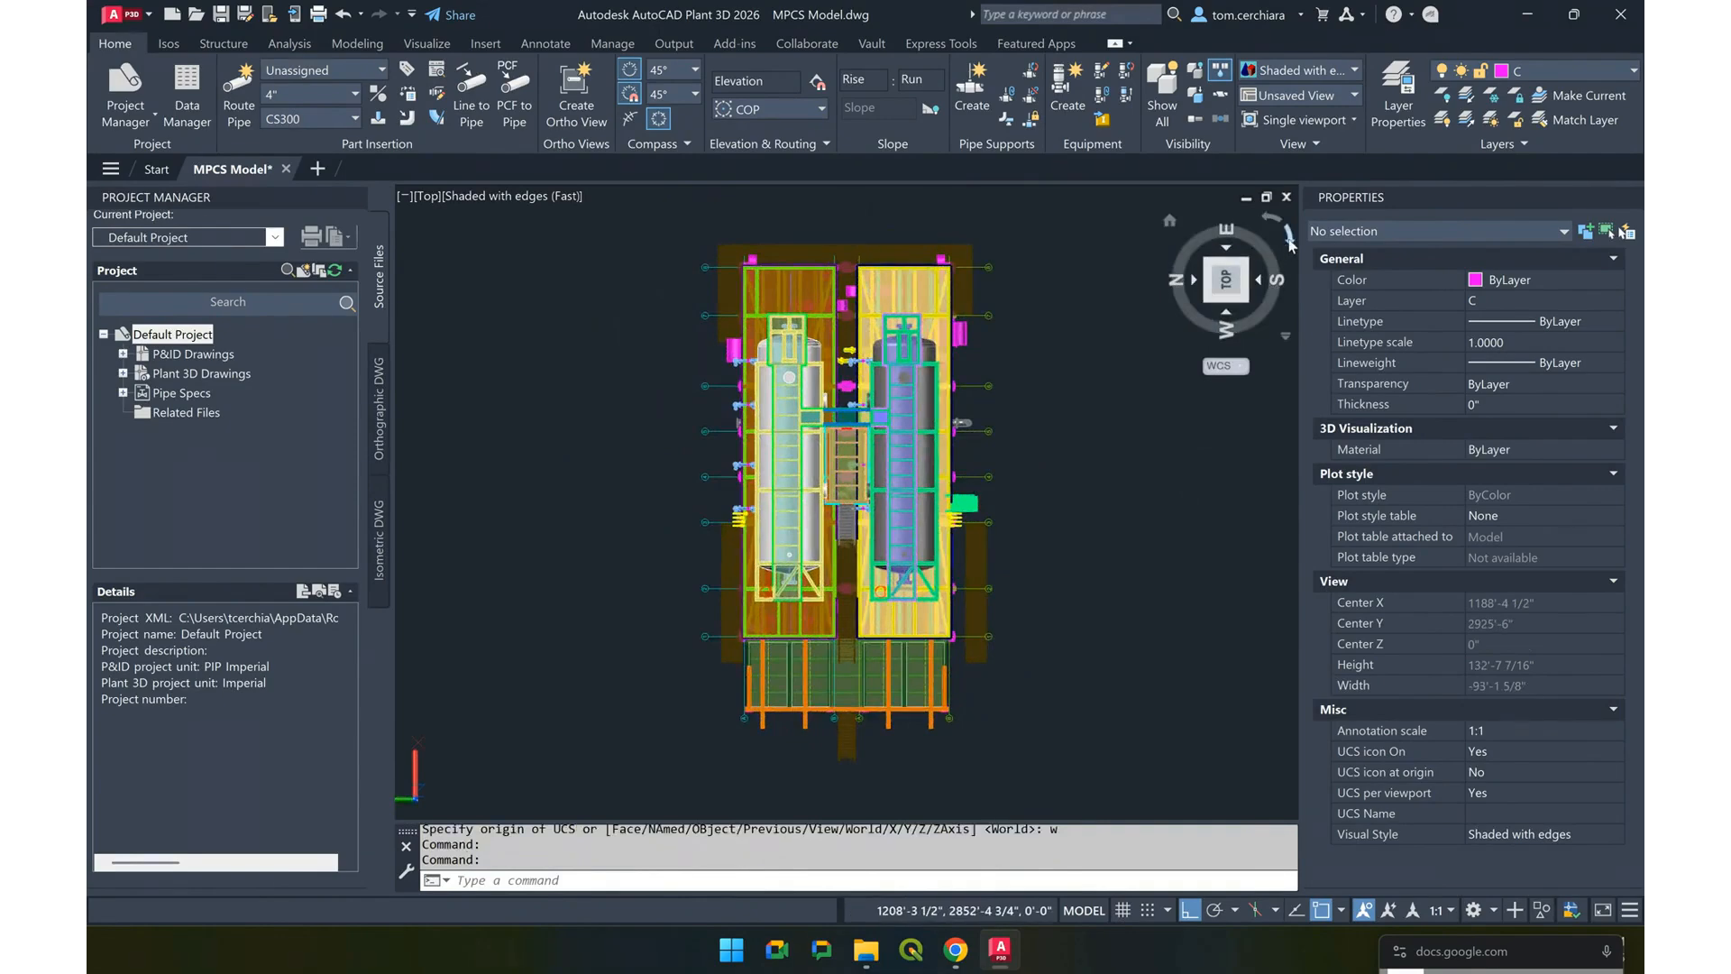
{"action": "left_click", "coordinate": [1290, 240]}
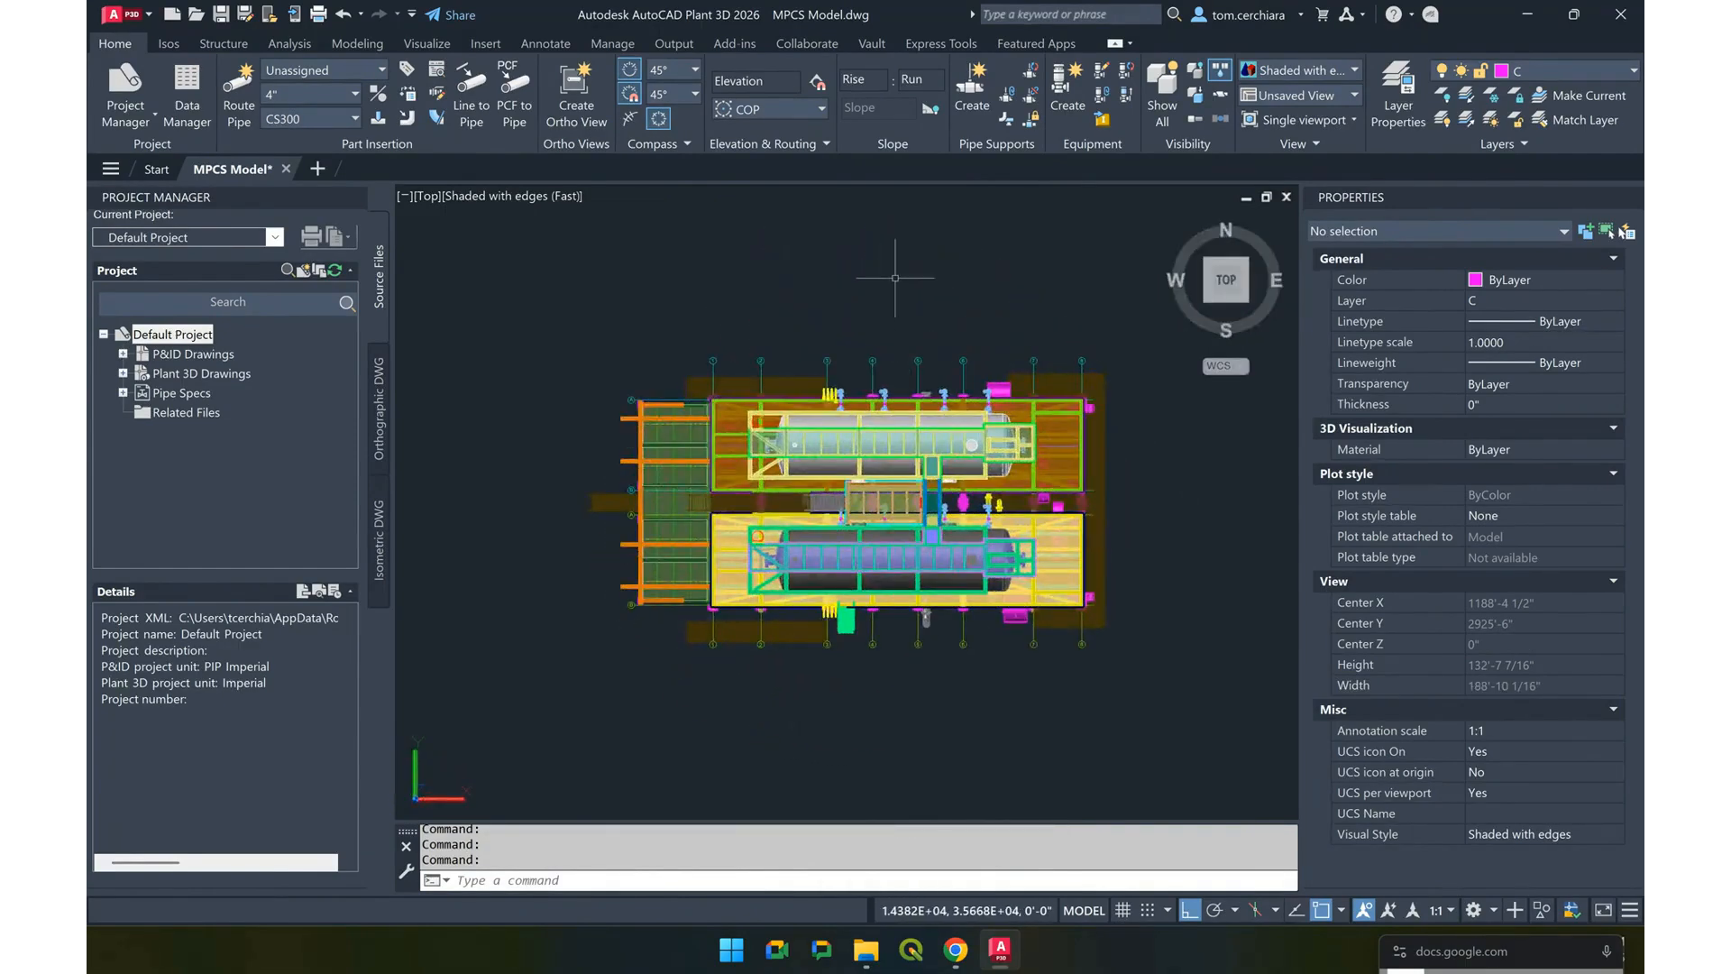
{"action": "scroll", "coordinate": [895, 277], "scroll_direction": "down", "scroll_amount": 2}
{"action": "middle_click", "coordinate": [894, 278]}
{"action": "middle_click", "coordinate": [894, 278]}
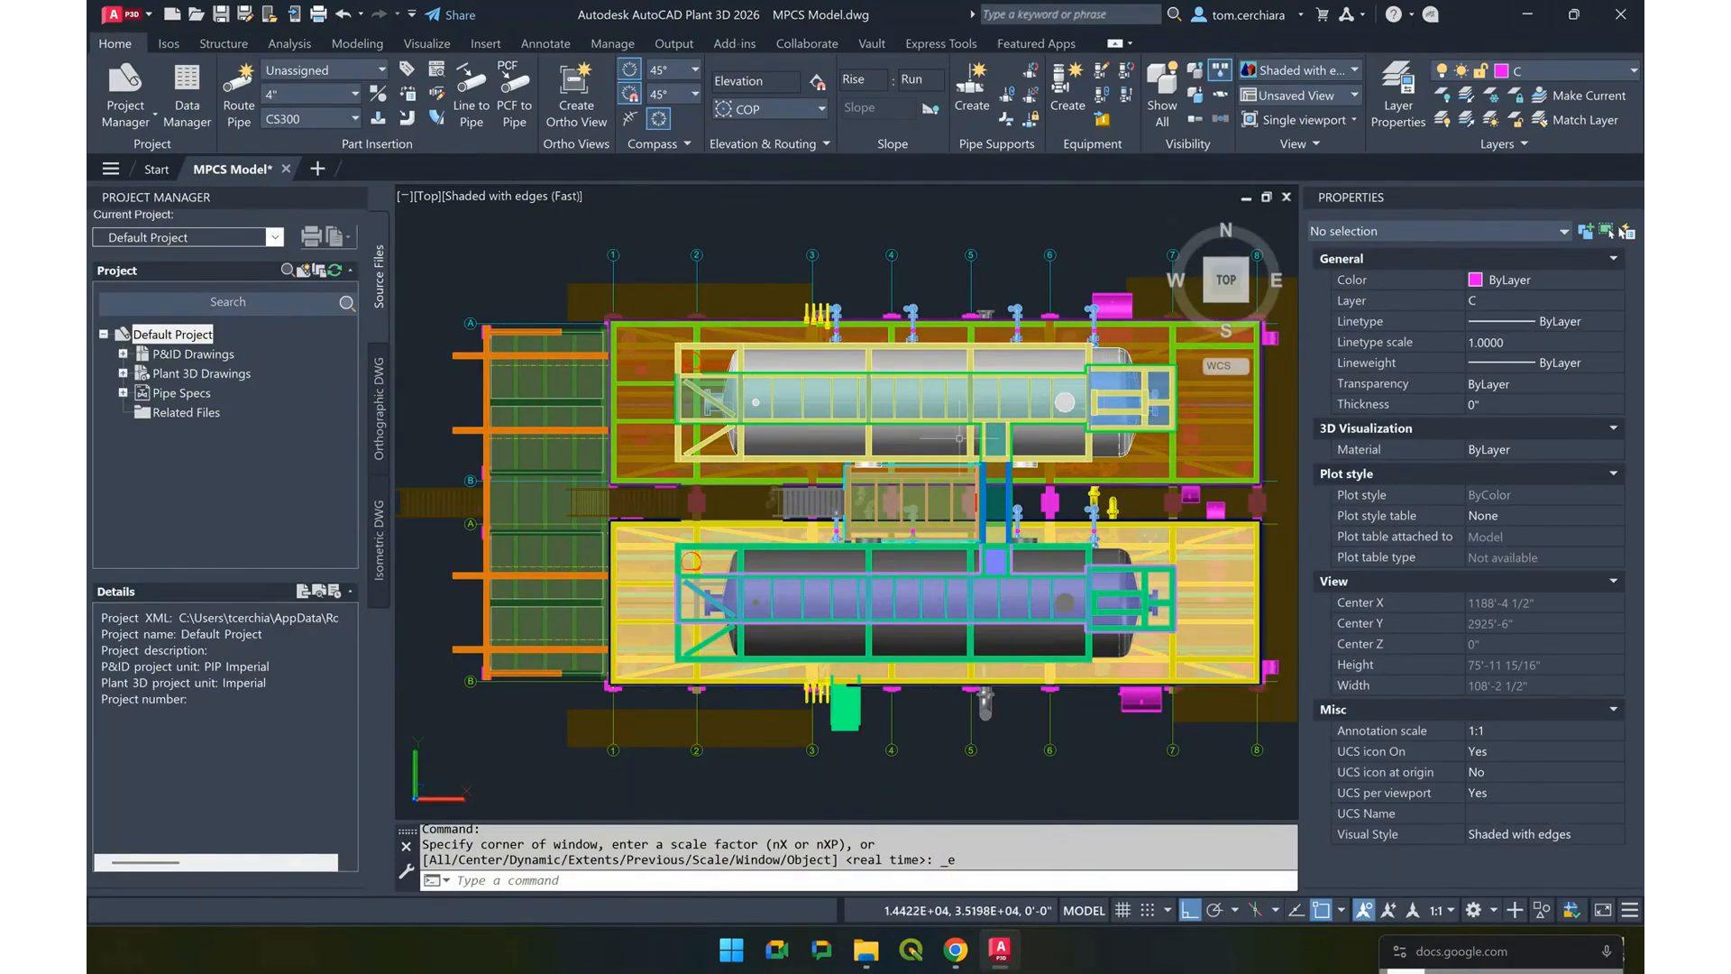
{"action": "scroll", "coordinate": [960, 439], "scroll_direction": "down", "scroll_amount": 2}
{"action": "middle_click_drag", "start_coordinate": [959, 439], "coordinate": [913, 434]}
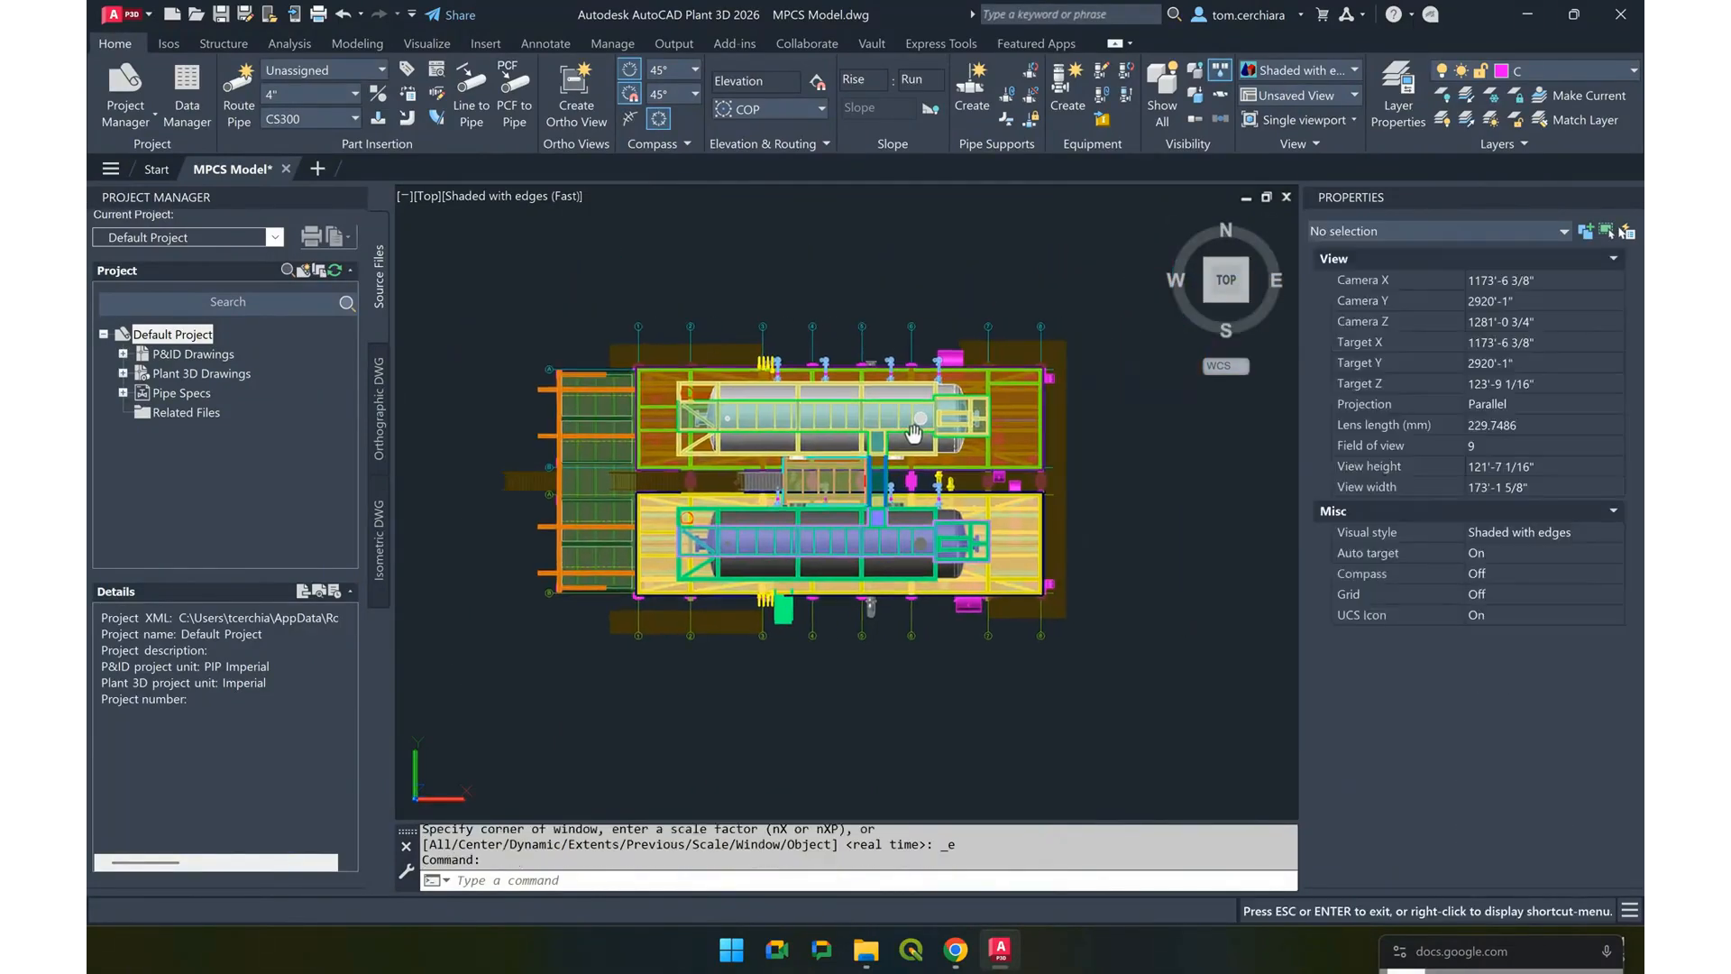
{"action": "key", "text": "Escape"}
{"action": "scroll", "coordinate": [914, 433], "scroll_direction": "up", "scroll_amount": 1}
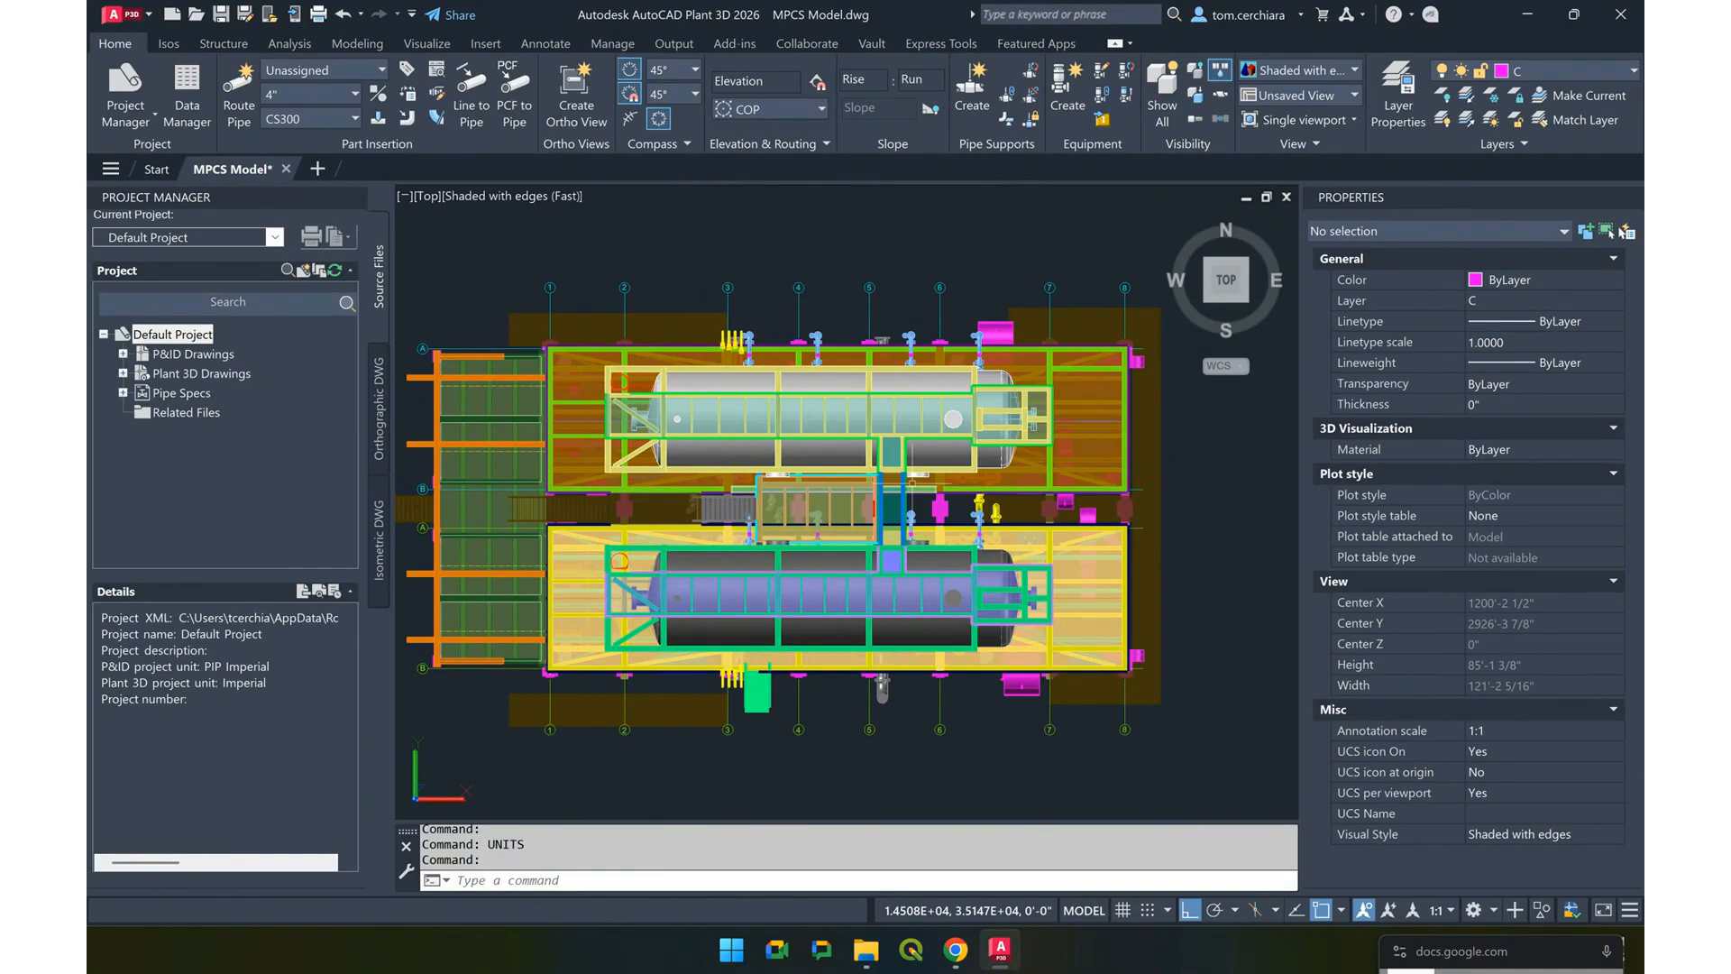
Set the drawing units to Decimal length type with US Survey Feet as the insertion scale
{"action": "type", "text": "units"}
{"action": "key", "text": "Return"}
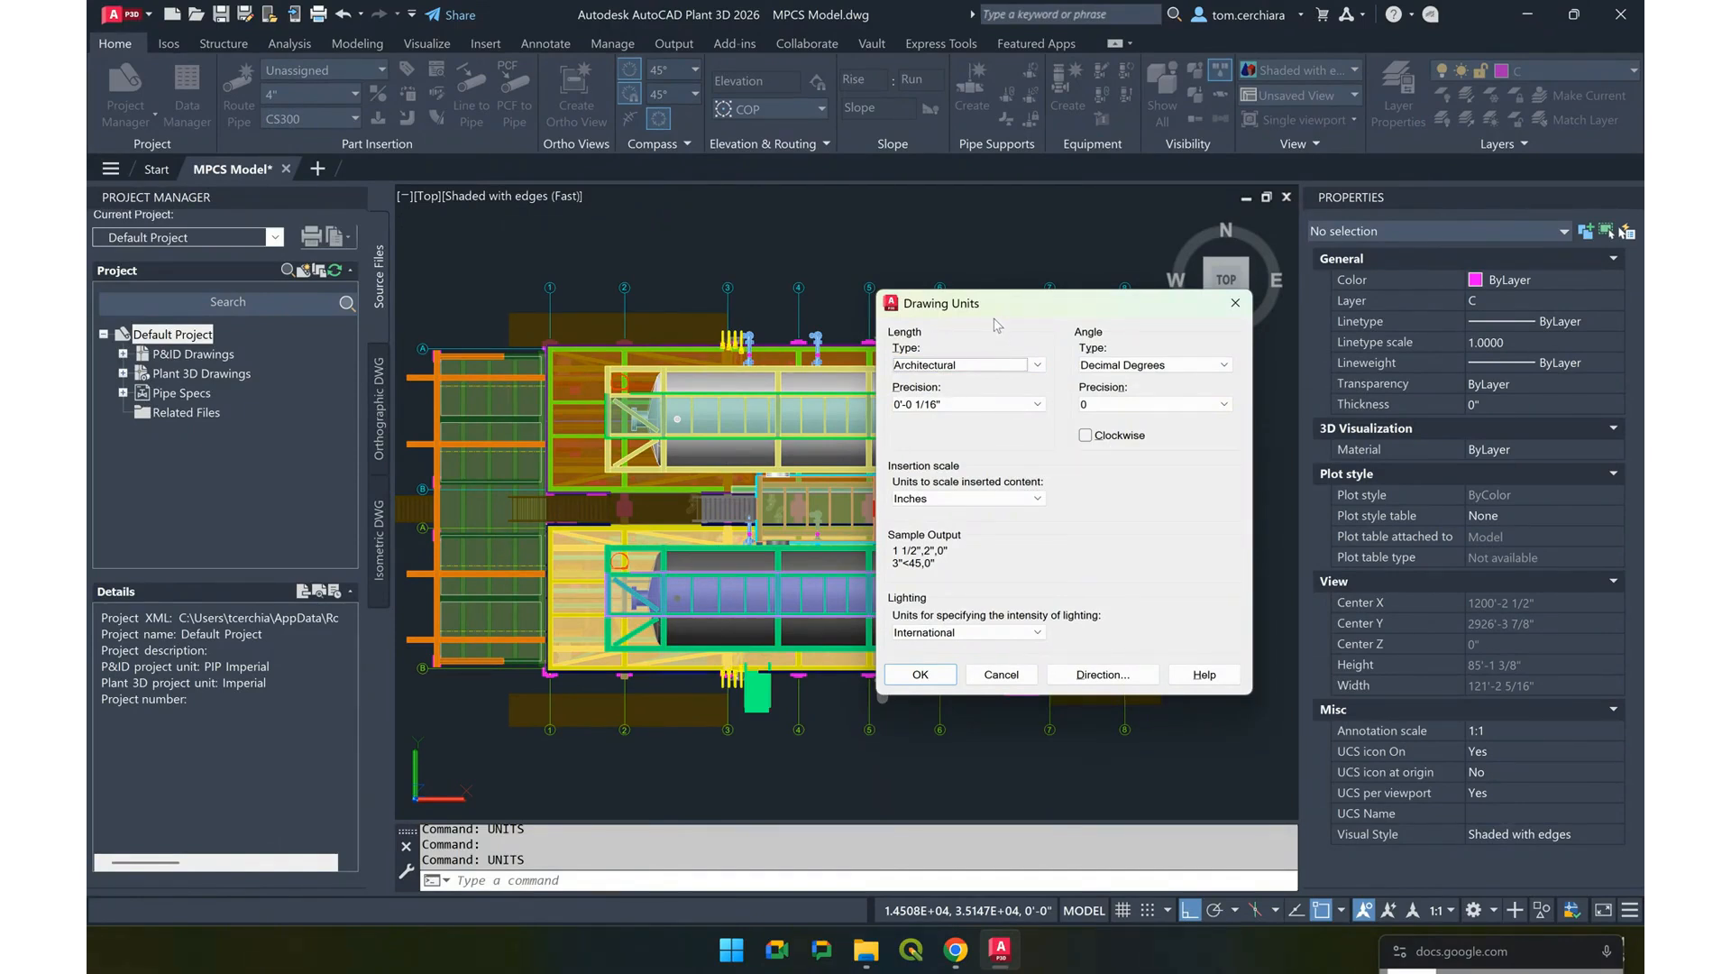
{"action": "left_click", "coordinate": [1029, 366]}
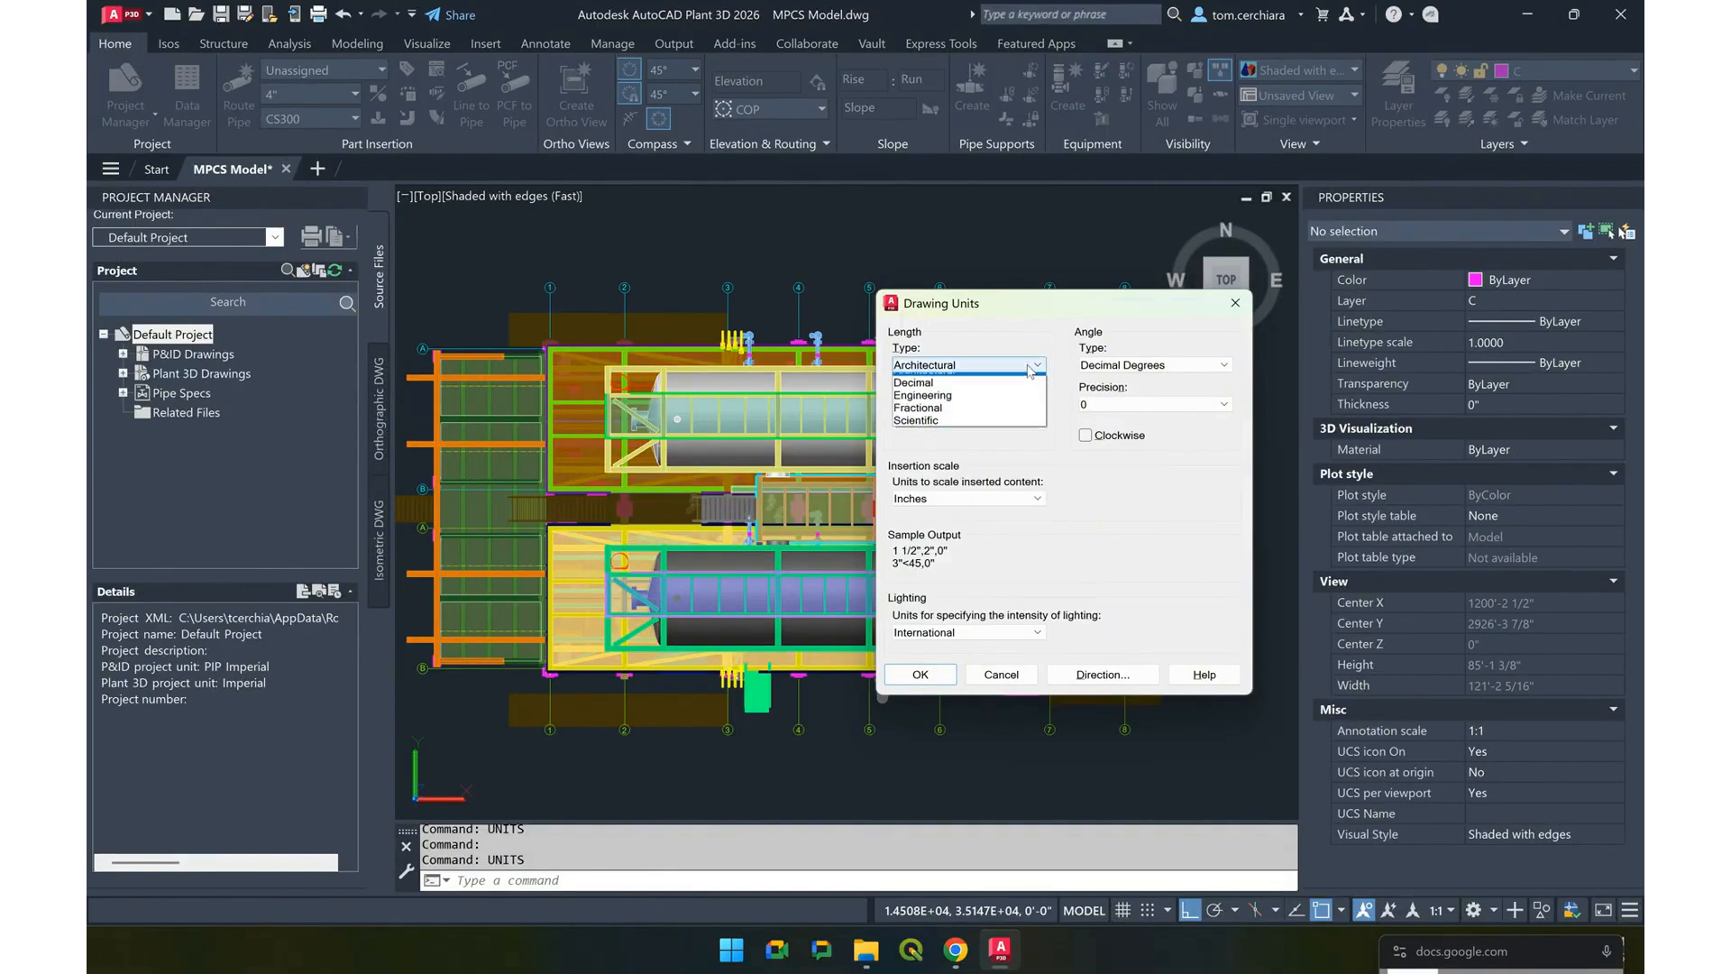
{"action": "left_click", "coordinate": [990, 394]}
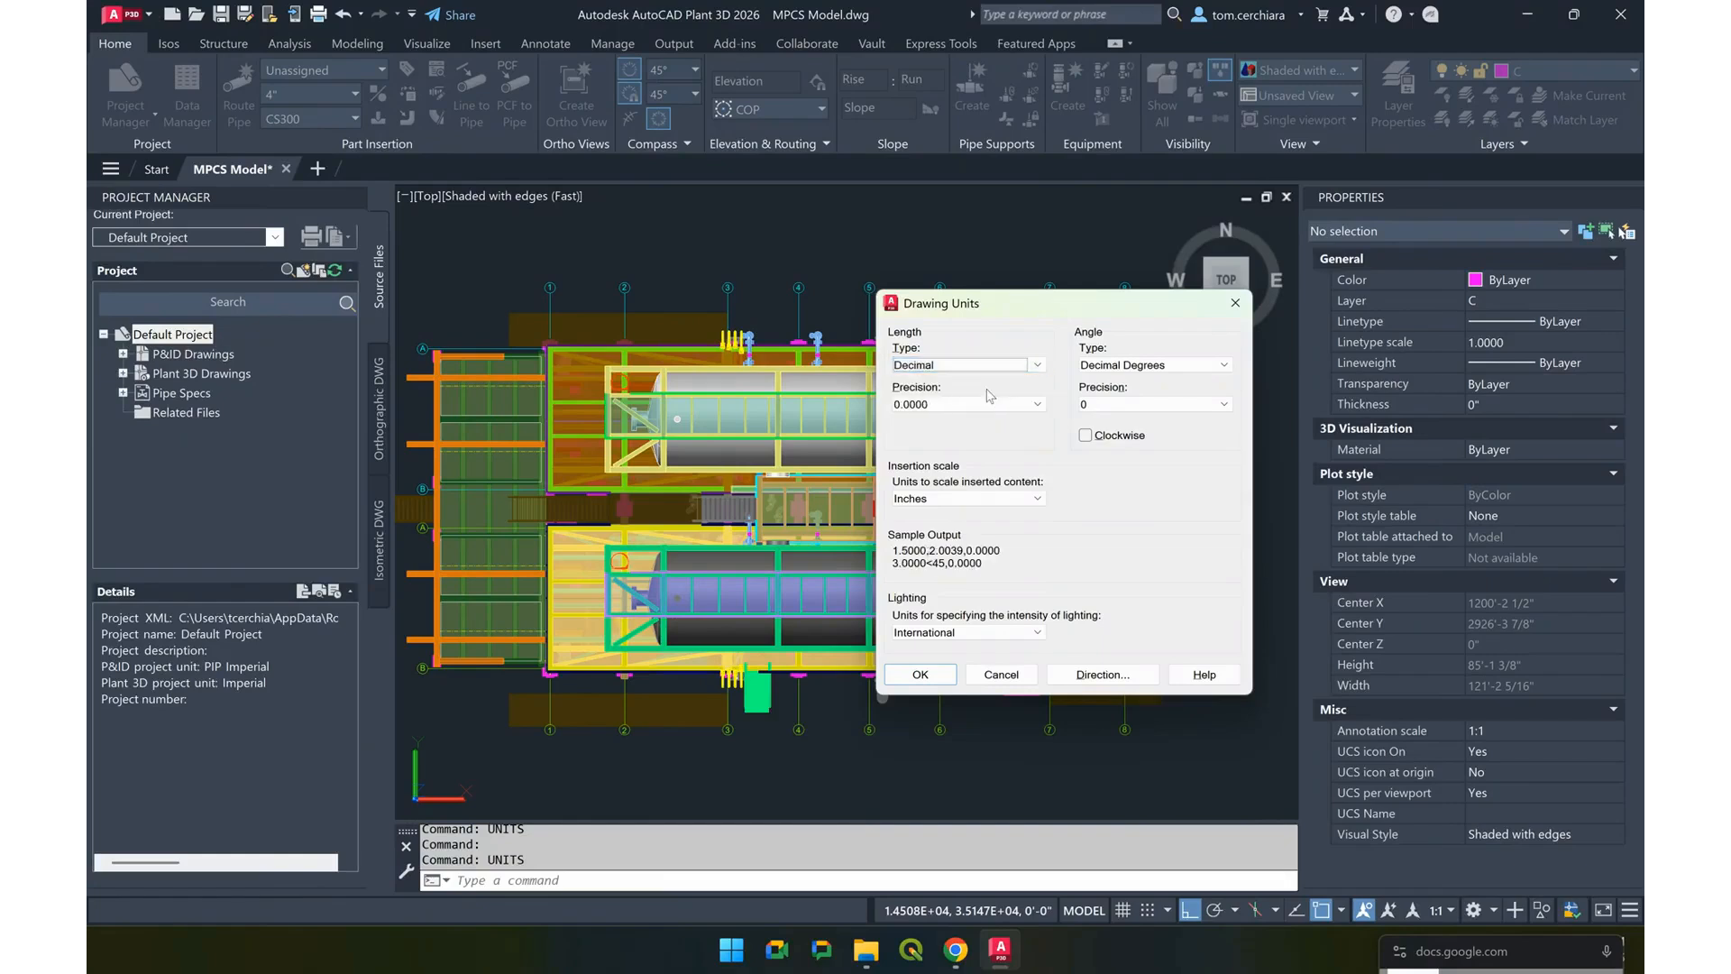
{"action": "left_click", "coordinate": [994, 499]}
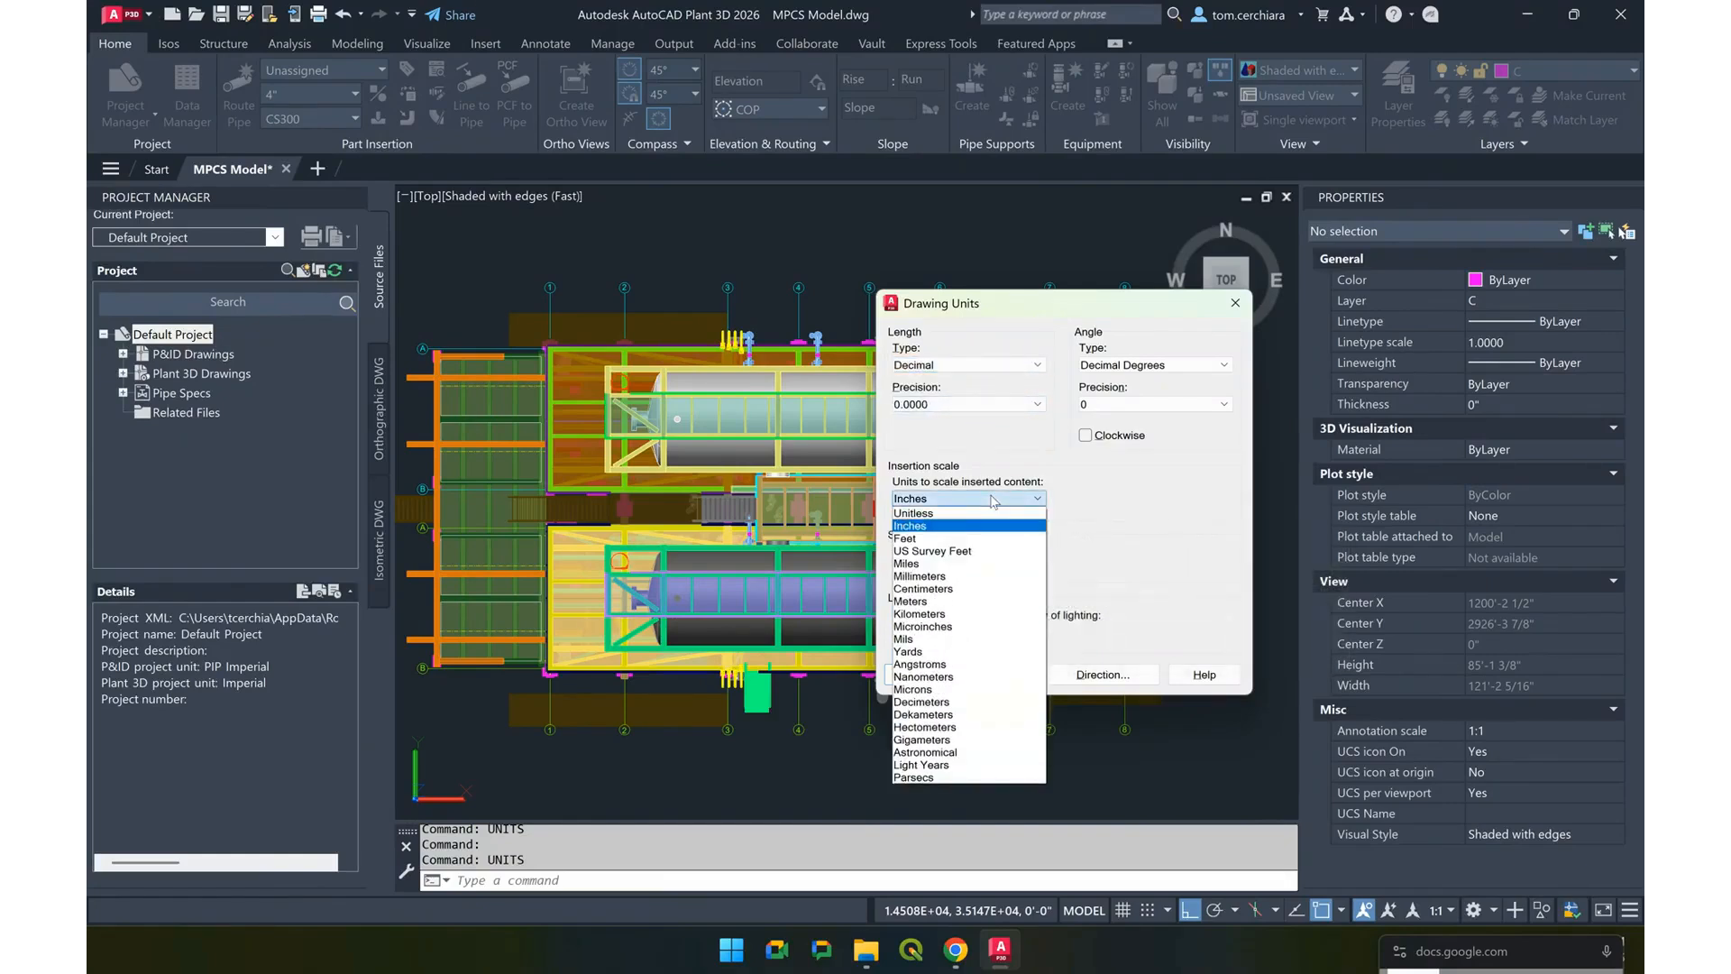
{"action": "left_click", "coordinate": [971, 551]}
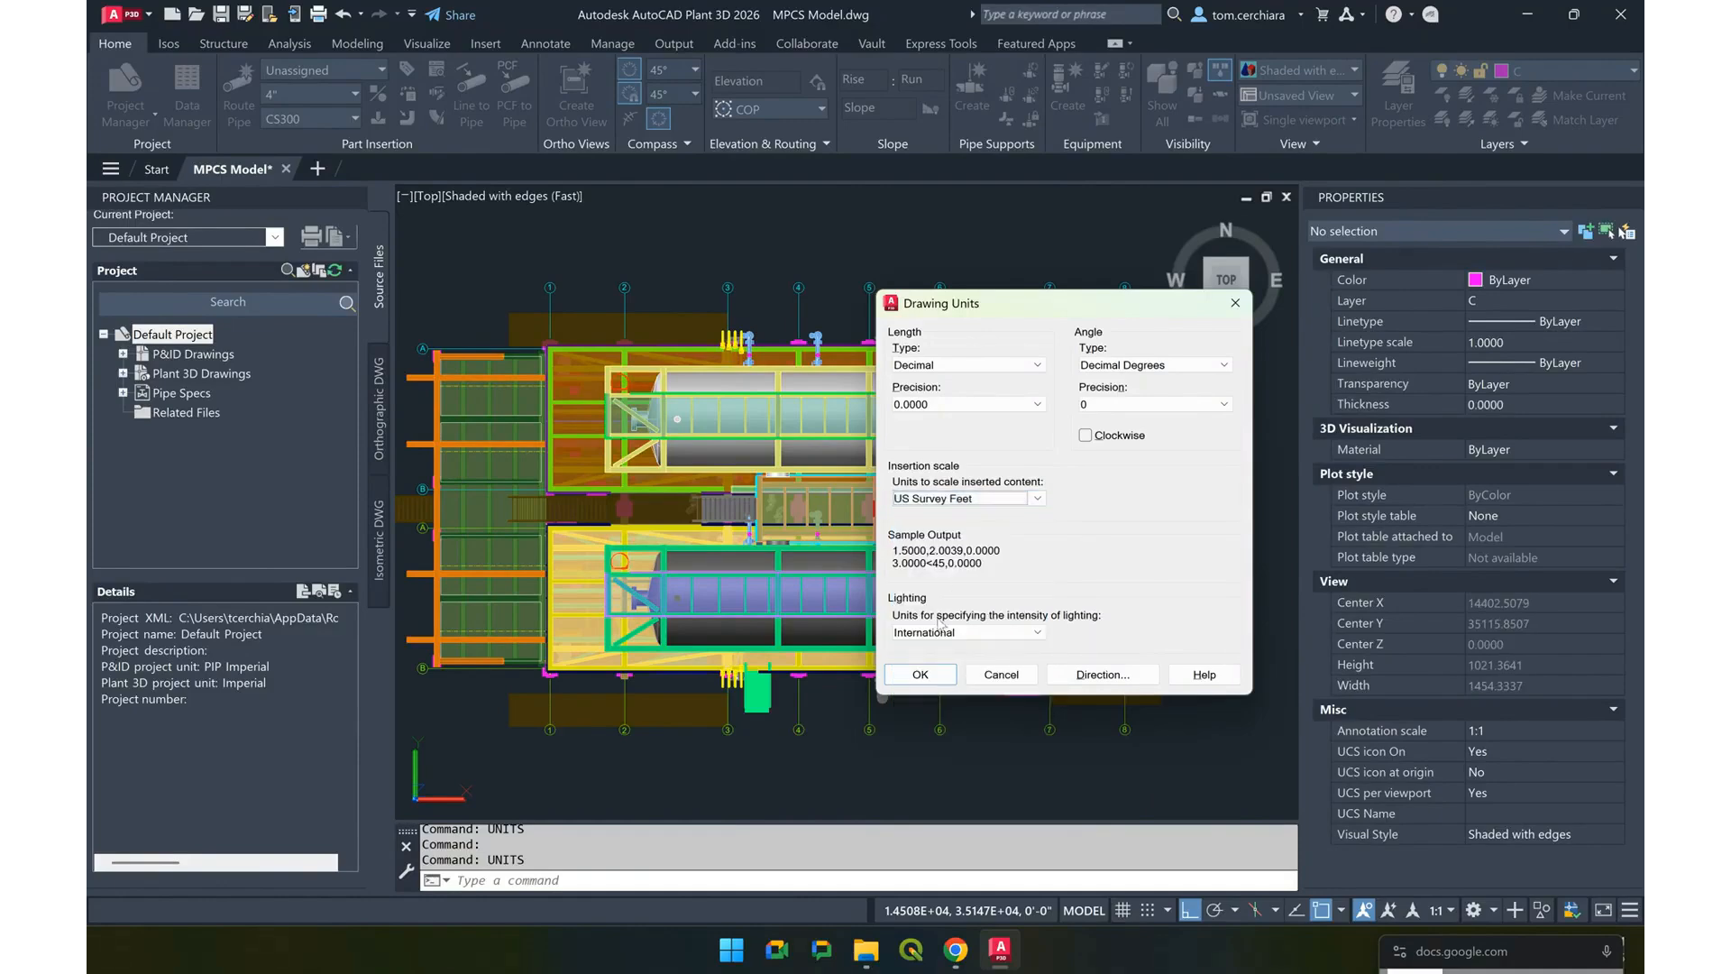
{"action": "left_click", "coordinate": [915, 674]}
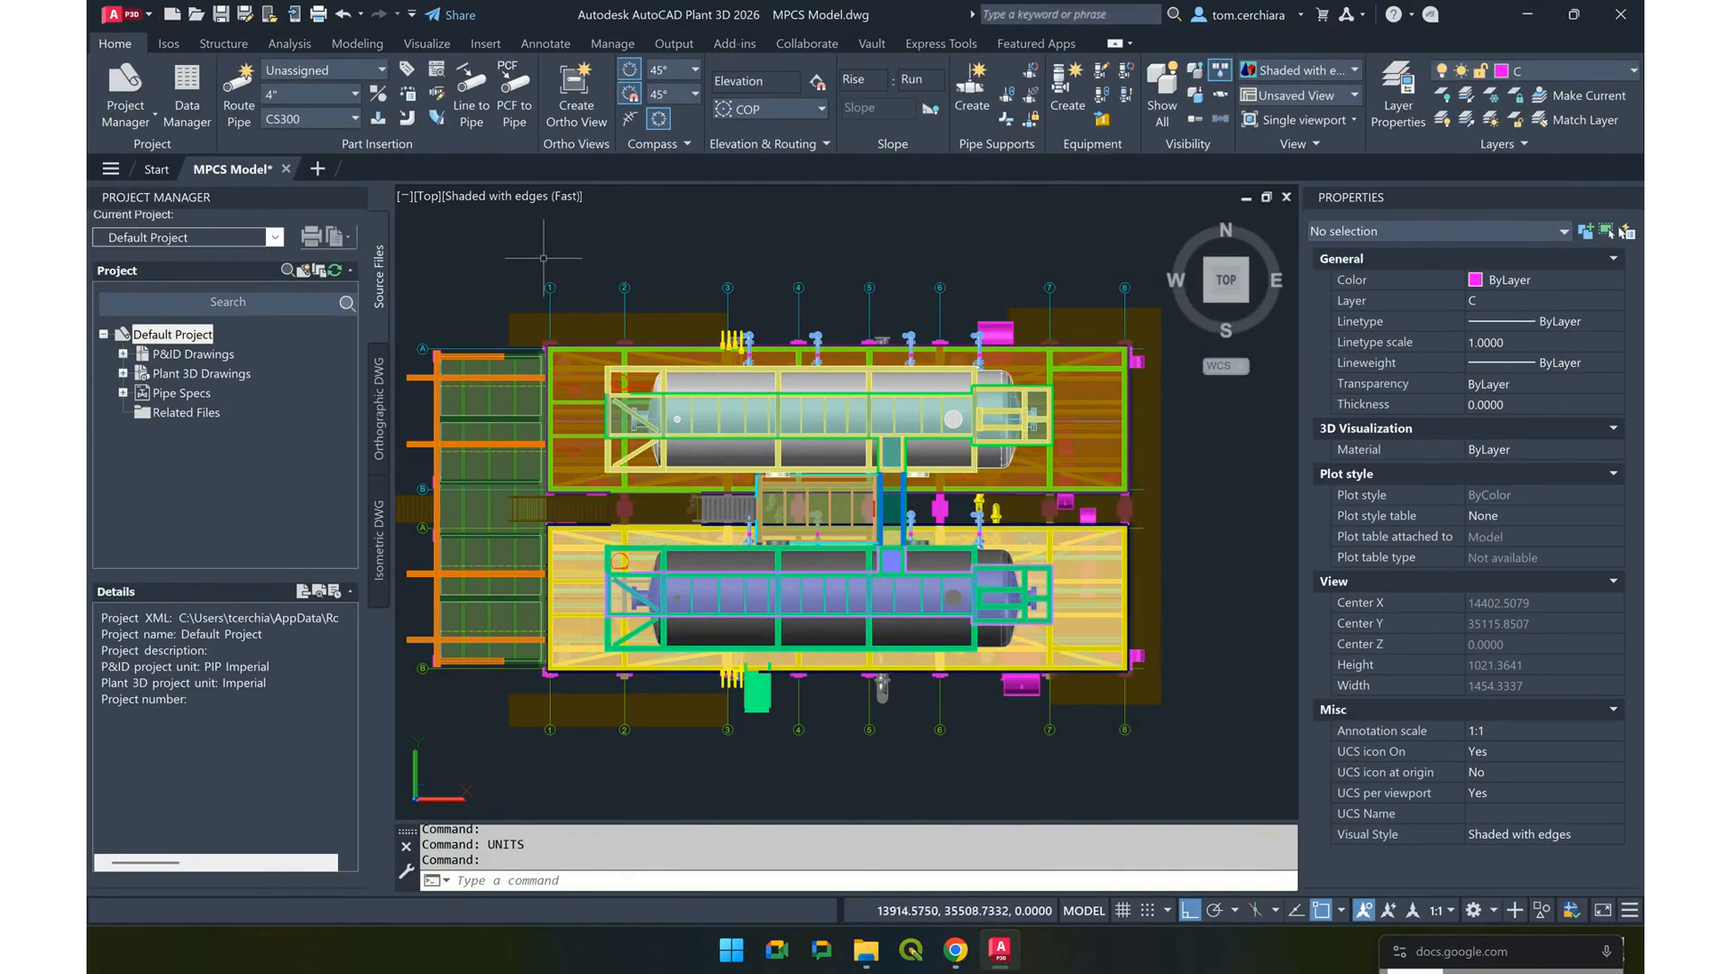
Measure the distance between grid lines 1 and 2 along the plant's north edge
{"action": "type", "text": "DI"}
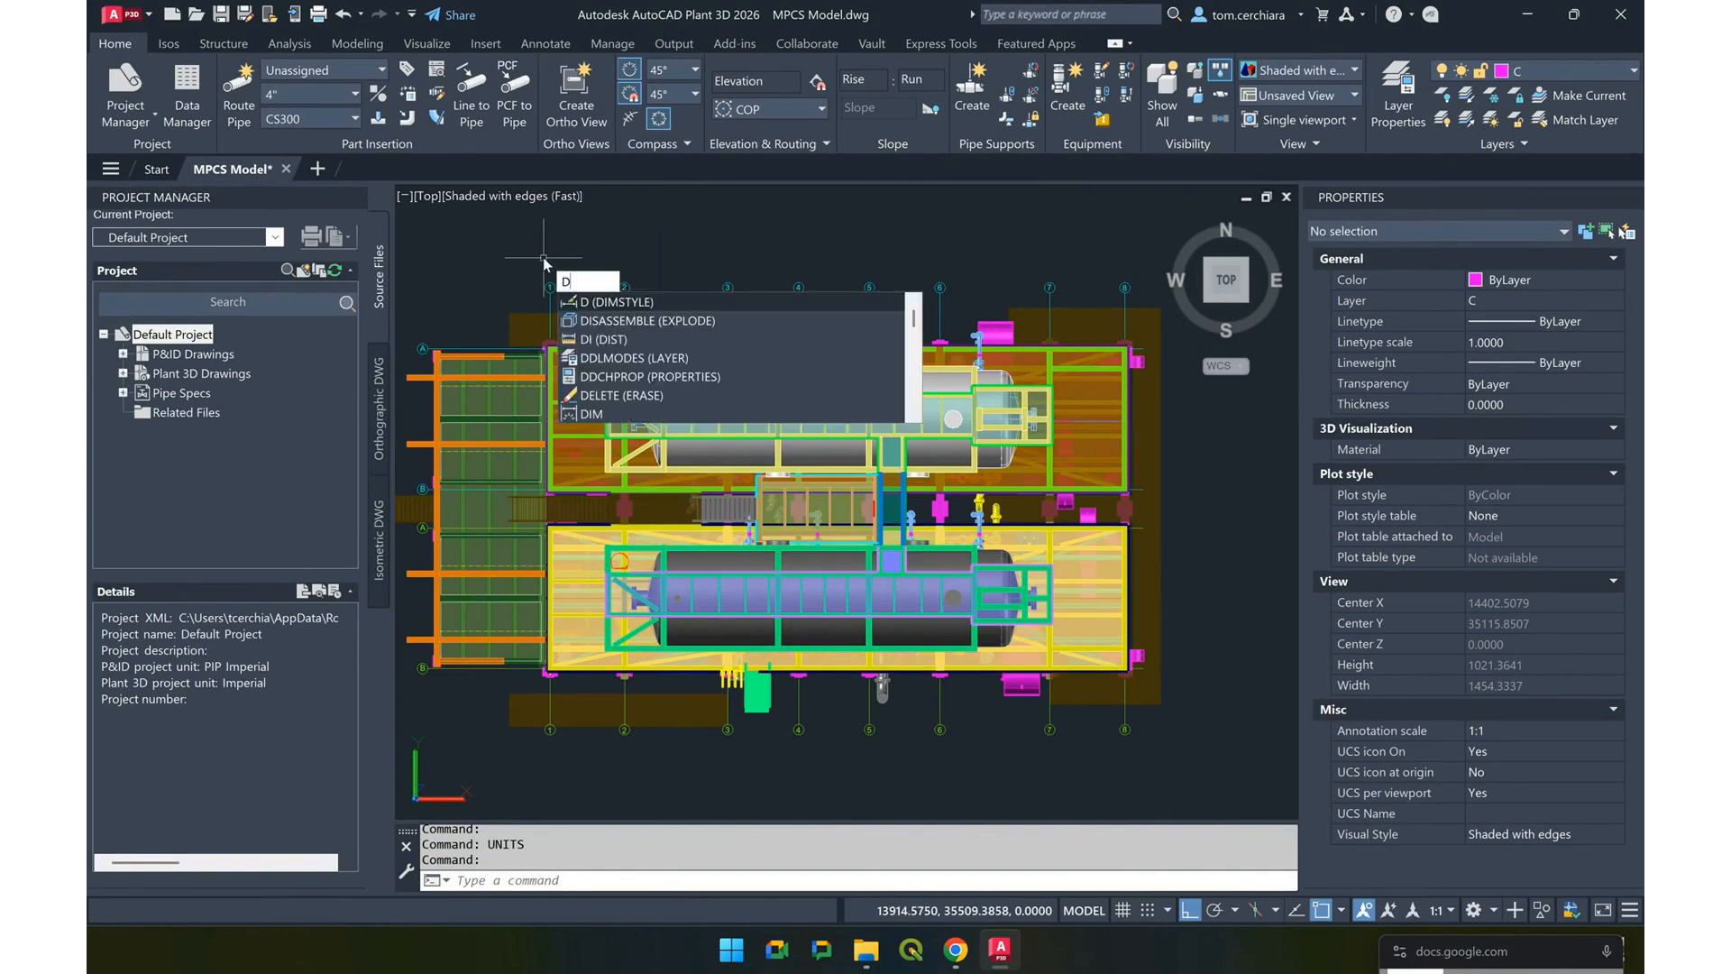
{"action": "key", "text": "Return"}
{"action": "scroll", "coordinate": [546, 288], "scroll_direction": "up", "scroll_amount": 5}
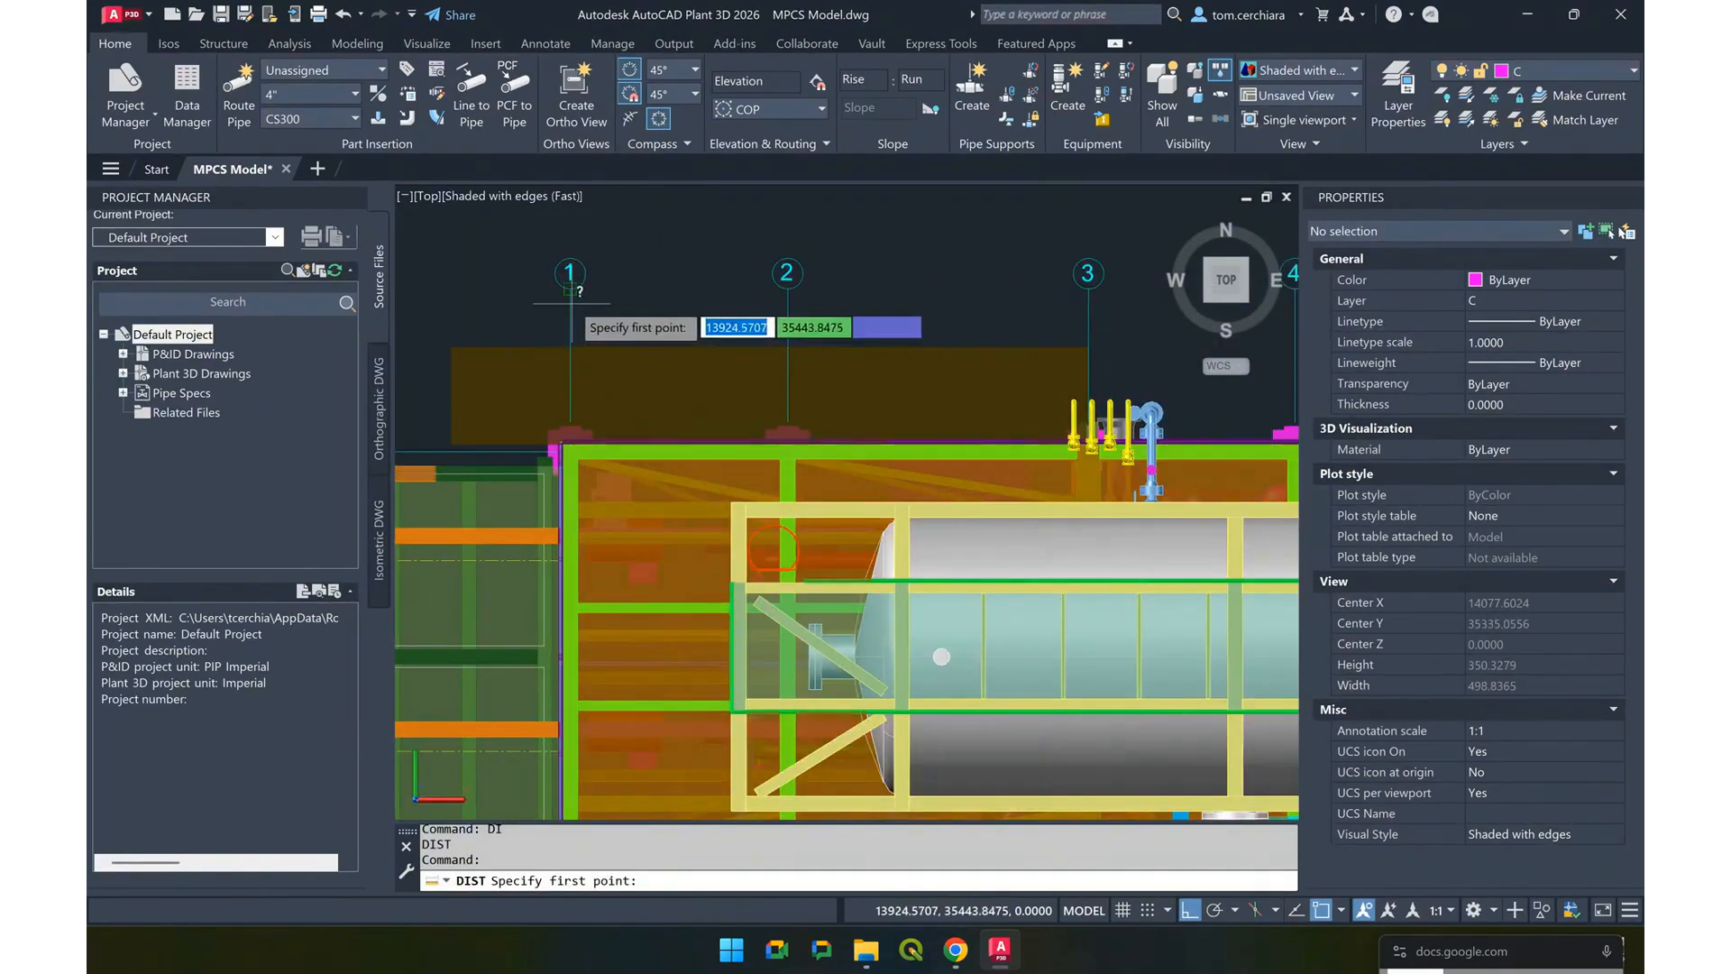
{"action": "left_click", "coordinate": [570, 289]}
{"action": "type", "text": "120"}
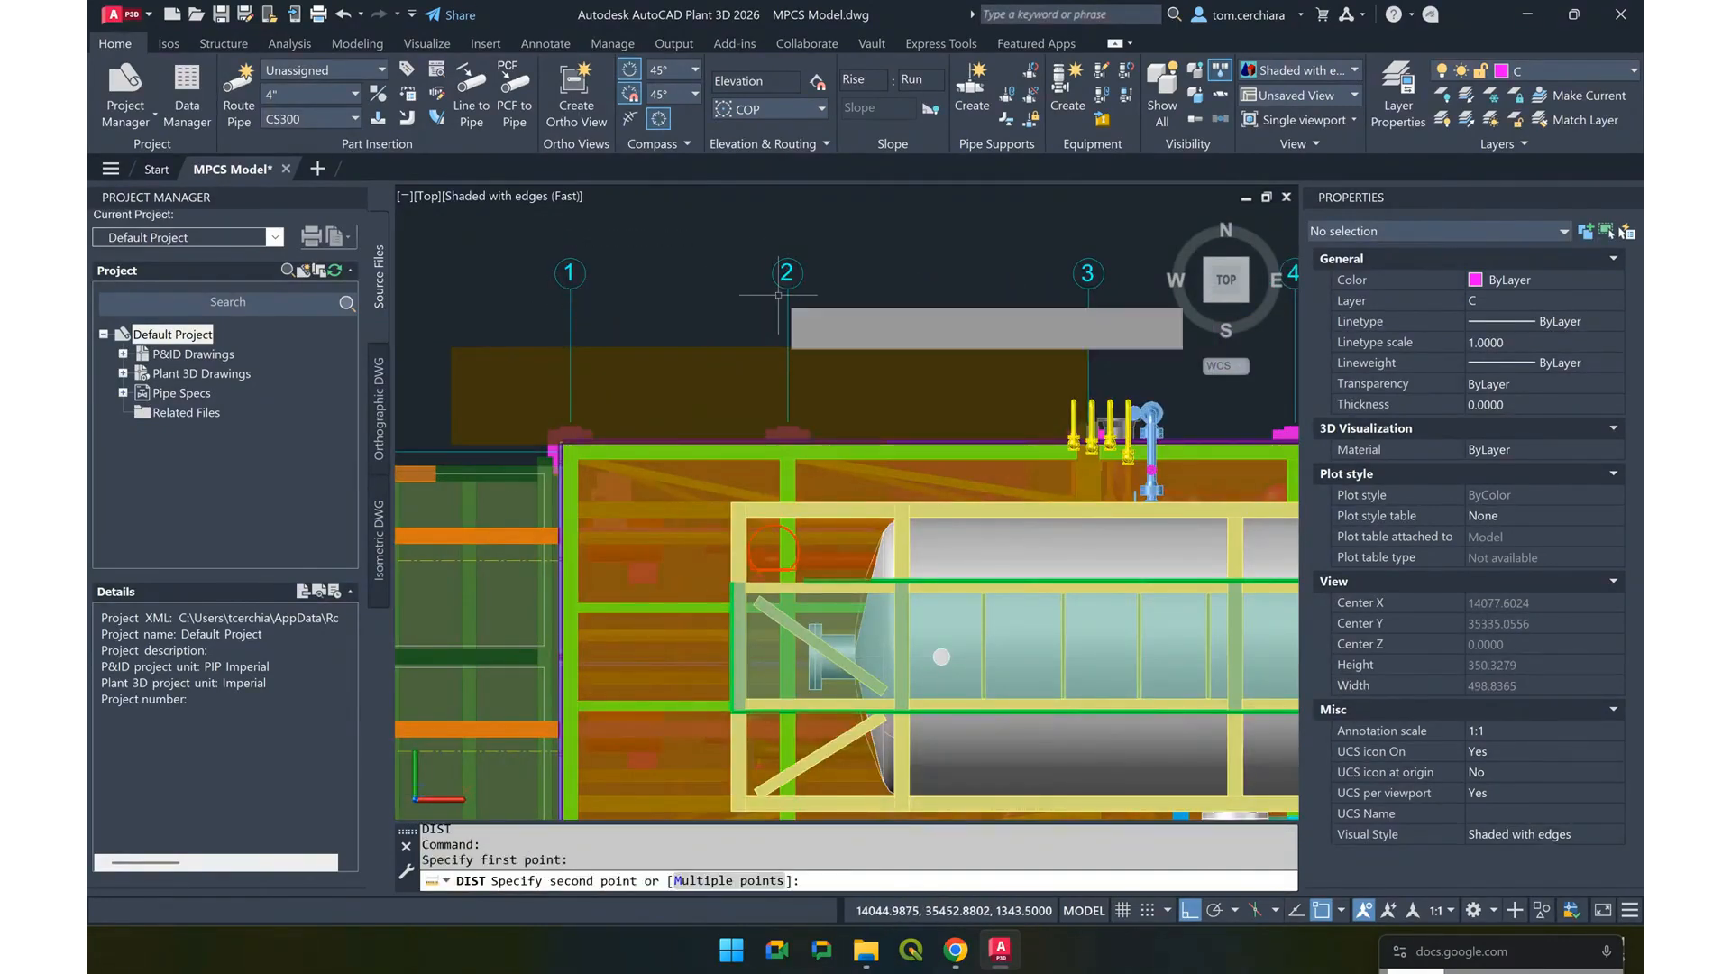
{"action": "key", "text": "Return"}
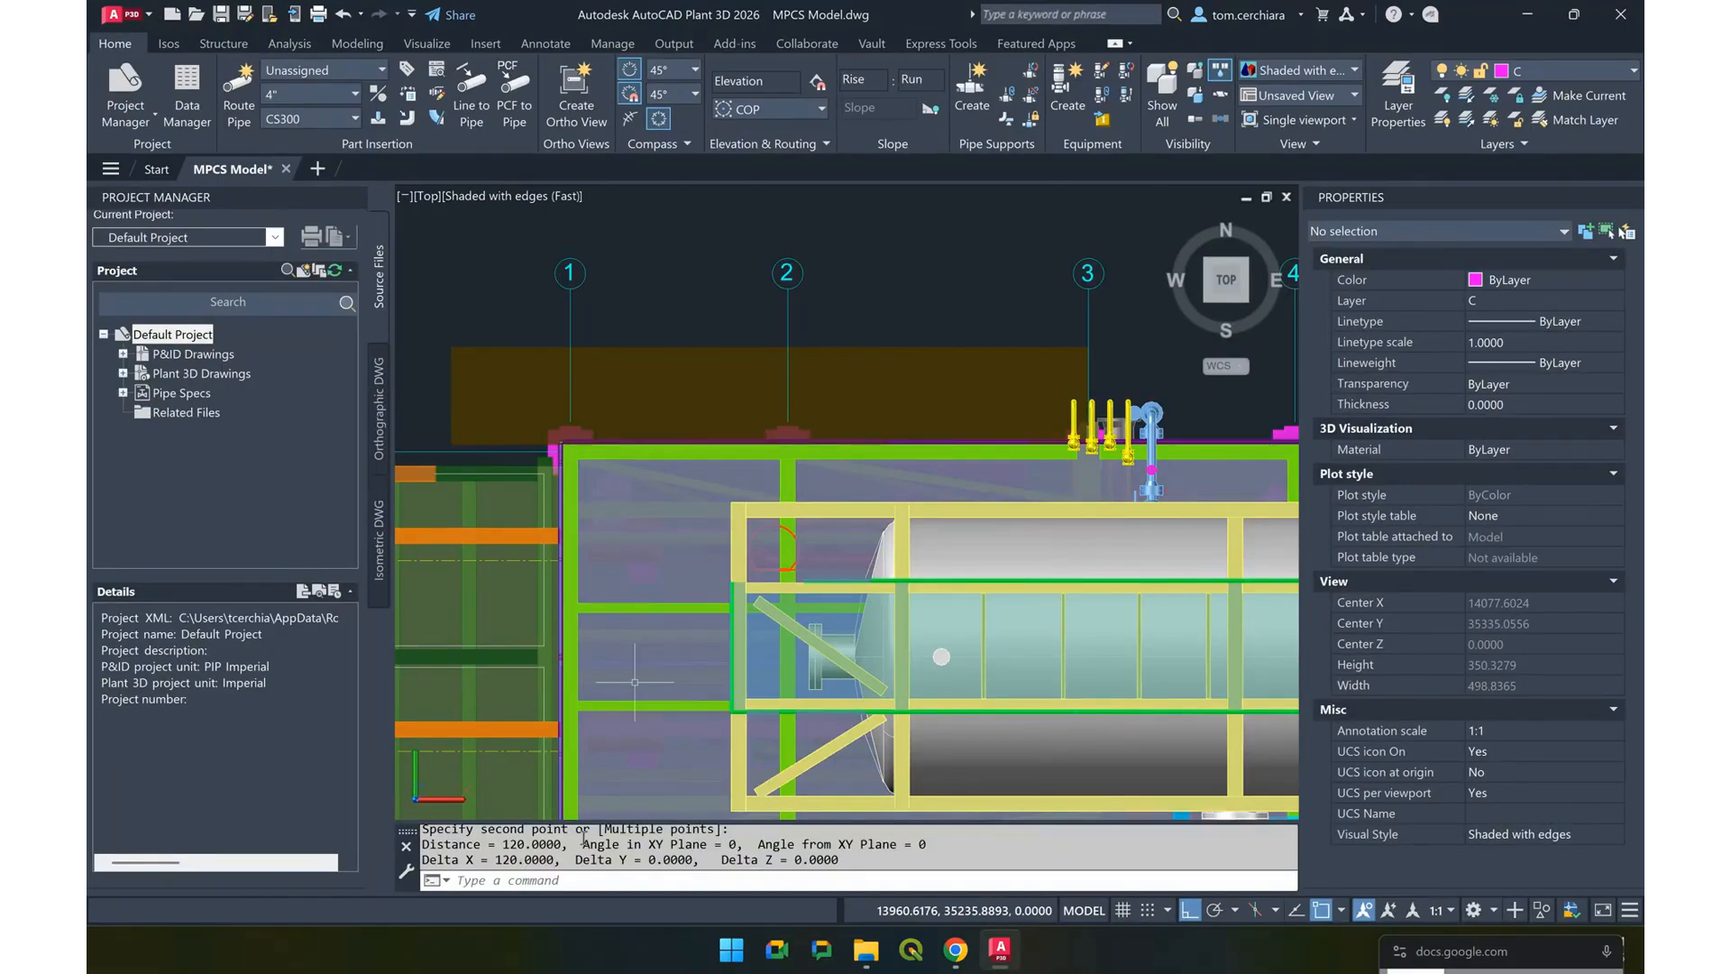
Scale the entire plant model by a factor of 1/12 about a base point near its center
{"action": "scroll", "coordinate": [721, 325], "scroll_direction": "down", "scroll_amount": 5}
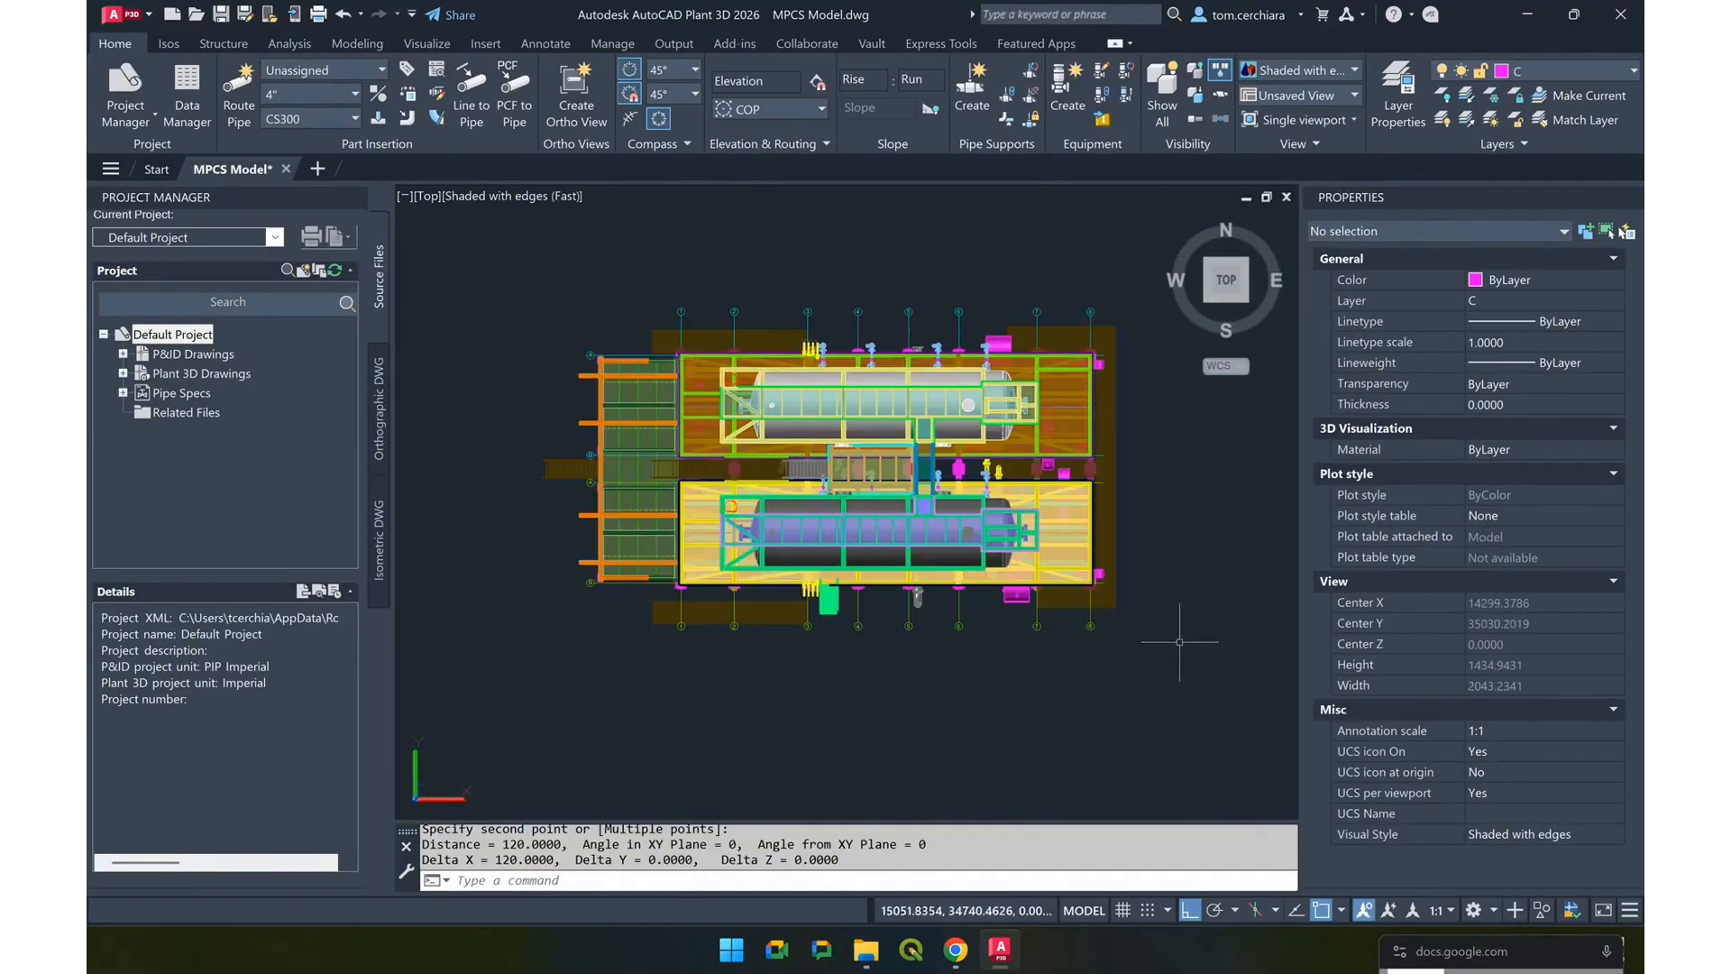
{"action": "left_click", "coordinate": [1140, 656]}
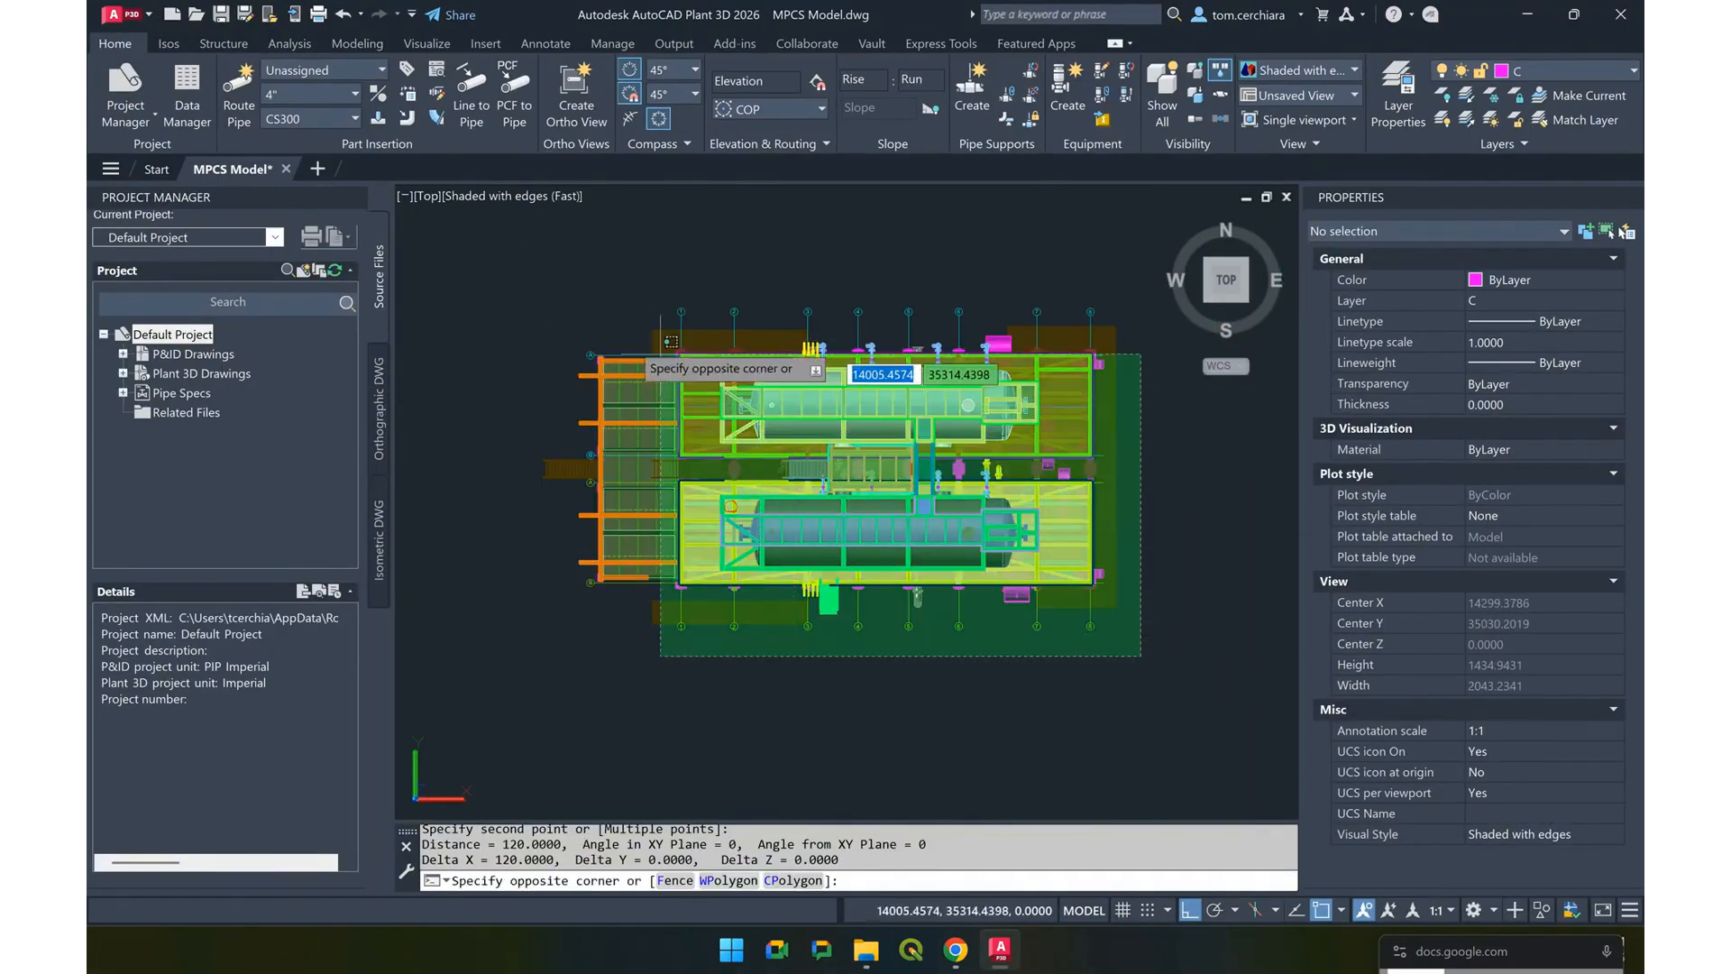
{"action": "left_click", "coordinate": [487, 262]}
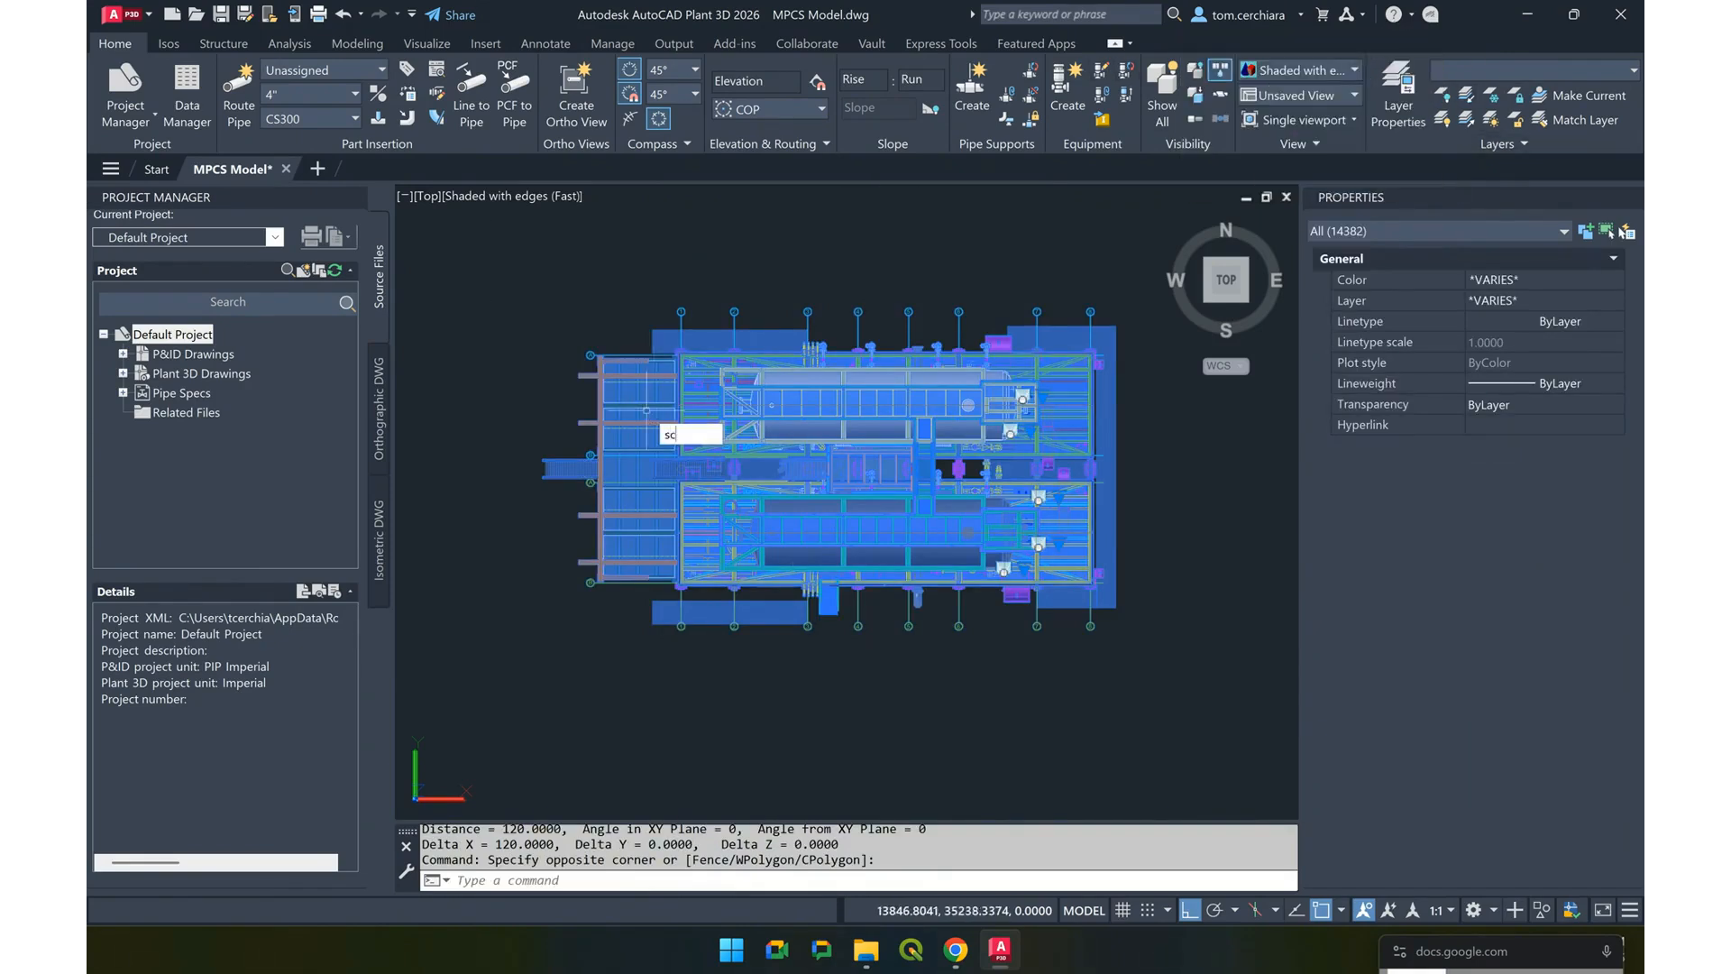
{"action": "type", "text": "scale"}
{"action": "key", "text": "Return"}
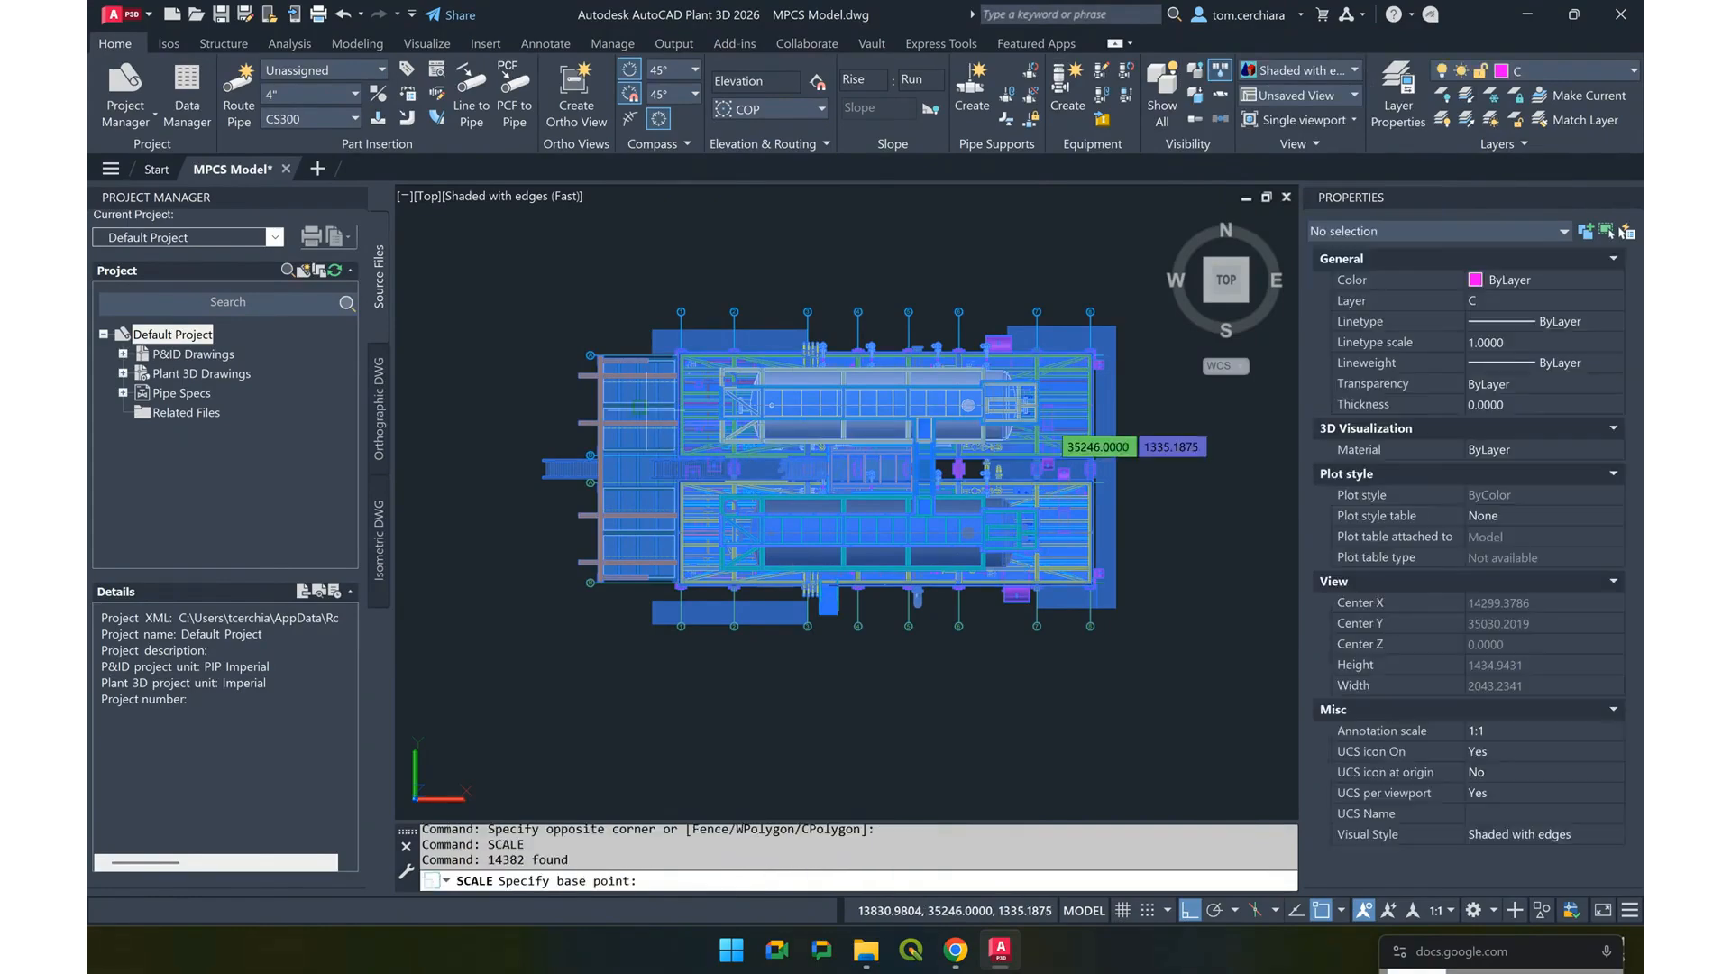
{"action": "left_click", "coordinate": [864, 464]}
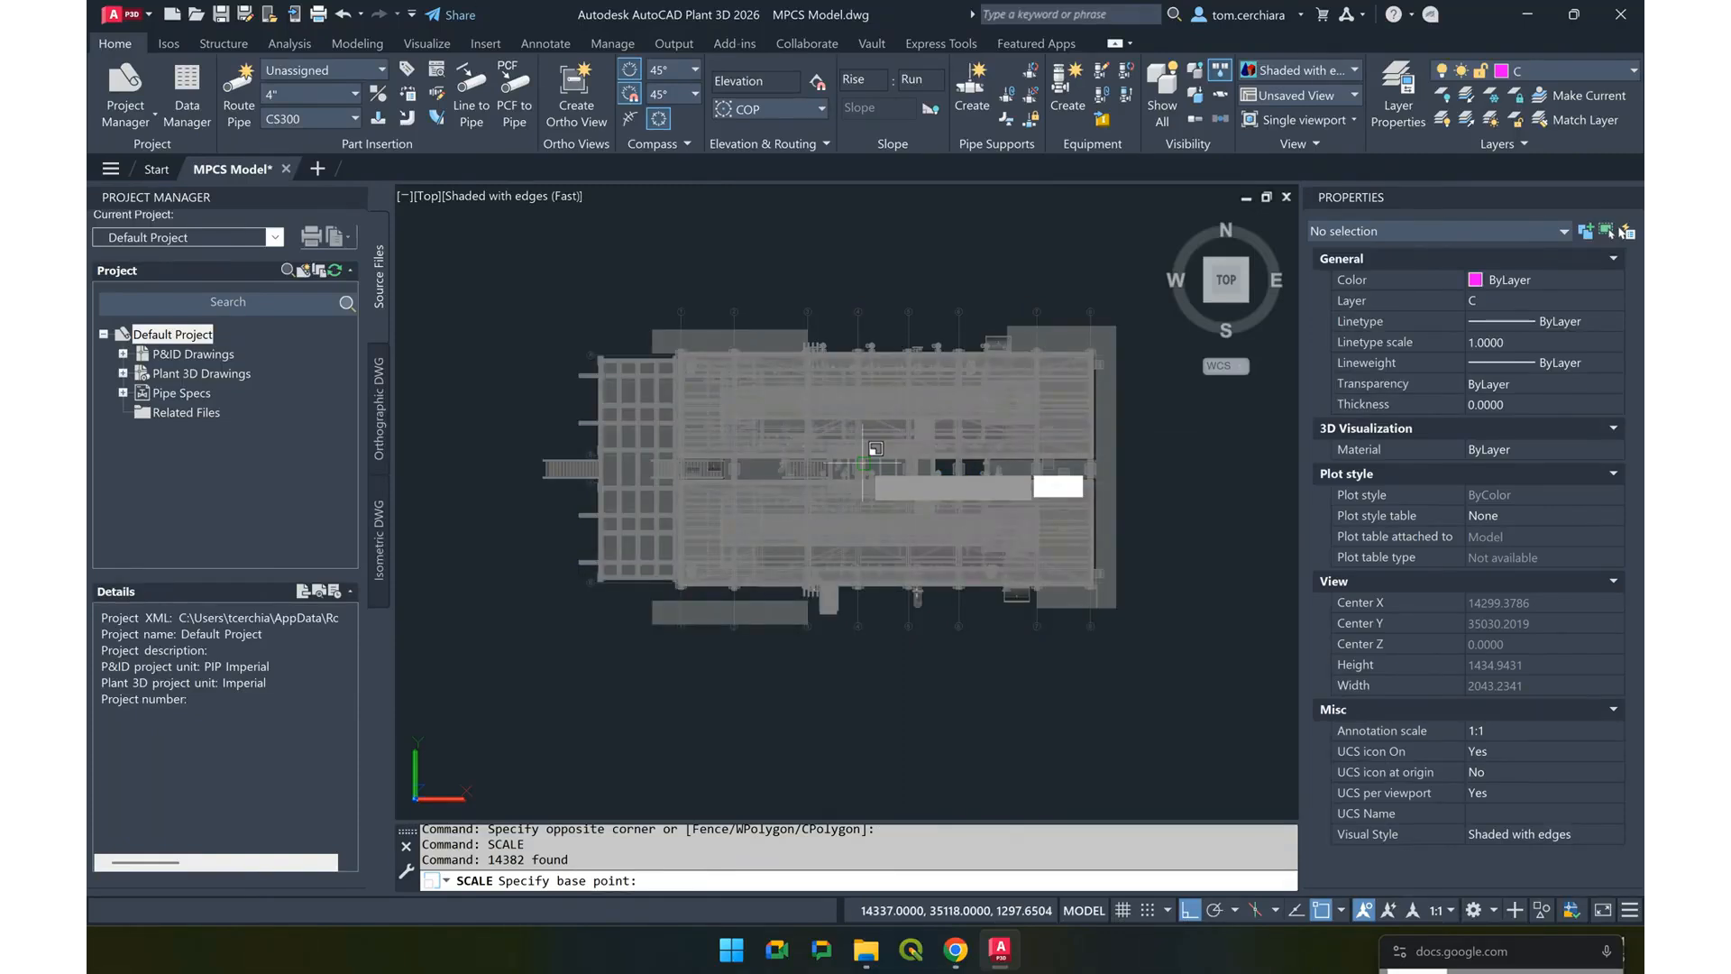
{"action": "type", "text": "1/12"}
{"action": "key", "text": "Return"}
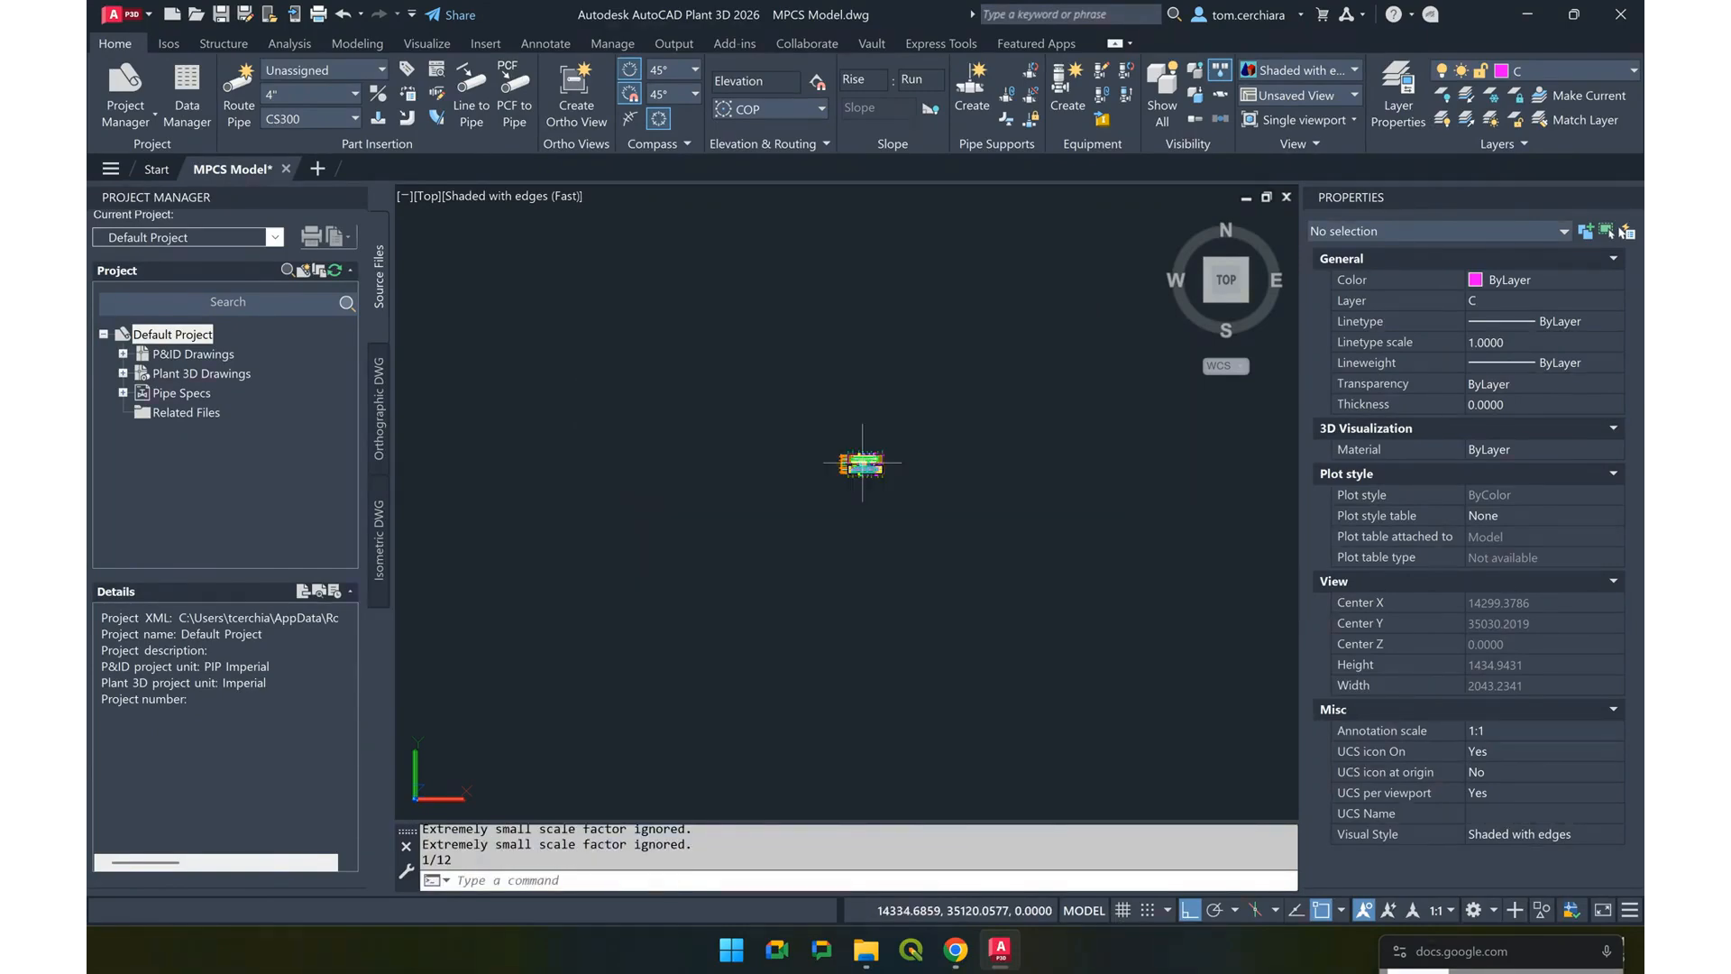
Fit the scaled plant in the view and remeasure the spacing between grid lines 1 and 2
{"action": "middle_click", "coordinate": [862, 463]}
{"action": "middle_click", "coordinate": [862, 462]}
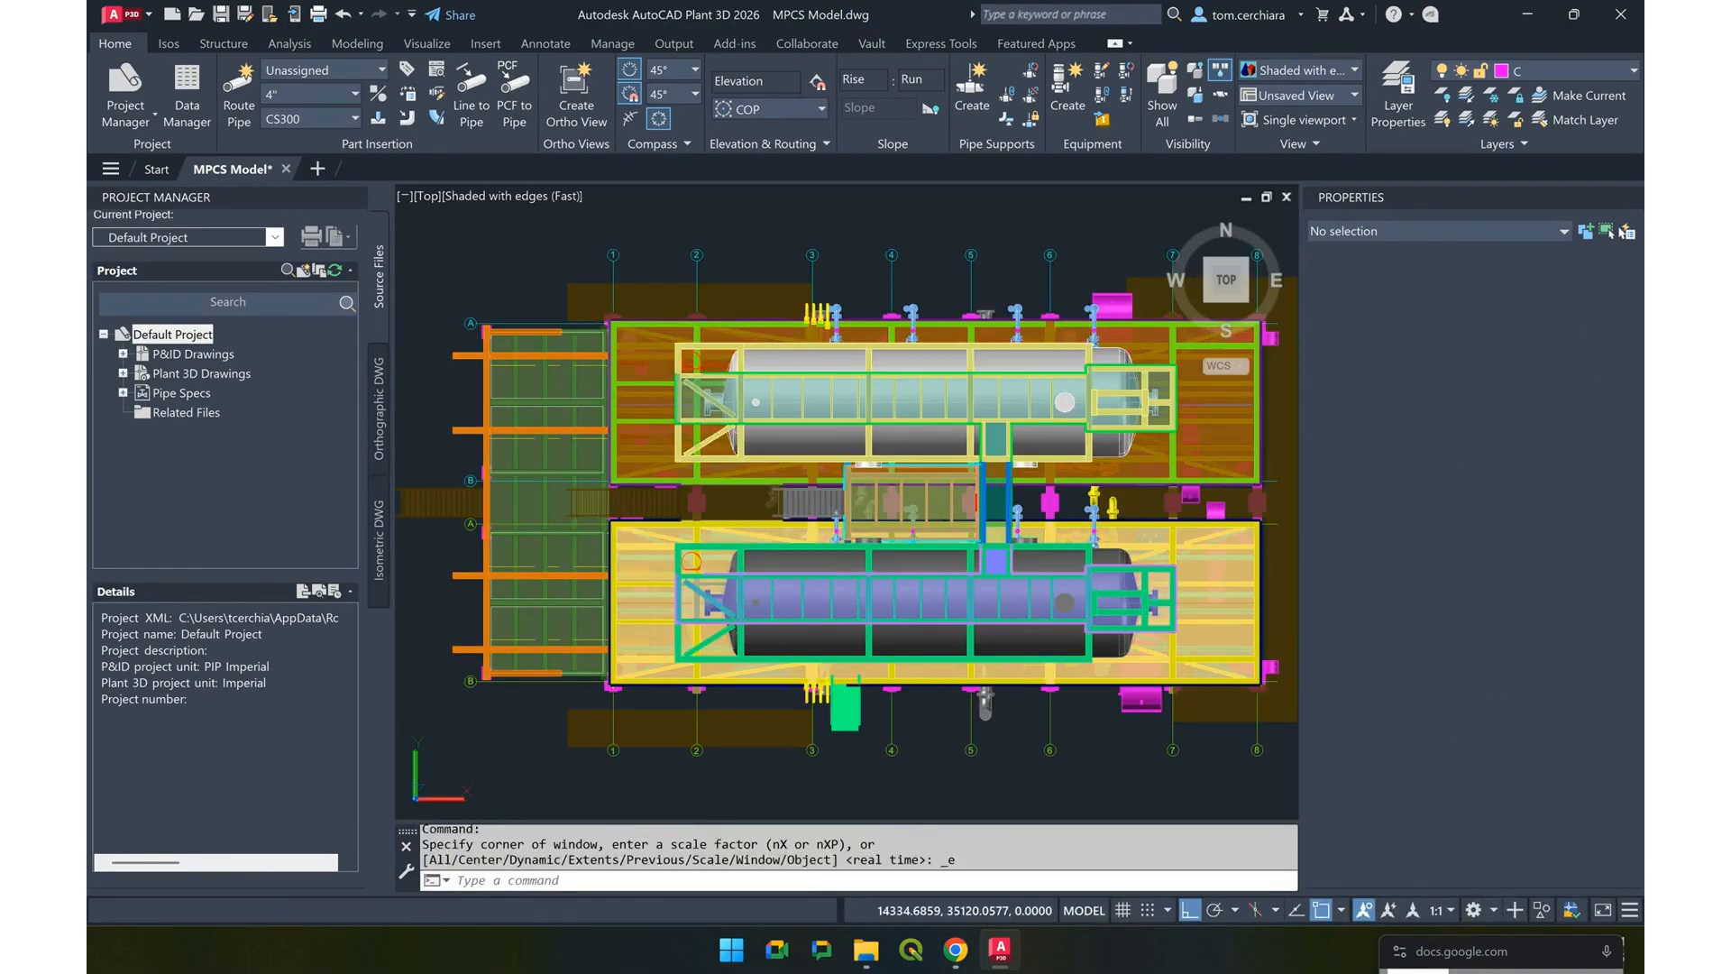
{"action": "middle_click_drag", "start_coordinate": [563, 212], "coordinate": [639, 245]}
{"action": "key", "text": "Escape"}
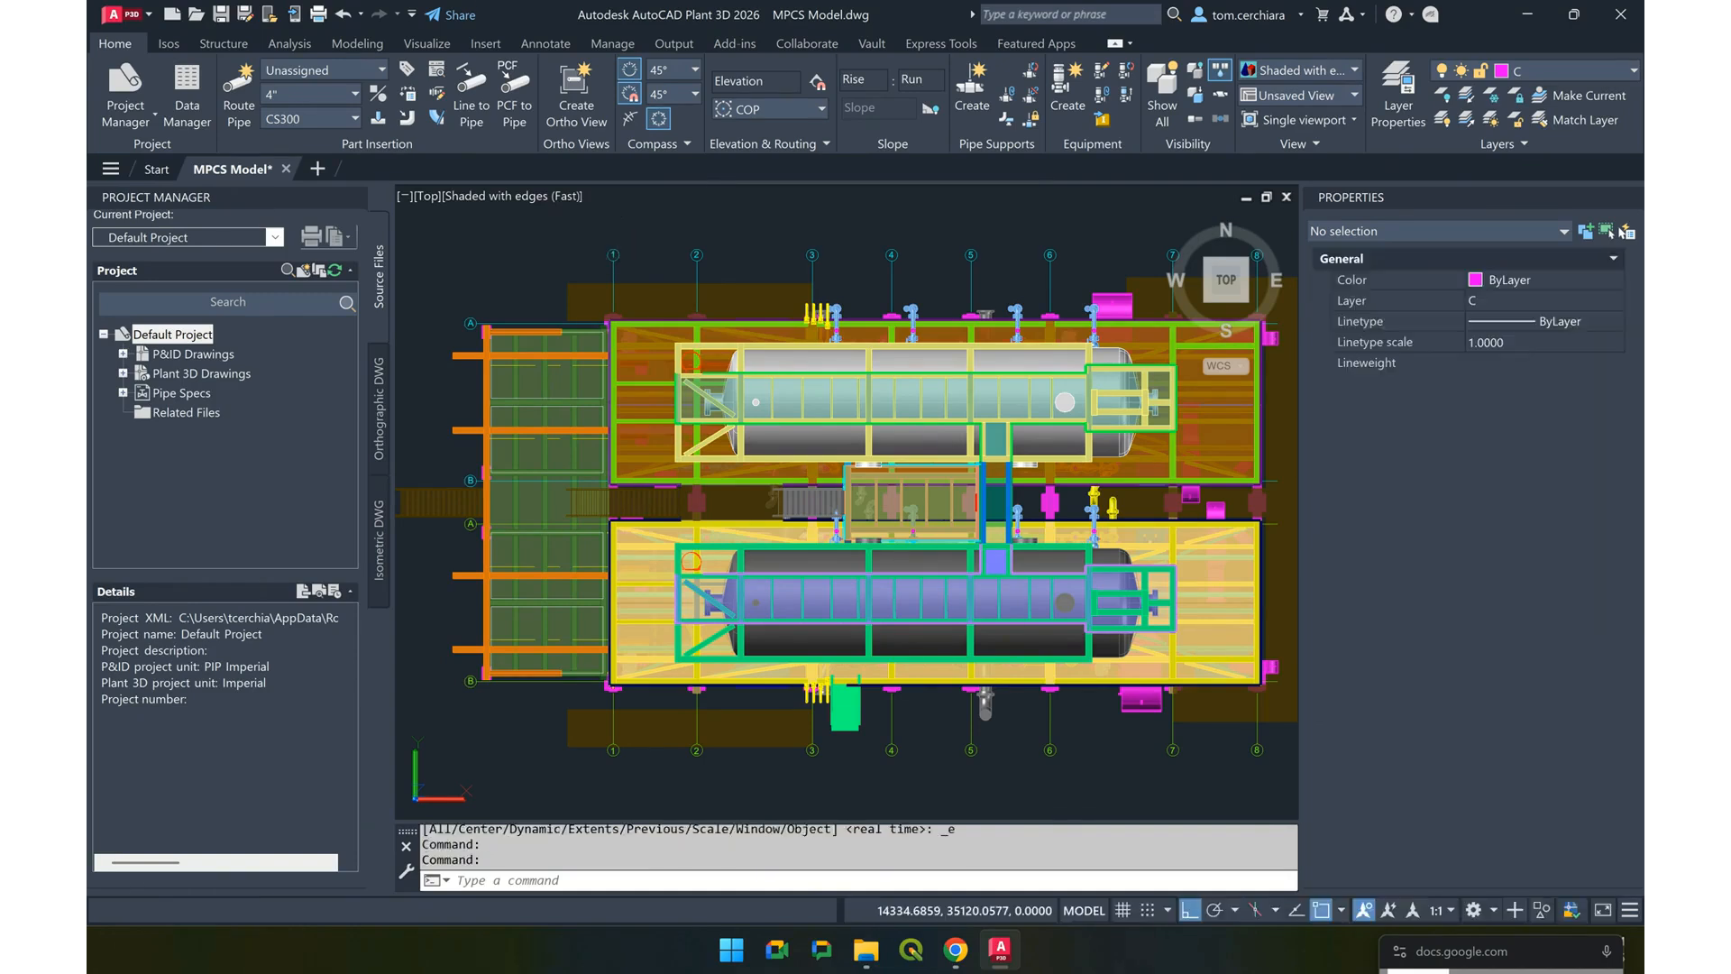
{"action": "type", "text": "dist"}
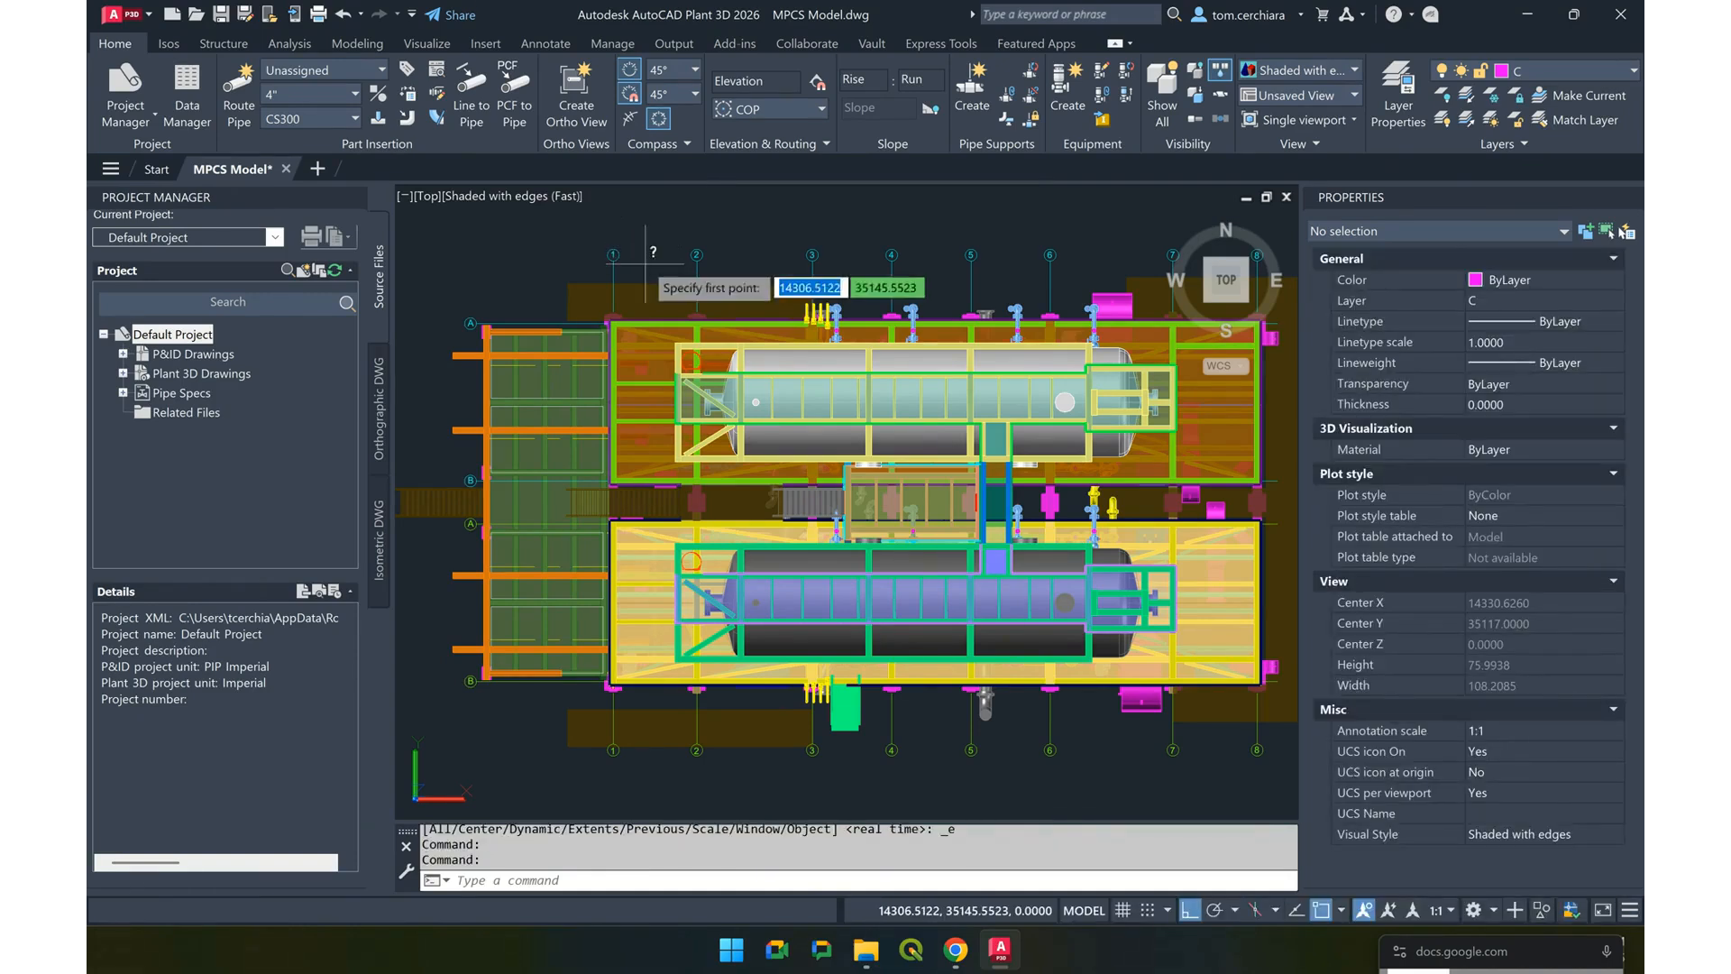
{"action": "key", "text": "Return"}
{"action": "left_click", "coordinate": [644, 263]}
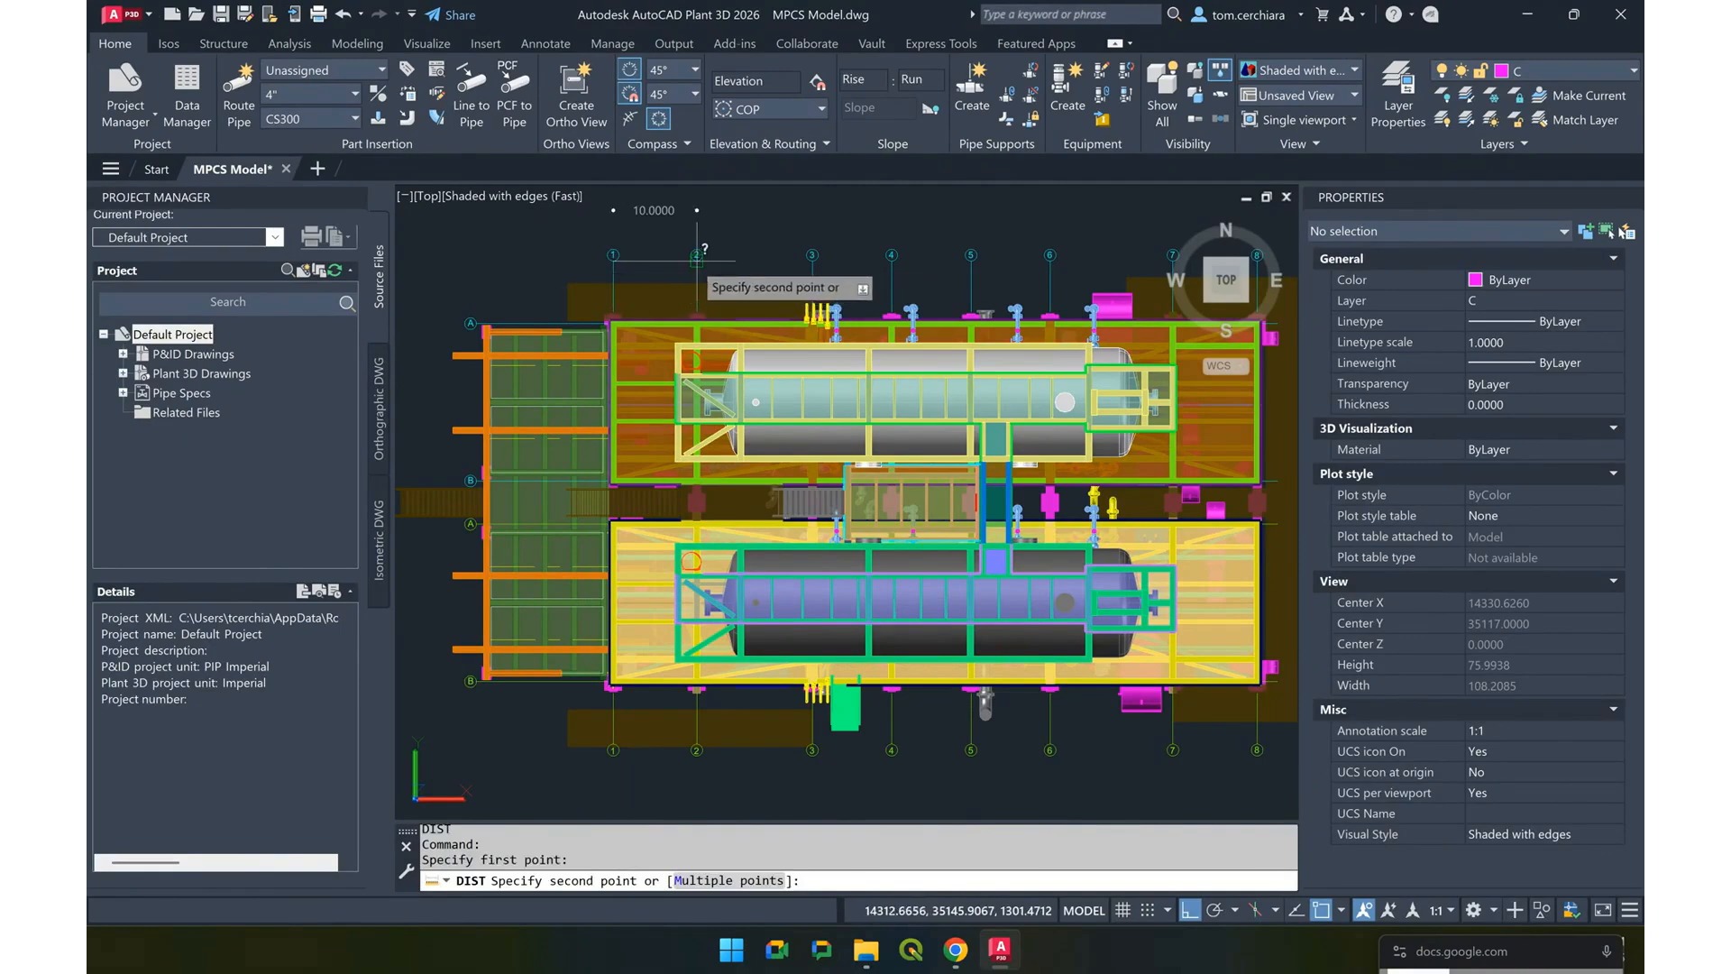
{"action": "left_click", "coordinate": [724, 272]}
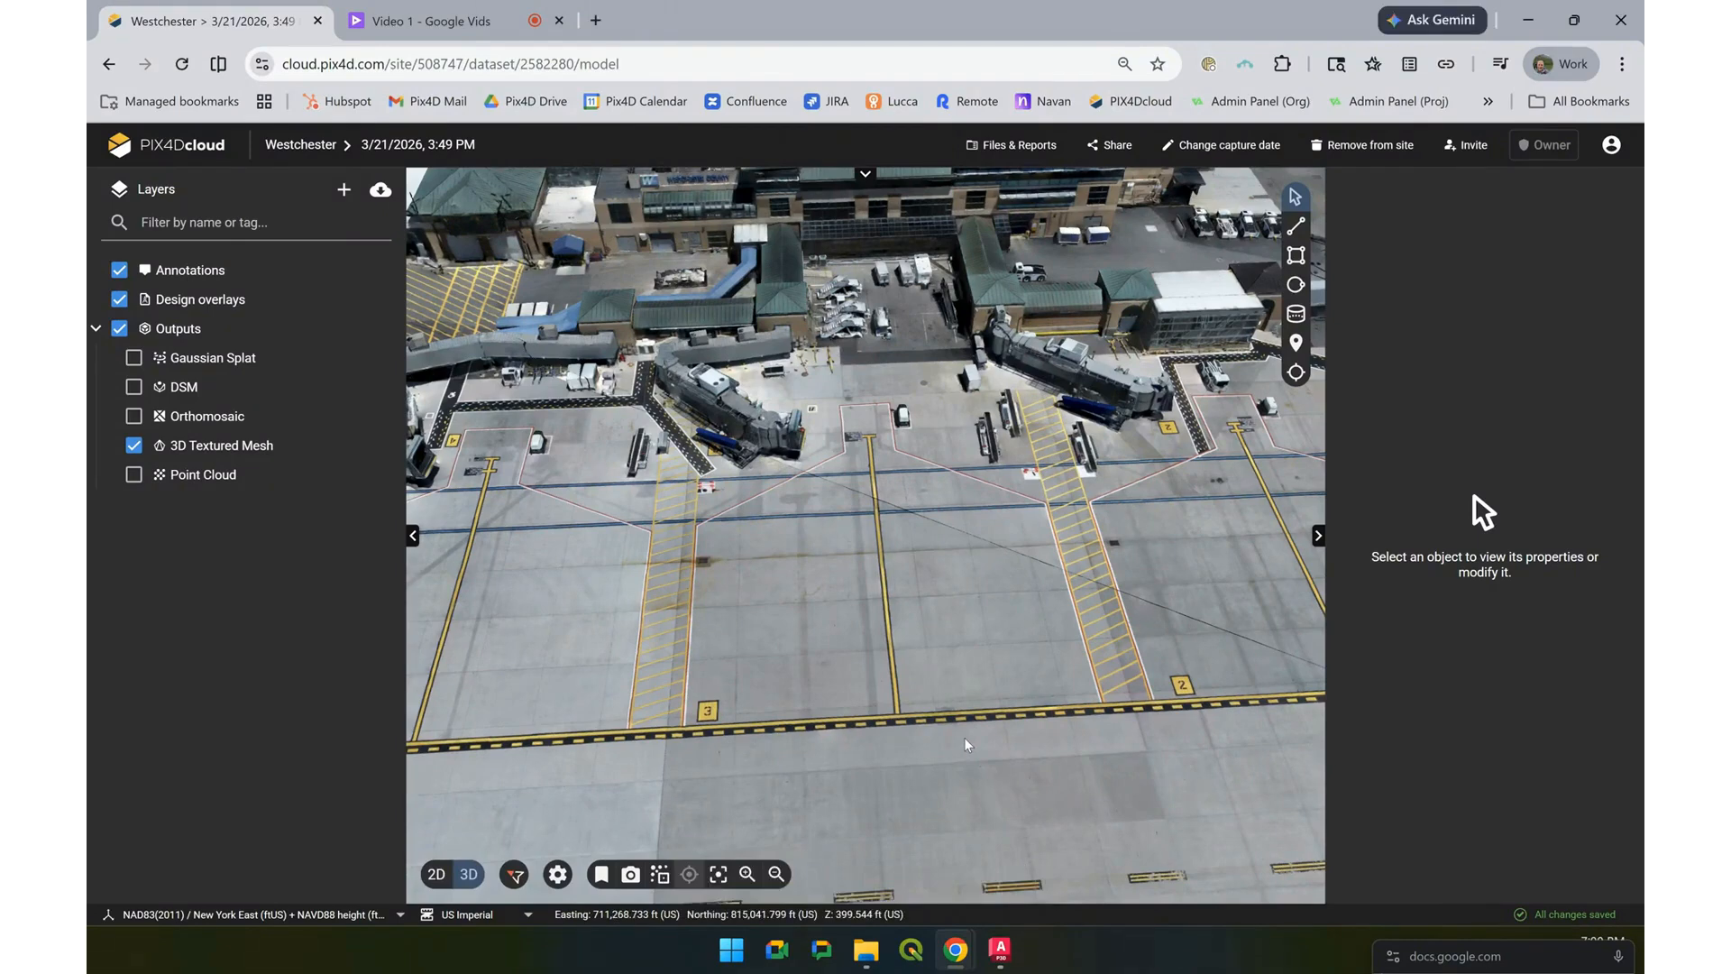
In PIX4Dcloud, draw a line about 120.9 ft long along the yellow centerline between gates 3 and 2, and a crossing line about 27.1 ft long
{"action": "mouse_move", "coordinate": [1048, 697]}
{"action": "left_mouse_down"}
{"action": "mouse_move", "coordinate": [960, 684]}
{"action": "mouse_move", "coordinate": [925, 633]}
{"action": "mouse_move", "coordinate": [855, 656]}
{"action": "mouse_move", "coordinate": [870, 600]}
{"action": "left_mouse_up"}
{"action": "mouse_move", "coordinate": [341, 278]}
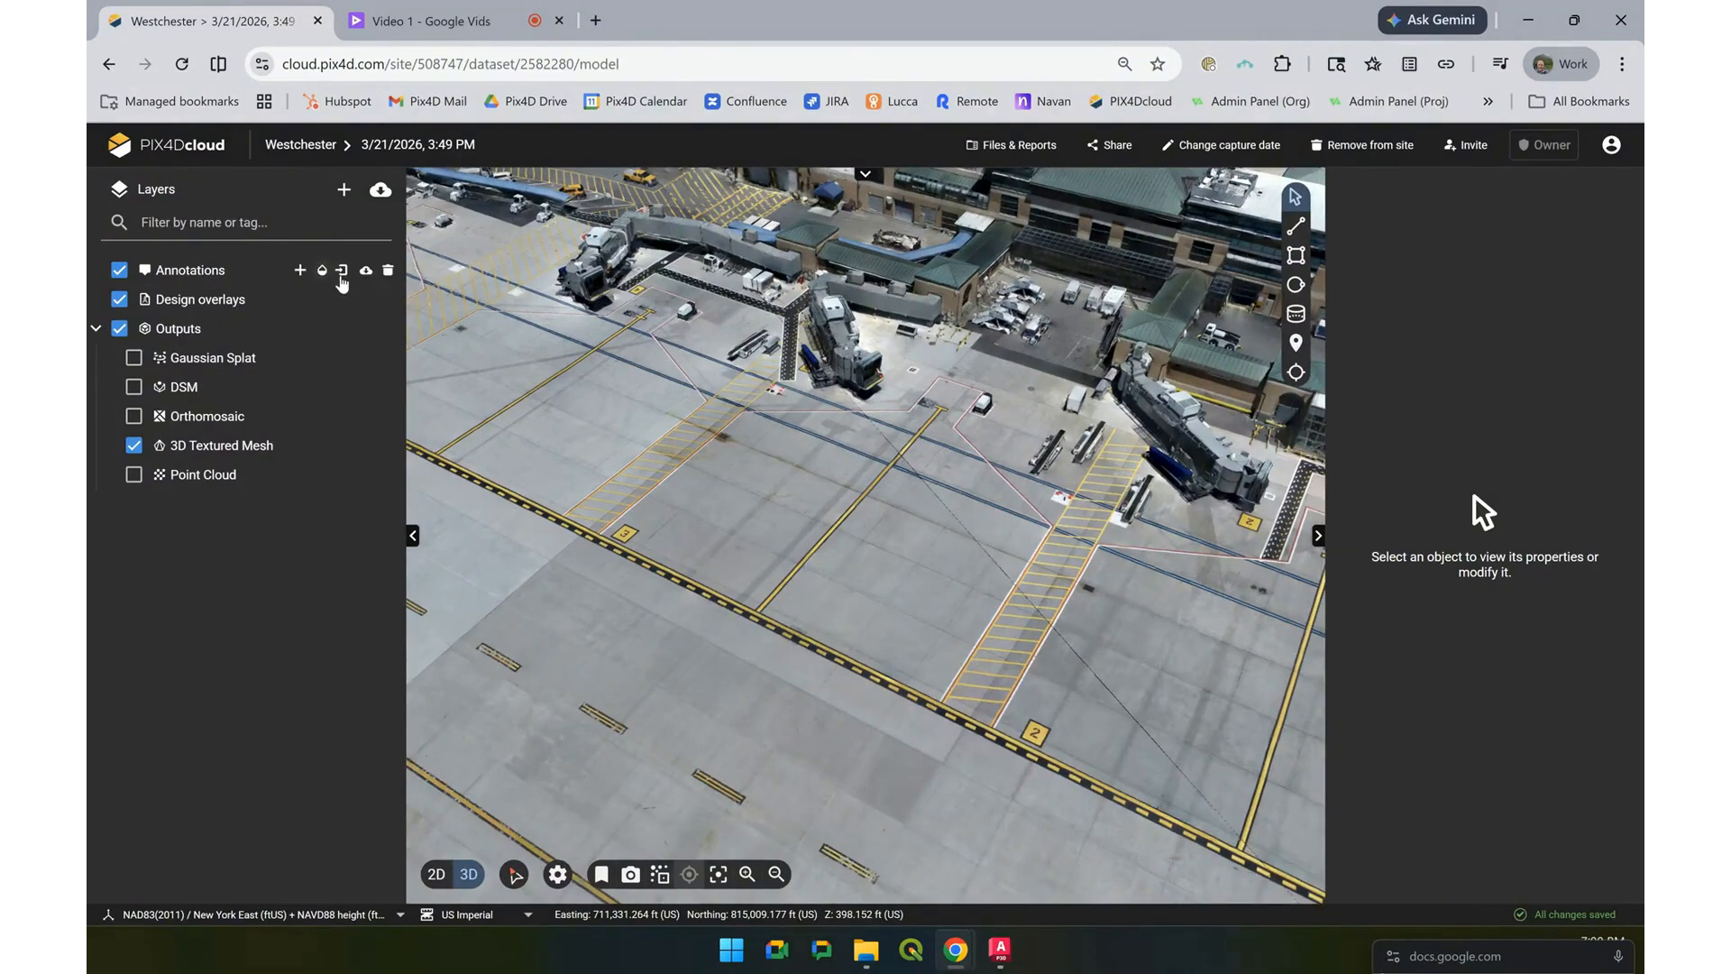
{"action": "left_click", "coordinate": [1296, 226]}
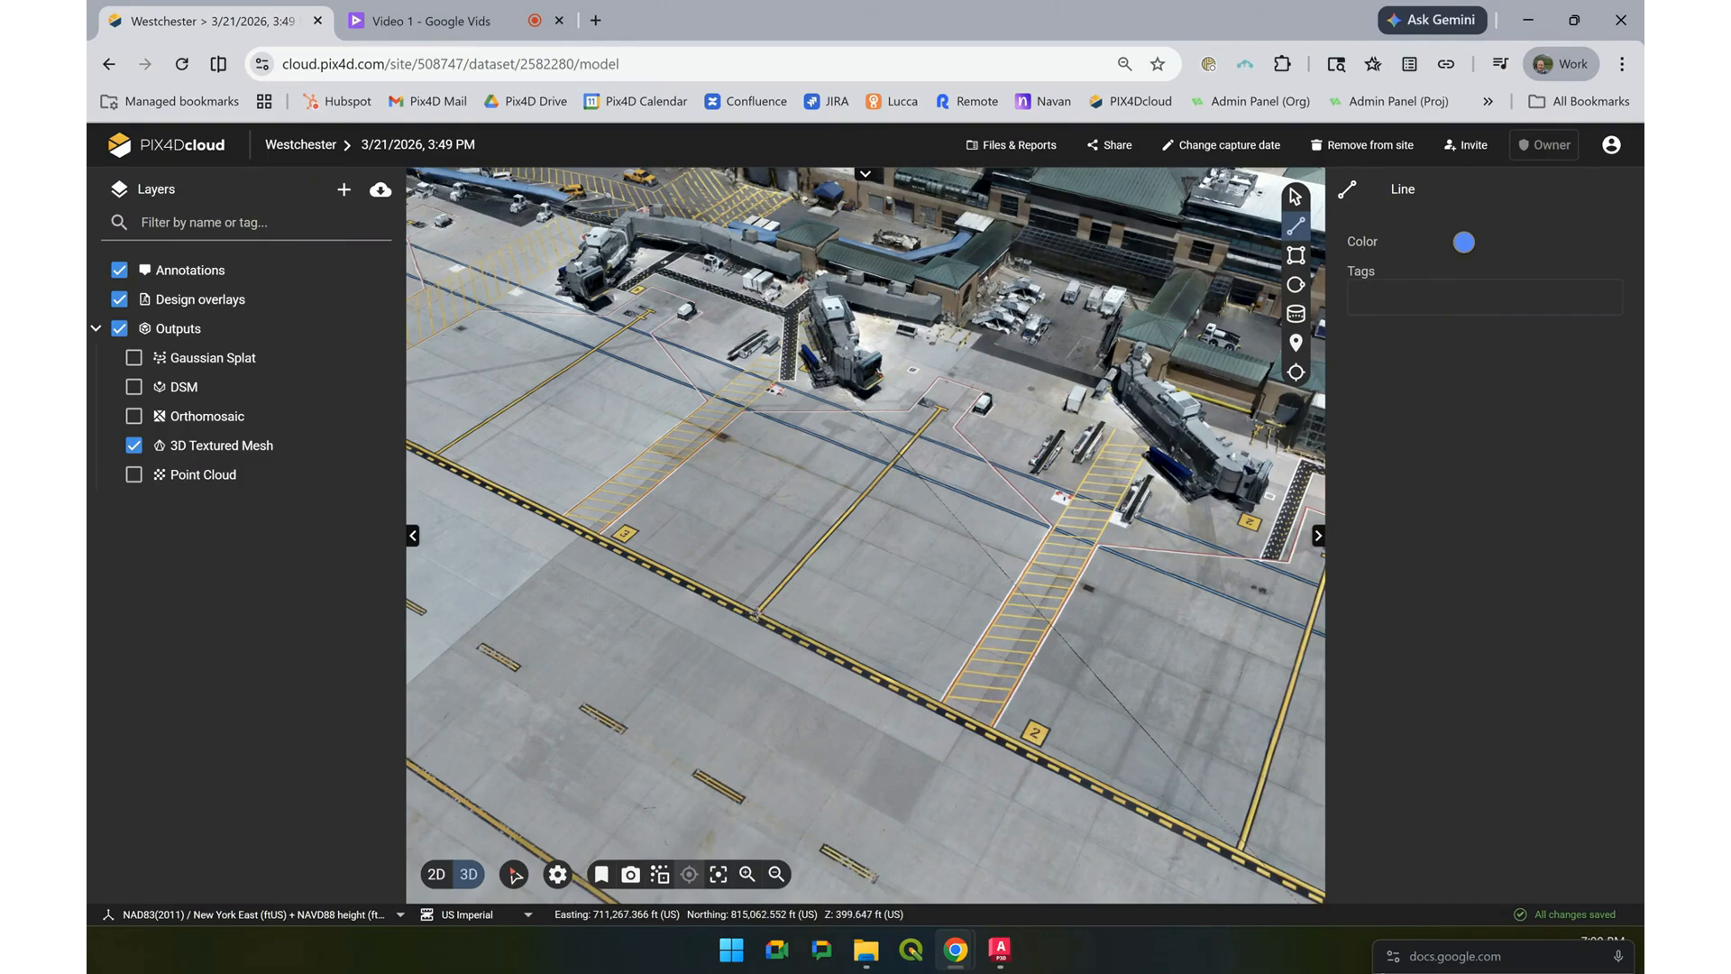
{"action": "left_click", "coordinate": [758, 613]}
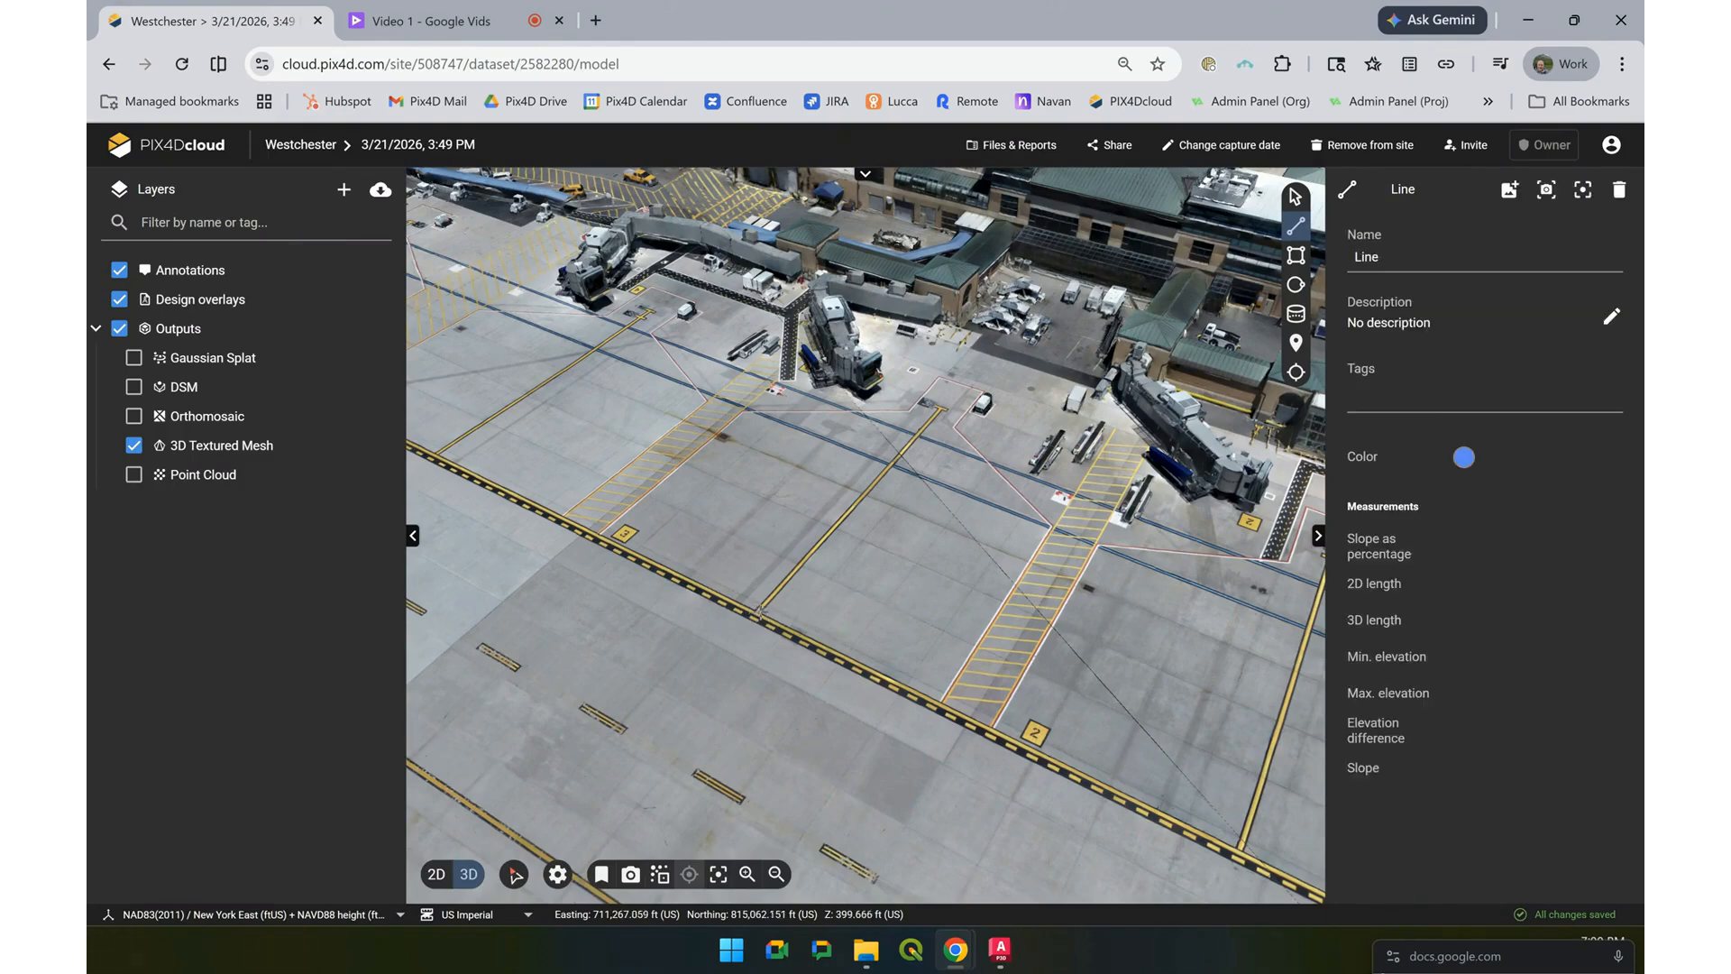
{"action": "left_click_drag", "start_coordinate": [934, 409], "coordinate": [941, 409]}
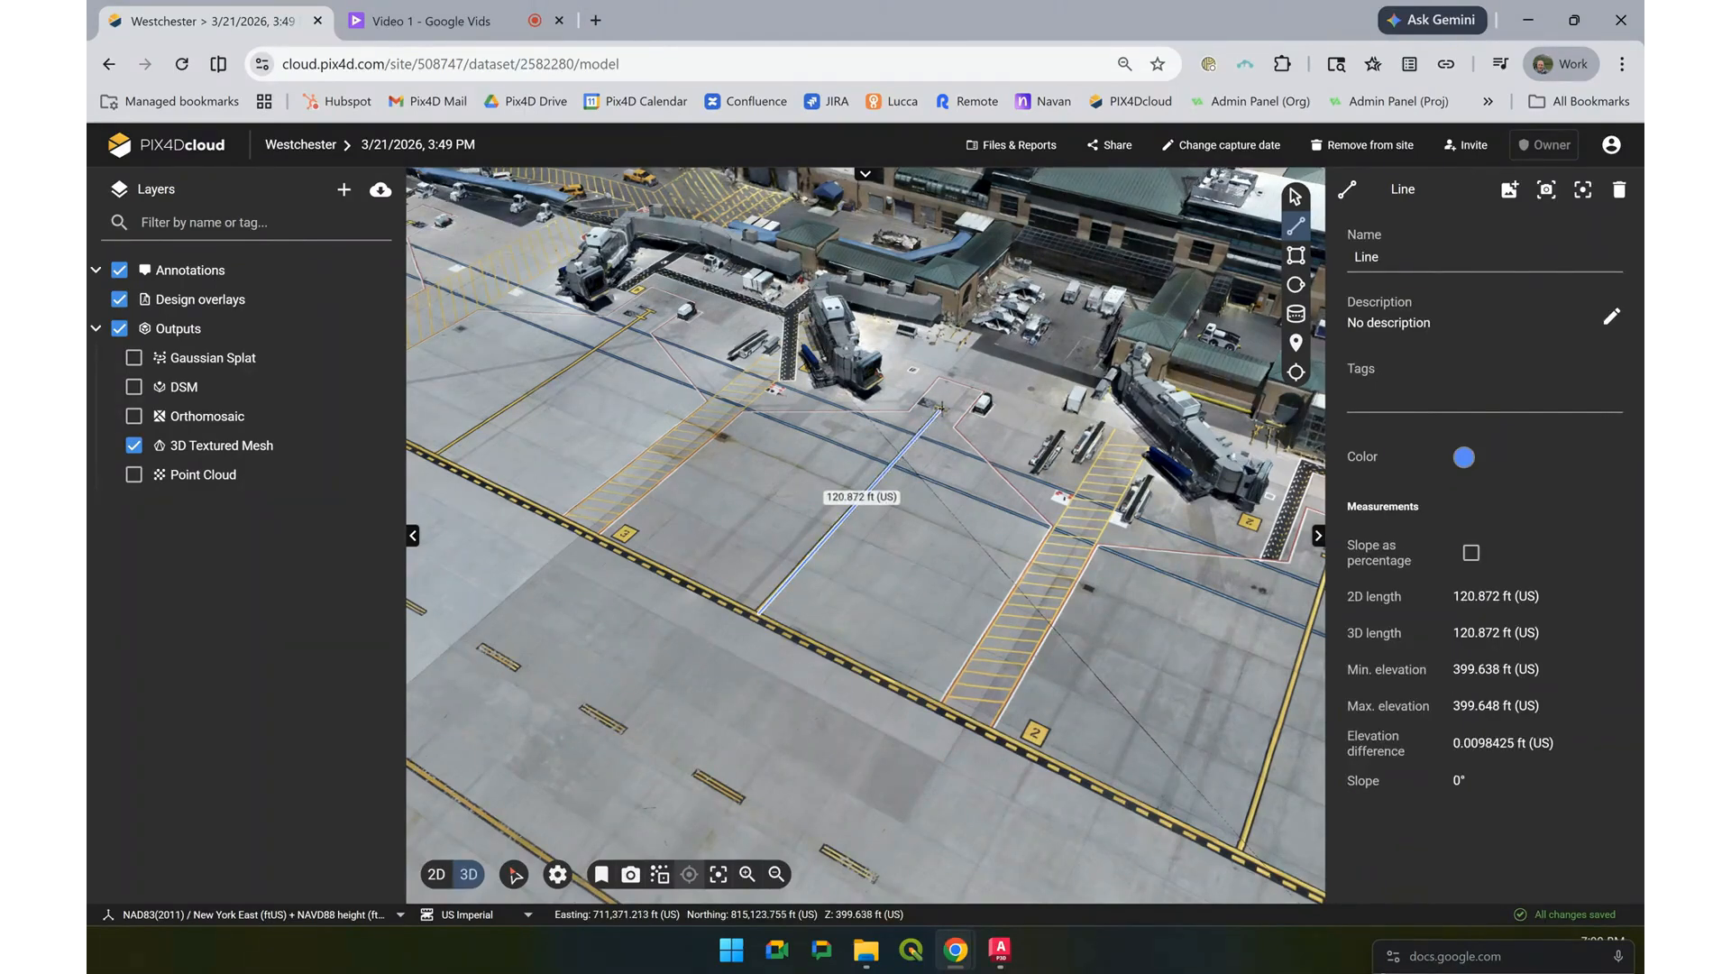
{"action": "left_click", "coordinate": [941, 409]}
{"action": "left_click", "coordinate": [942, 410]}
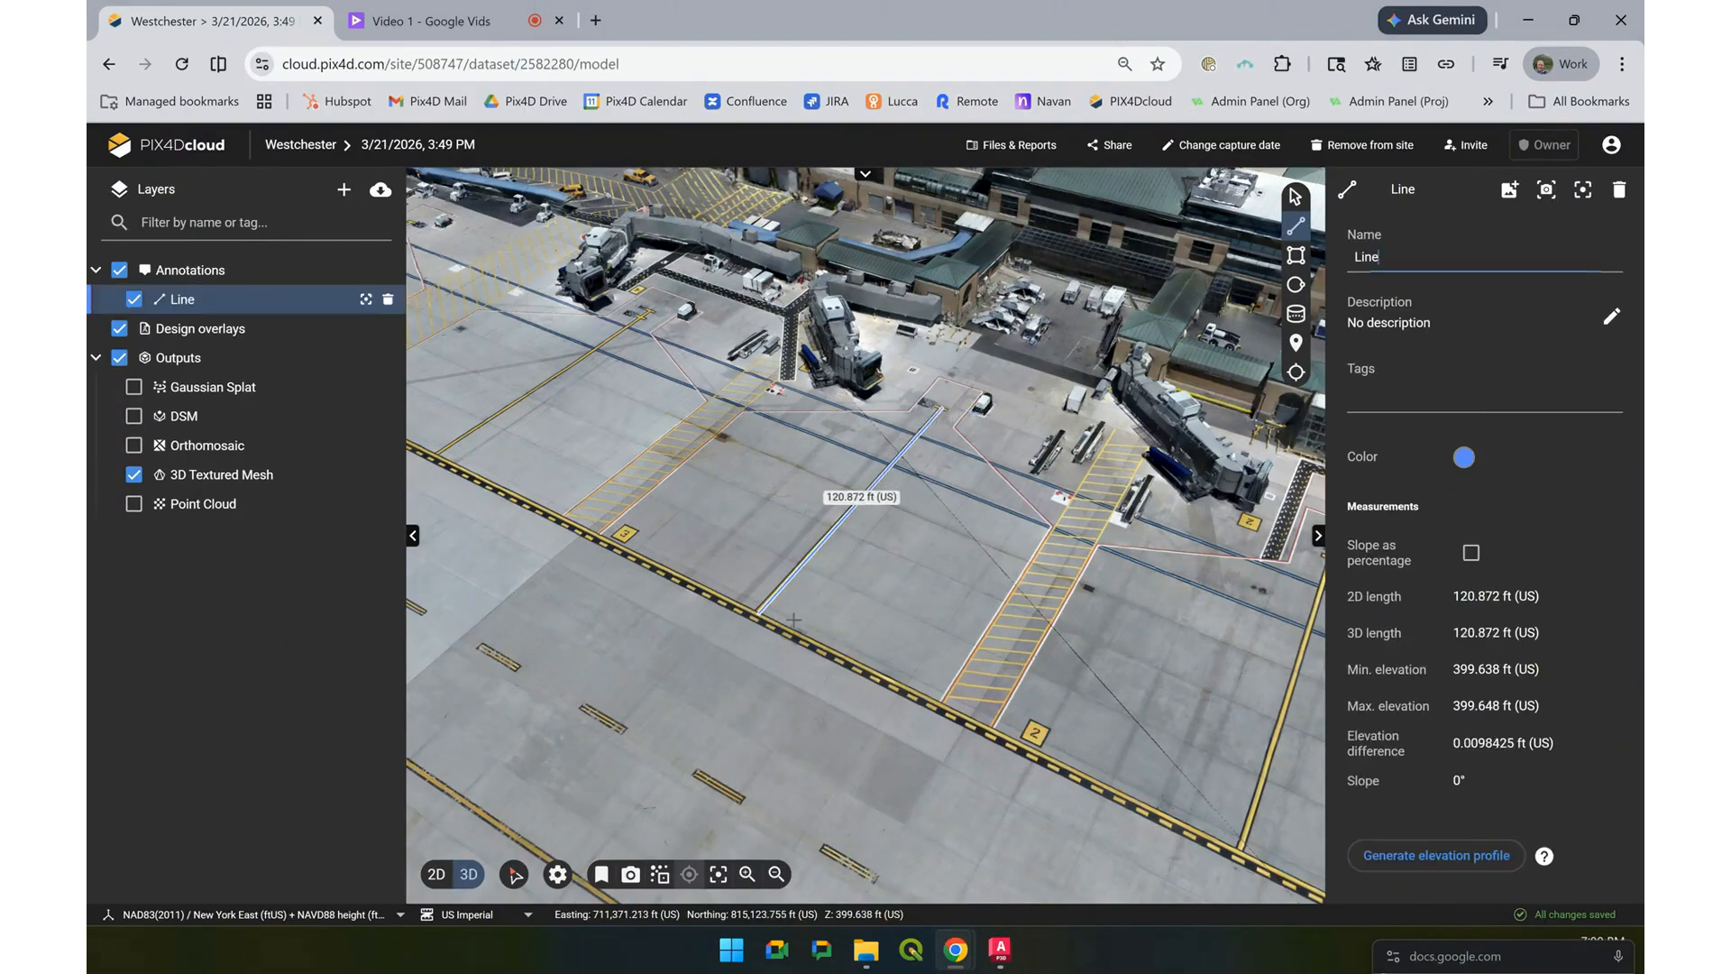
{"action": "double_click", "coordinate": [820, 610]}
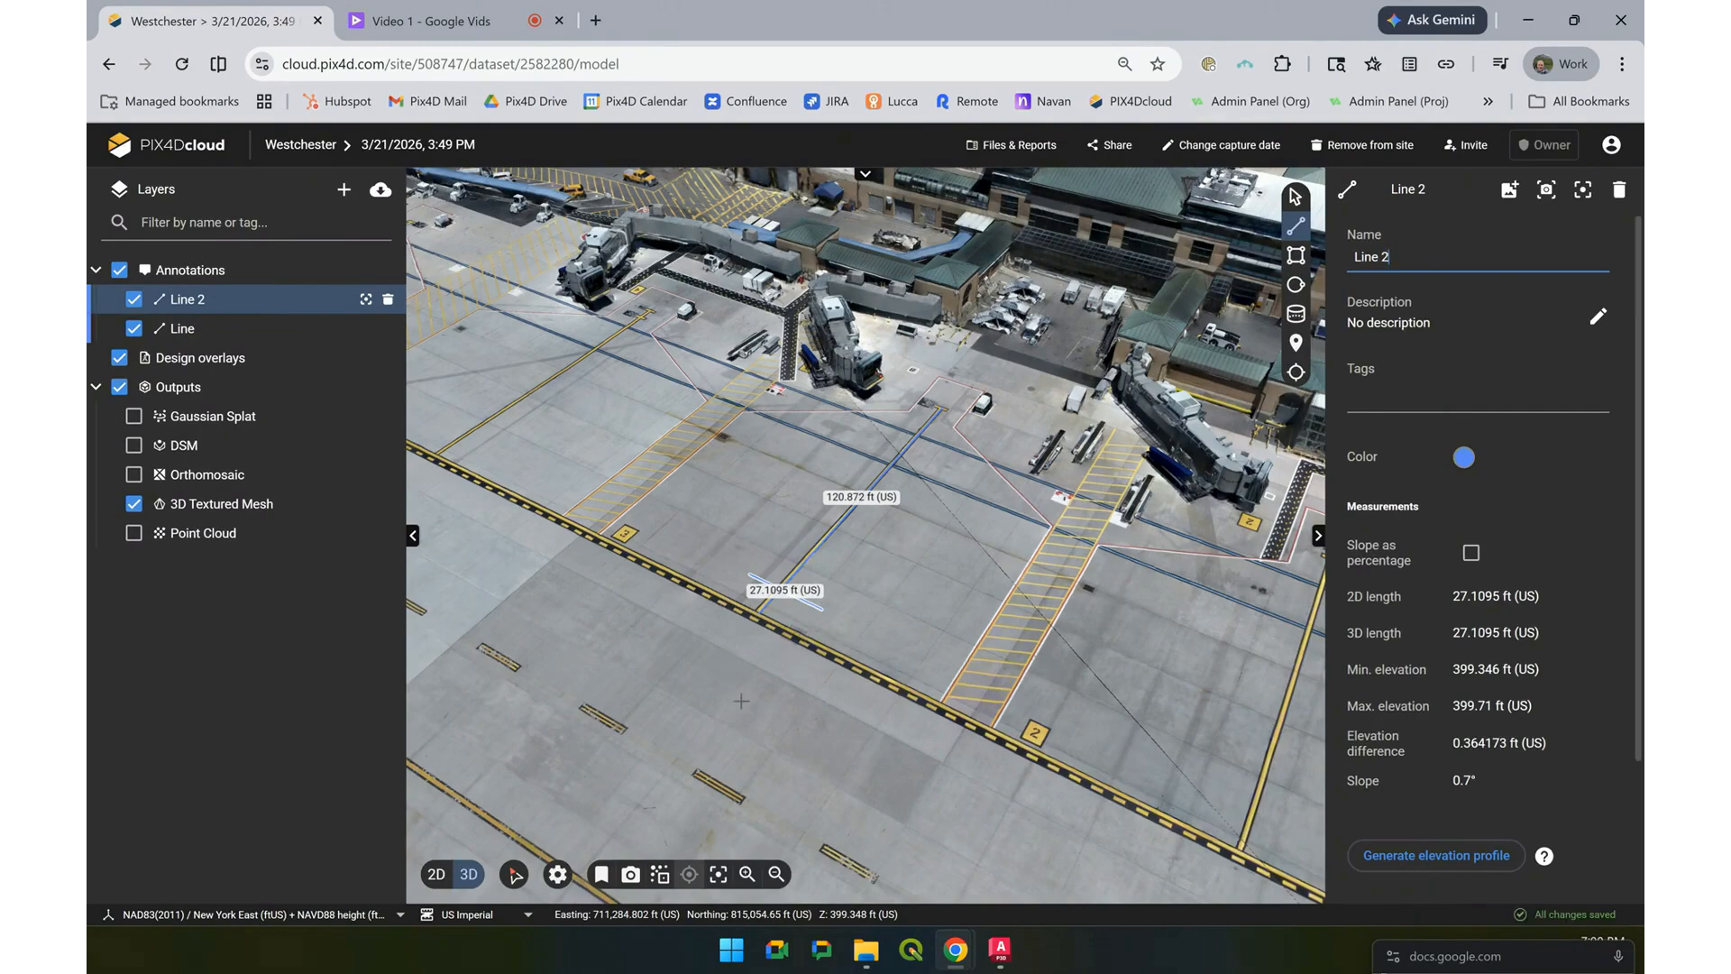
Export the annotations in DXF format and save them as dxf_export-1778540457.dxf in Downloads
{"action": "left_click", "coordinate": [380, 197]}
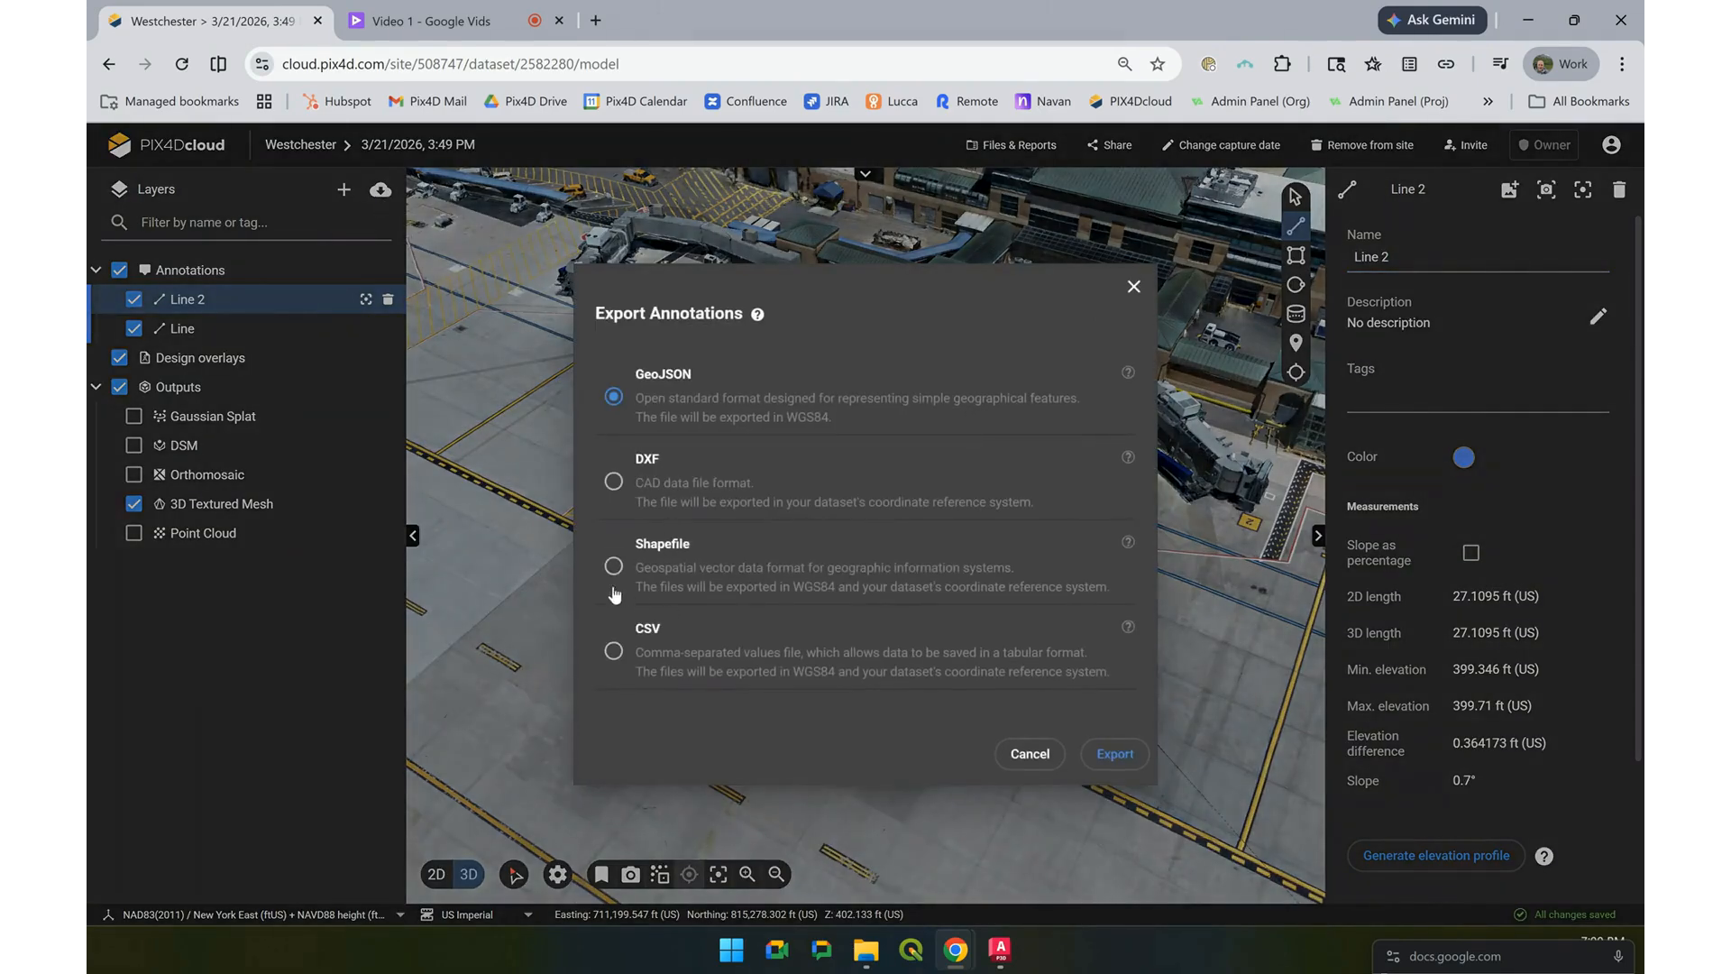
{"action": "left_click", "coordinate": [613, 482]}
{"action": "left_click", "coordinate": [1127, 756]}
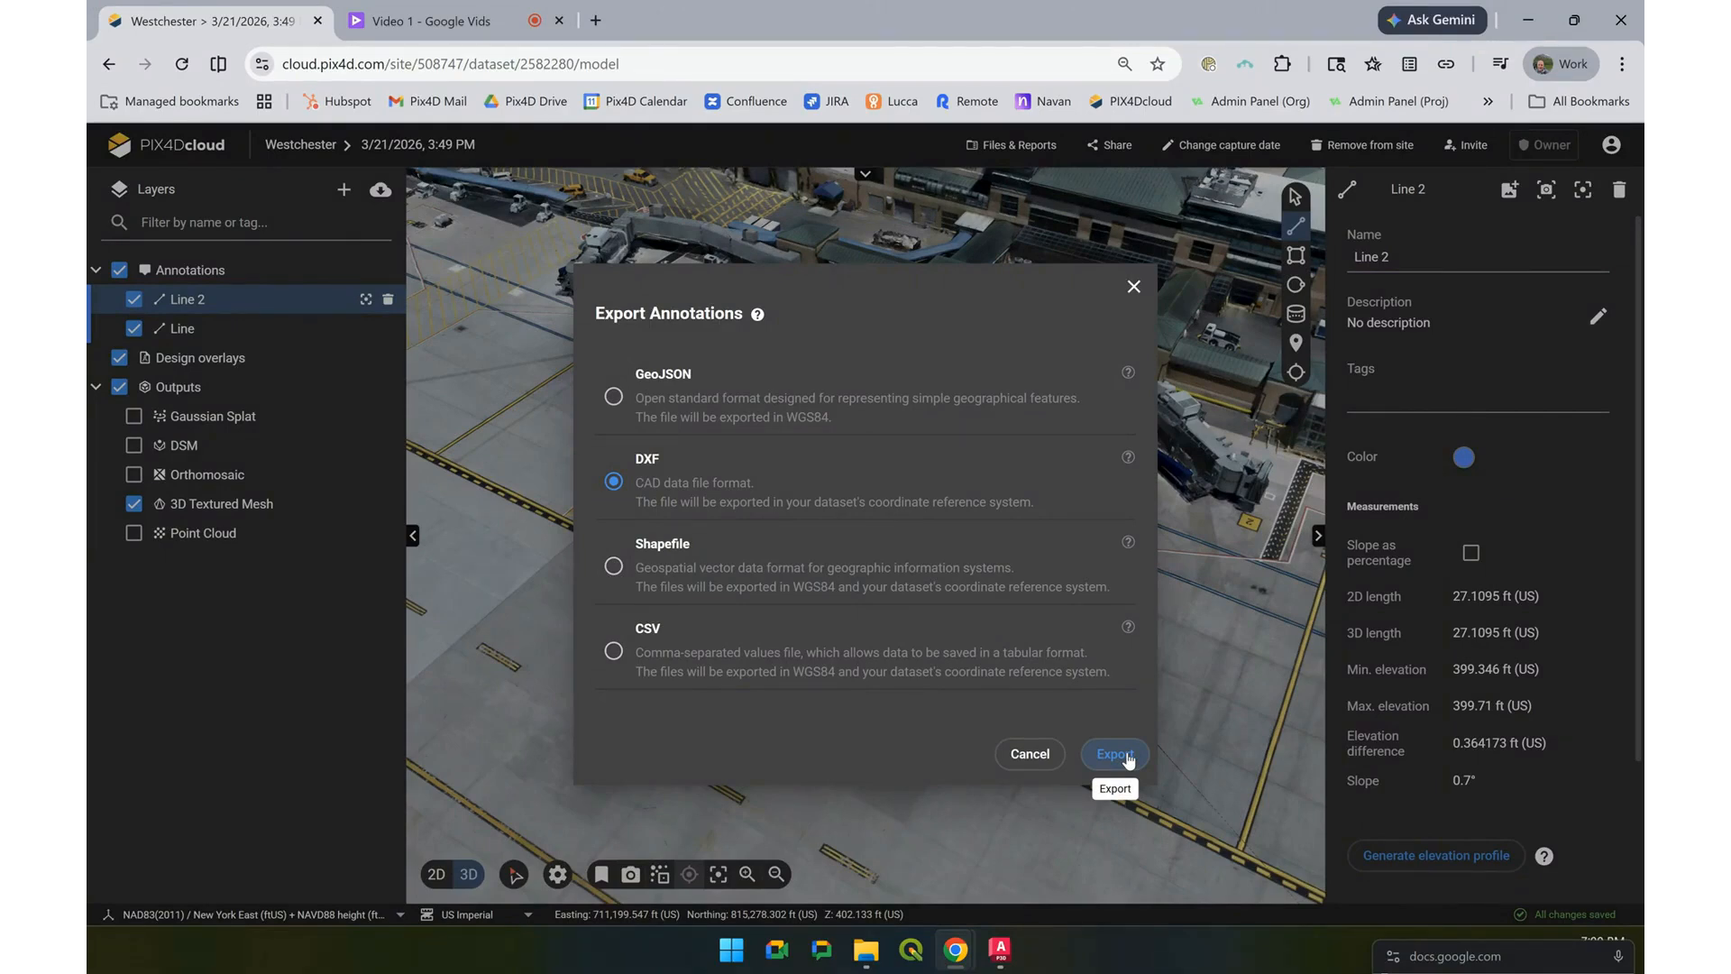
{"action": "left_click", "coordinate": [1127, 755]}
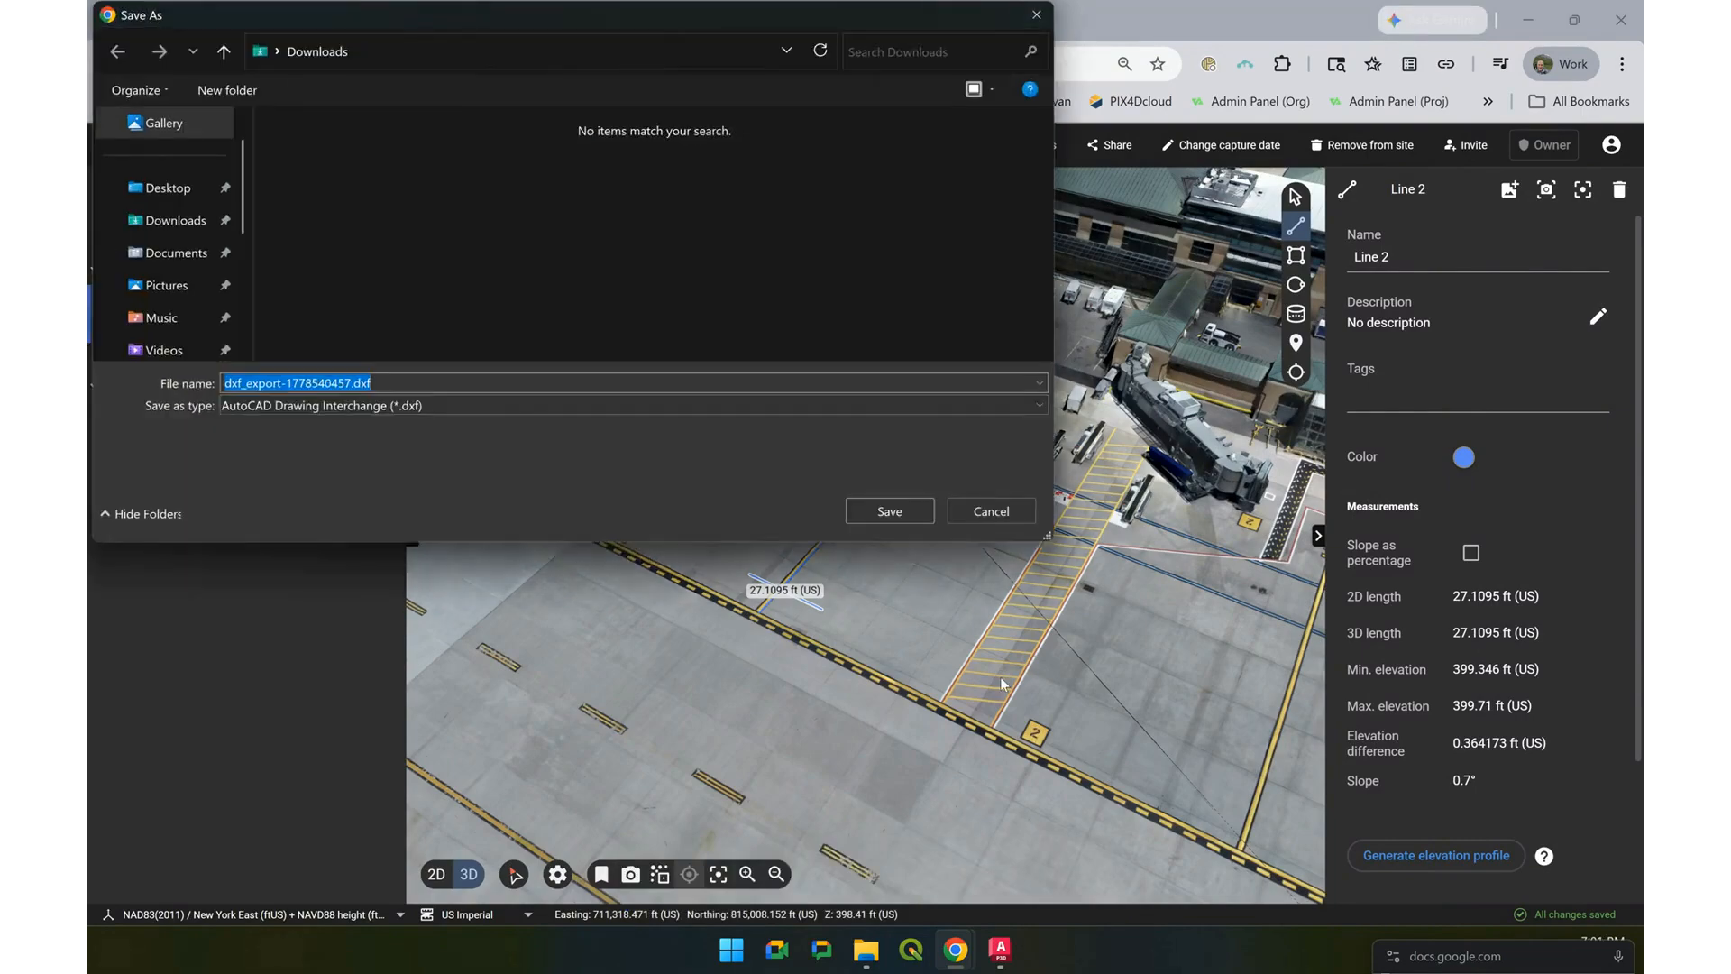
{"action": "left_click", "coordinate": [907, 511]}
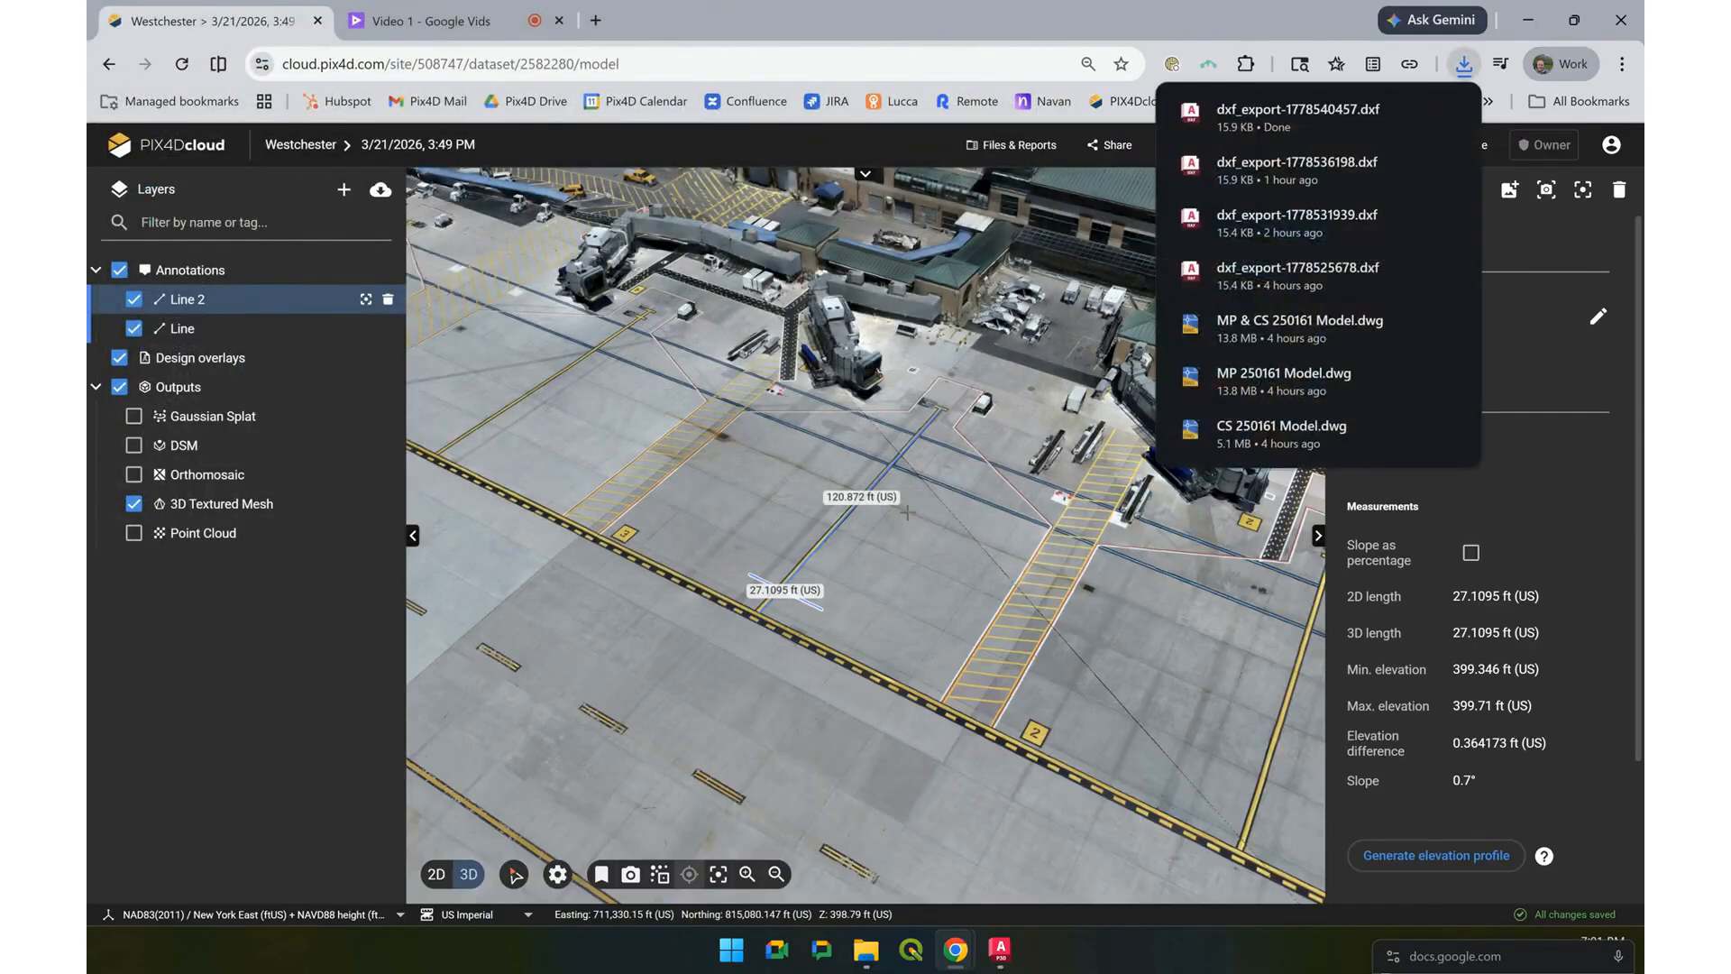
Switch back to AutoCAD Plant 3D and insert dxf_export-1778540457.dxf from Downloads at insertion point 0,0,0
{"action": "left_click", "coordinate": [1539, 20]}
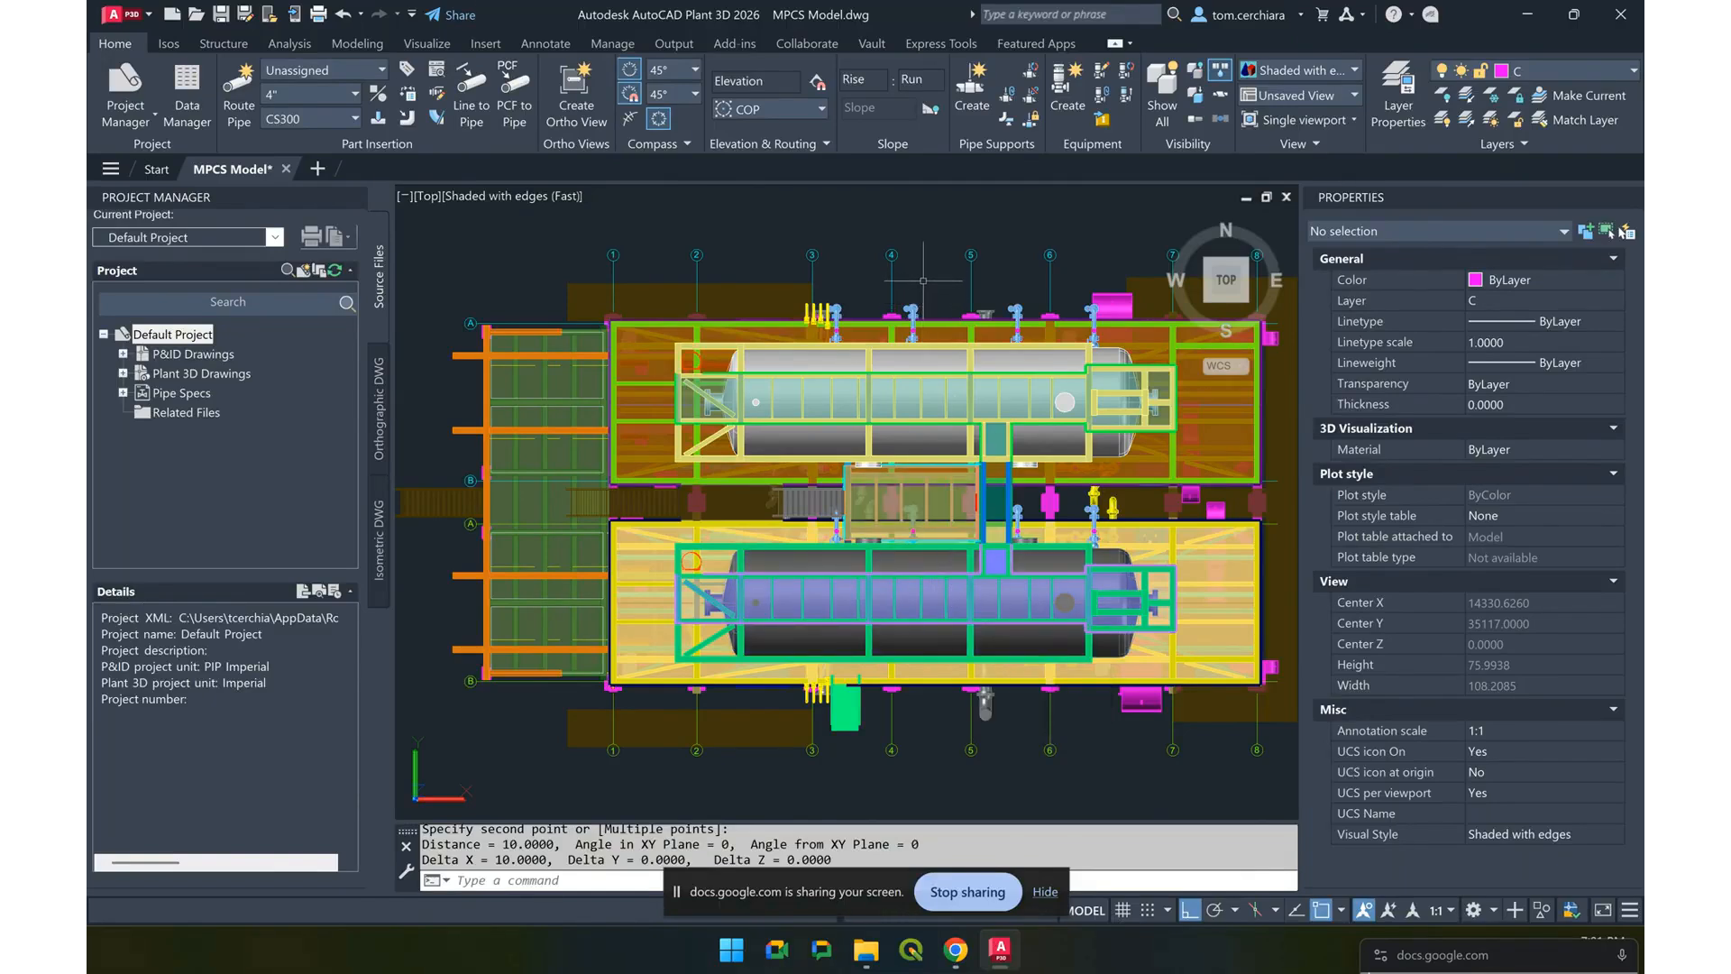
{"action": "scroll", "coordinate": [922, 280], "scroll_direction": "down", "scroll_amount": 2}
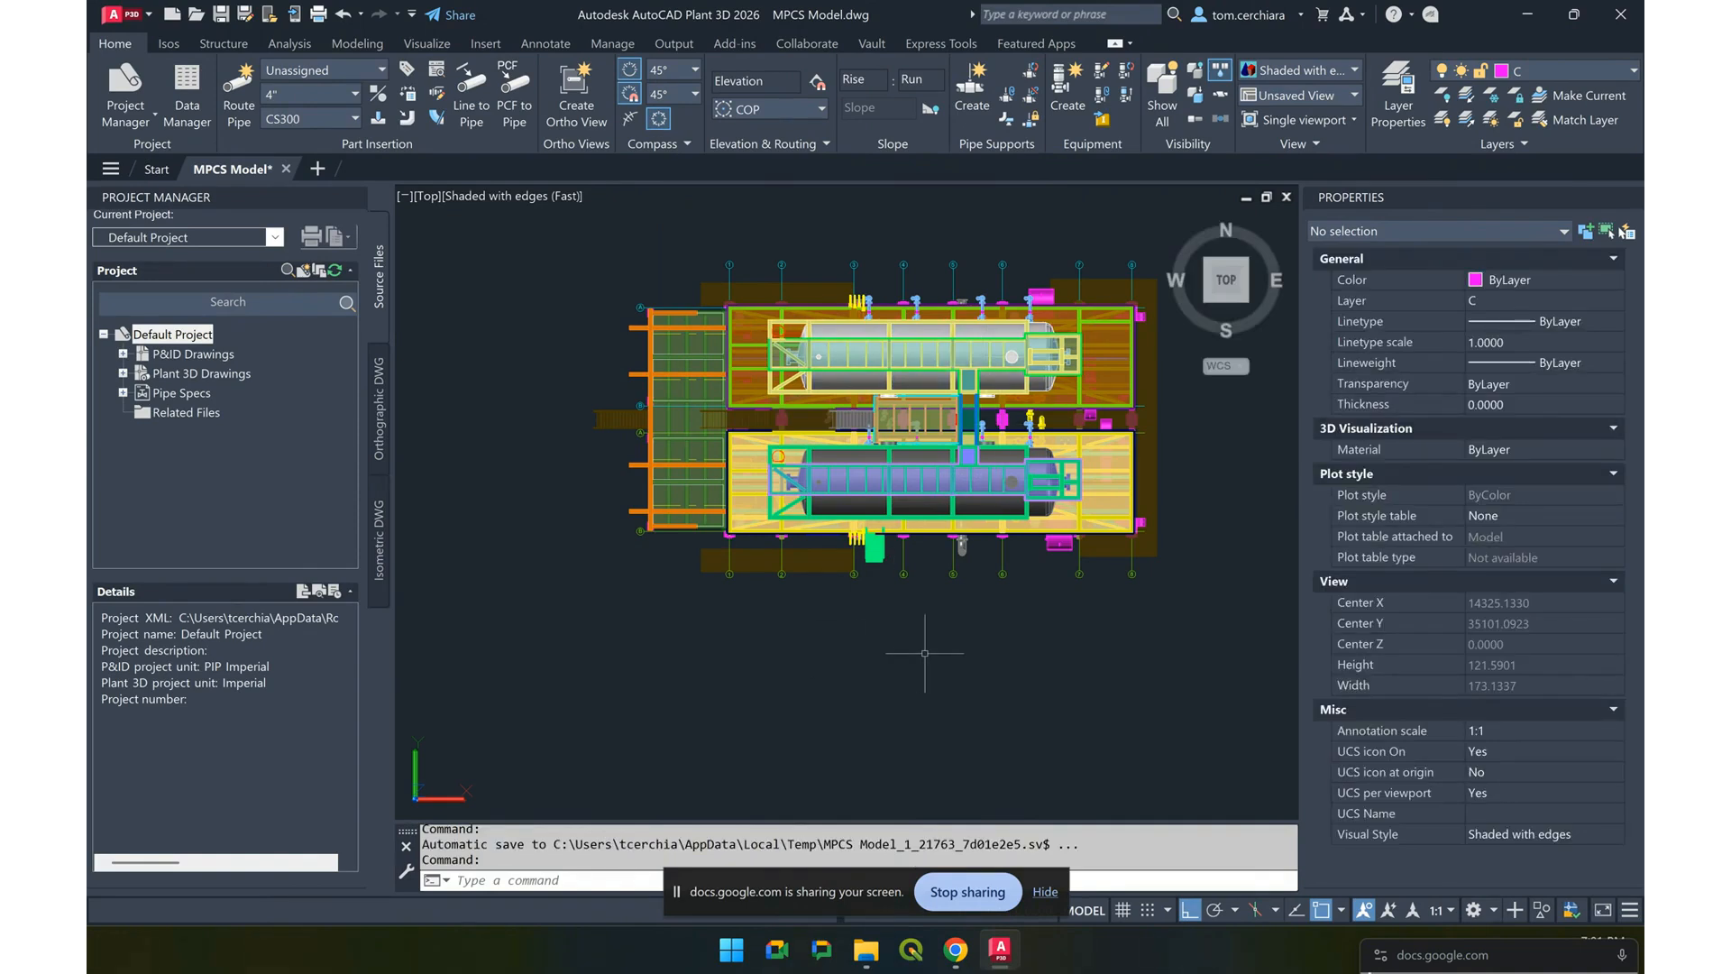
{"action": "type", "text": "insert"}
{"action": "key", "text": "Return"}
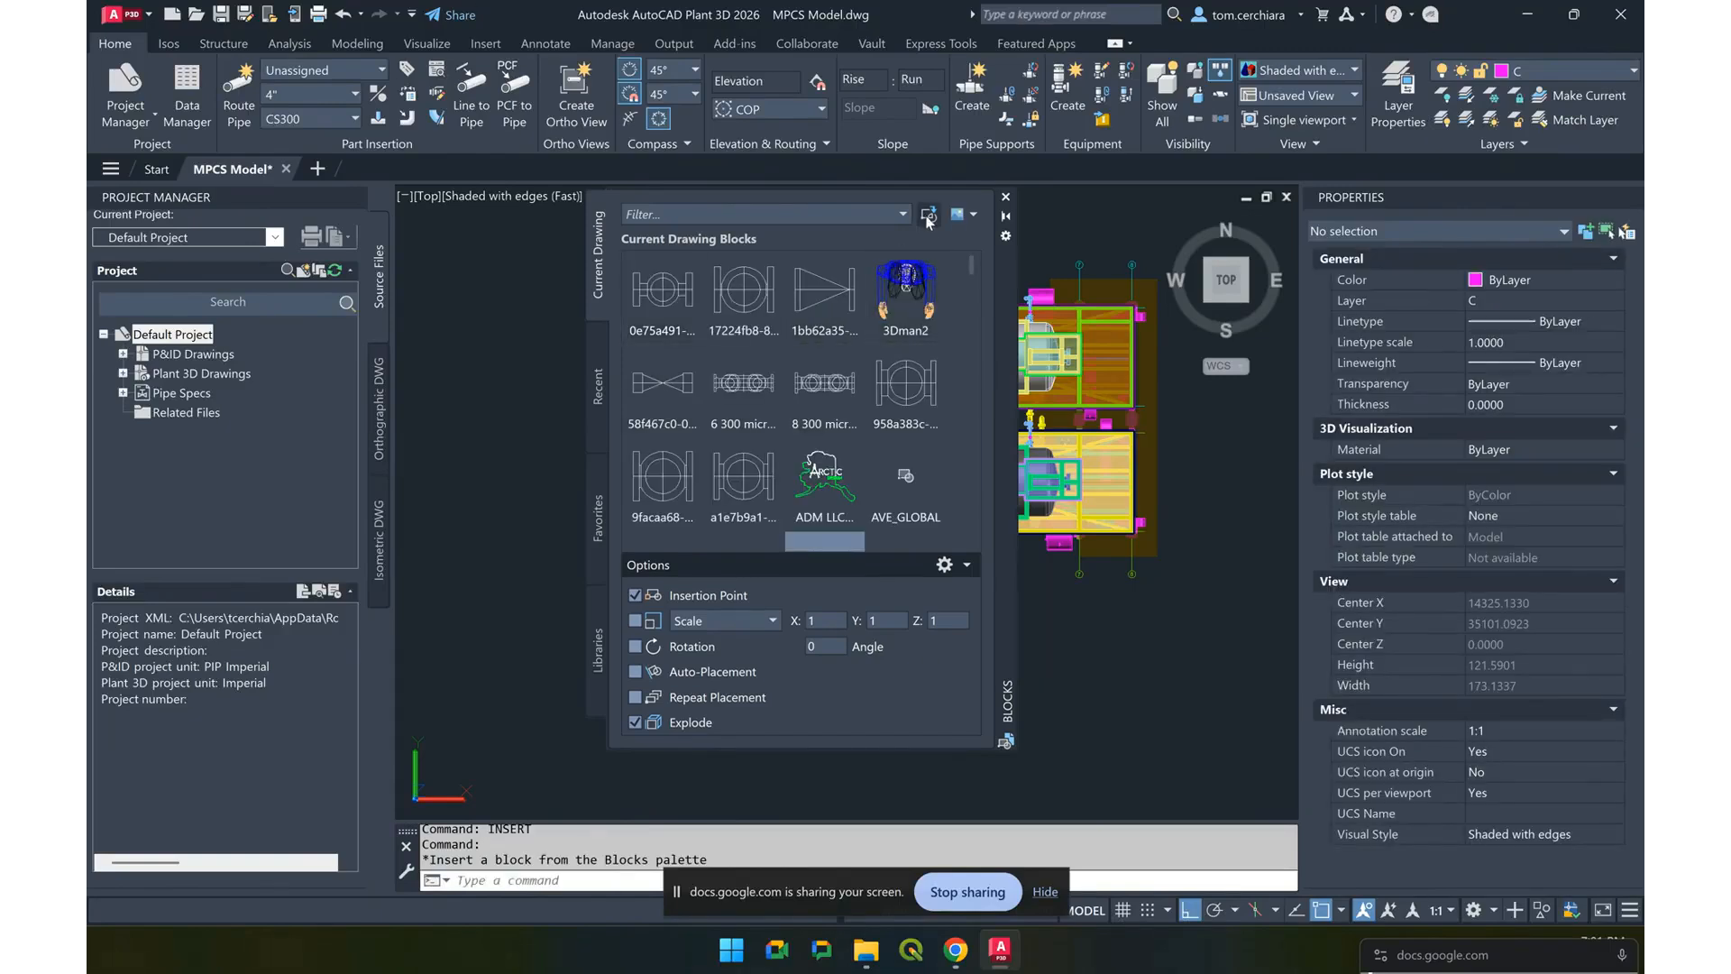
{"action": "left_click", "coordinate": [928, 217]}
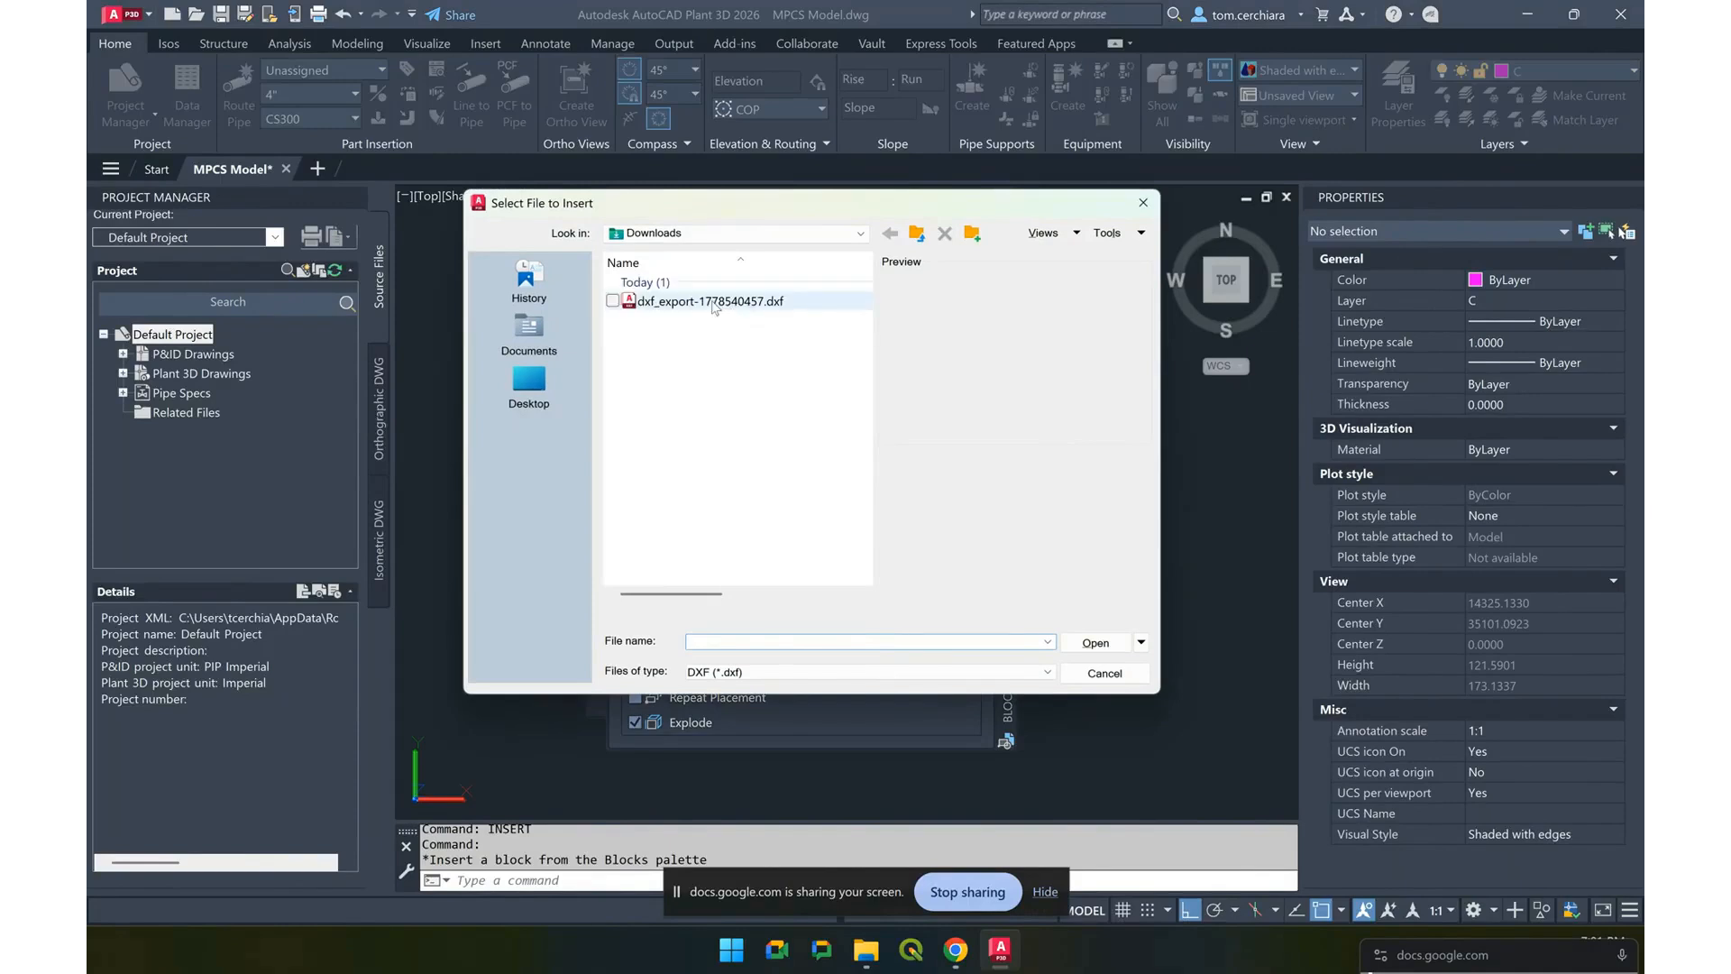
{"action": "left_click", "coordinate": [713, 303]}
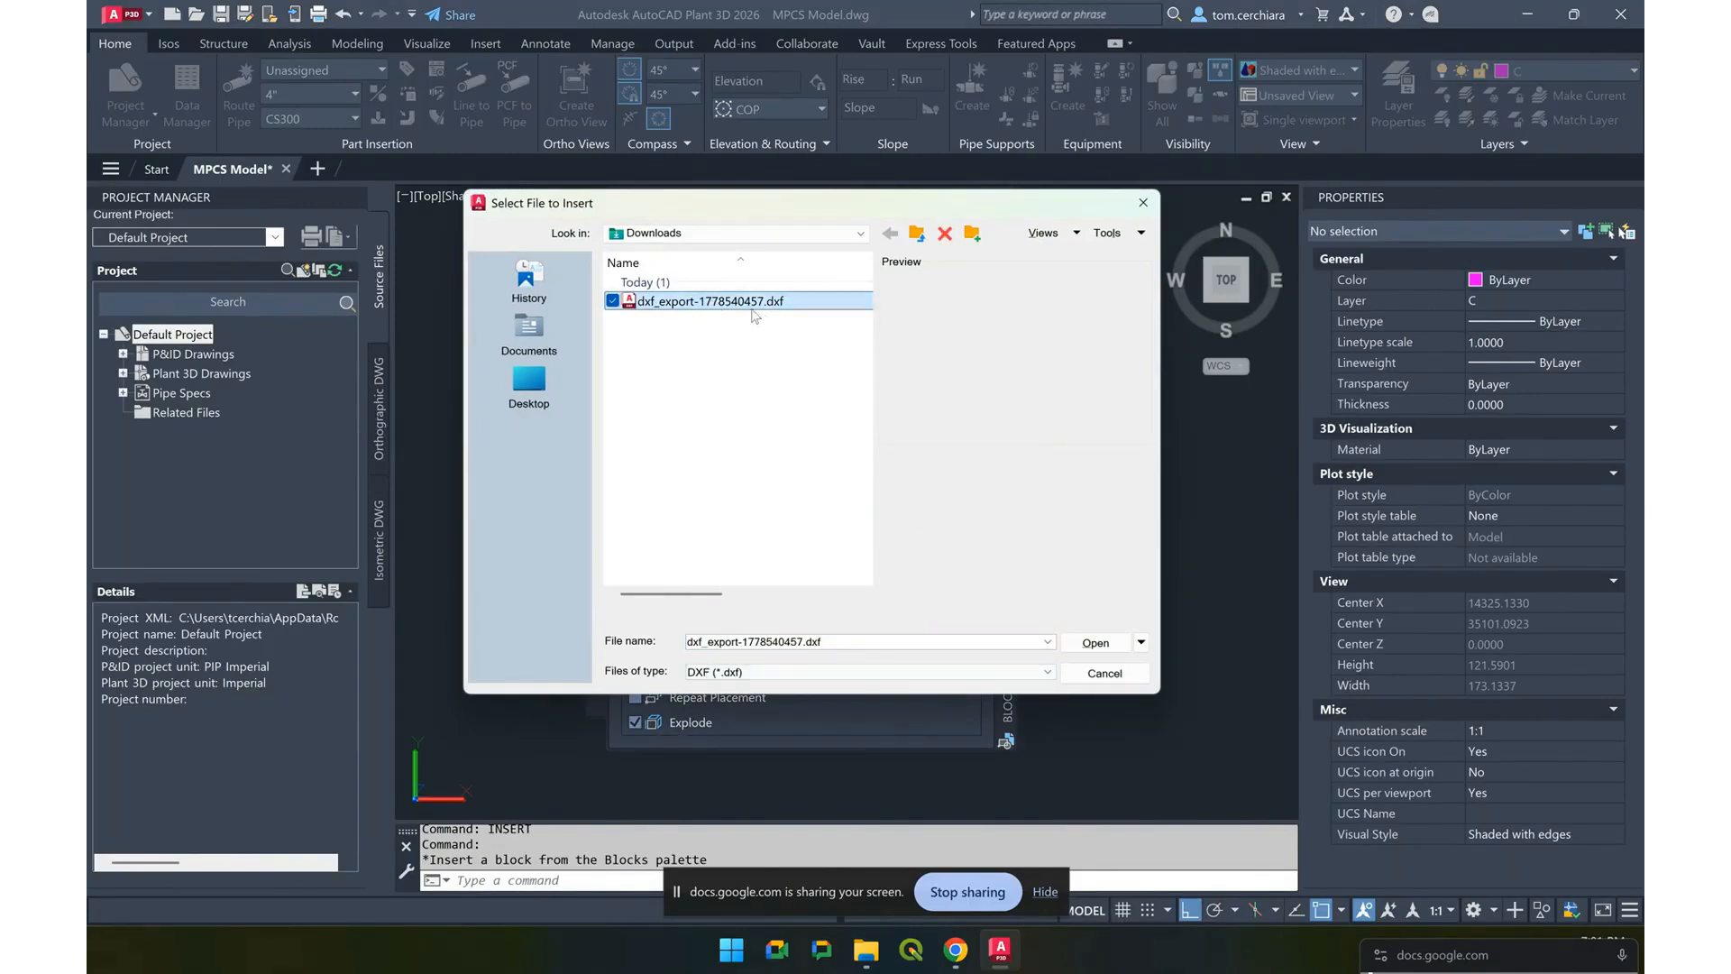
{"action": "left_click", "coordinate": [864, 669]}
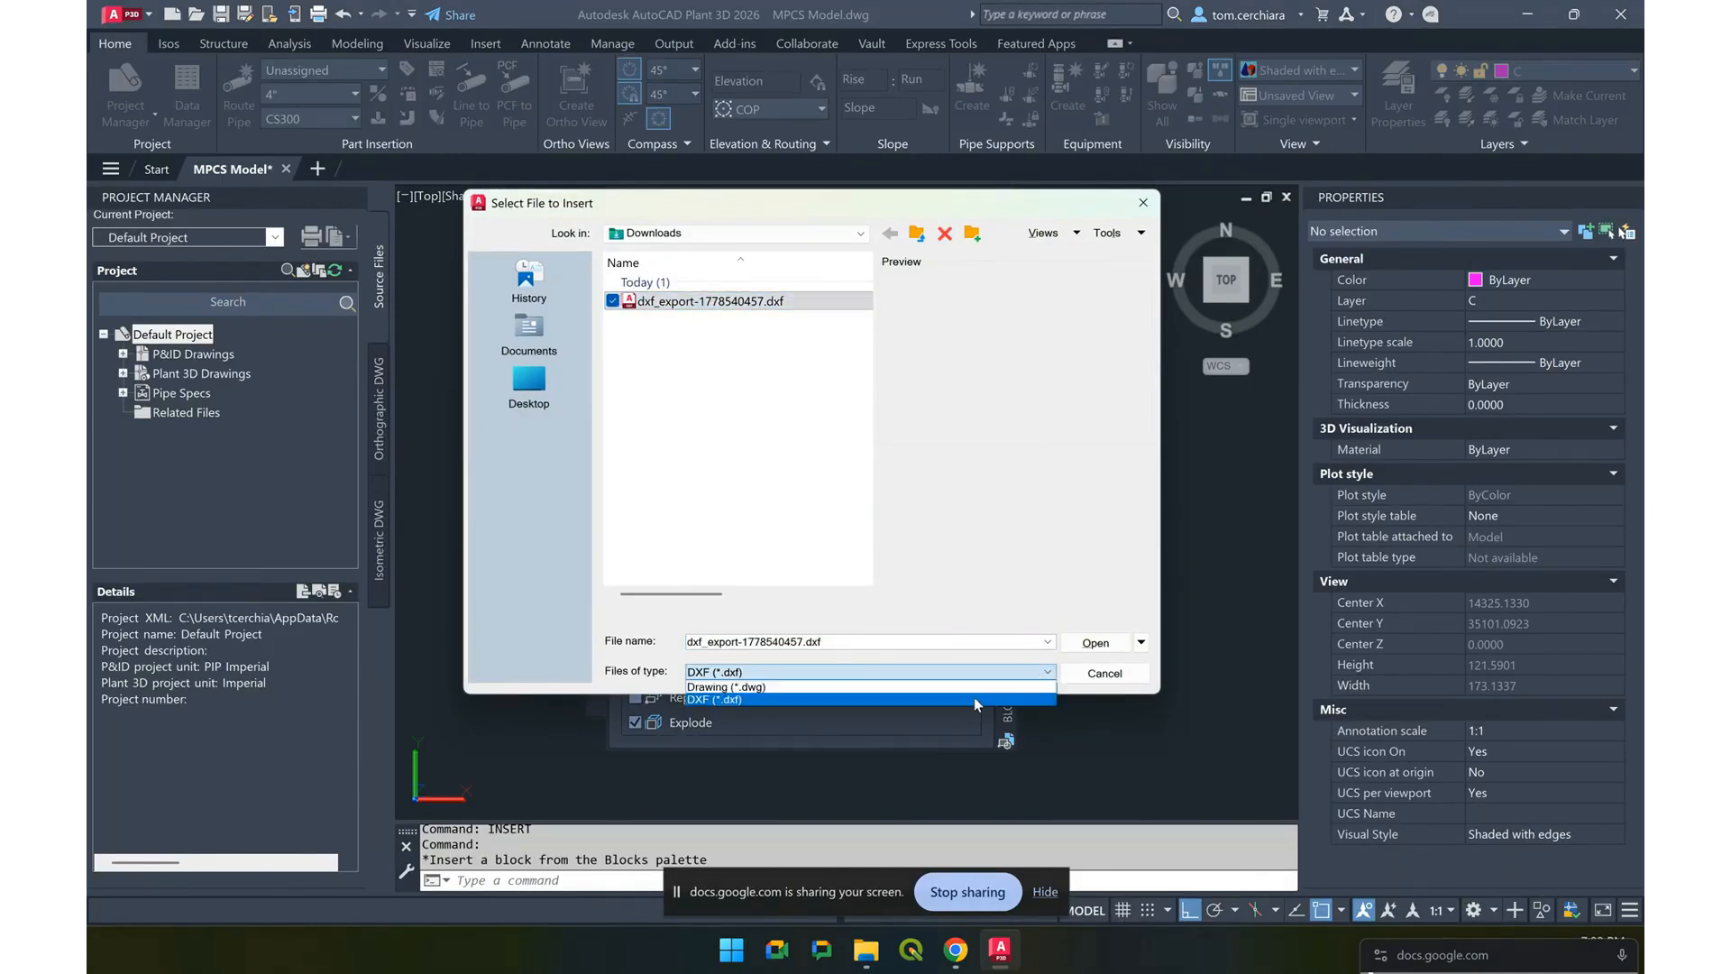
{"action": "left_click", "coordinate": [957, 700]}
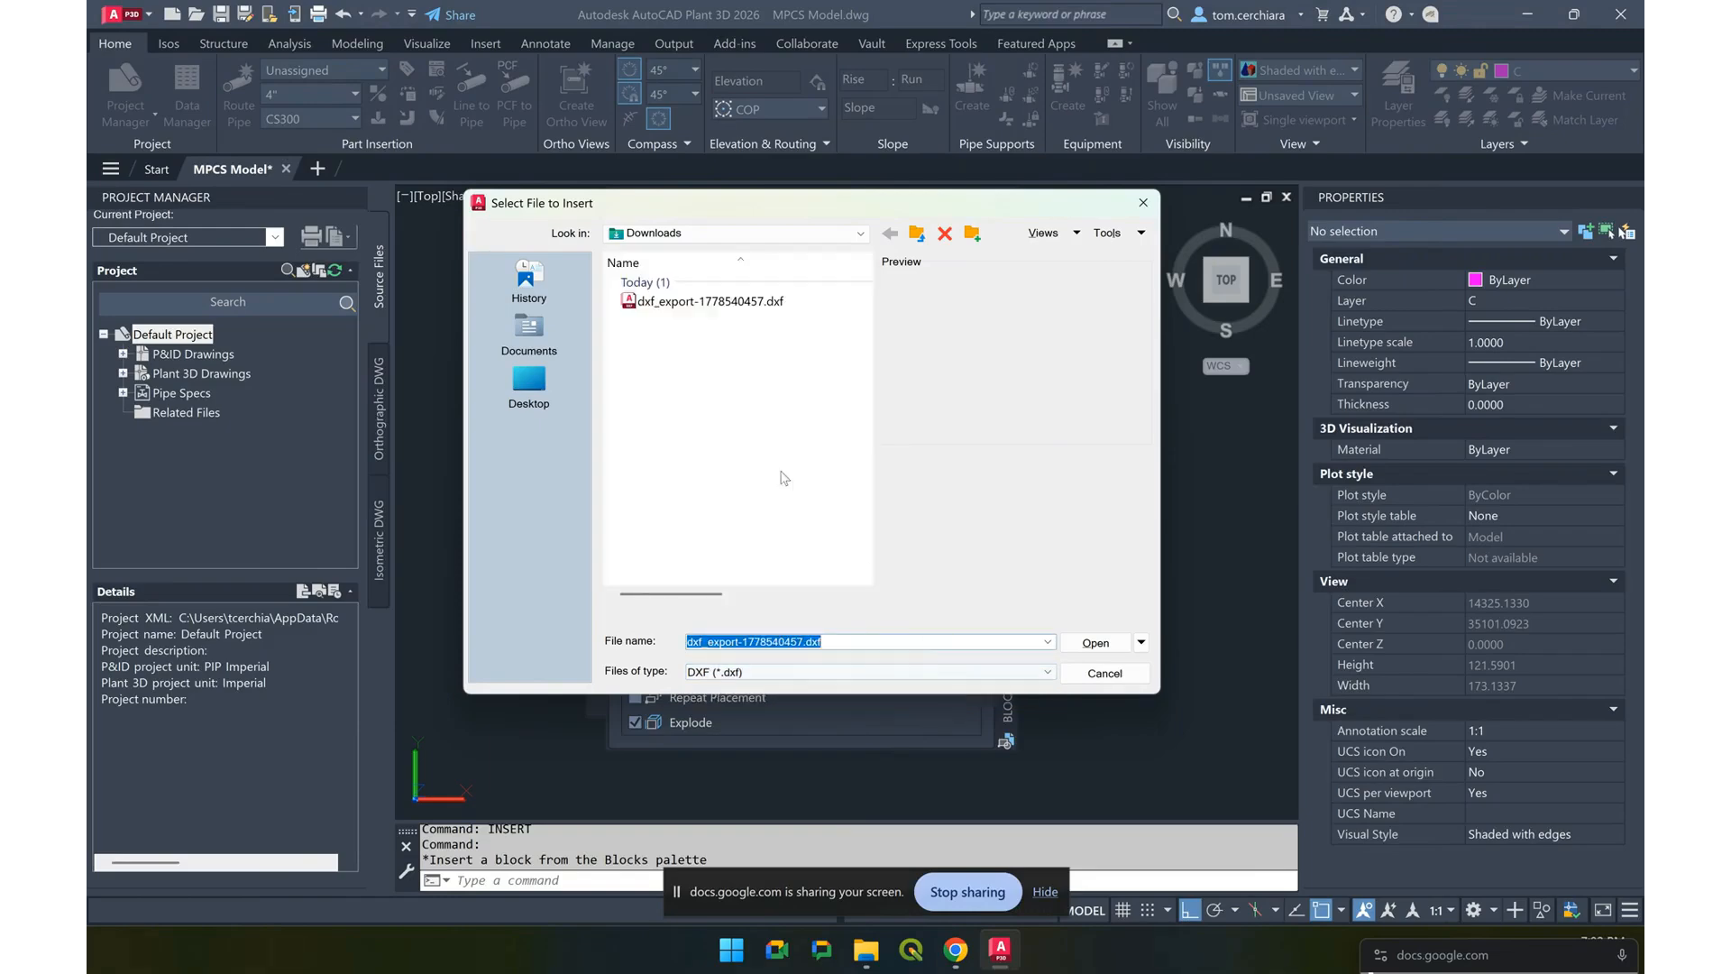
{"action": "left_click", "coordinate": [722, 309]}
{"action": "left_click", "coordinate": [1116, 651]}
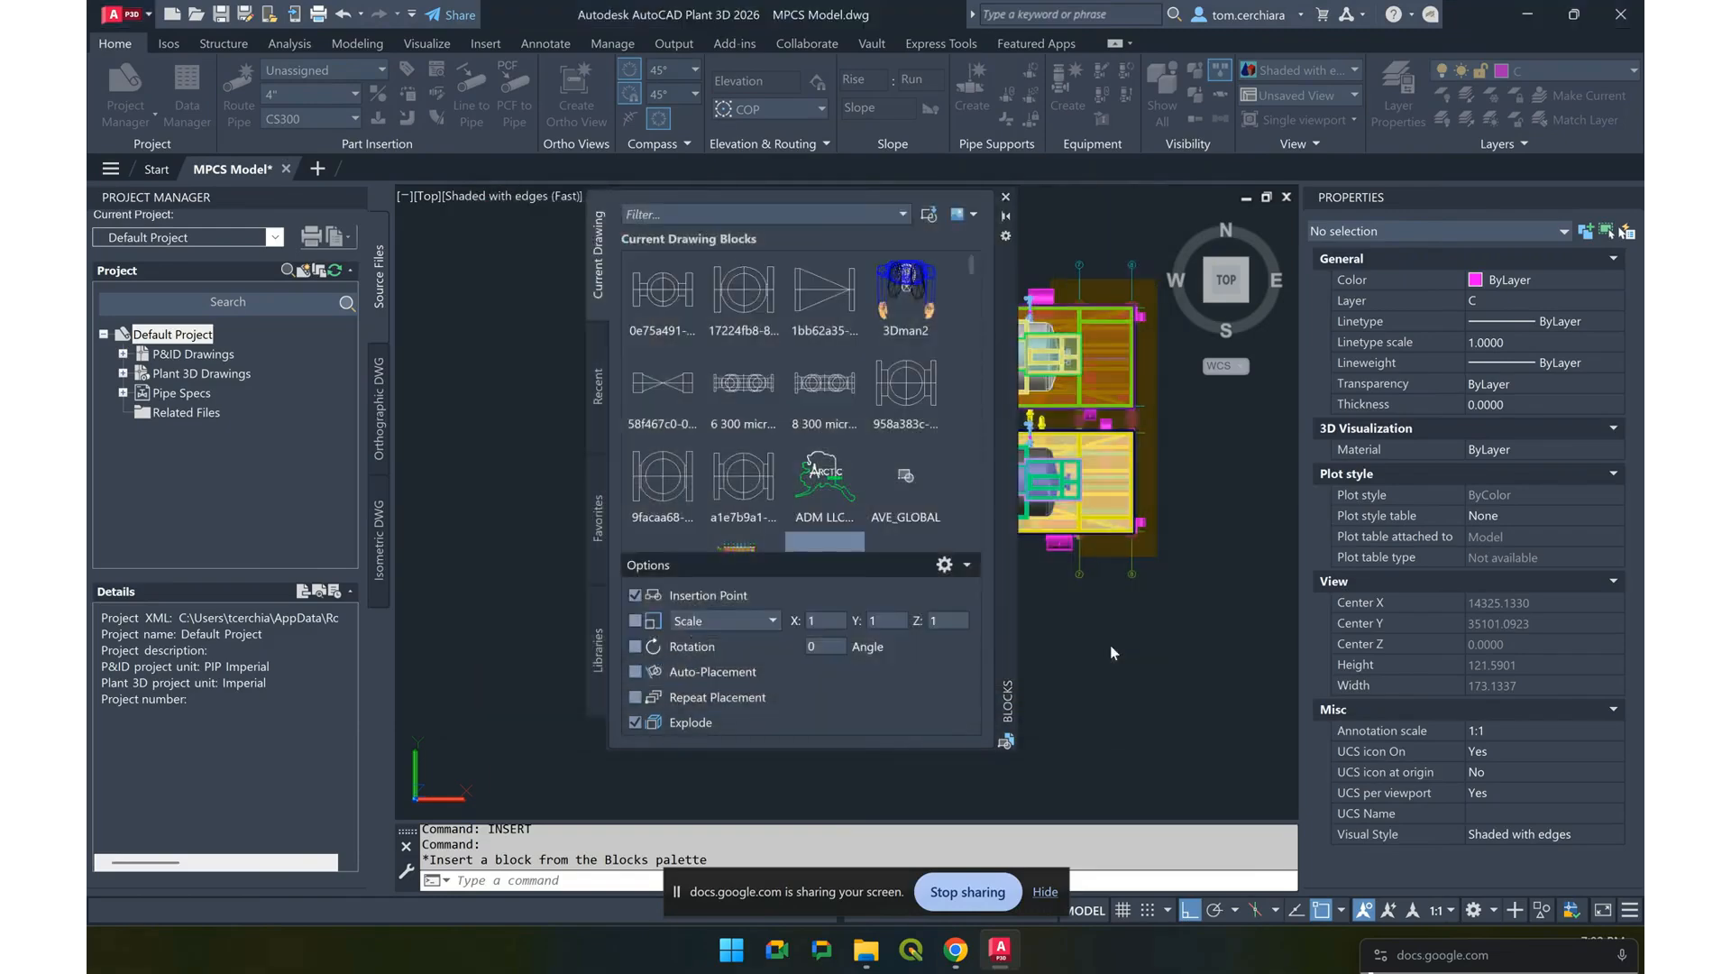
{"action": "left_click", "coordinate": [1047, 893]}
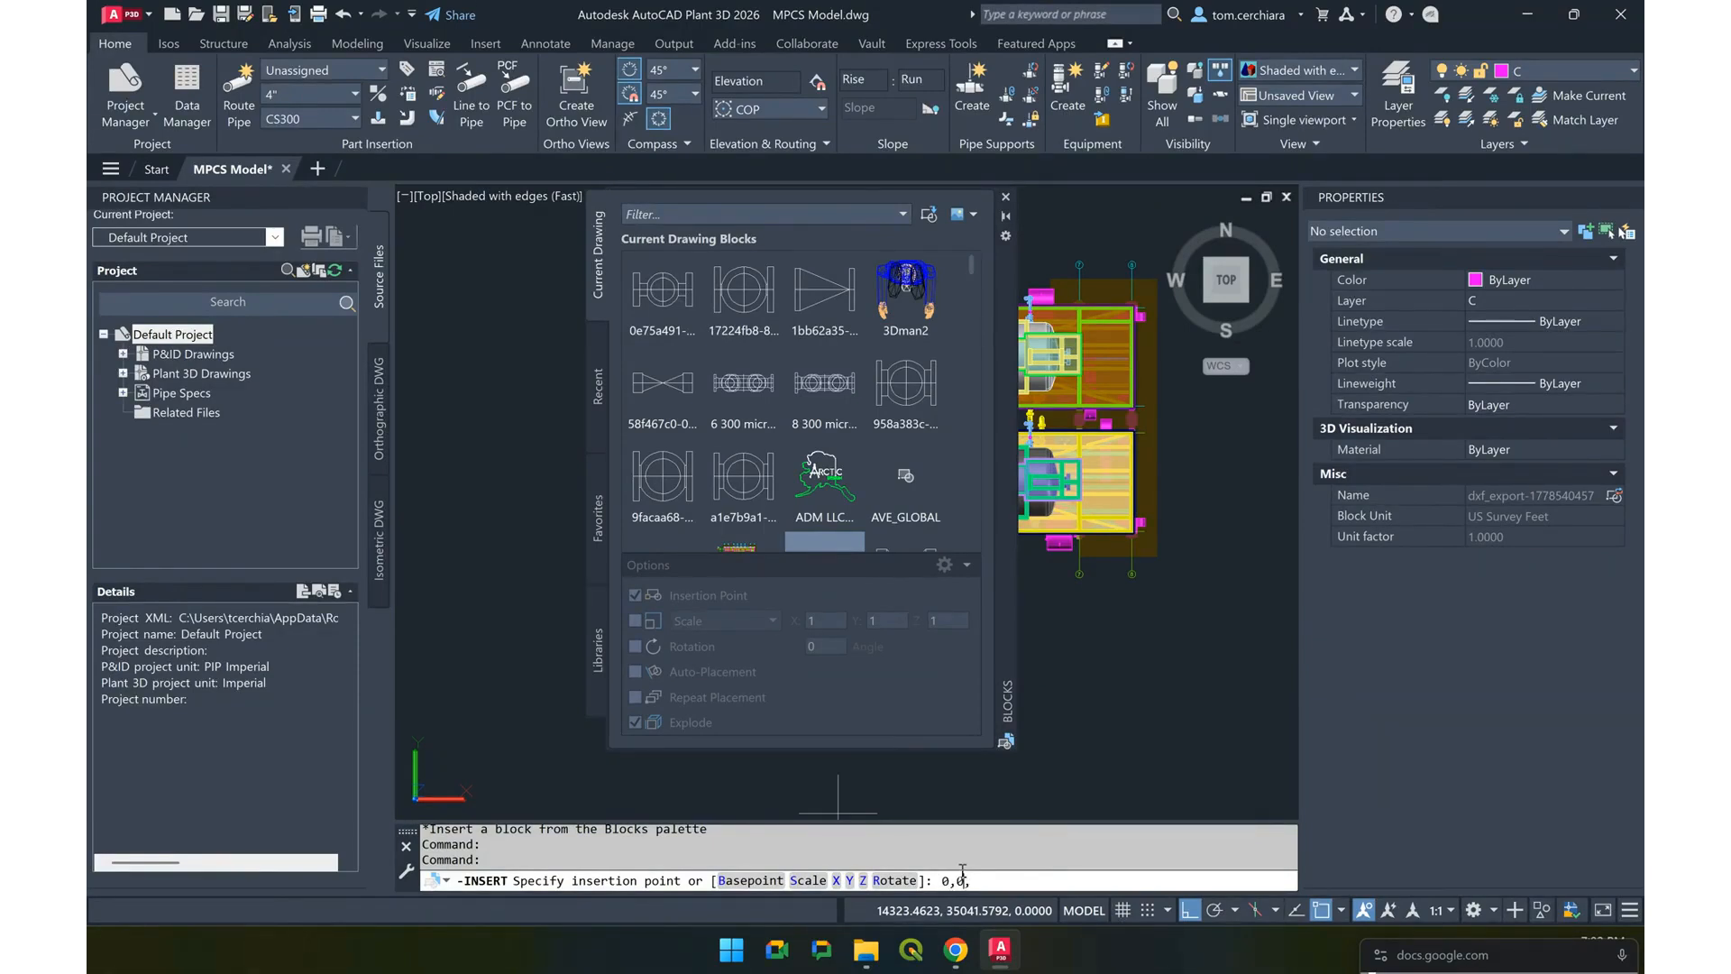
{"action": "key", "text": "Return"}
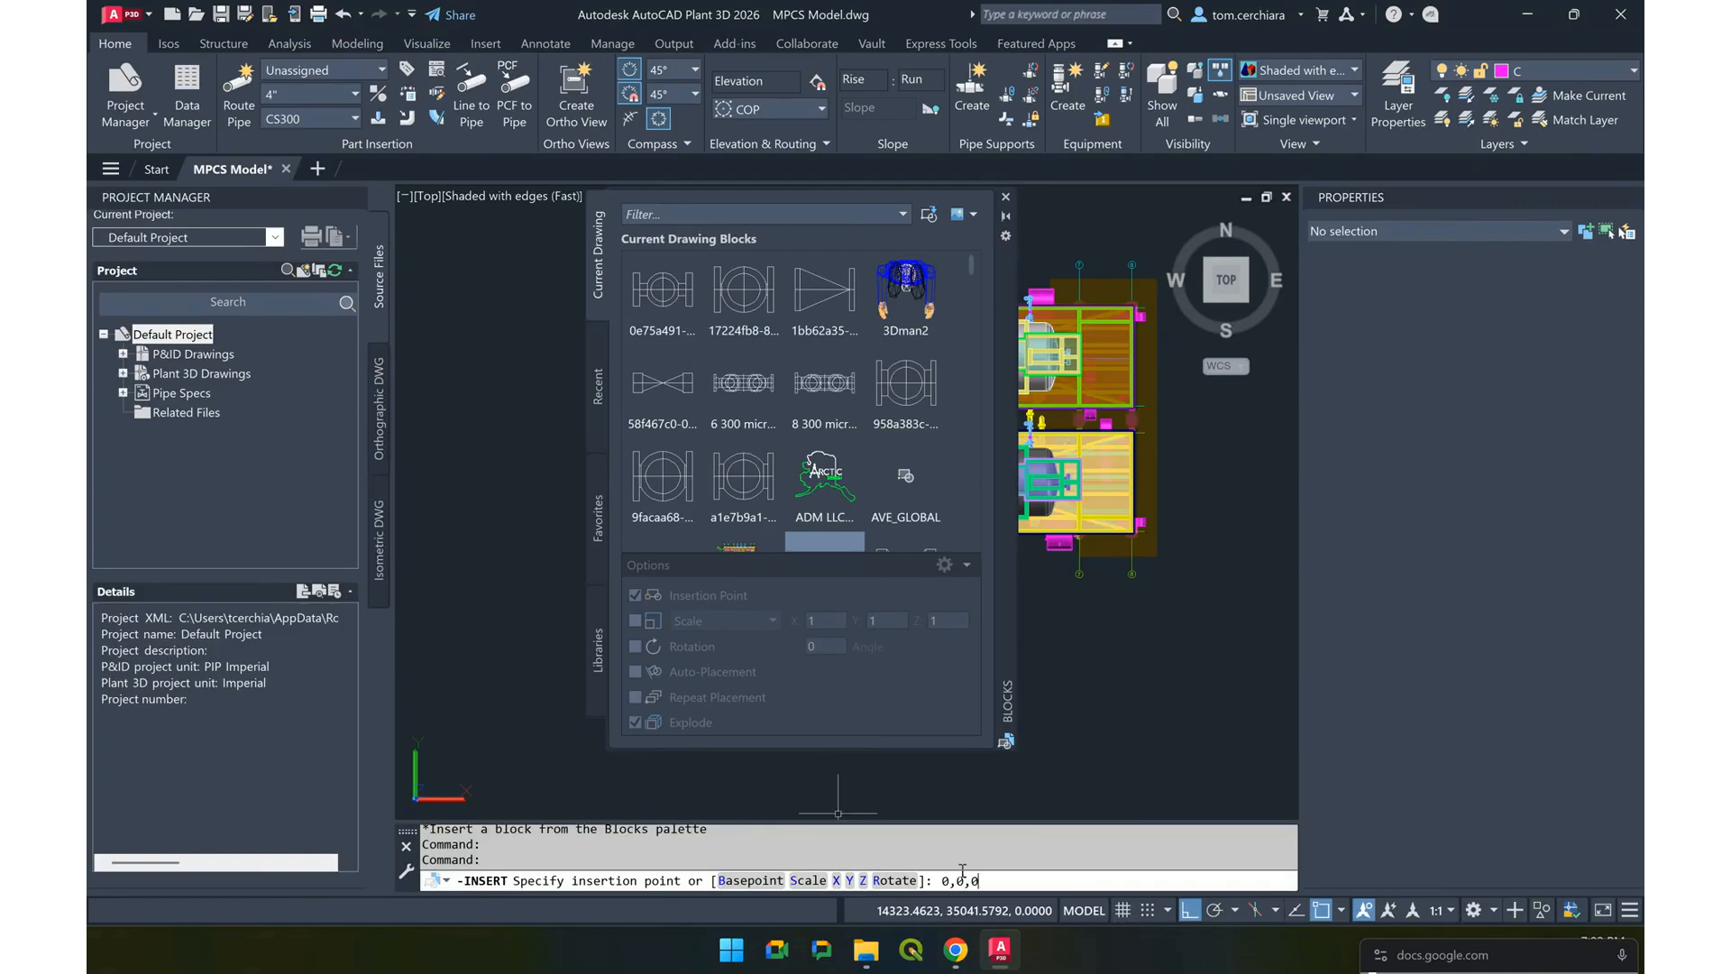
Close the Blocks palette, fit the whole drawing in view, and locate the two imported DXF polylines by selecting them
{"action": "left_click", "coordinate": [1006, 197]}
{"action": "middle_click_drag", "start_coordinate": [819, 355], "coordinate": [821, 354], "text": "shift"}
{"action": "middle_click", "coordinate": [845, 348]}
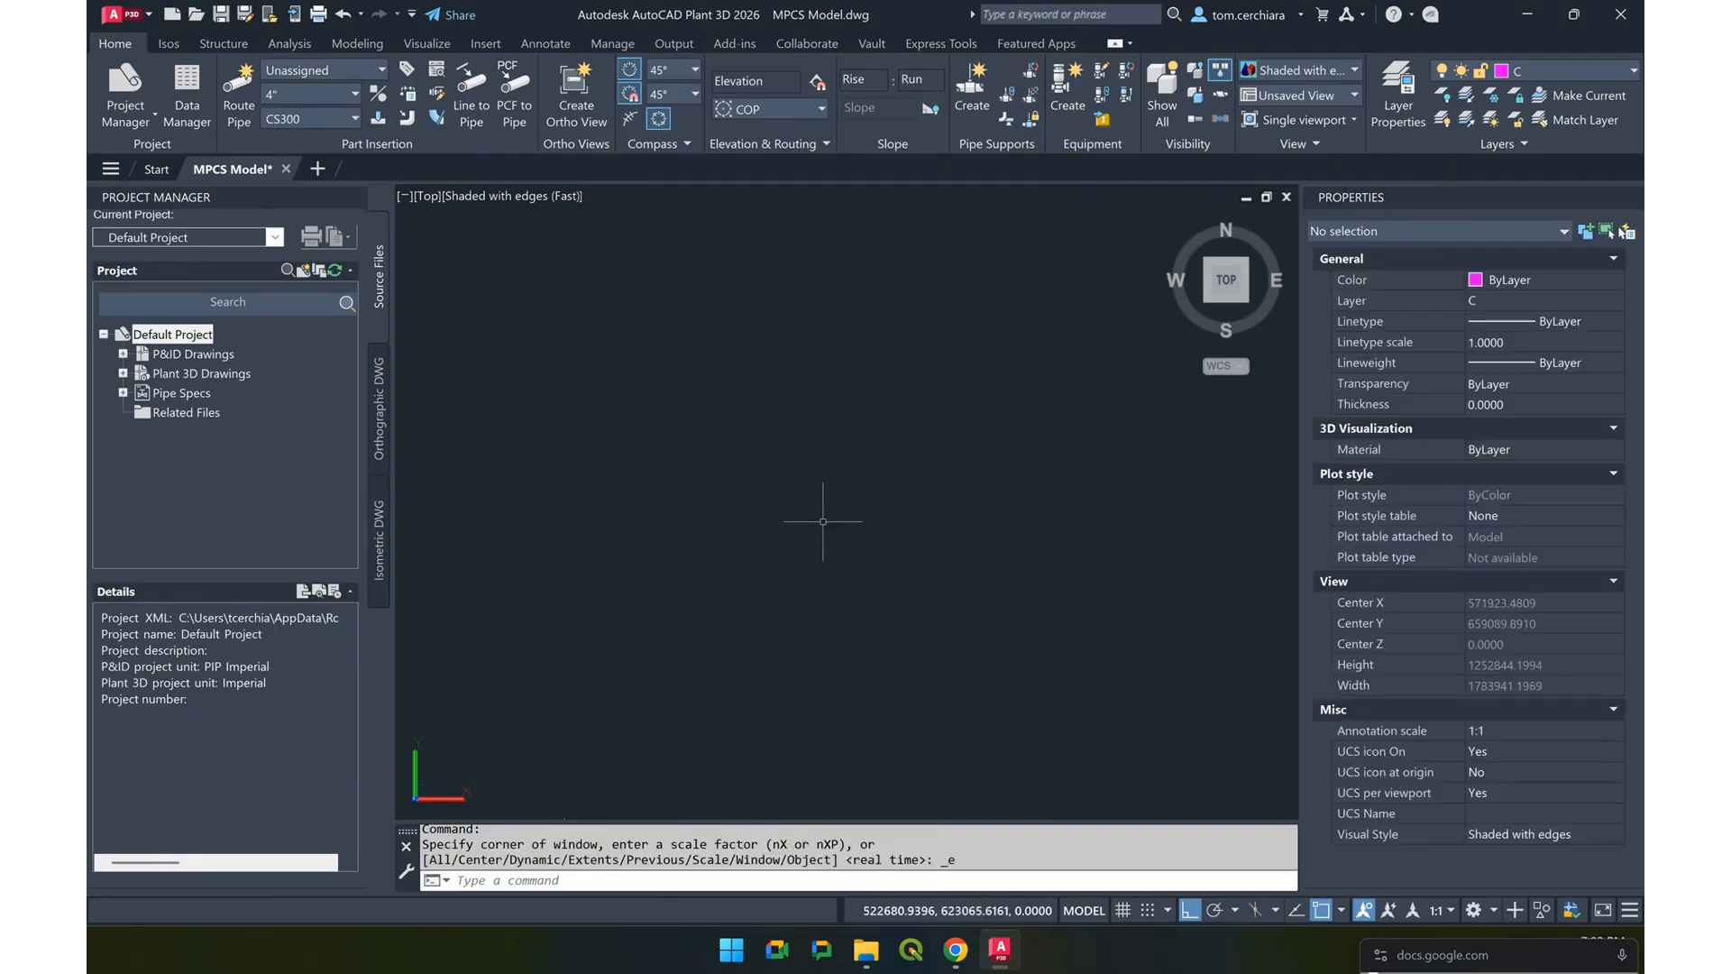
{"action": "left_click", "coordinate": [1285, 568]}
{"action": "left_click", "coordinate": [914, 334]}
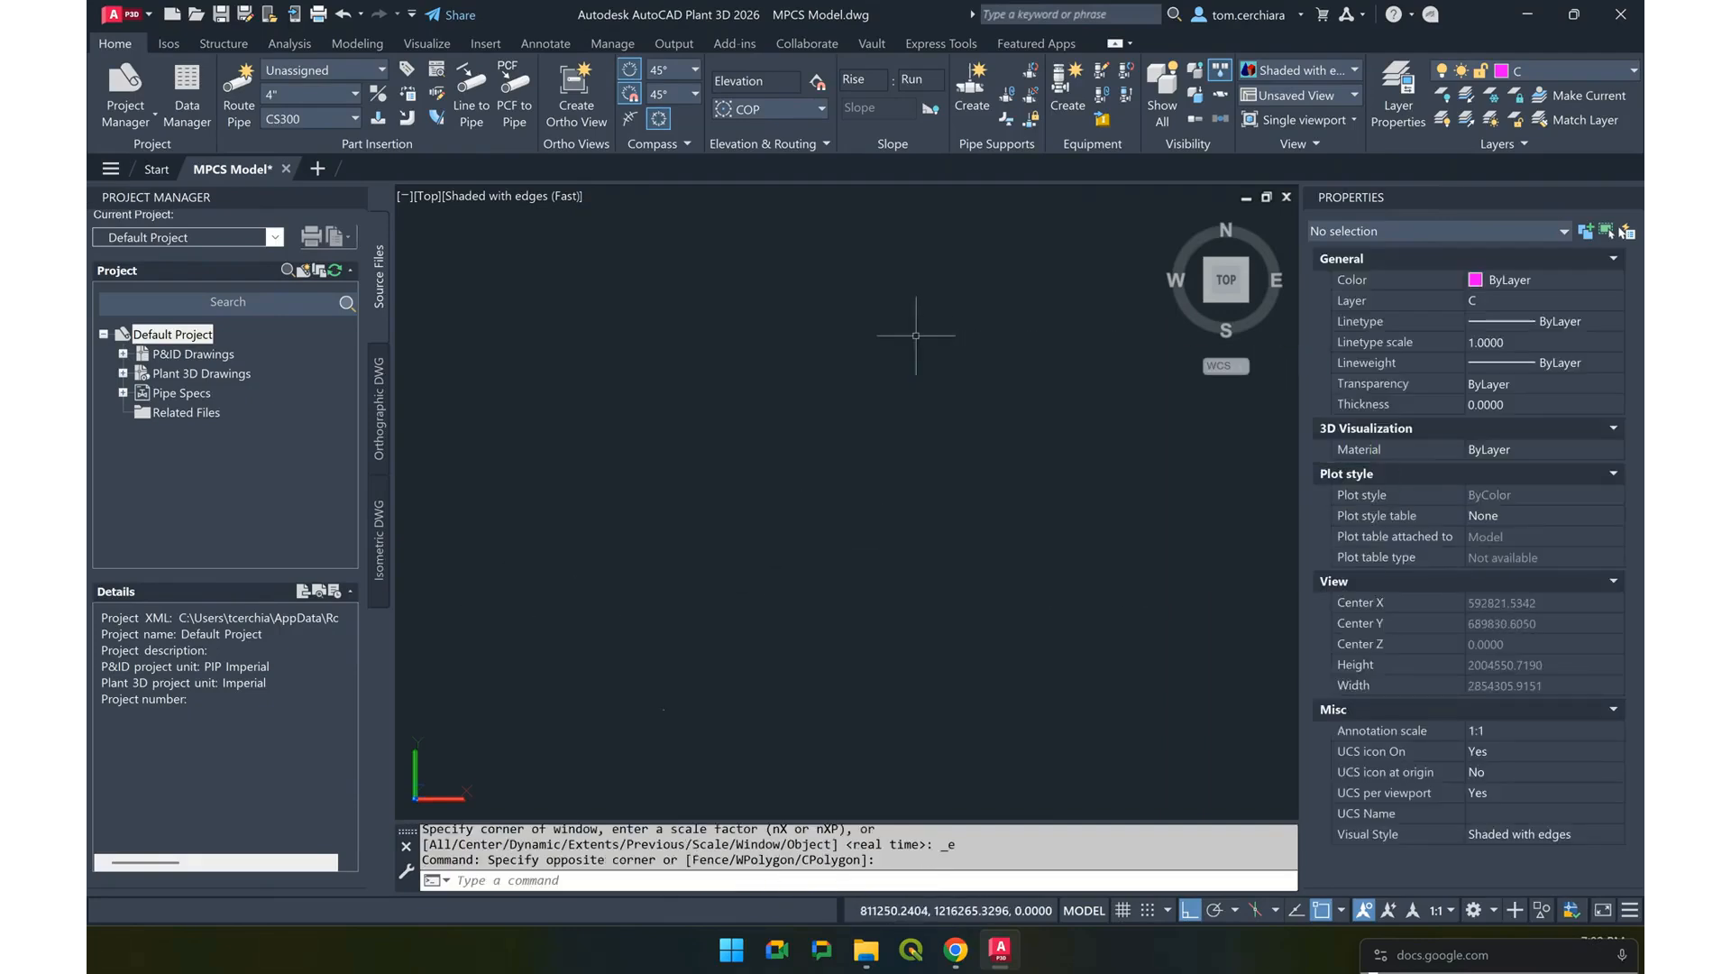
{"action": "left_click", "coordinate": [1070, 502]}
{"action": "left_click", "coordinate": [683, 238]}
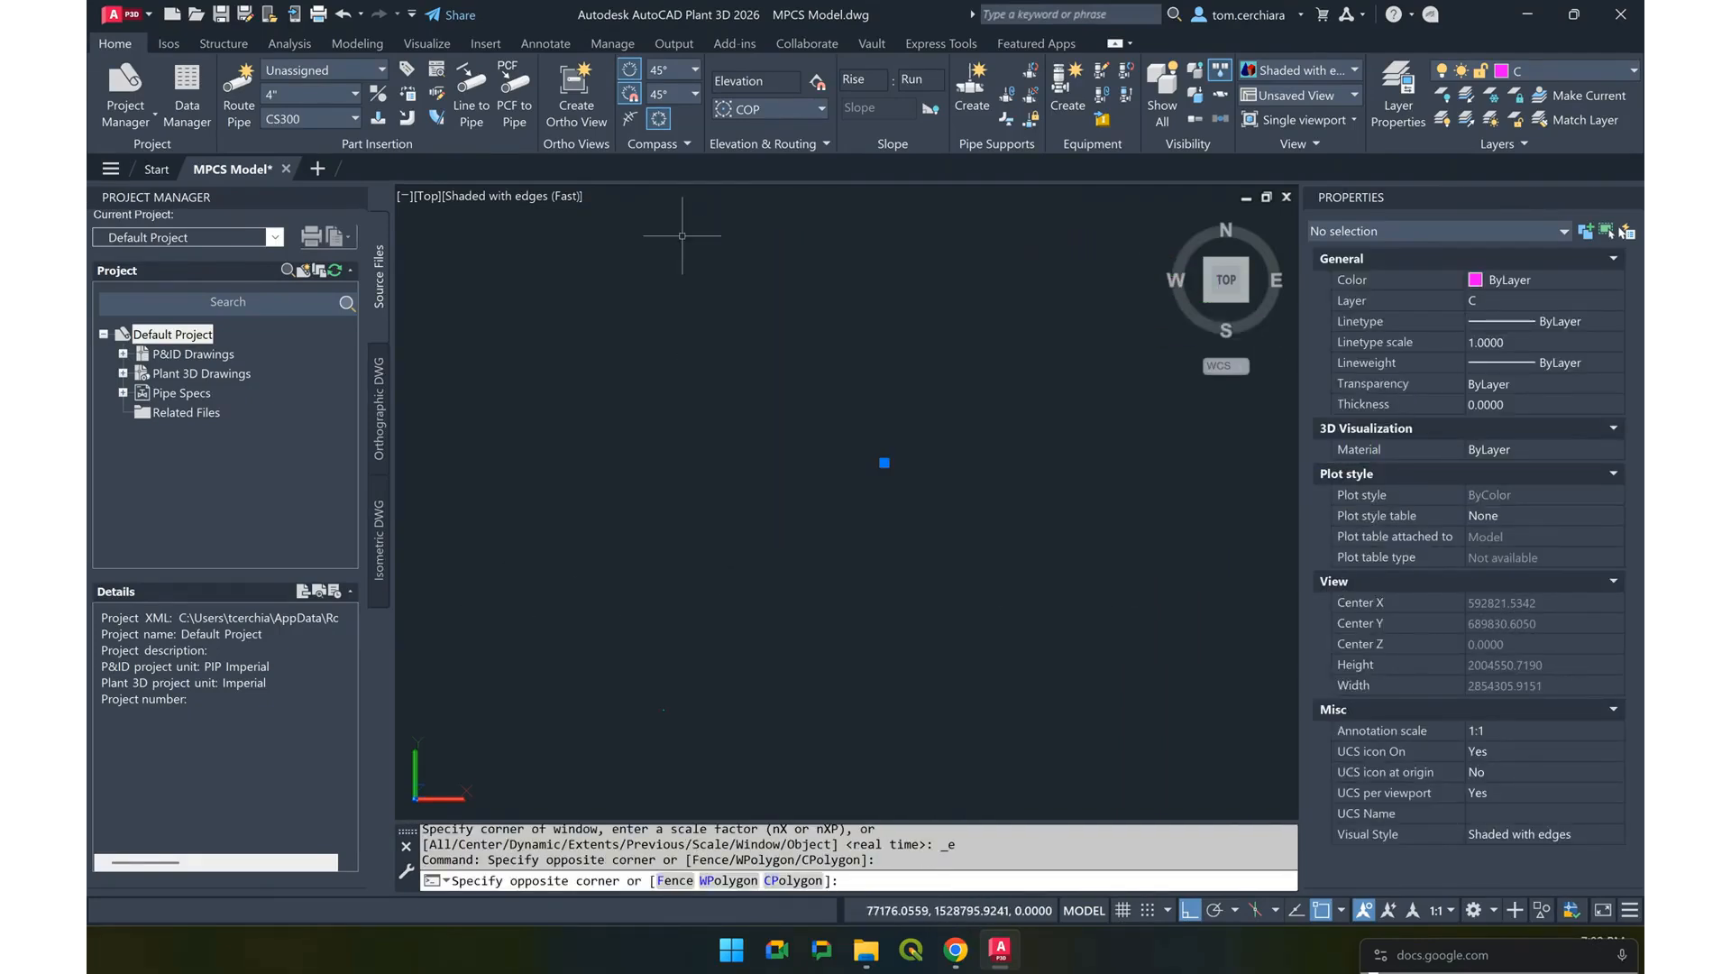
{"action": "scroll", "coordinate": [856, 442], "scroll_direction": "up", "scroll_amount": 12}
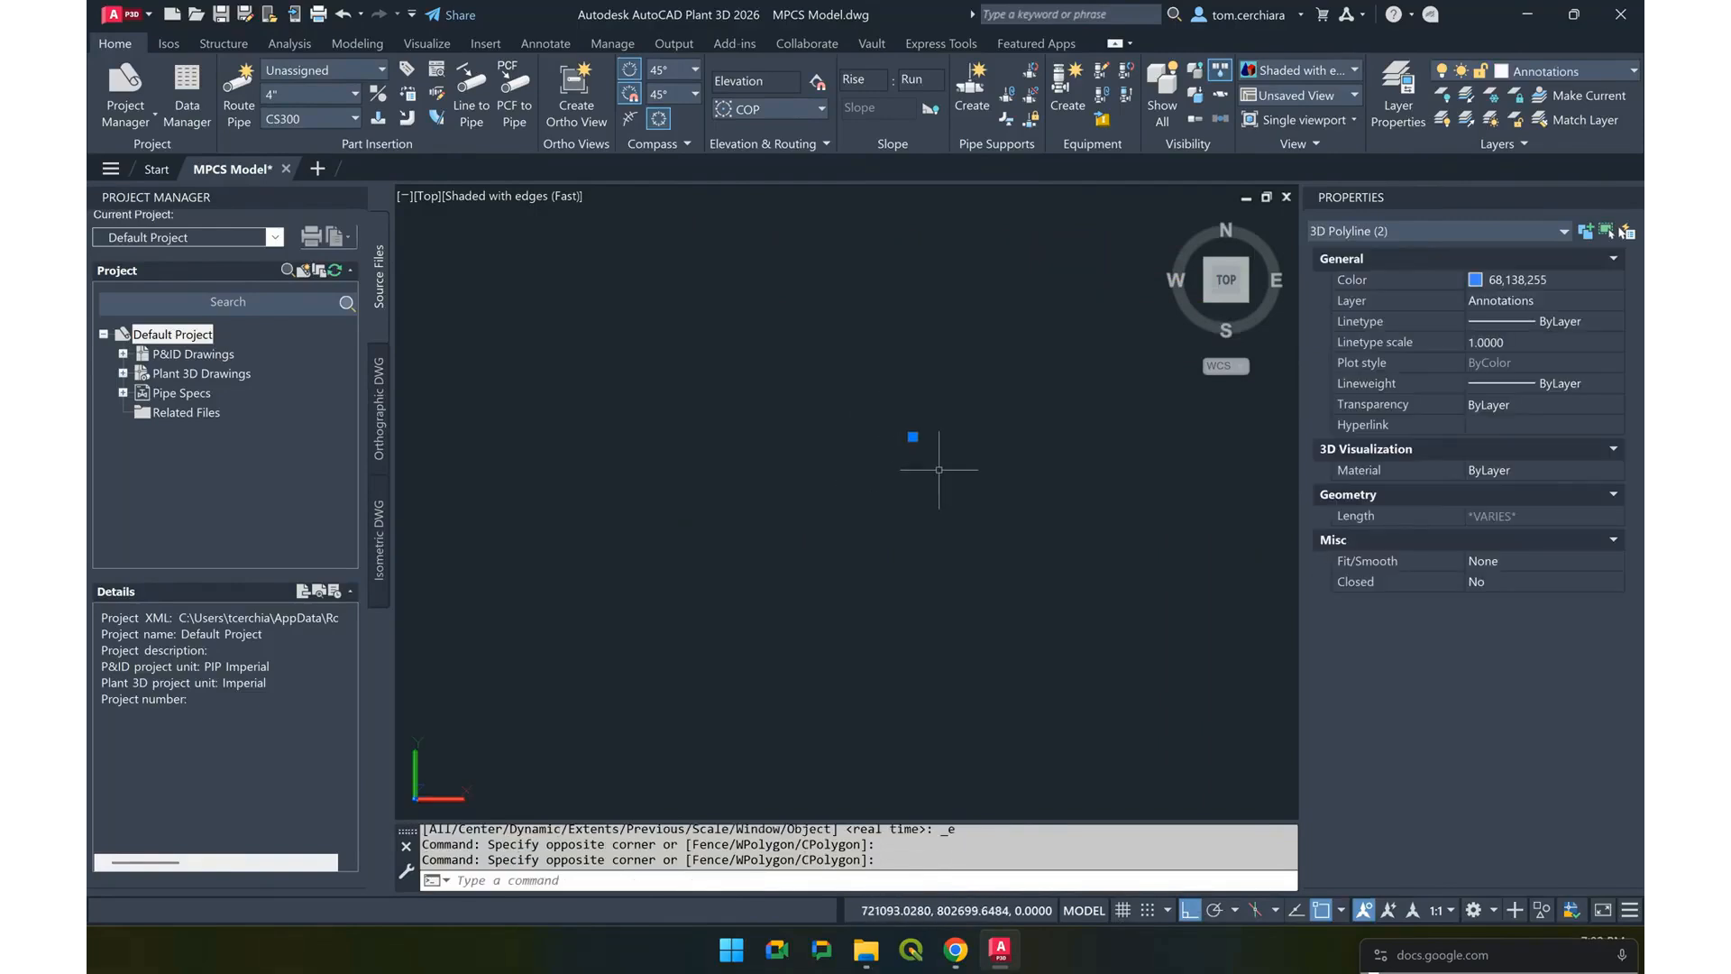
{"action": "scroll", "coordinate": [837, 352], "scroll_direction": "up", "scroll_amount": 12}
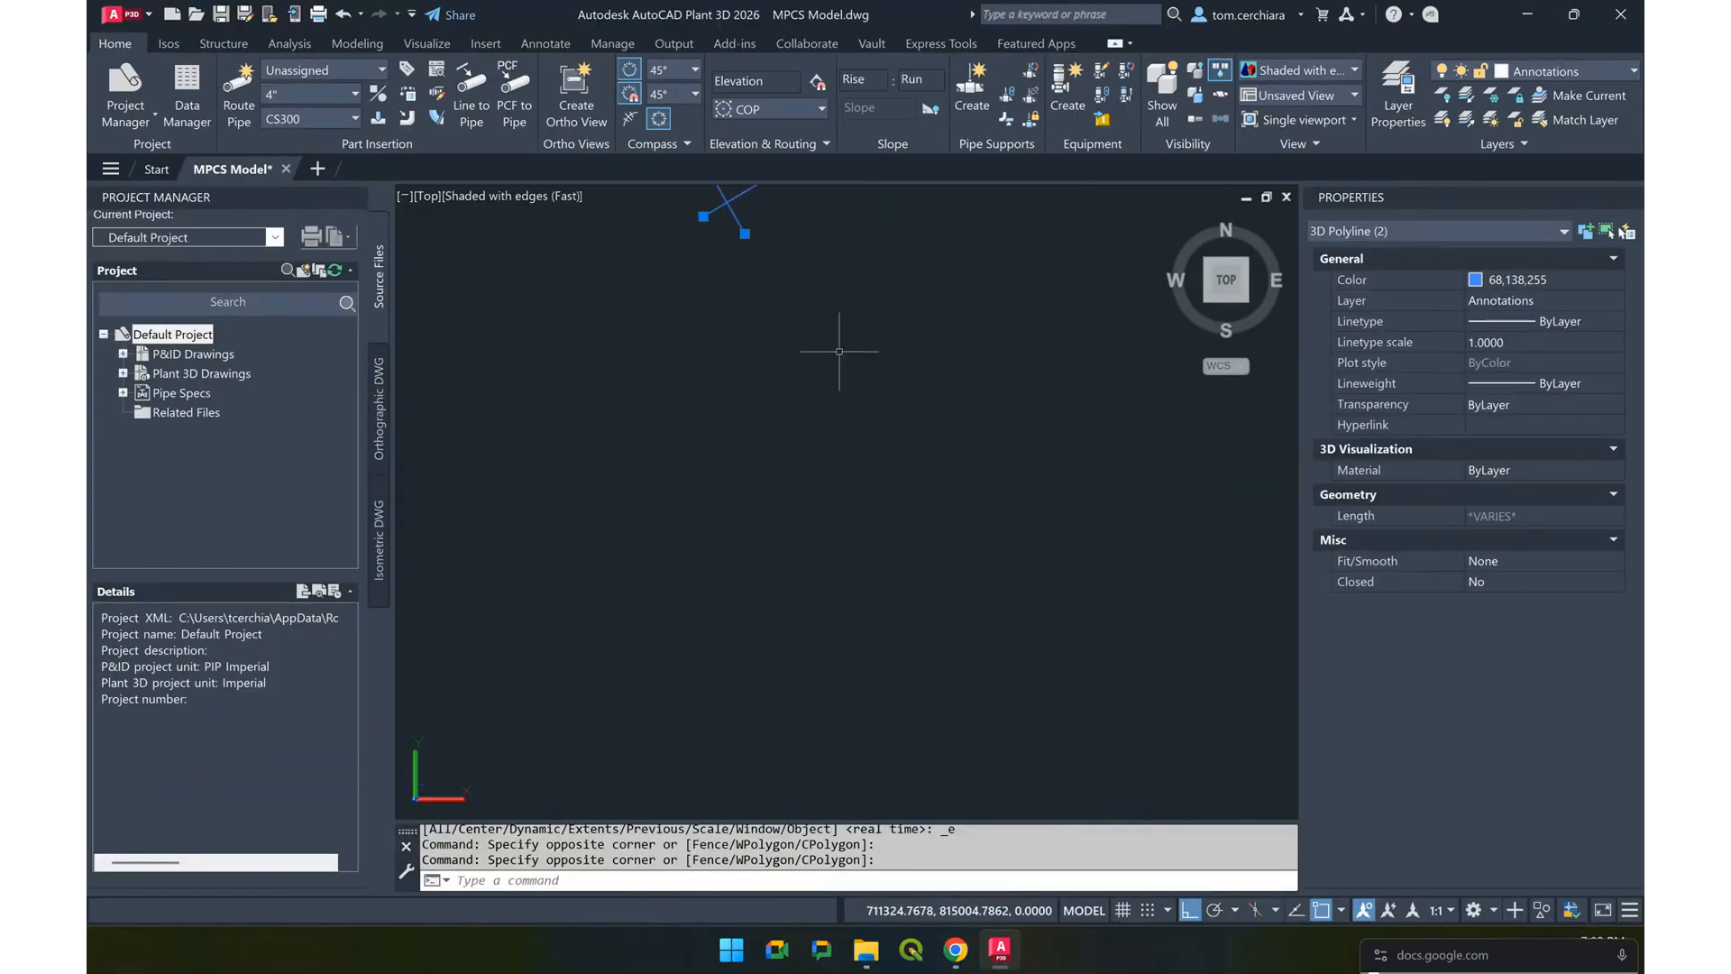
{"action": "key", "text": "Escape"}
{"action": "middle_click_drag", "start_coordinate": [852, 385], "coordinate": [1027, 592]}
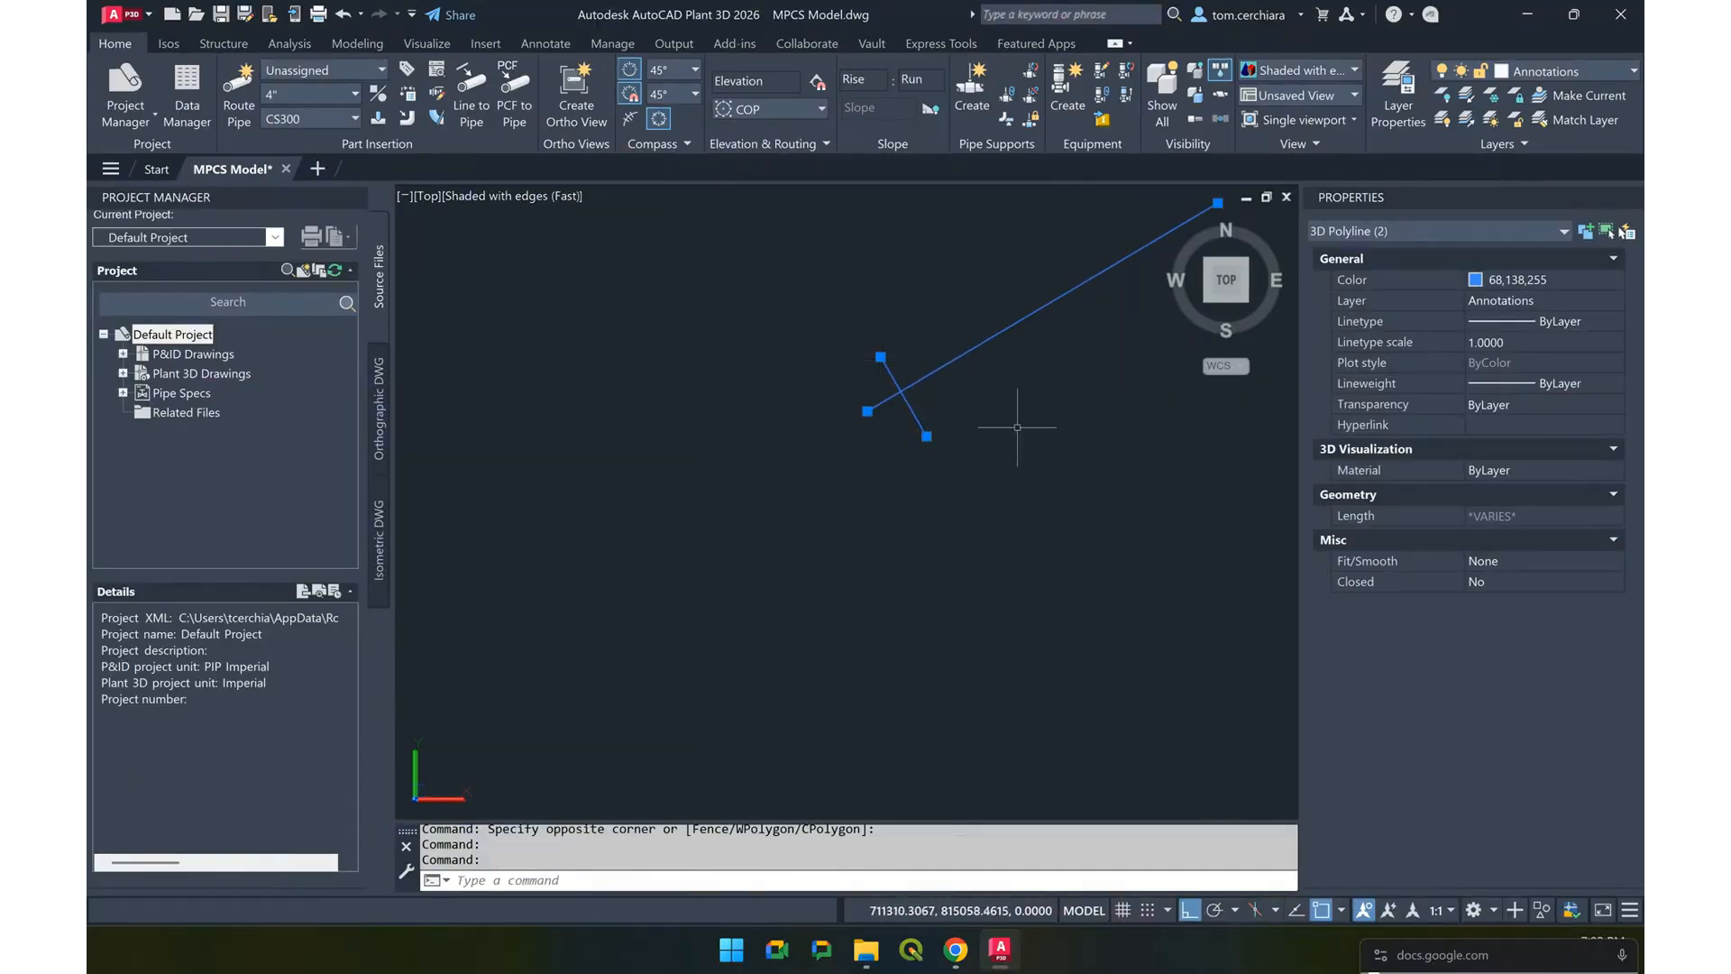
Erase the short crossing polyline, keeping only the long imported reference line
{"action": "left_click", "coordinate": [942, 427]}
{"action": "left_click", "coordinate": [922, 435]}
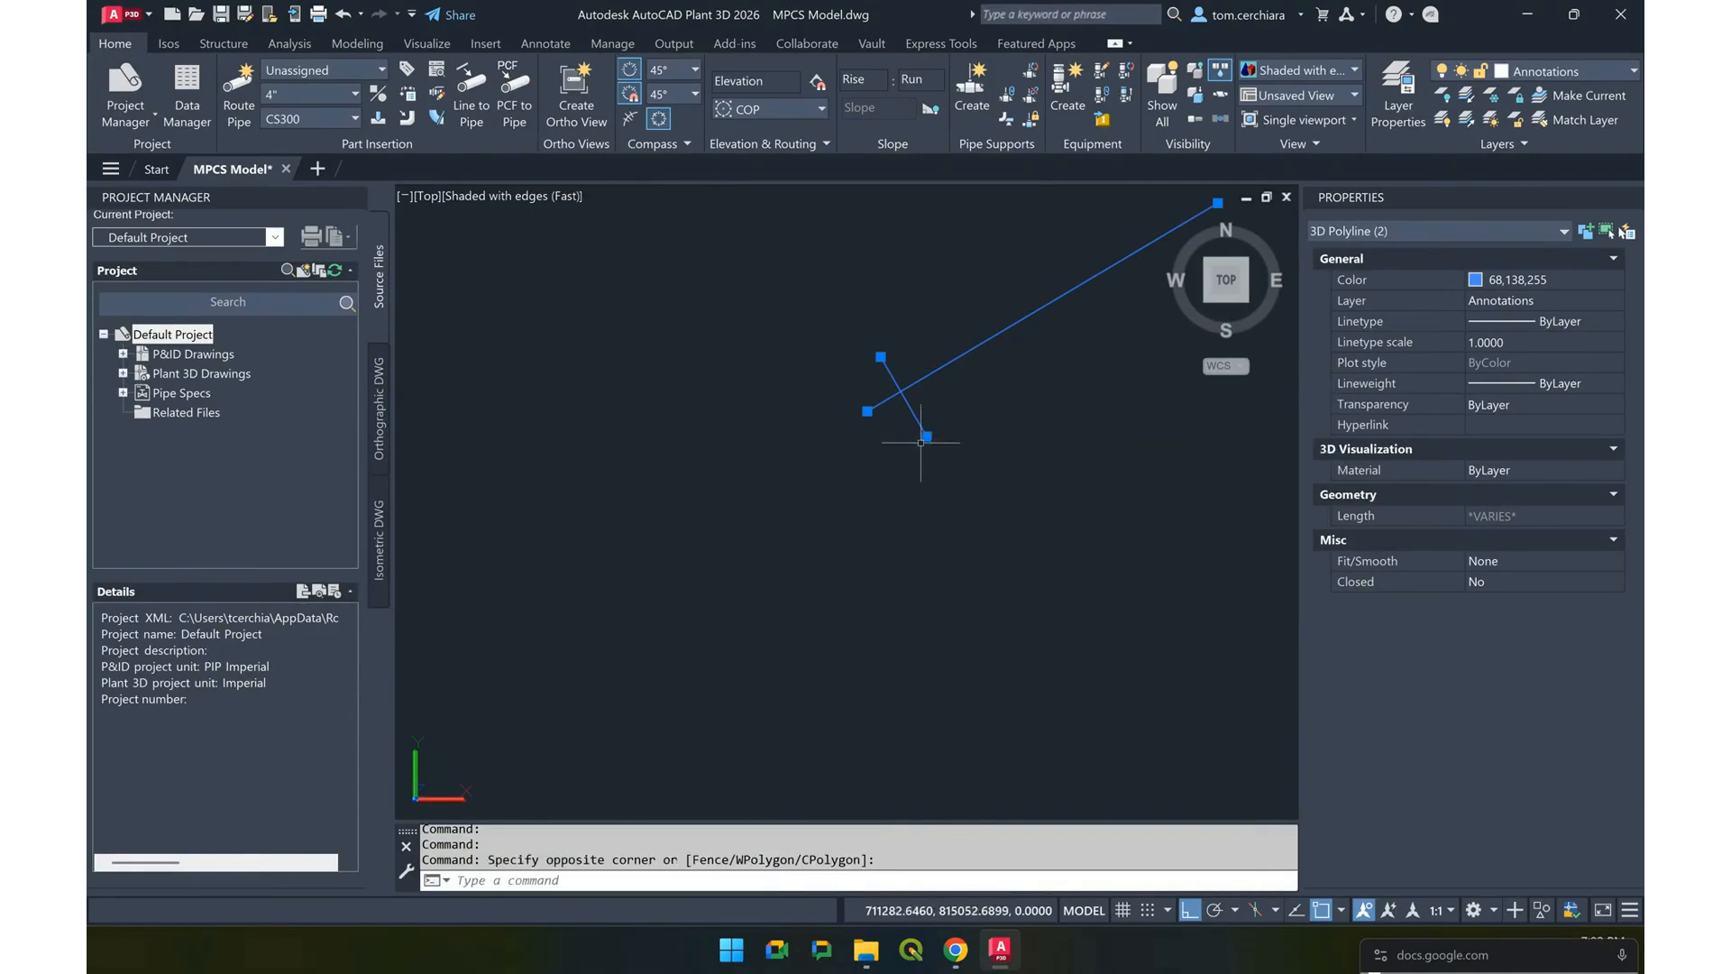
{"action": "key", "text": "Escape"}
{"action": "left_click", "coordinate": [985, 451]}
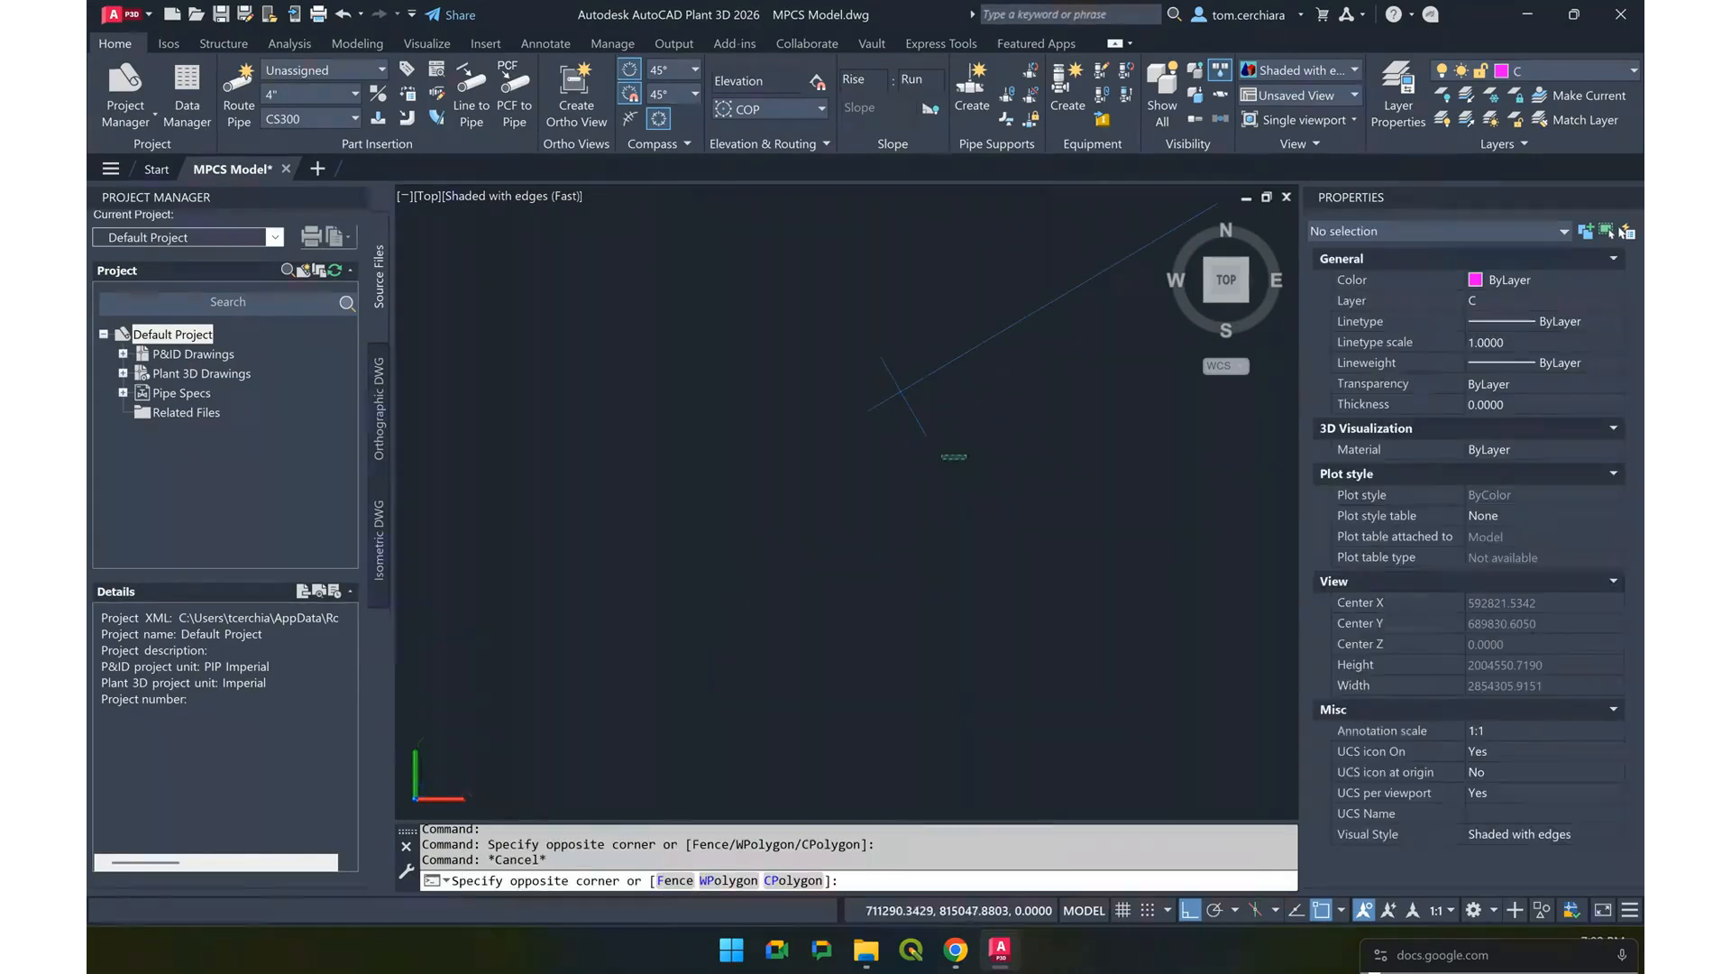
{"action": "left_click", "coordinate": [912, 433]}
{"action": "key", "text": "Delete"}
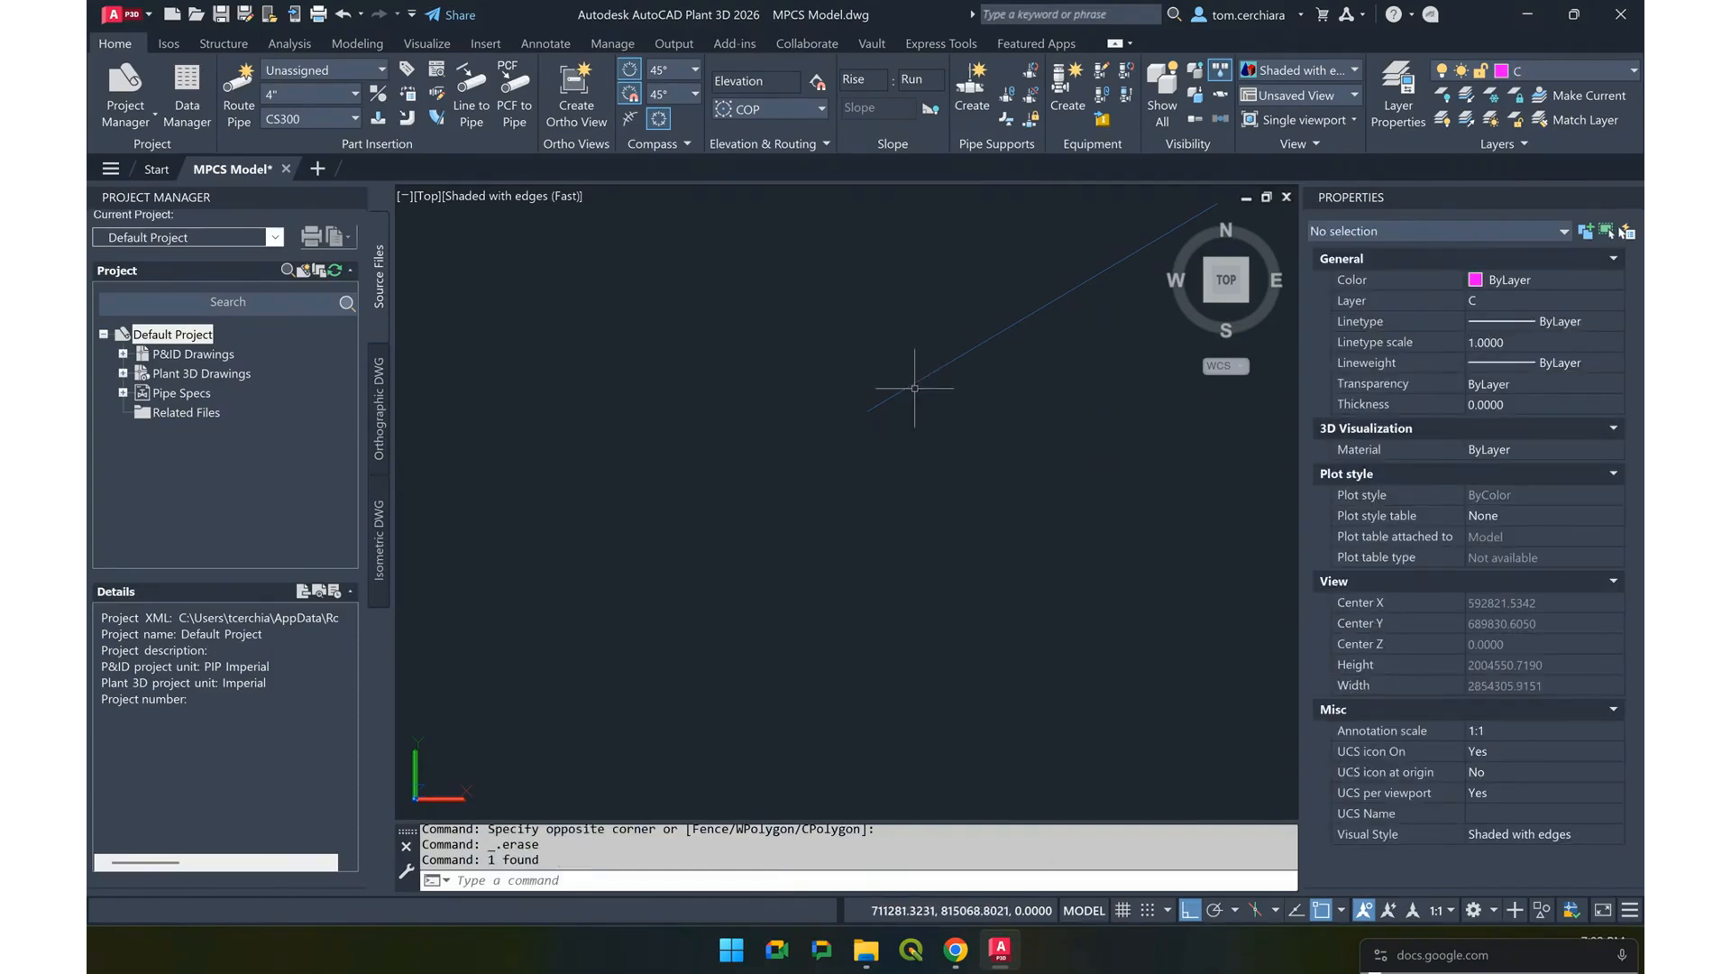
With Ortho off, draw a line from the reference line's southwest end to the northwest corner of the plant's walkway beside grid B
{"action": "type", "text": "L"}
{"action": "key", "text": "Return"}
{"action": "left_click", "coordinate": [893, 412]}
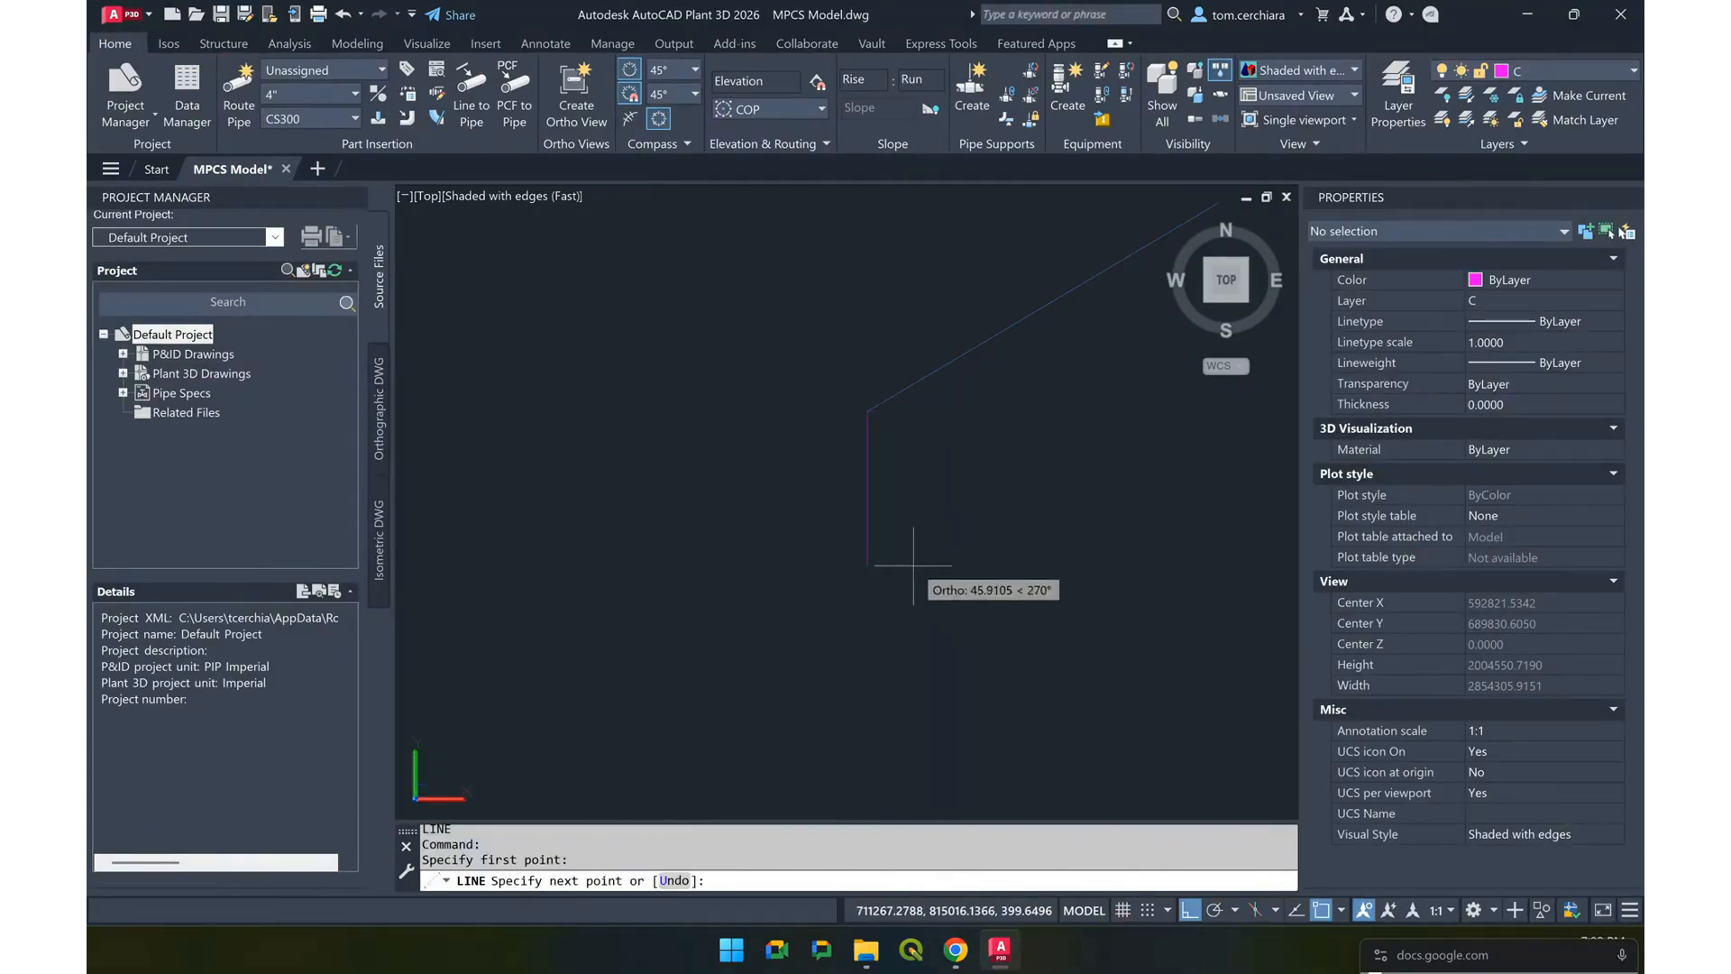
{"action": "left_click", "coordinate": [1188, 911]}
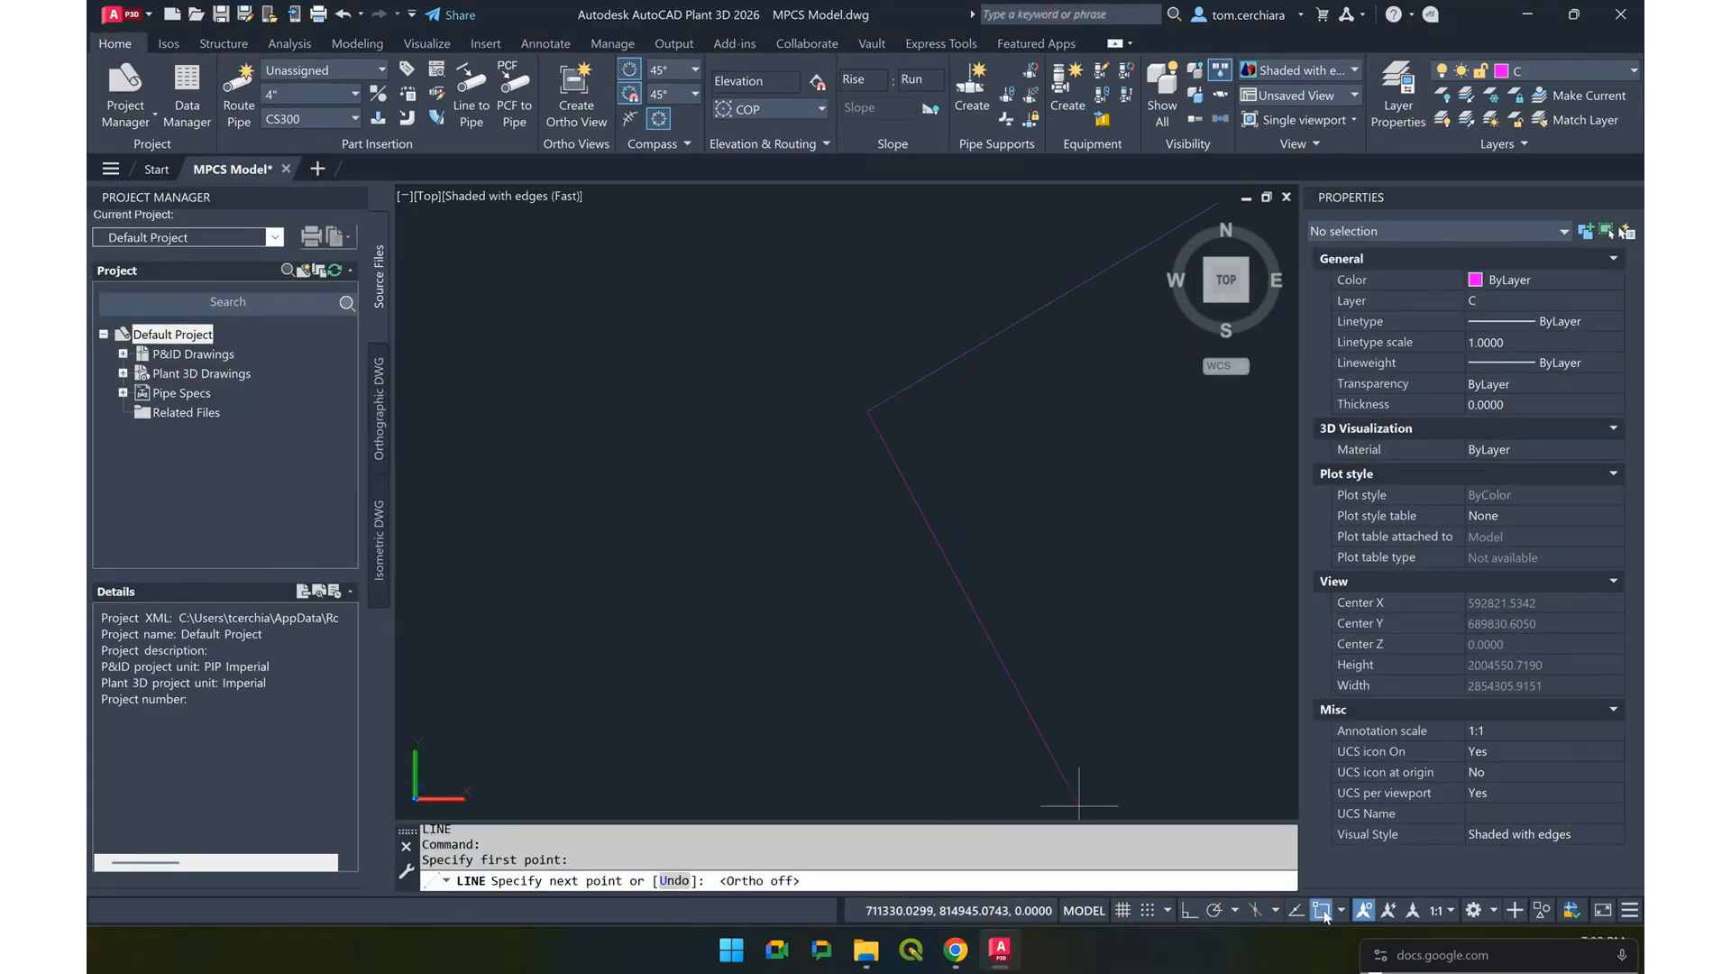
{"action": "right_click", "coordinate": [1325, 913]}
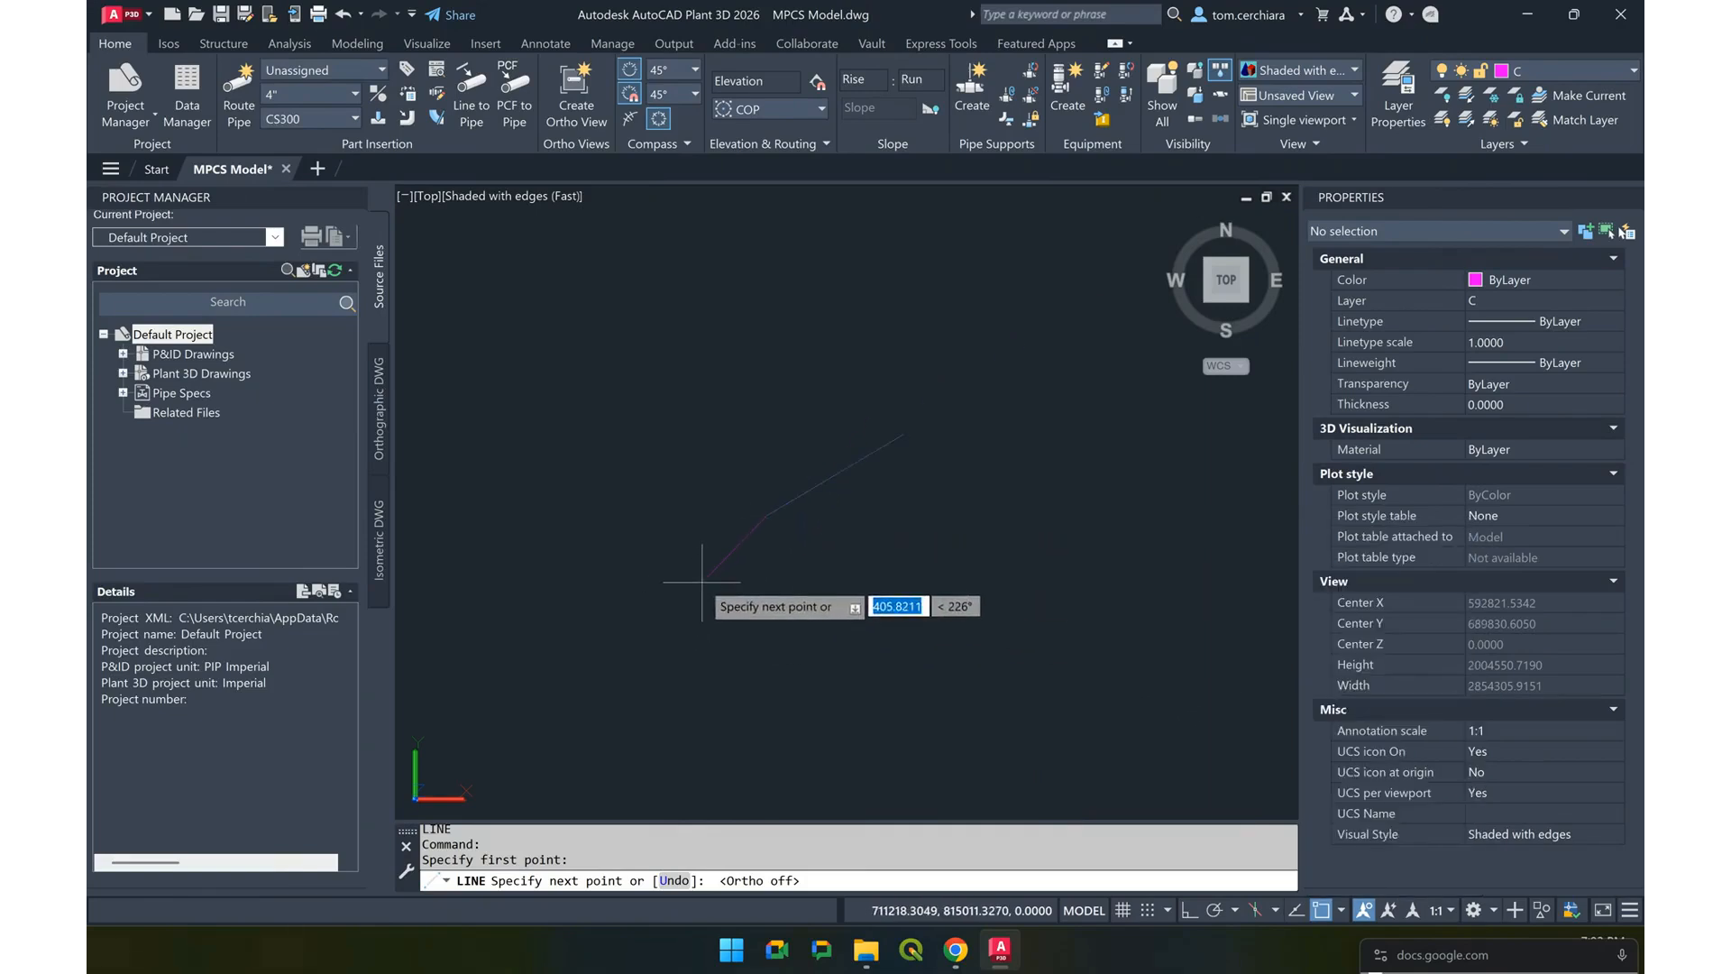
{"action": "scroll", "coordinate": [703, 582], "scroll_direction": "up", "scroll_amount": 10}
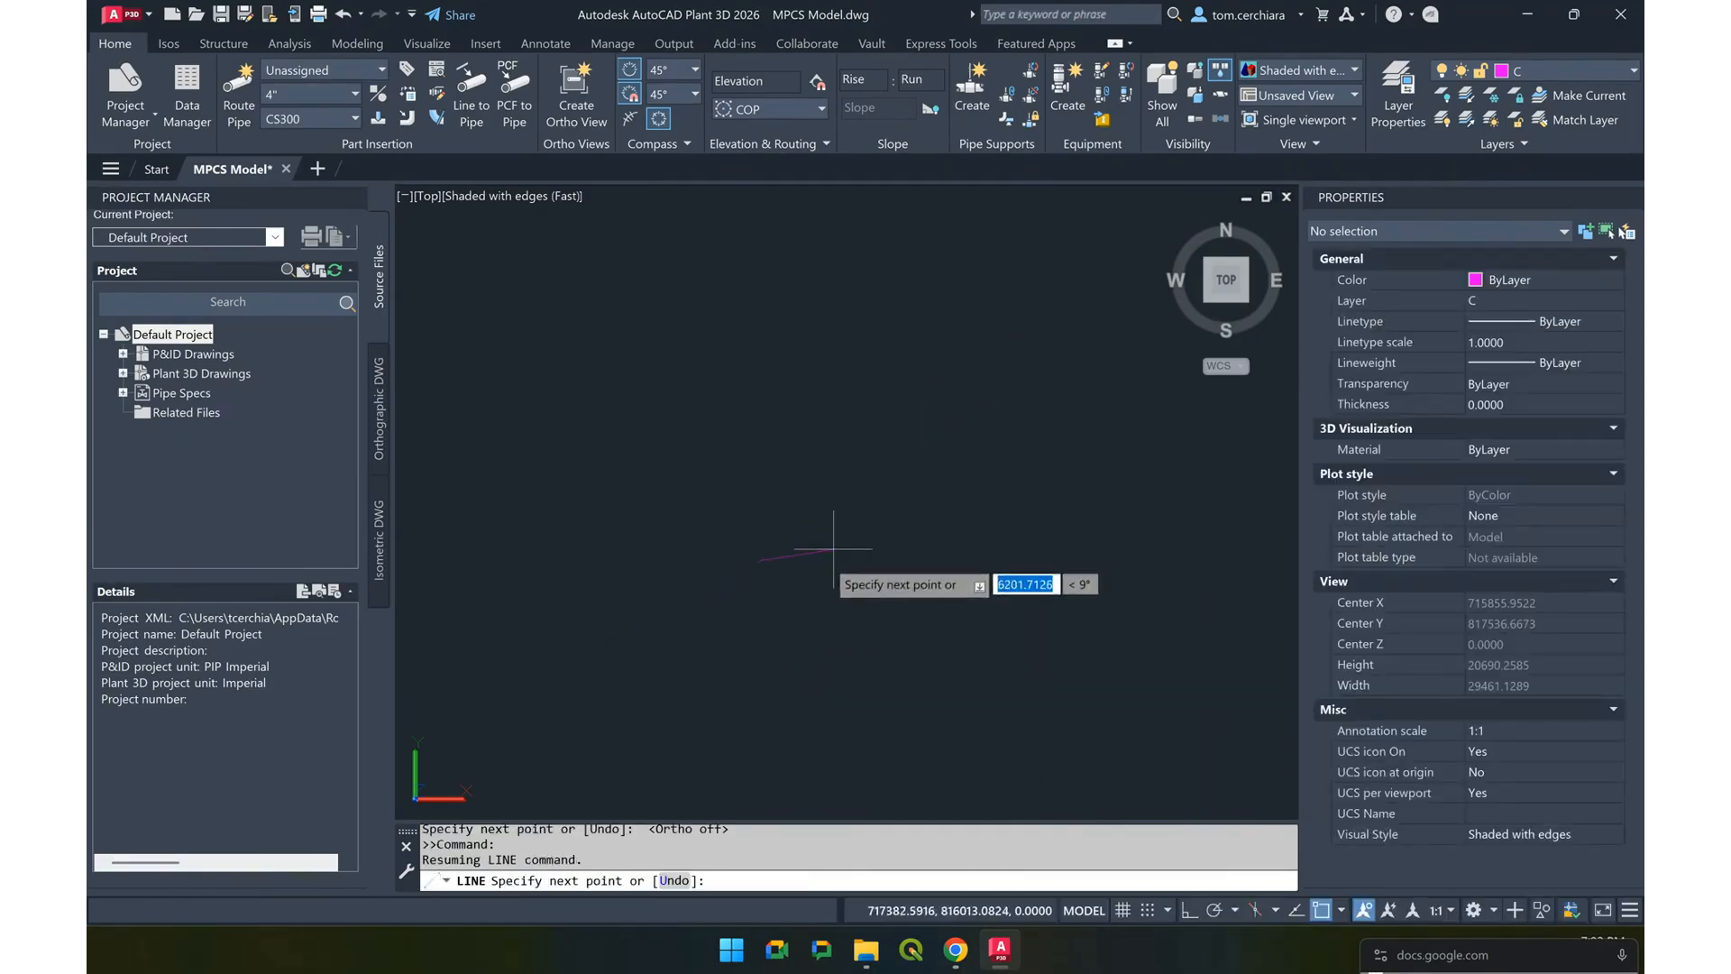
{"action": "scroll", "coordinate": [796, 606], "scroll_direction": "down", "scroll_amount": 4}
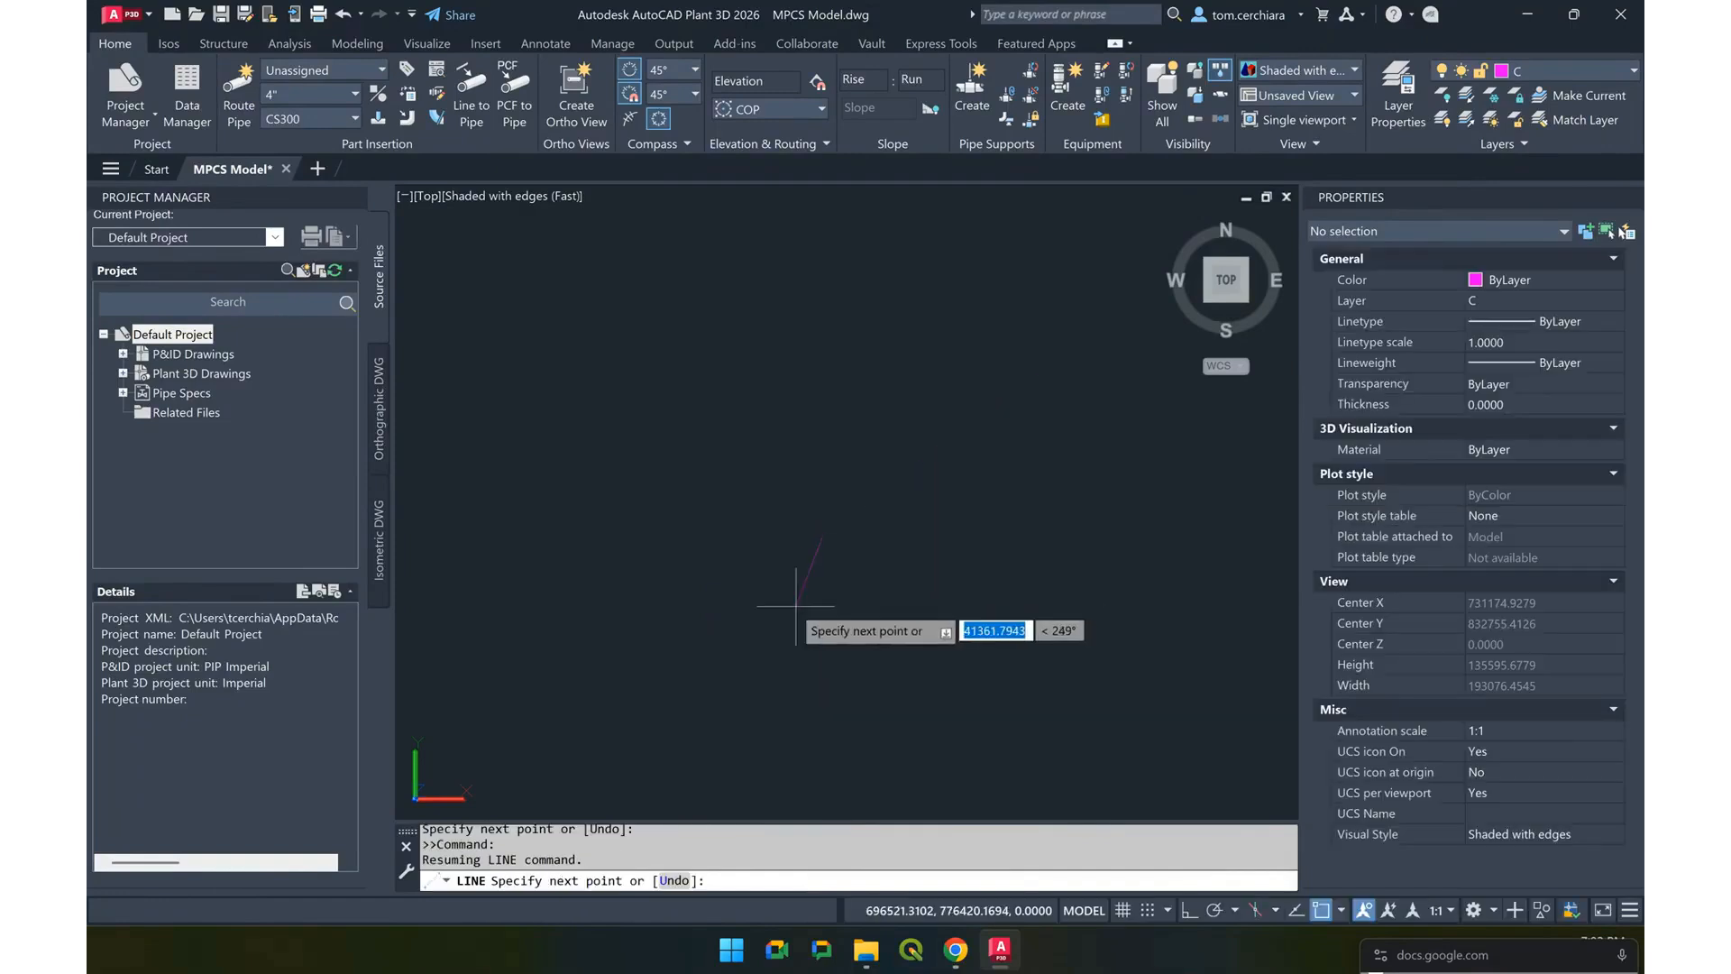
{"action": "middle_click_drag", "start_coordinate": [760, 624], "coordinate": [1028, 385]}
{"action": "scroll", "coordinate": [792, 576], "scroll_direction": "down", "scroll_amount": 2}
{"action": "scroll", "coordinate": [785, 604], "scroll_direction": "down", "scroll_amount": 1}
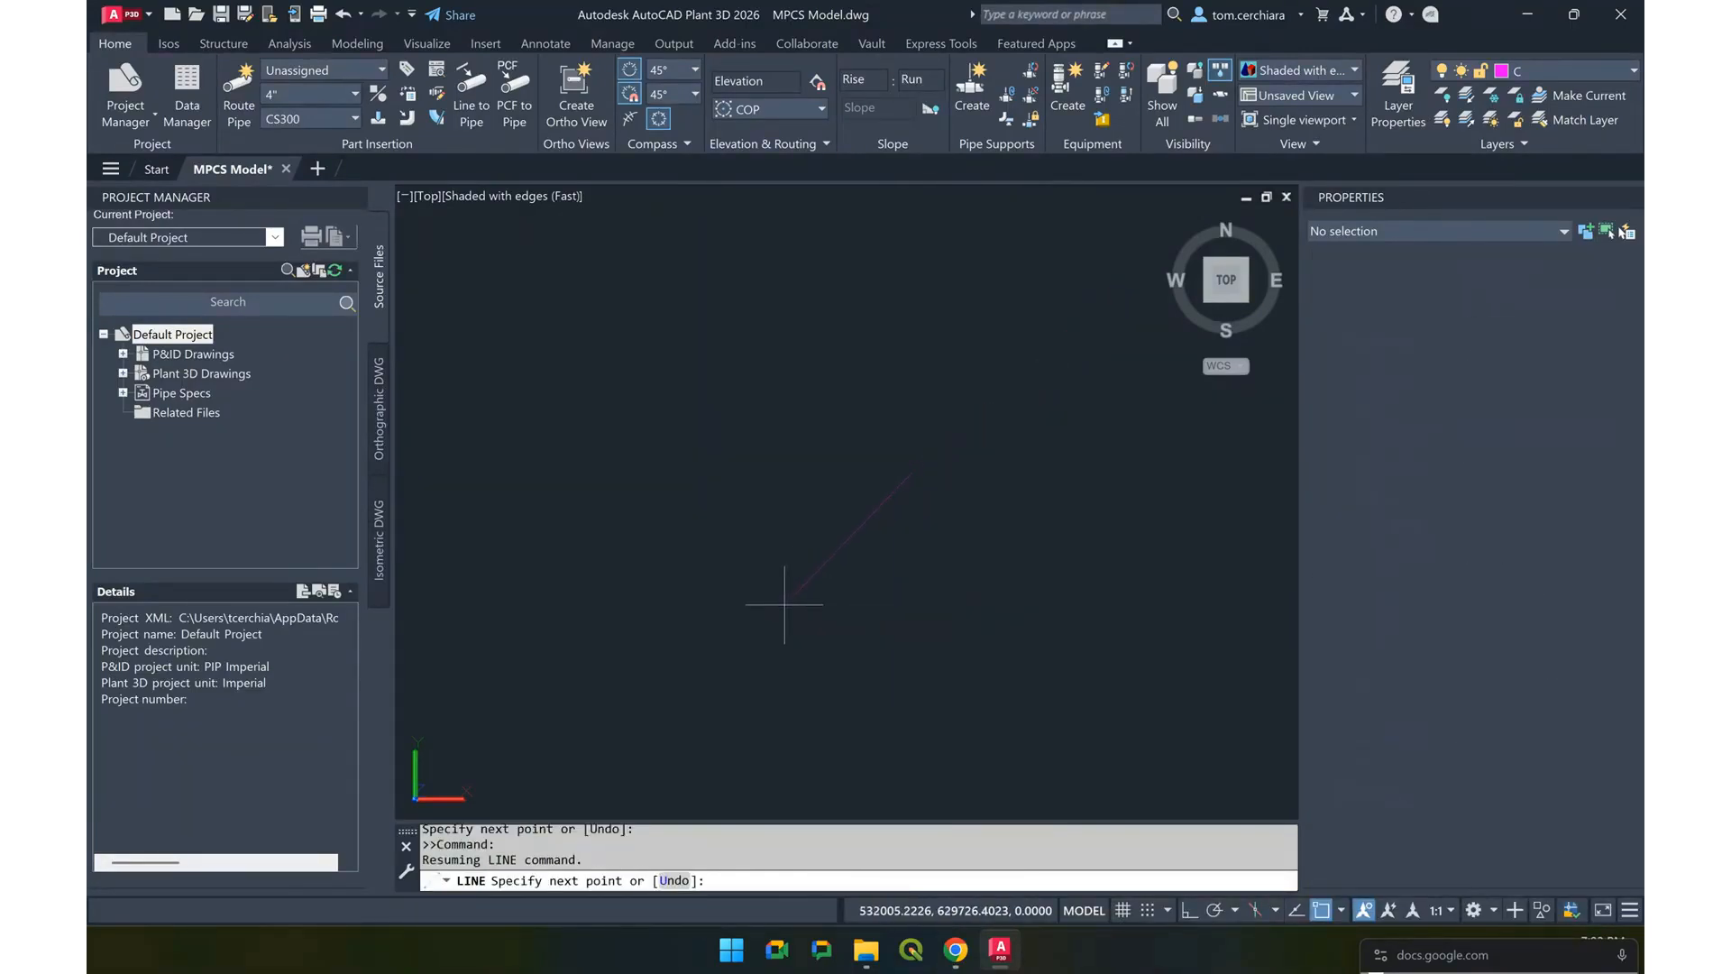
{"action": "middle_click_drag", "start_coordinate": [784, 604], "coordinate": [1164, 186]}
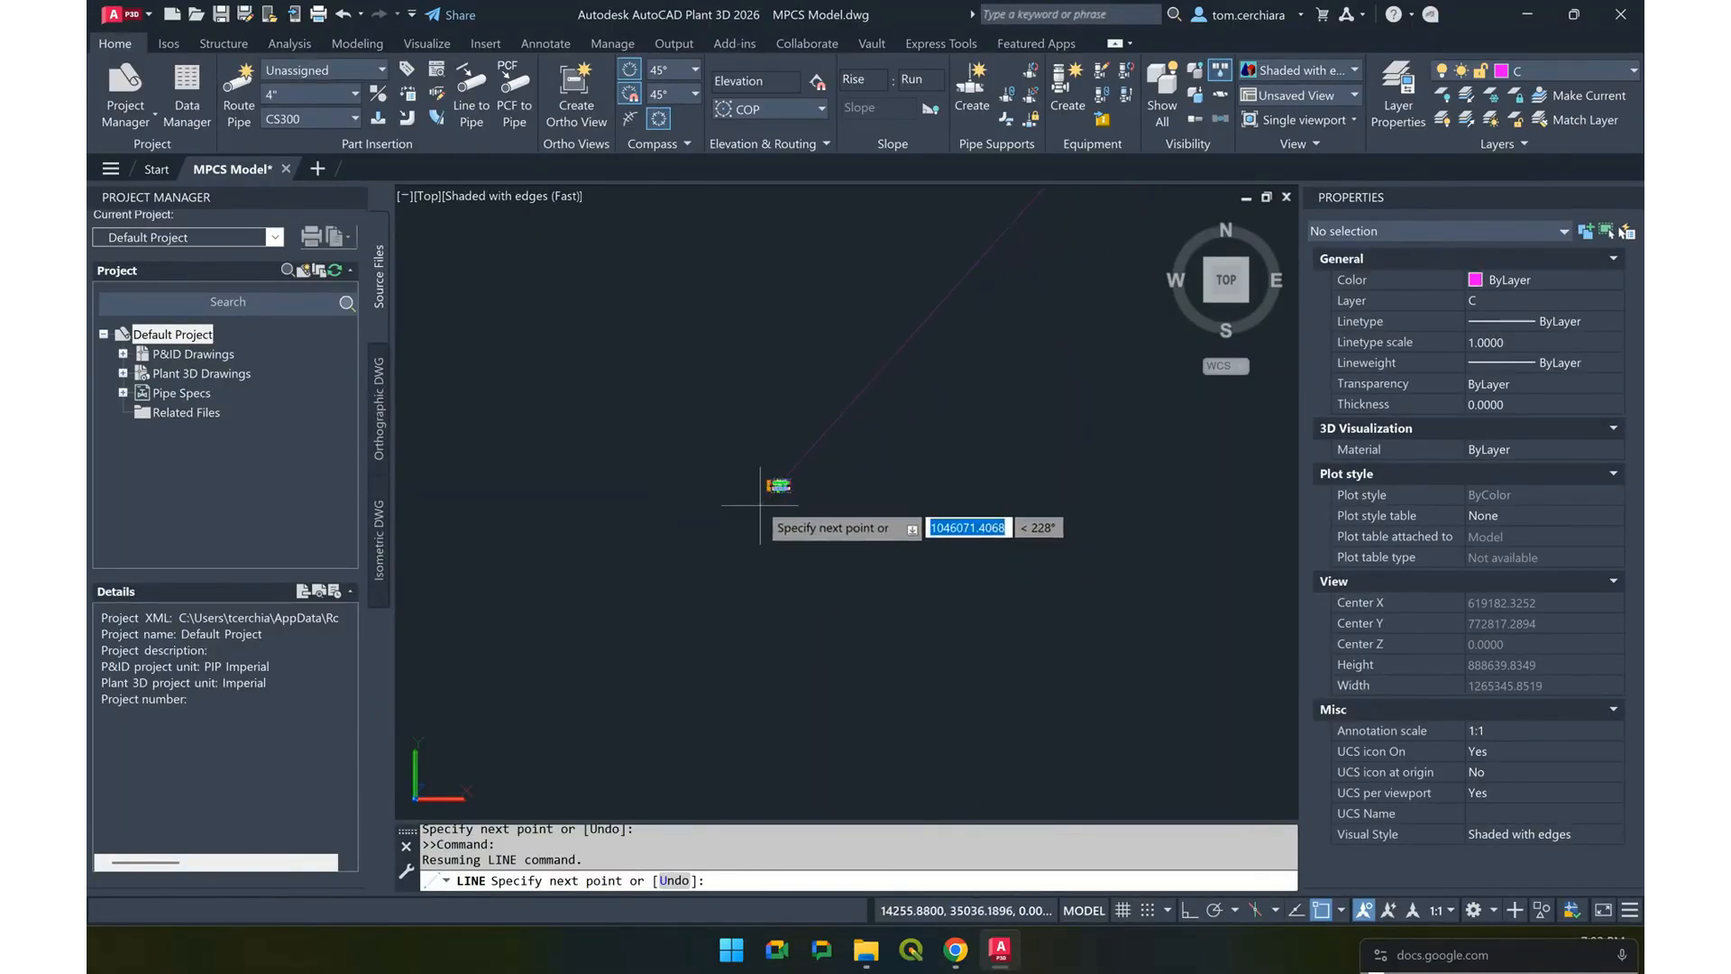
{"action": "scroll", "coordinate": [761, 505], "scroll_direction": "up", "scroll_amount": 10}
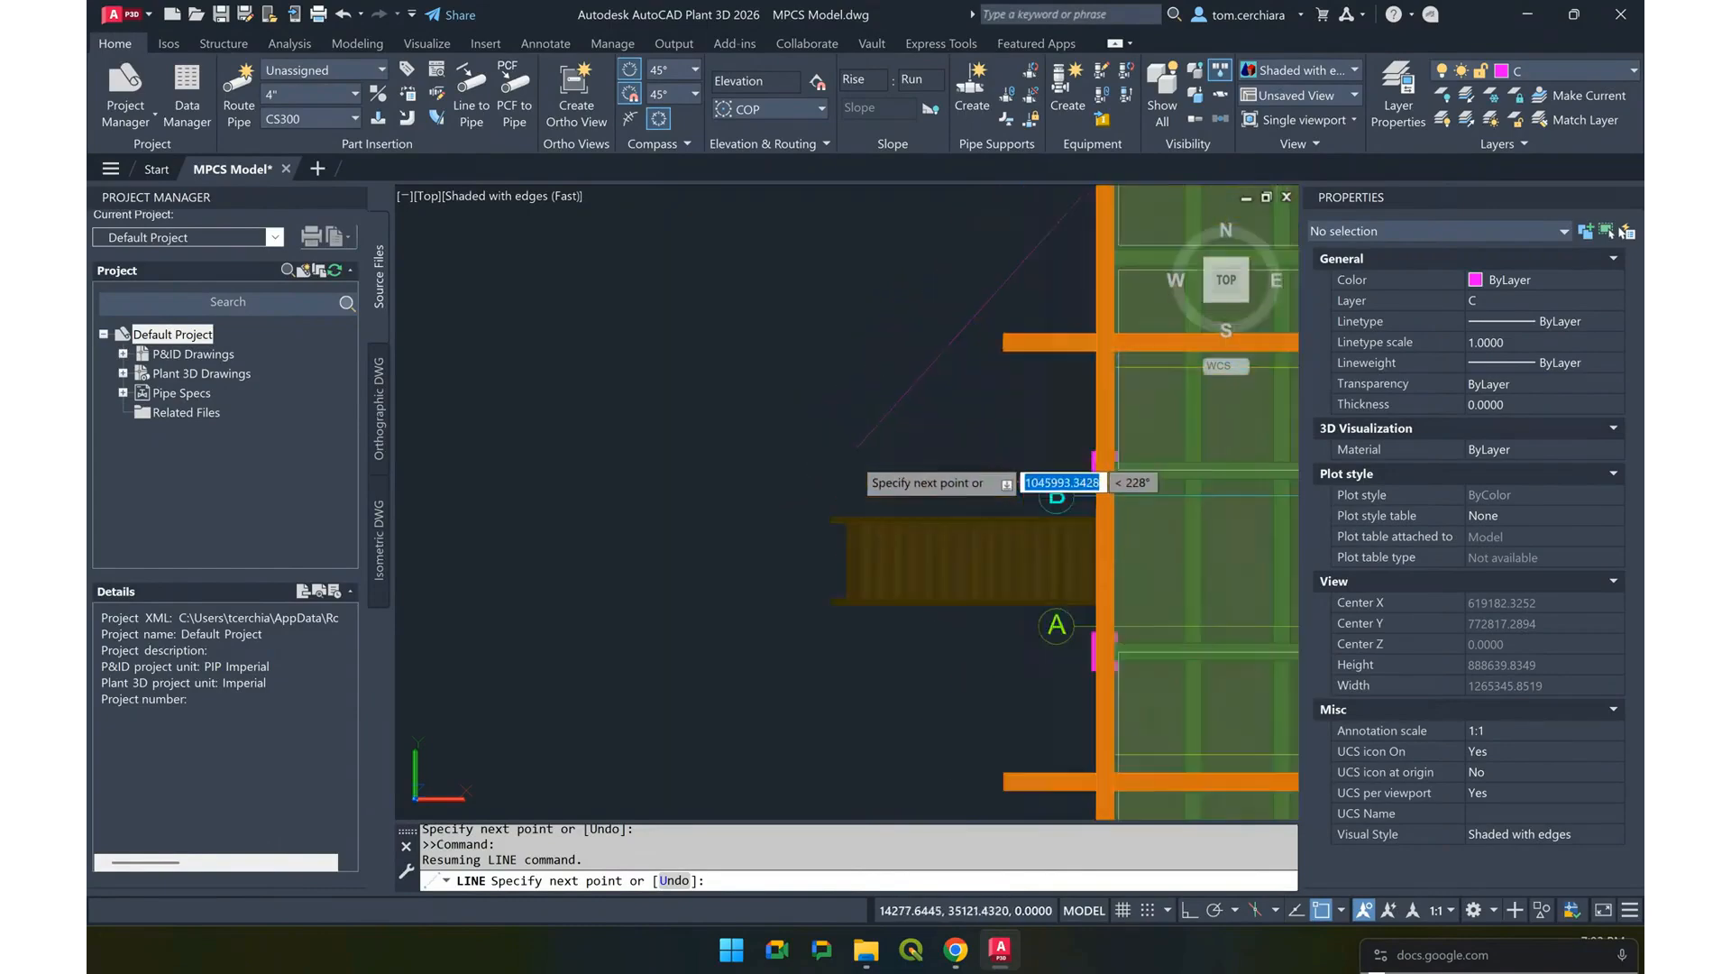
{"action": "scroll", "coordinate": [858, 491], "scroll_direction": "up", "scroll_amount": 3}
{"action": "scroll", "coordinate": [857, 490], "scroll_direction": "down", "scroll_amount": 4}
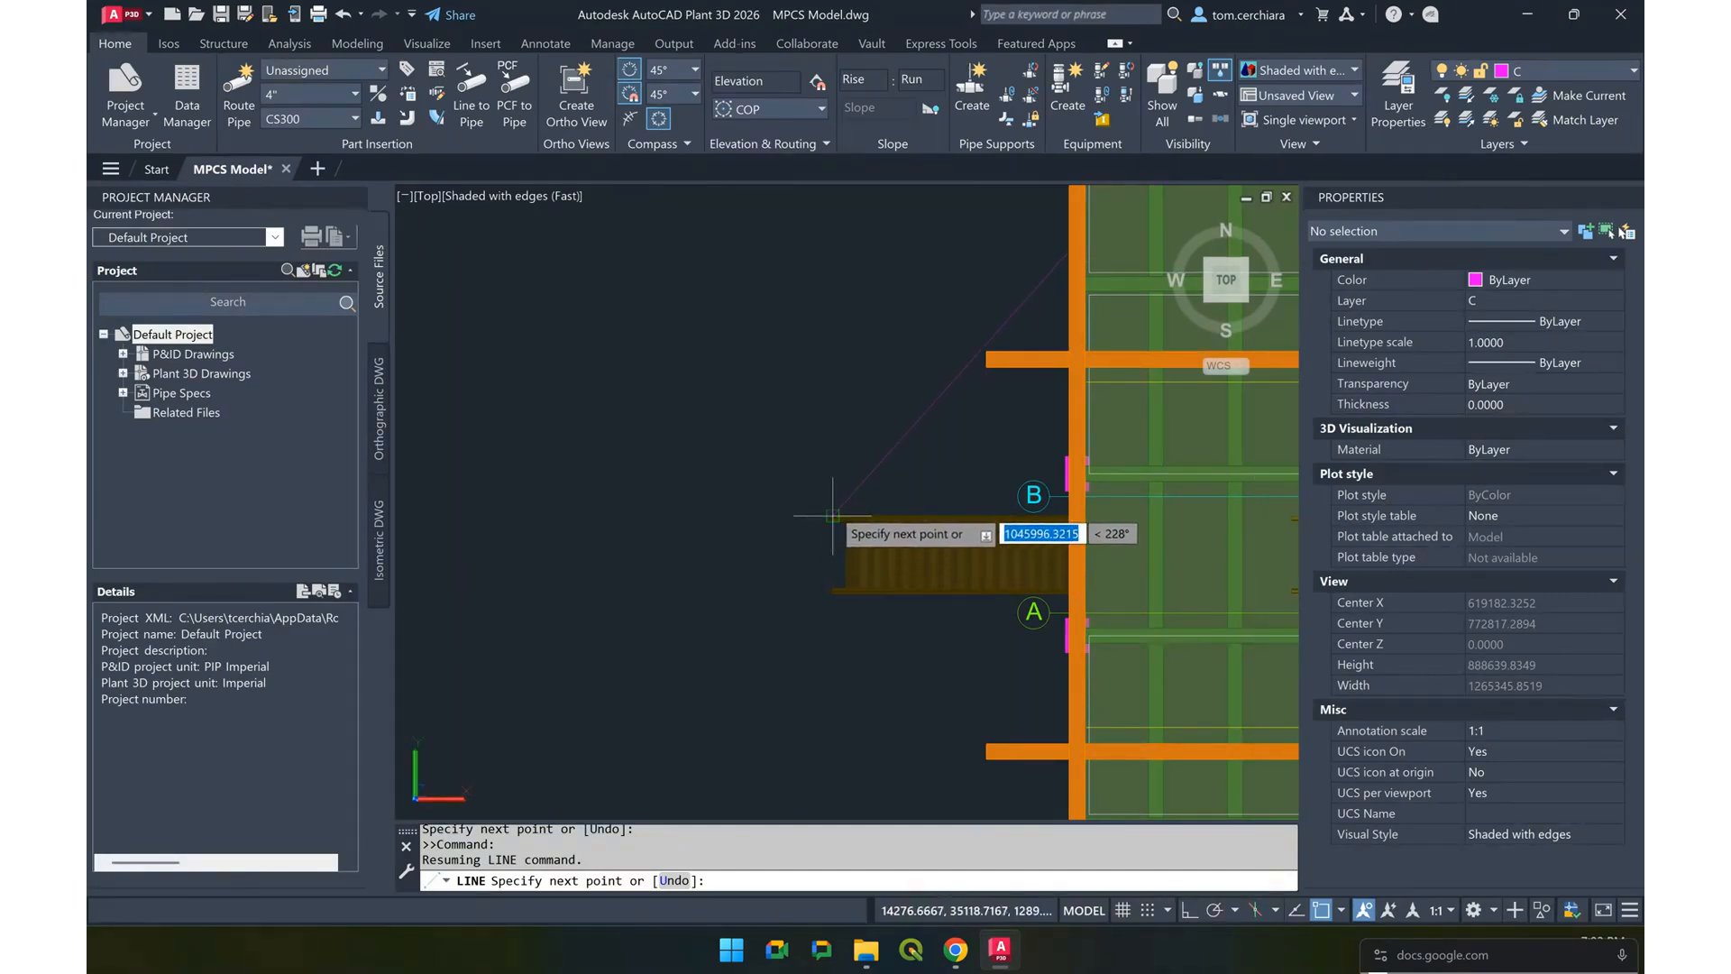
{"action": "left_click", "coordinate": [833, 515]}
{"action": "key", "text": "Return"}
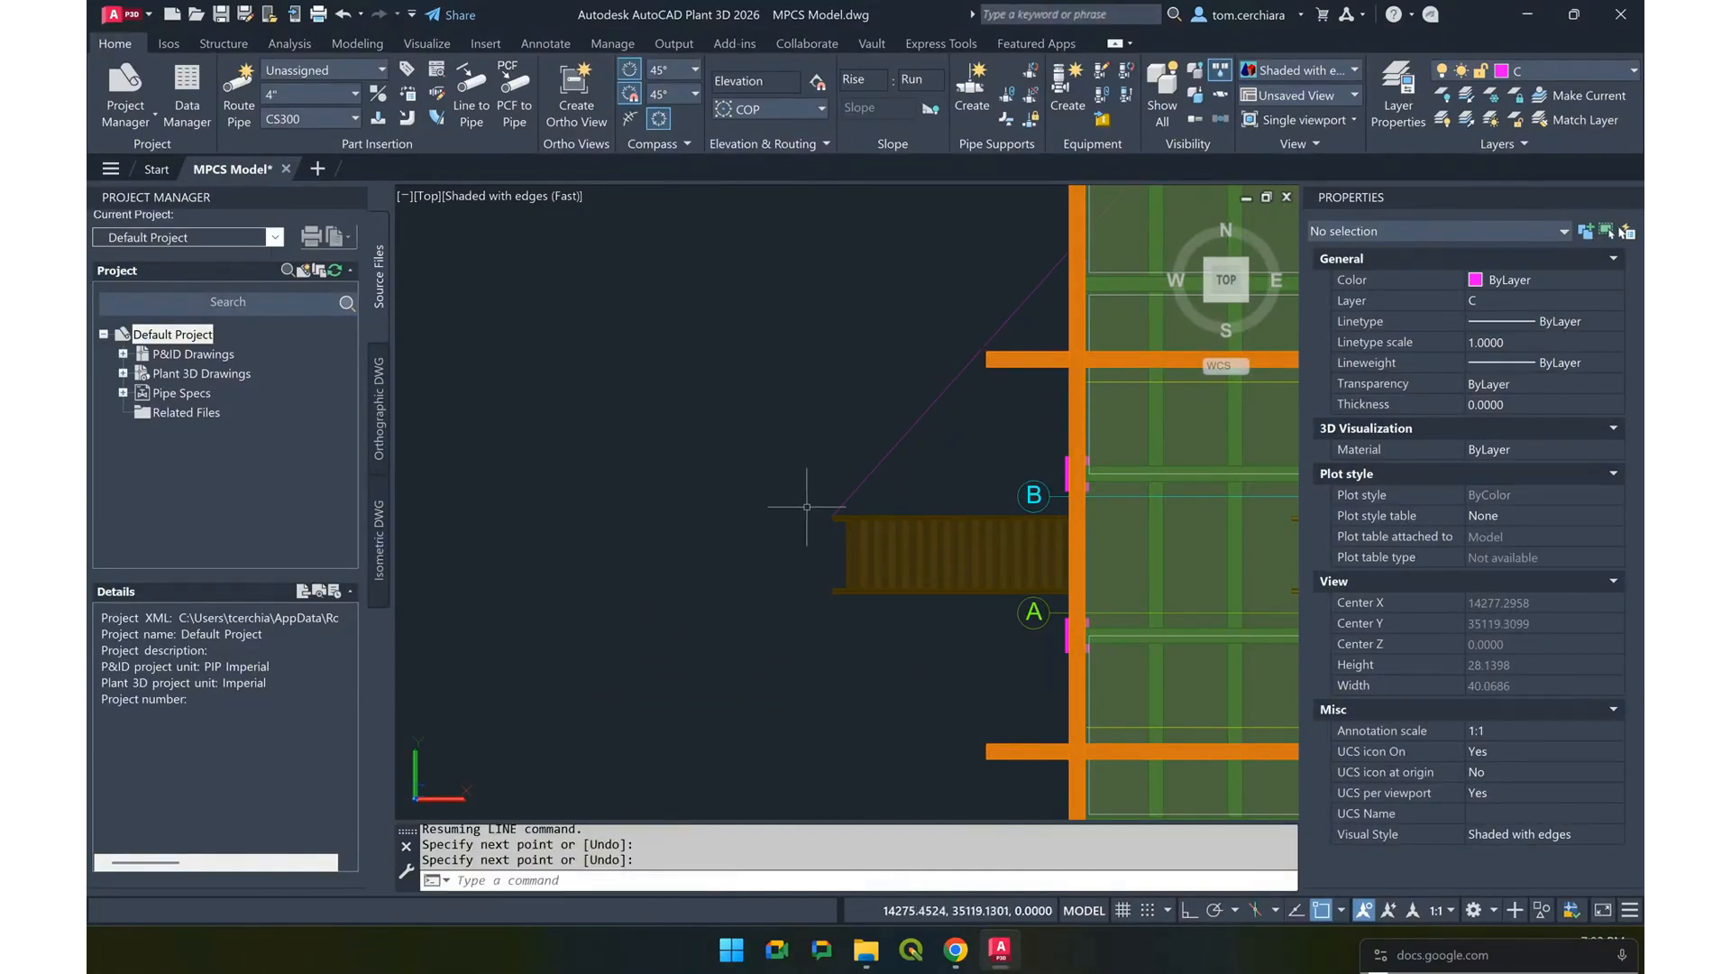
{"action": "left_click", "coordinate": [855, 488]}
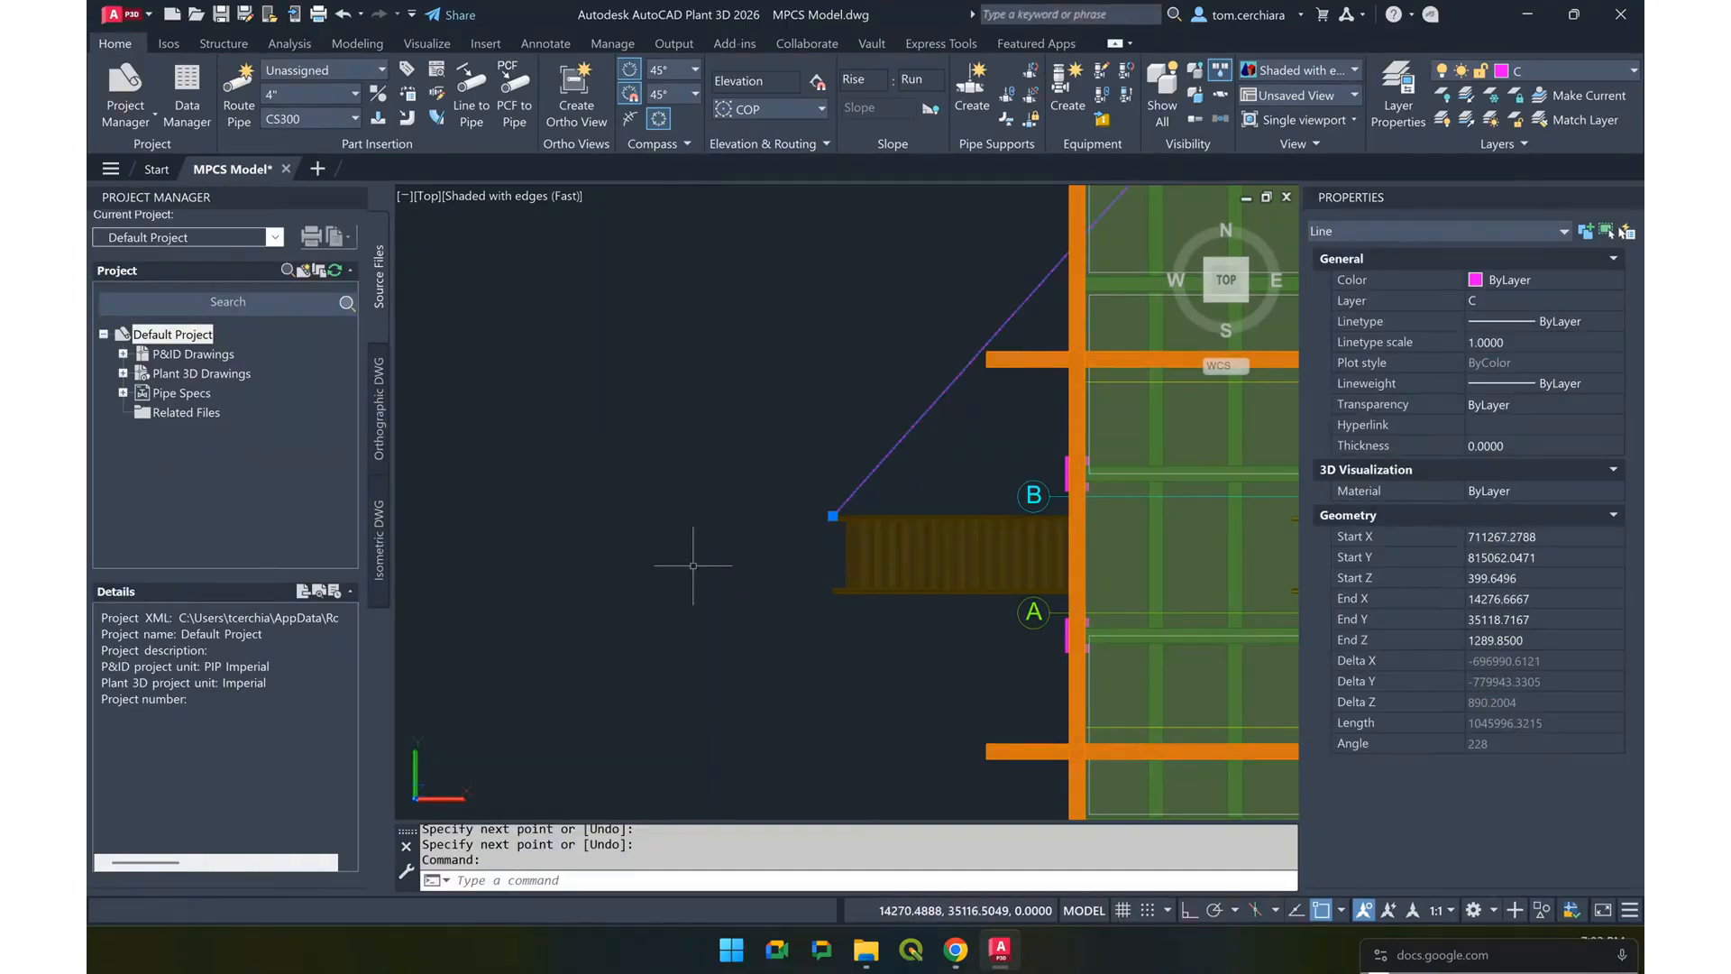
{"action": "key", "text": "Escape"}
{"action": "key", "text": "Escape"}
Move the entire plant model from the connecting line's endpoint at the walkway corner to its other endpoint on the reference line
{"action": "scroll", "coordinate": [551, 565], "scroll_direction": "down", "scroll_amount": 10}
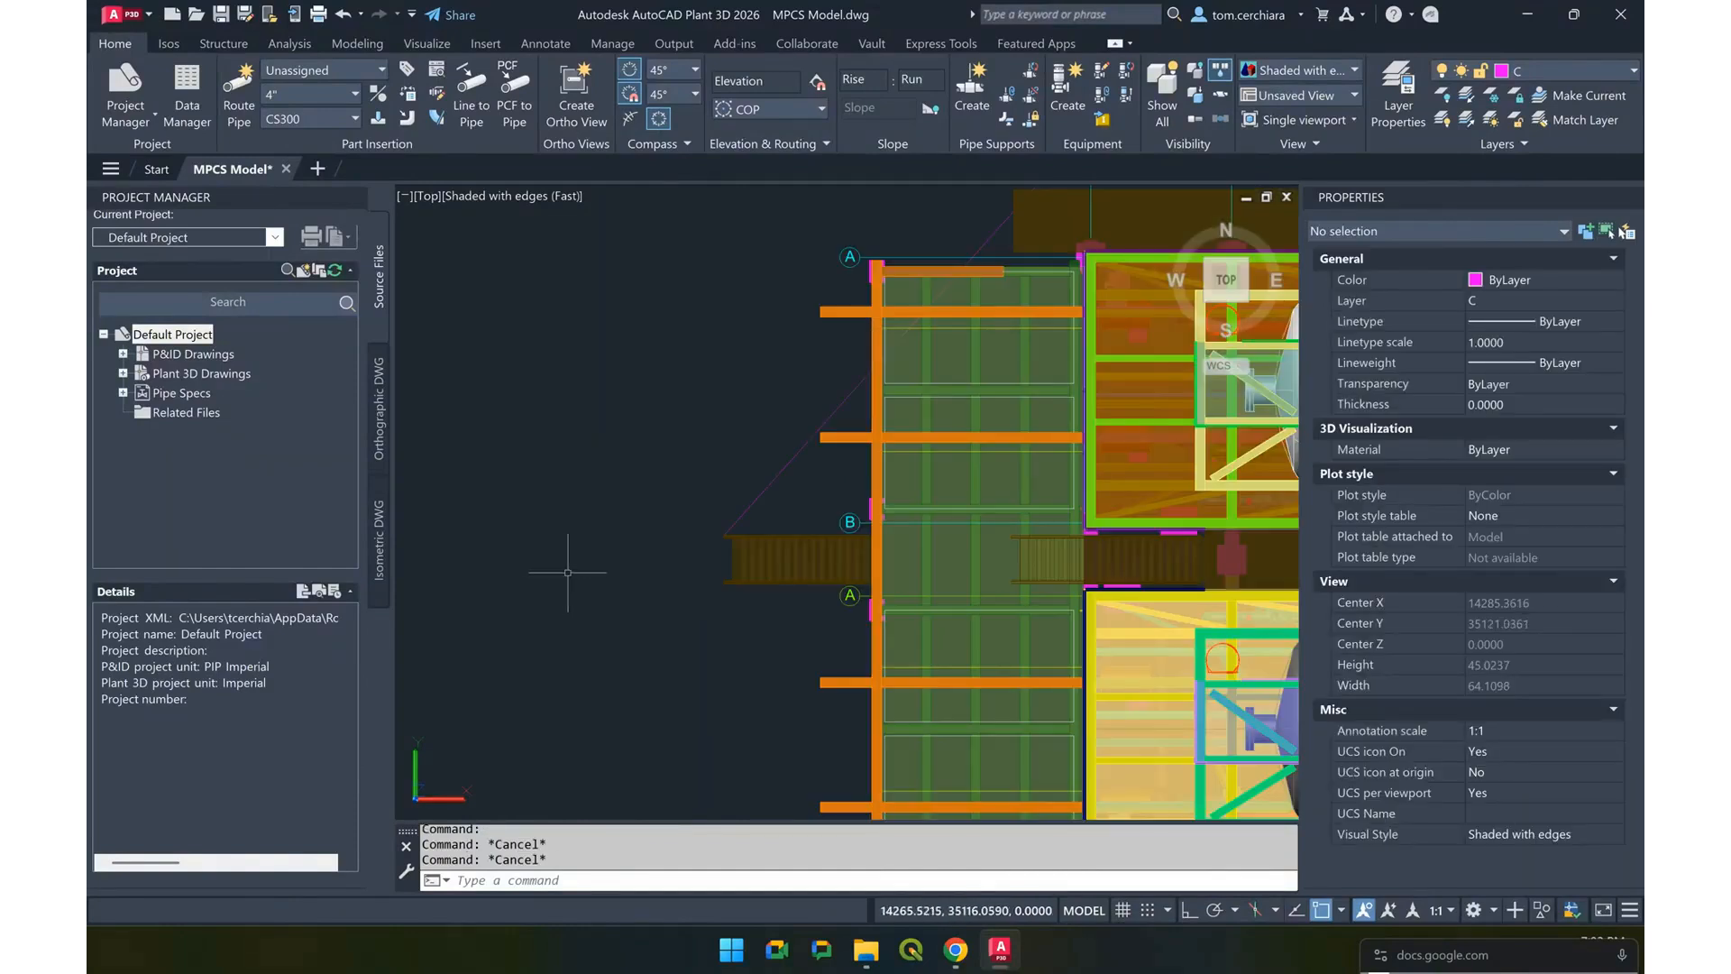
{"action": "middle_click", "coordinate": [569, 571]}
{"action": "middle_click", "coordinate": [569, 572]}
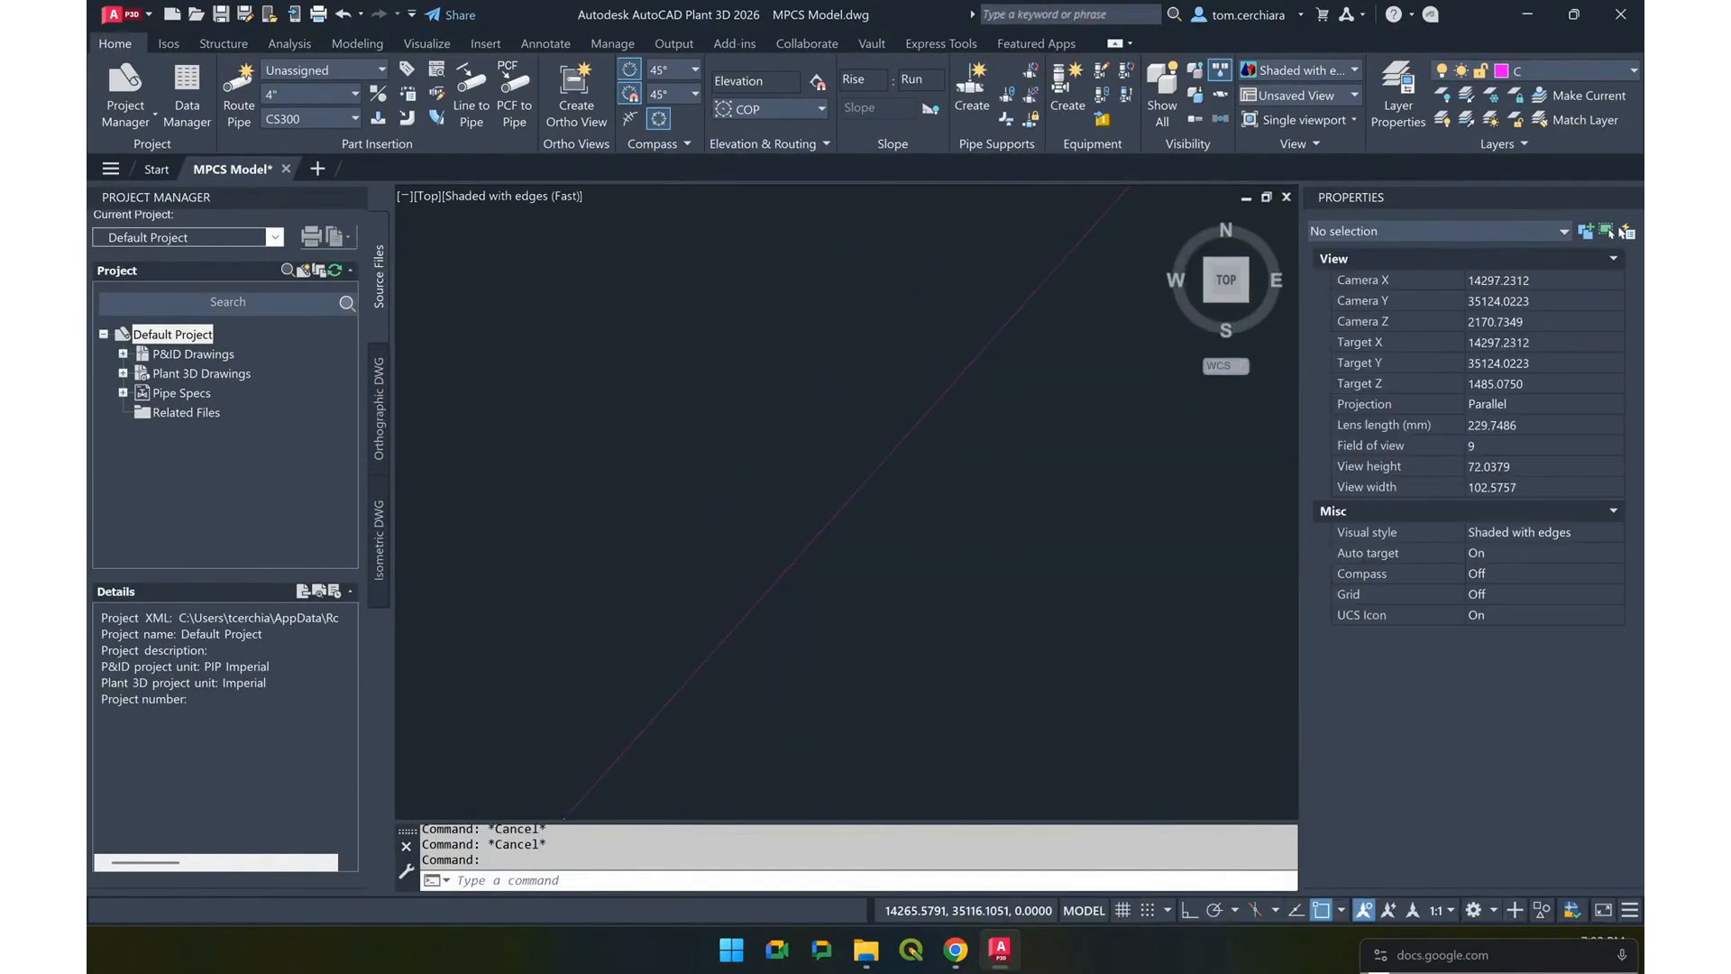
{"action": "left_click", "coordinate": [584, 685]}
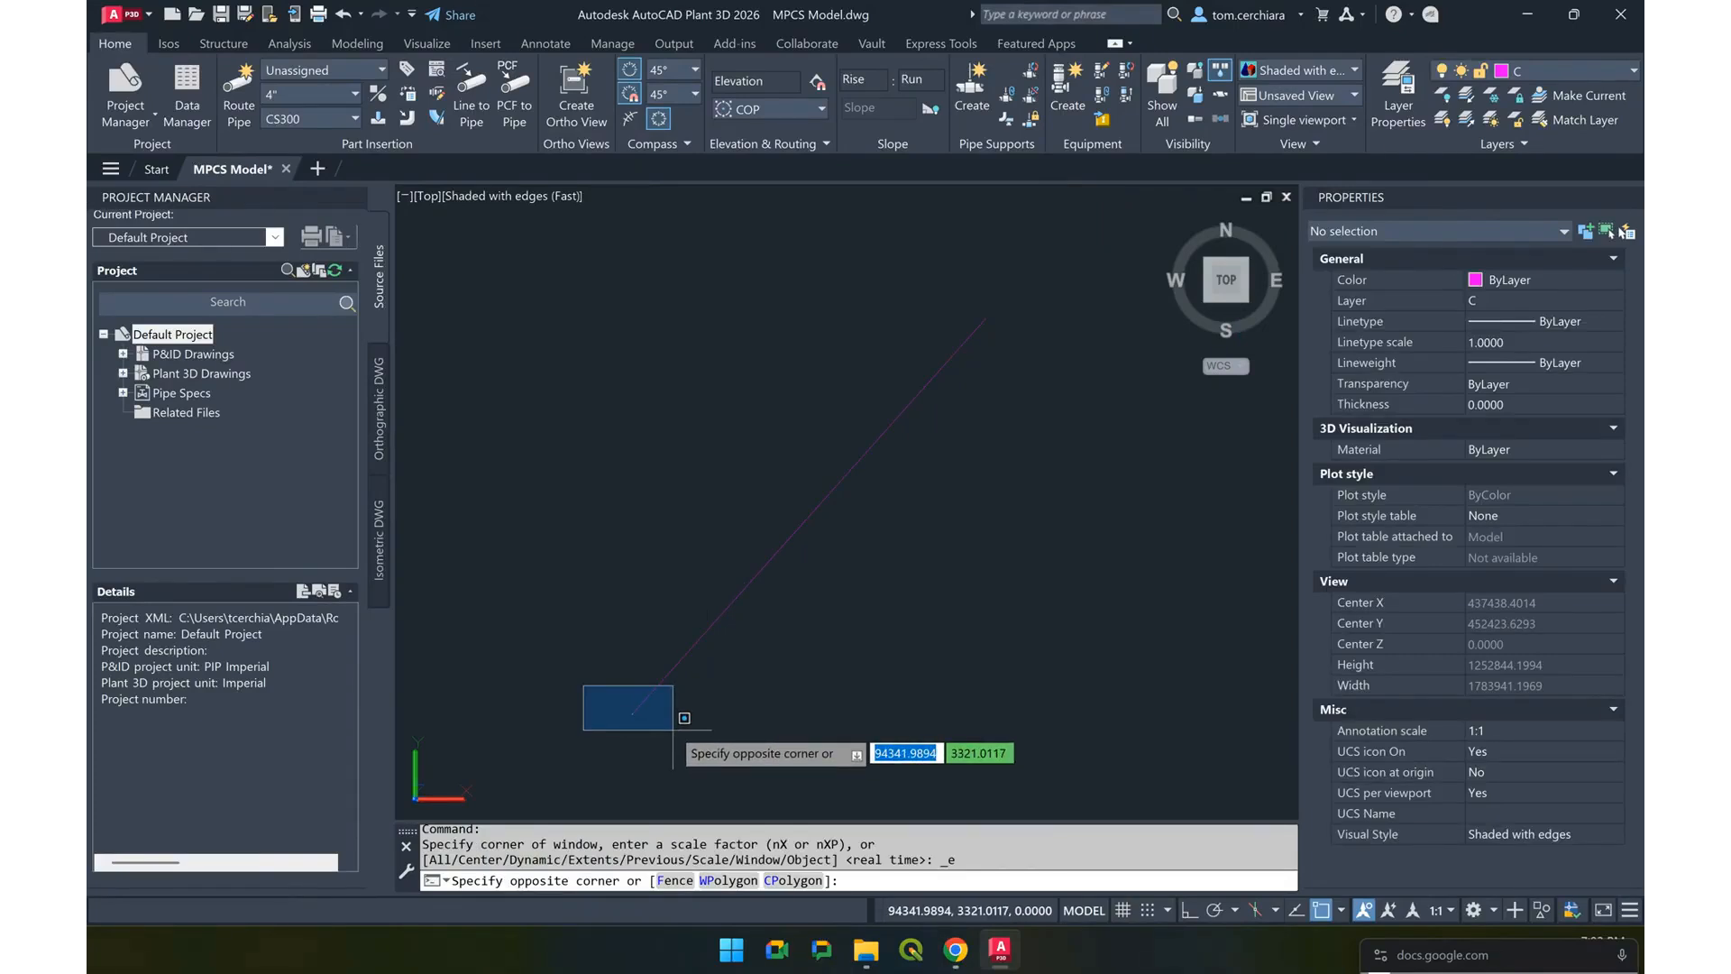
{"action": "left_click", "coordinate": [673, 730]}
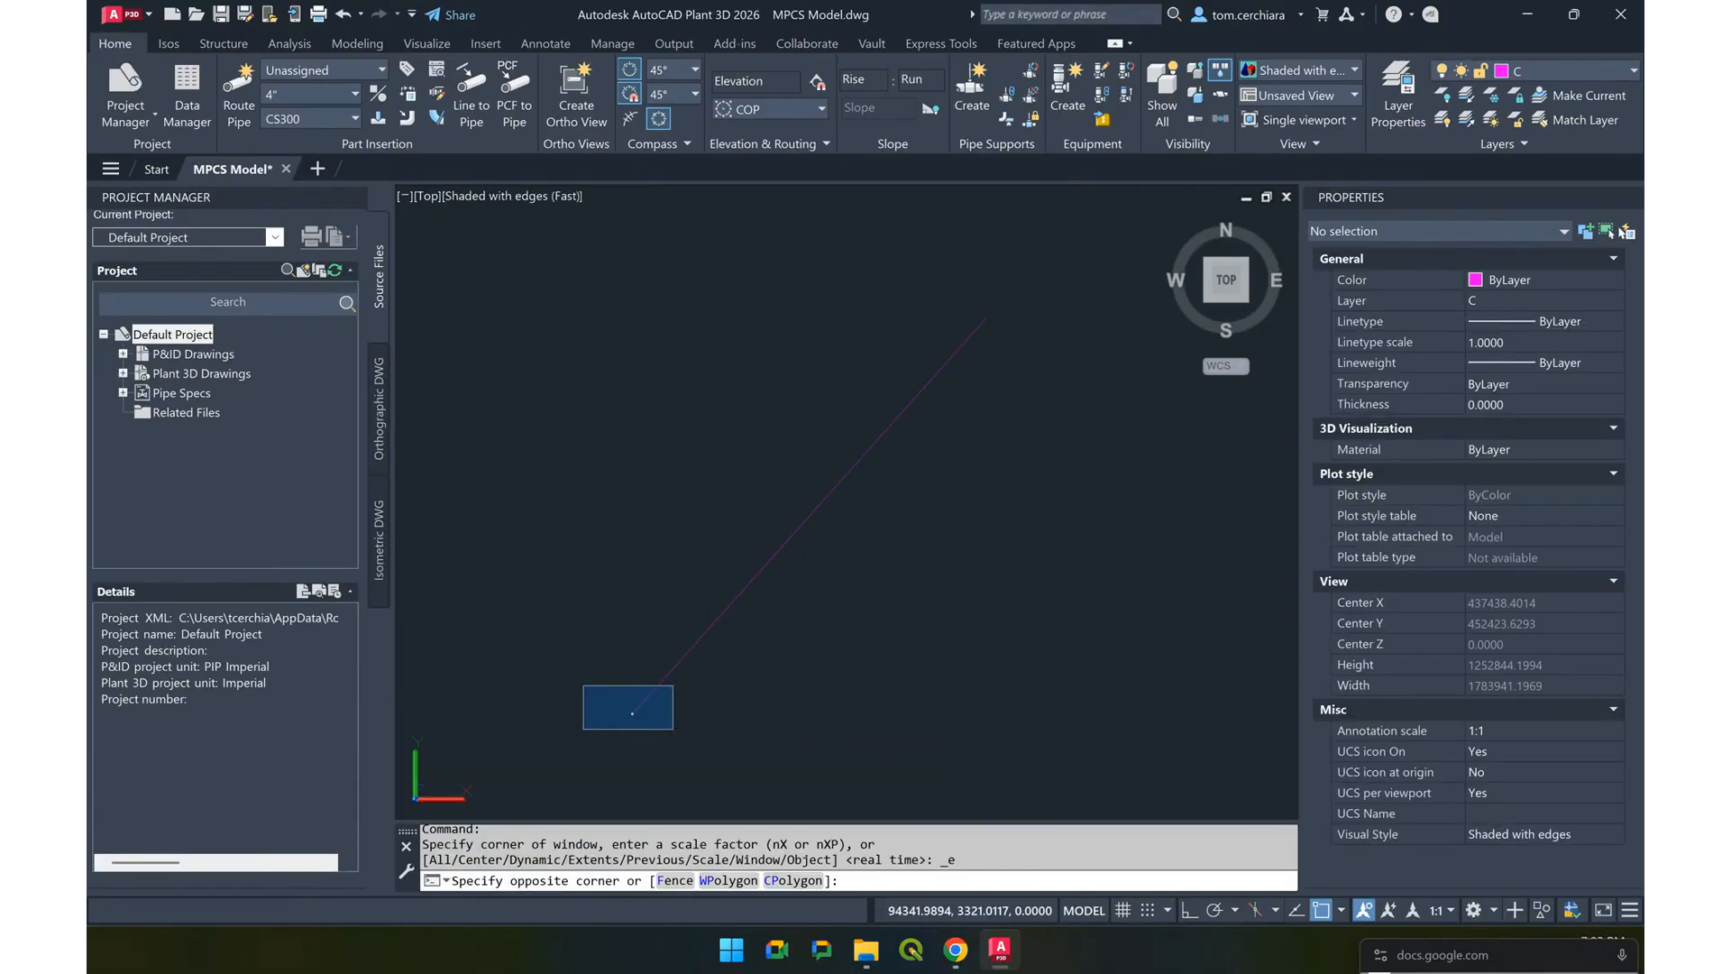
{"action": "left_click", "coordinate": [672, 729]}
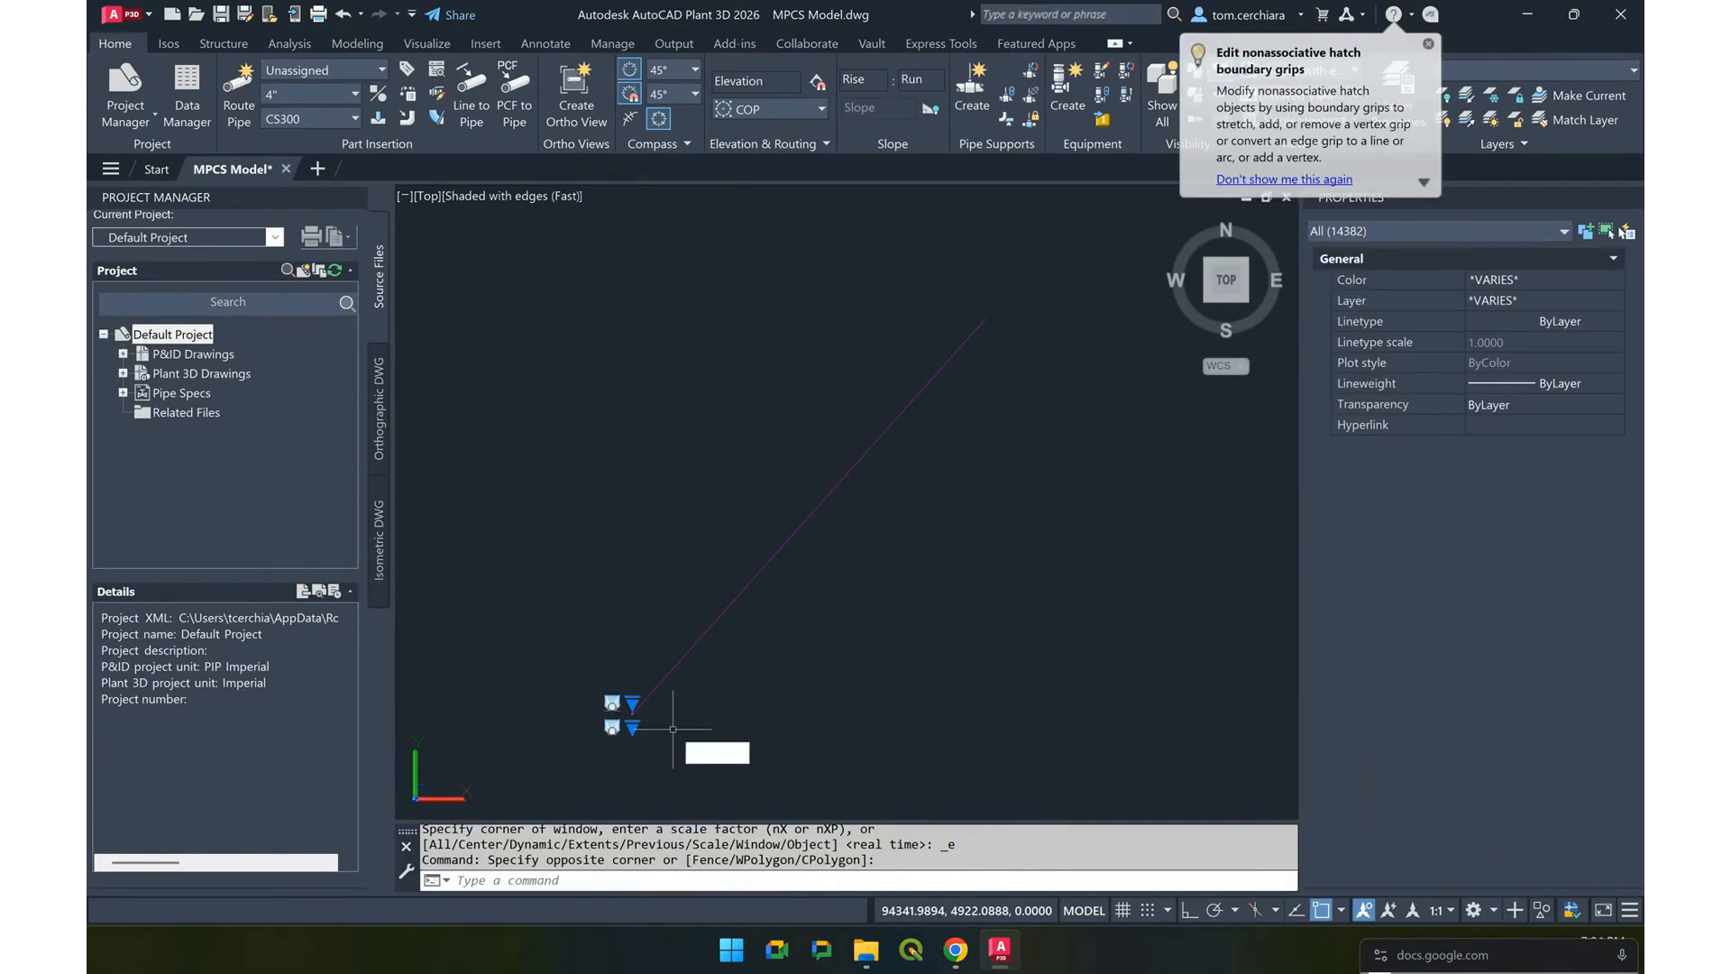
{"action": "type", "text": "m"}
{"action": "key", "text": "Return"}
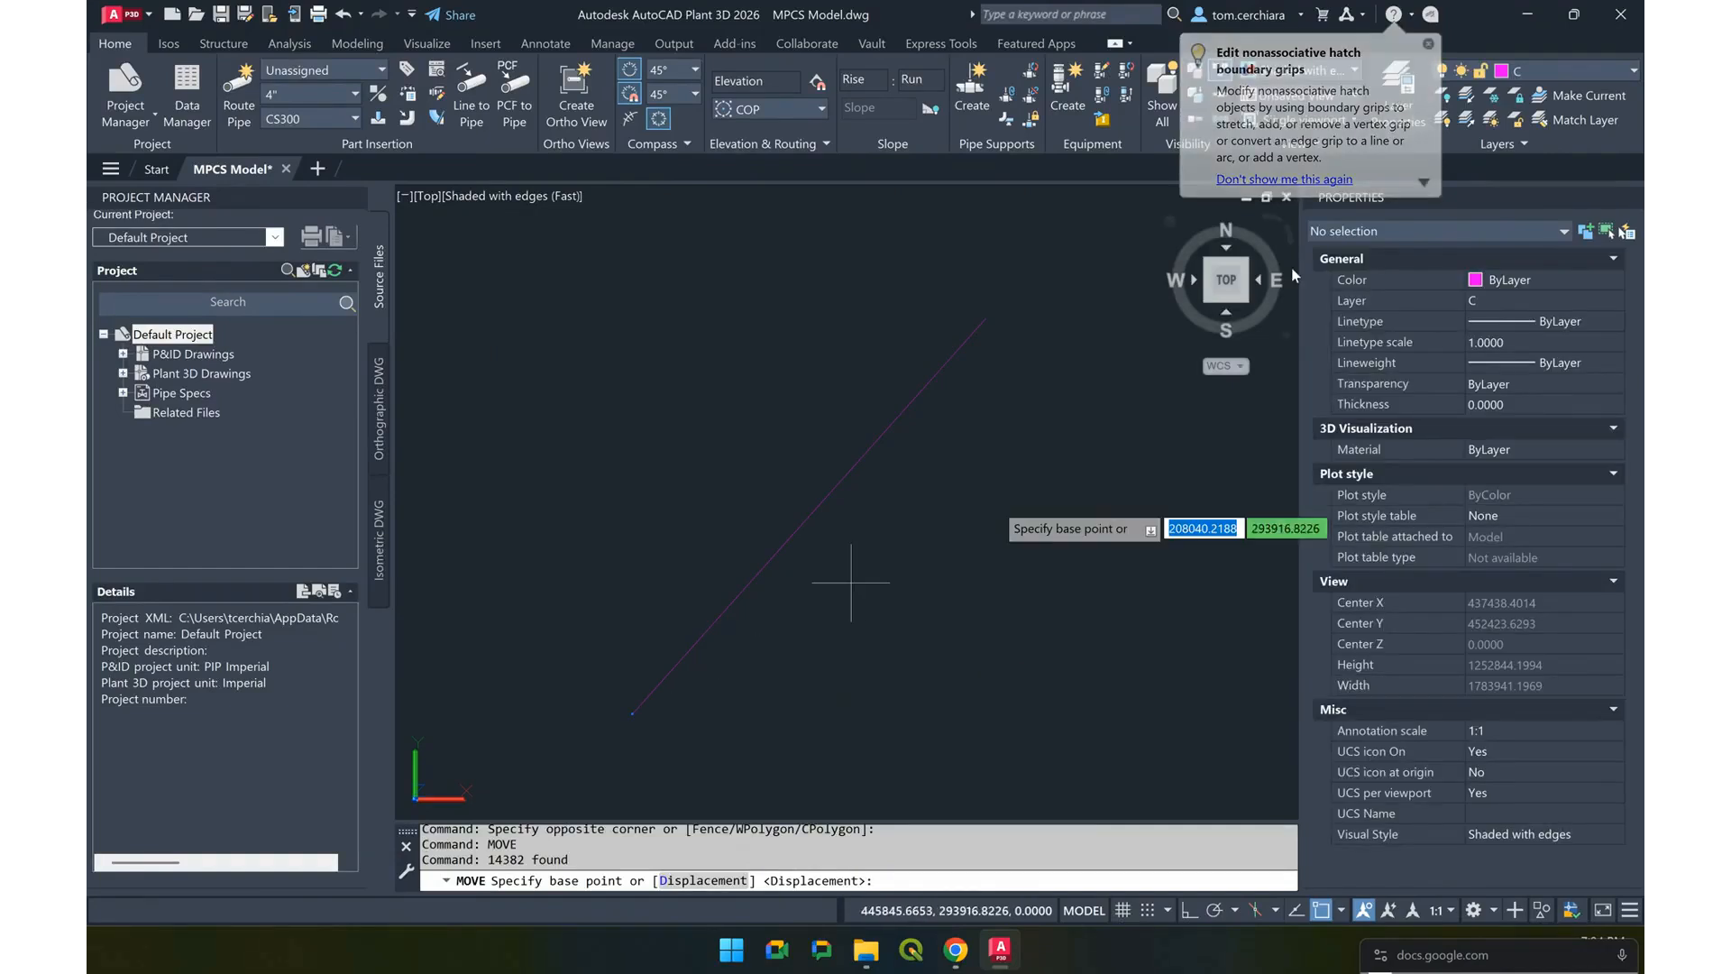
{"action": "left_click", "coordinate": [1429, 44]}
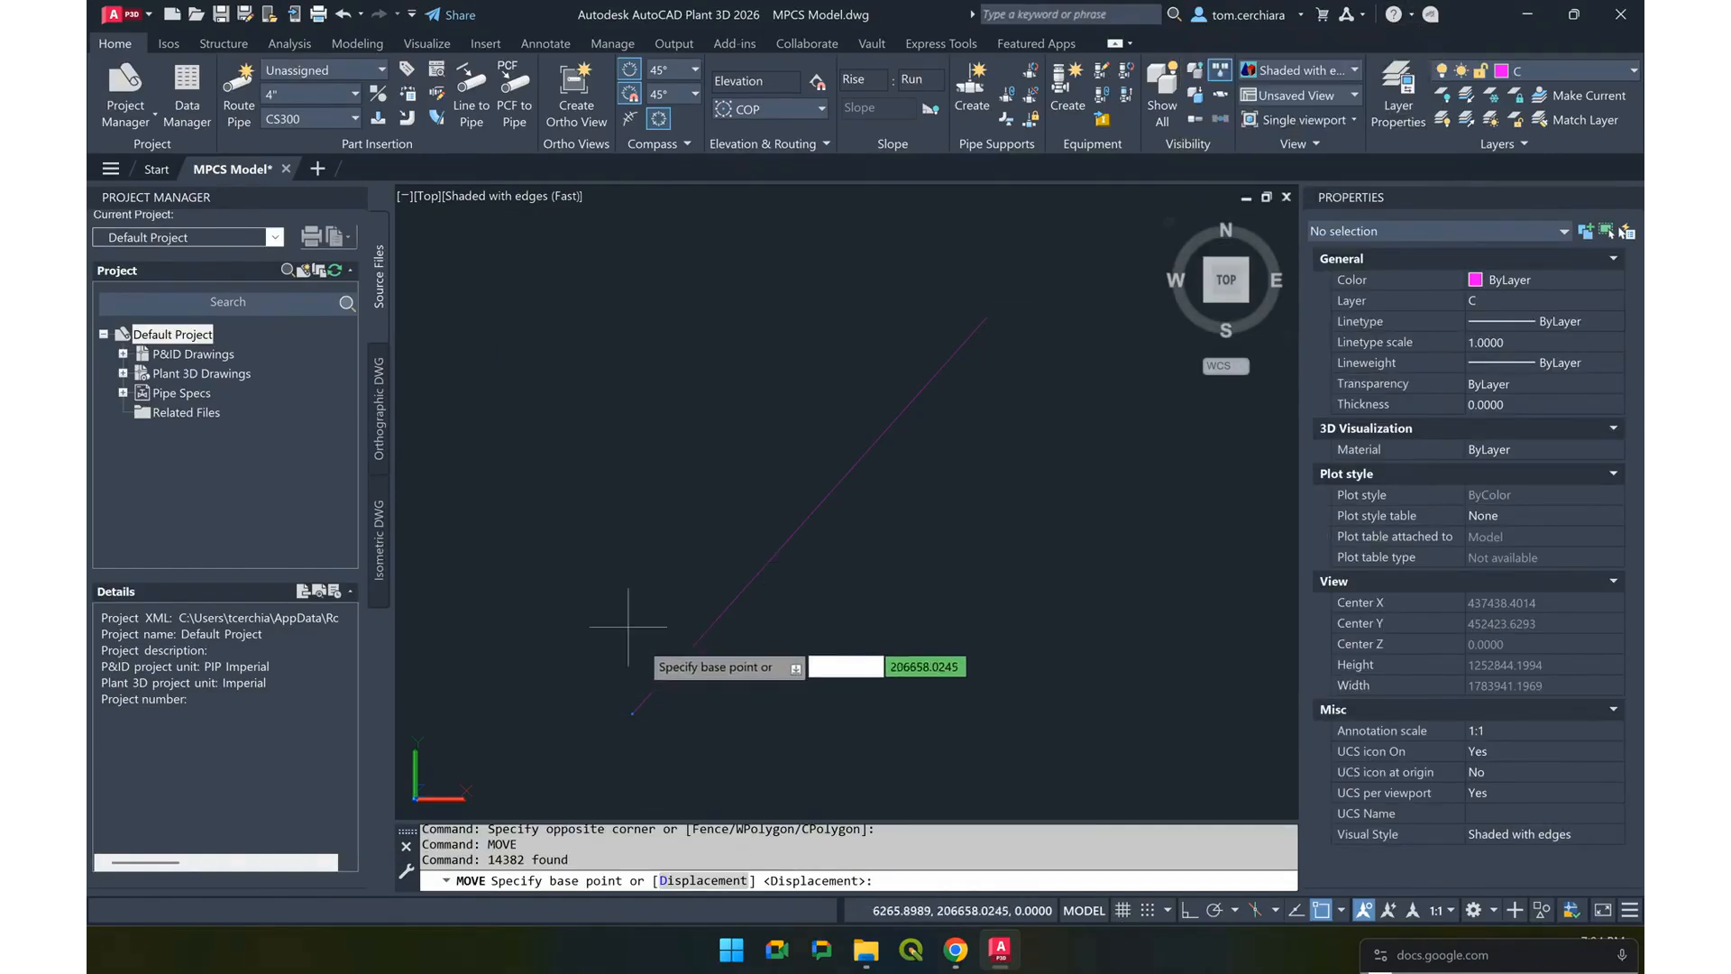
{"action": "left_click", "coordinate": [667, 672]}
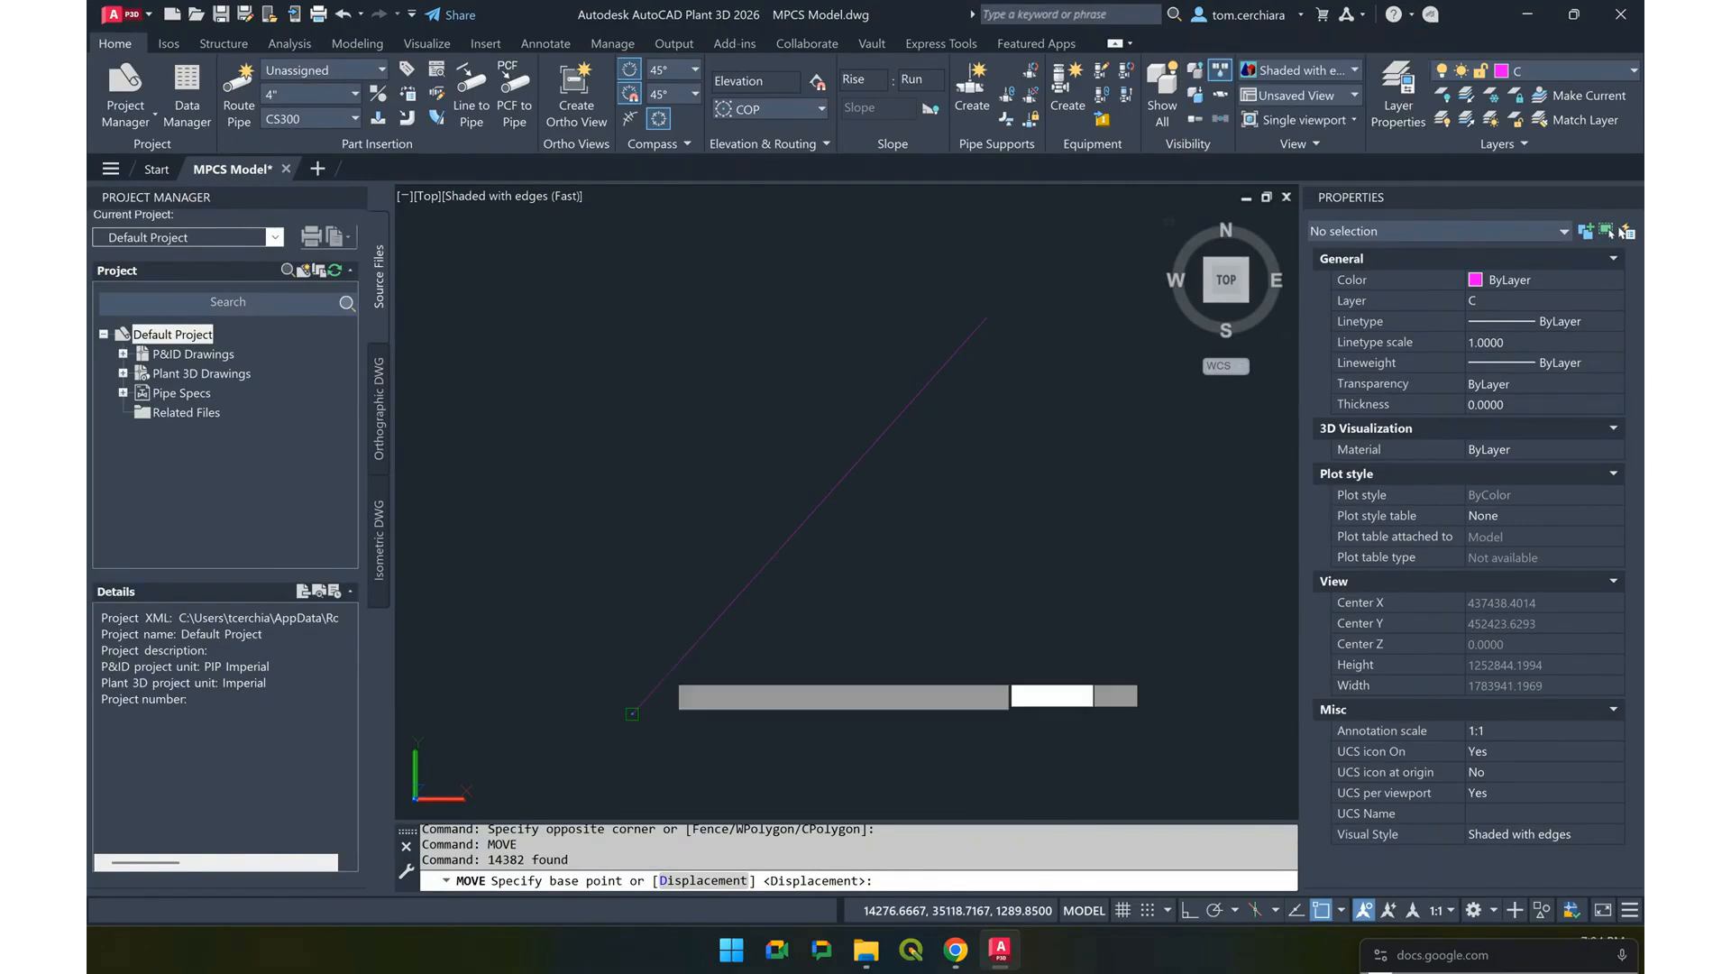
{"action": "left_click", "coordinate": [667, 672]}
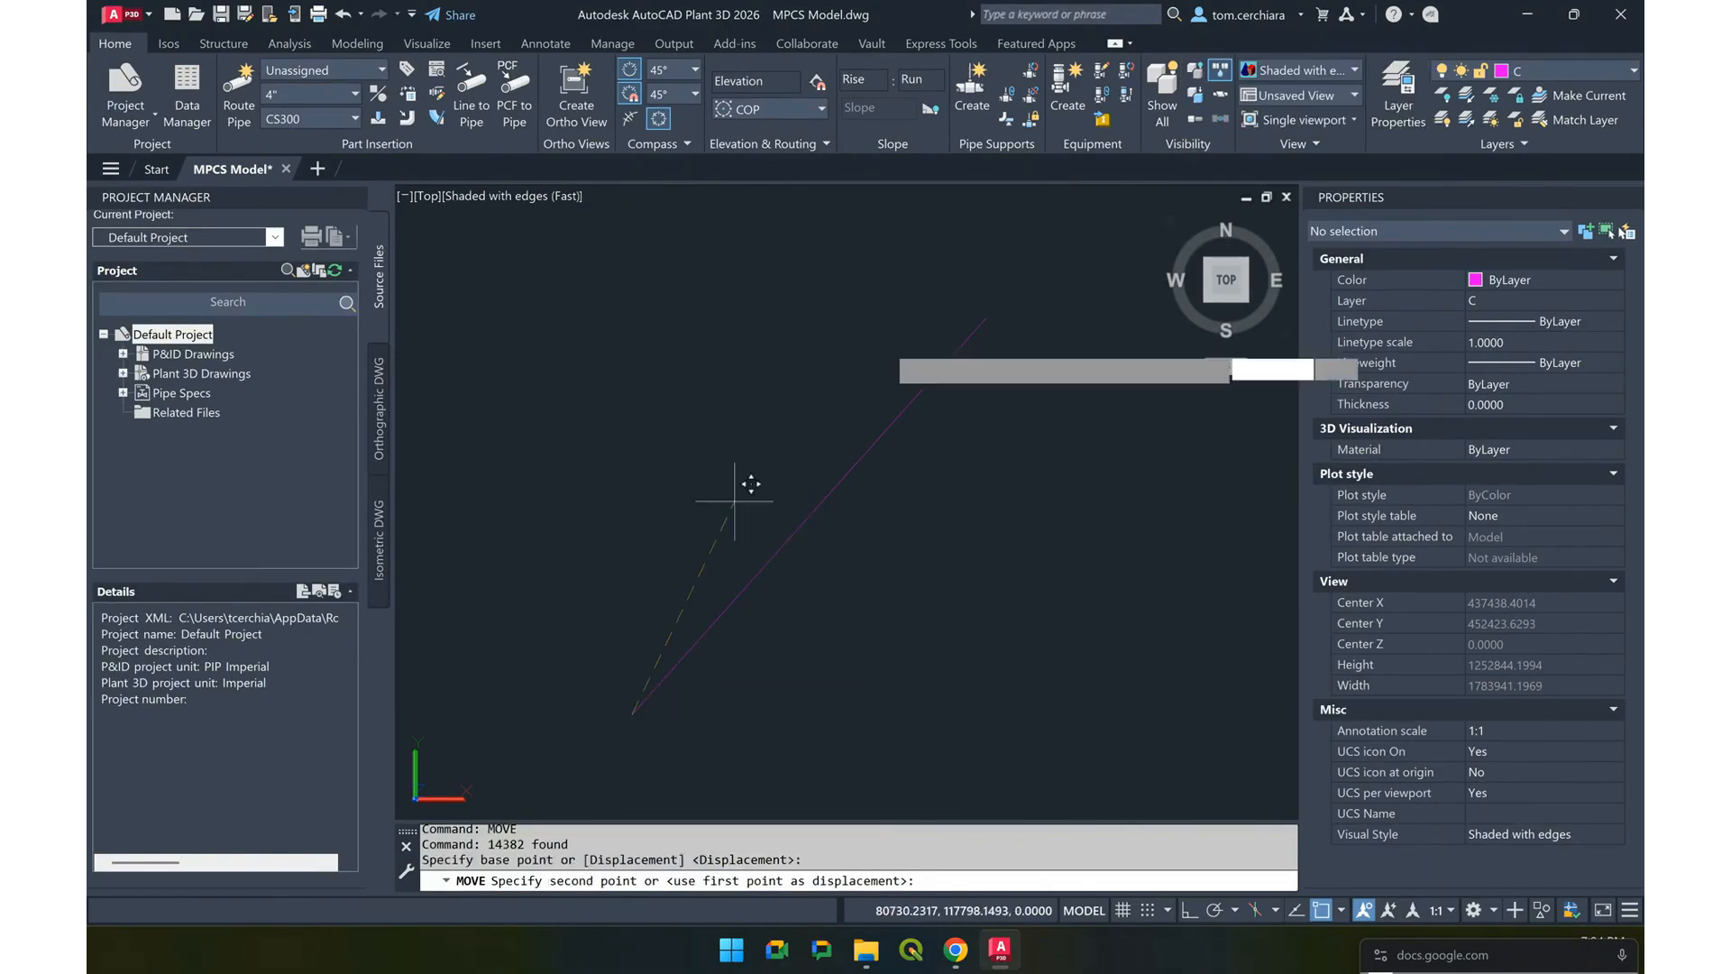
{"action": "left_click", "coordinate": [960, 329]}
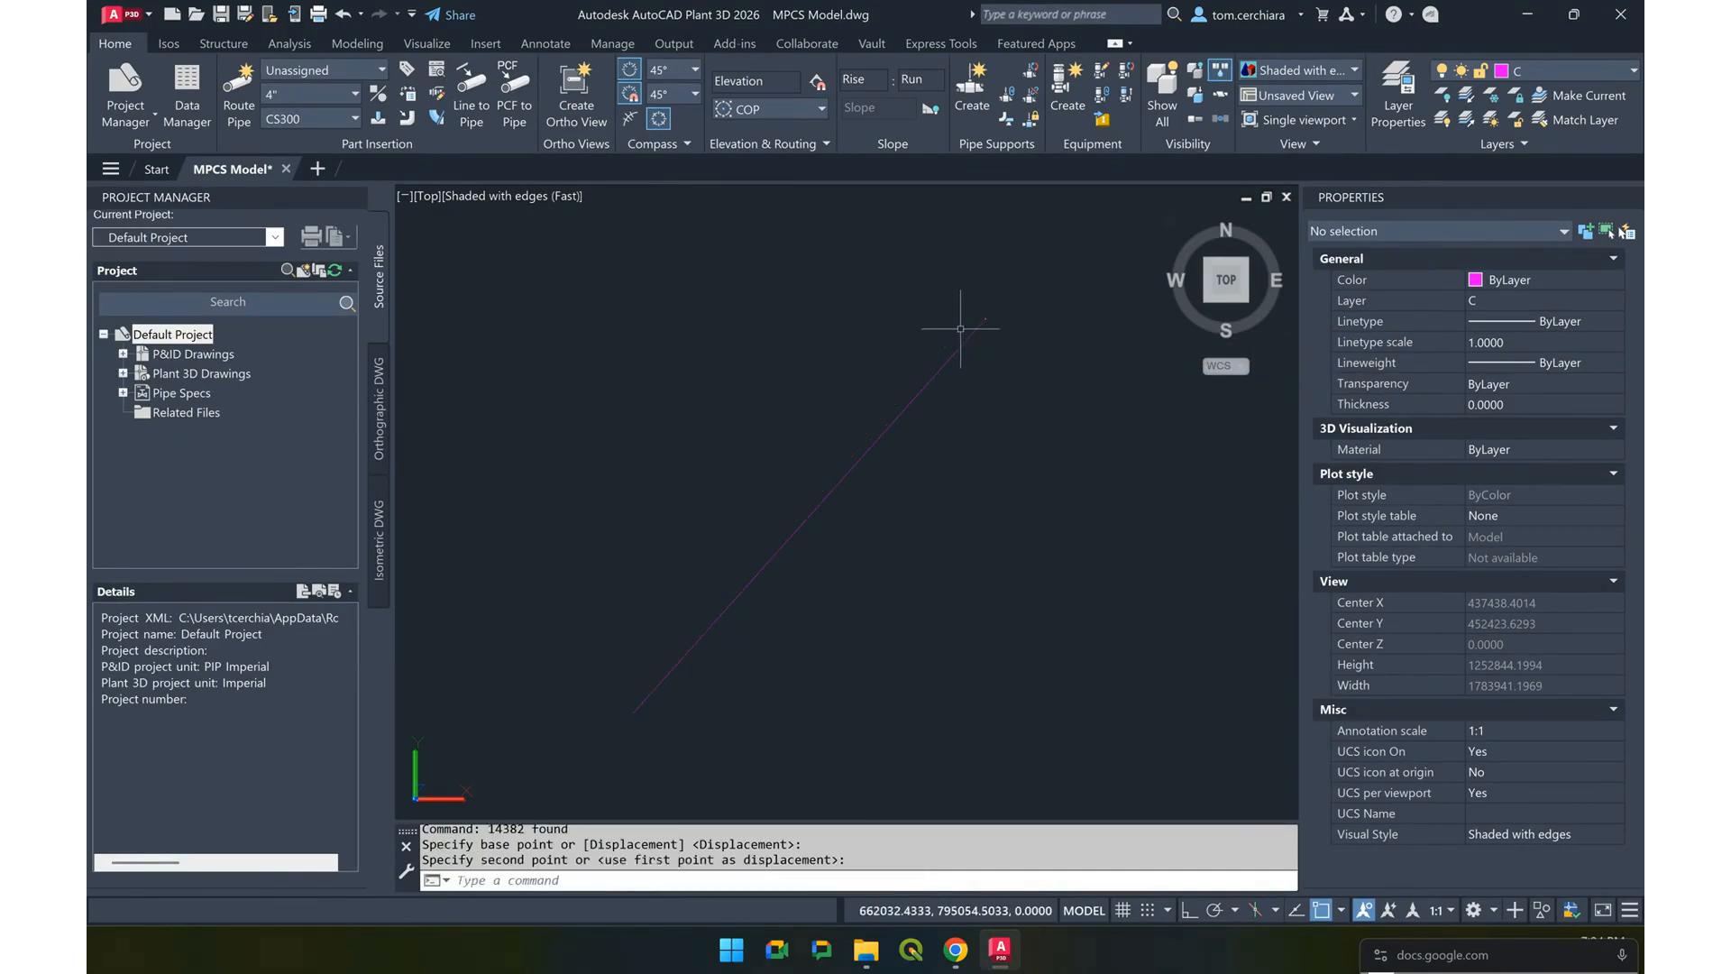
Erase the long connecting line running southwest from the relocated plant
{"action": "scroll", "coordinate": [960, 329], "scroll_direction": "up", "scroll_amount": 5}
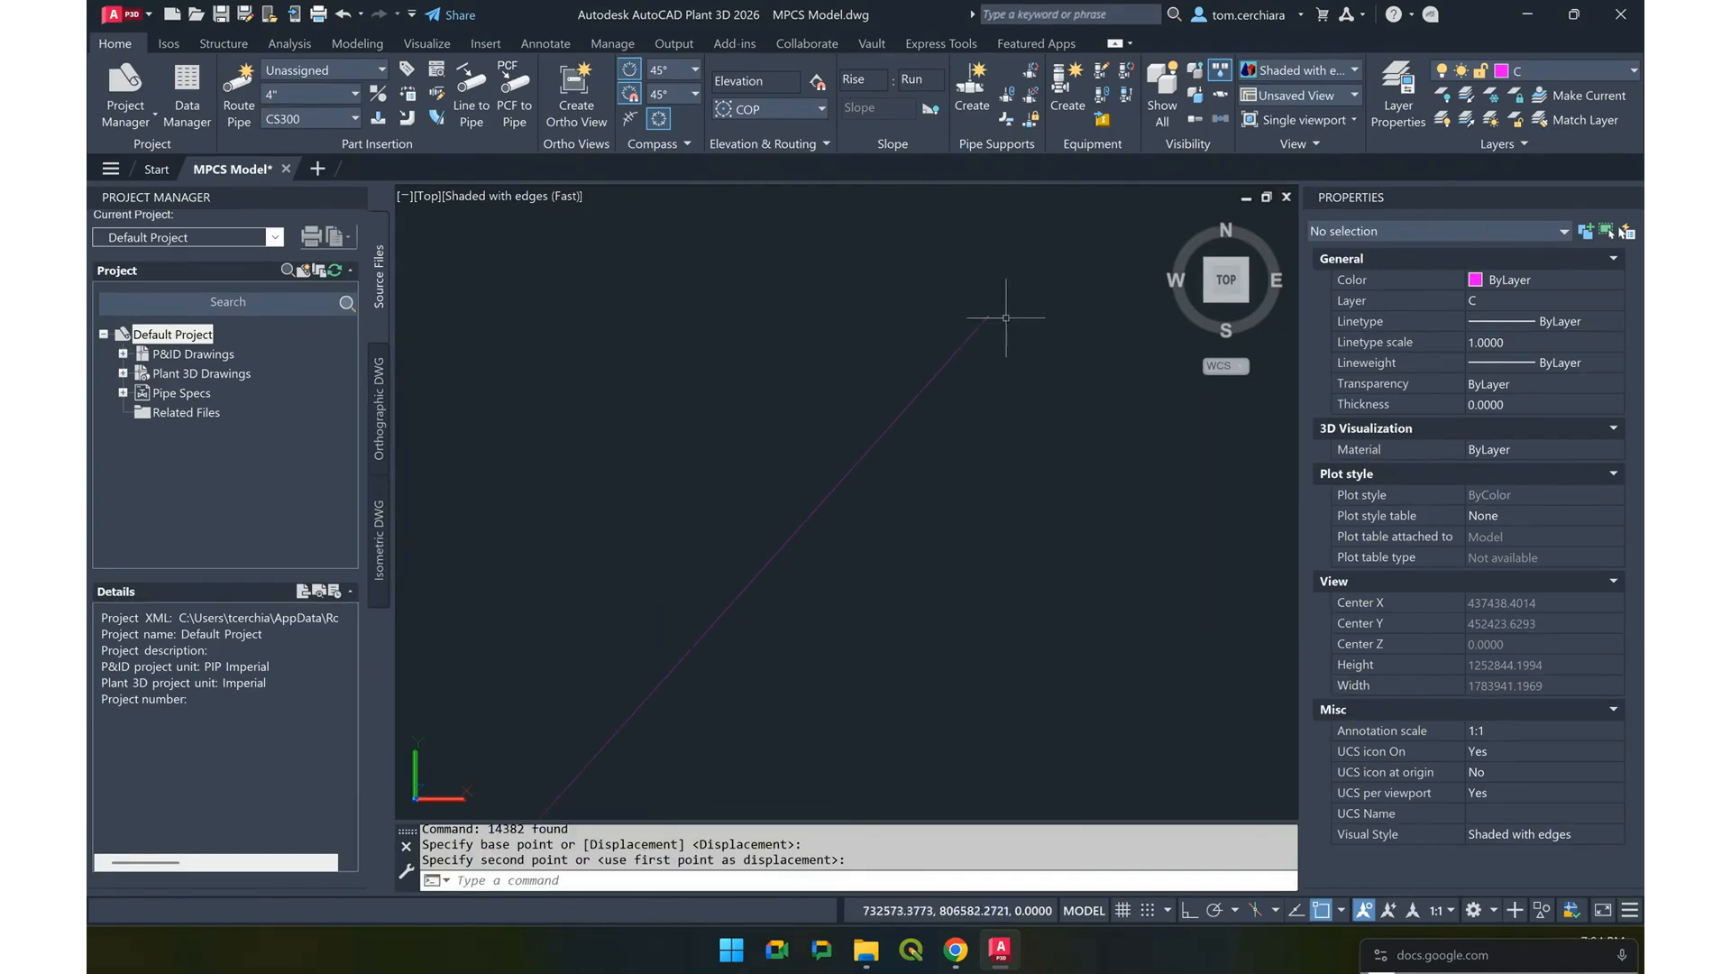
{"action": "scroll", "coordinate": [865, 312], "scroll_direction": "up", "scroll_amount": 20}
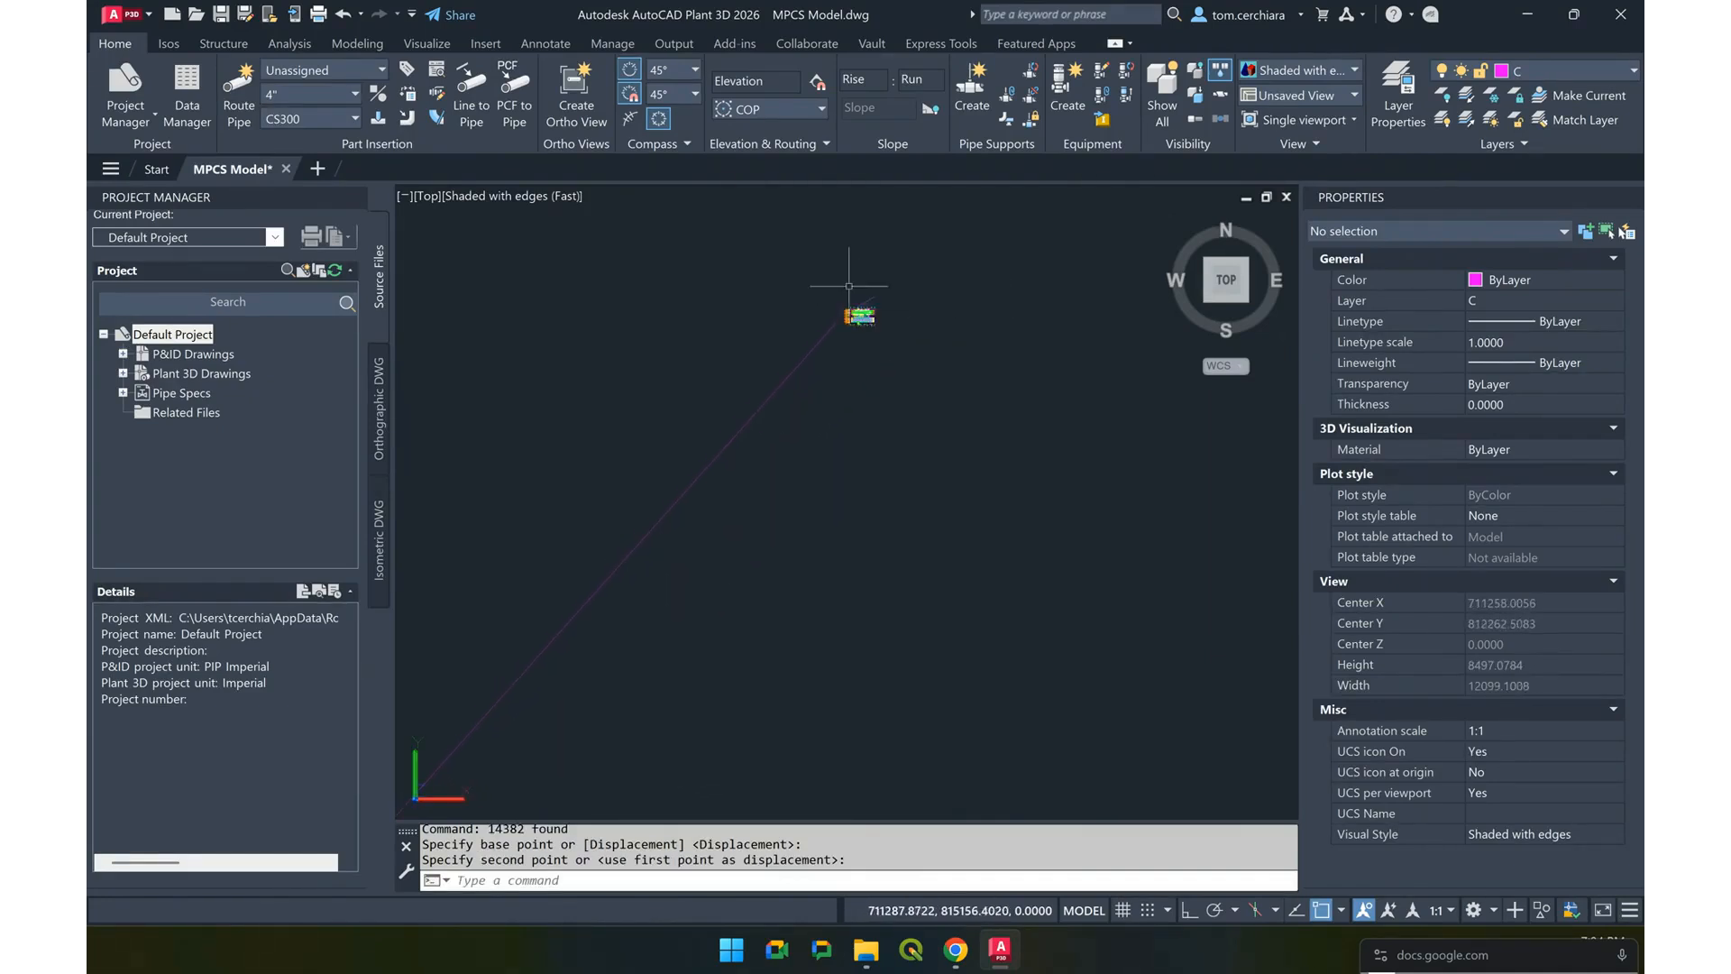
{"action": "left_click", "coordinate": [700, 599]}
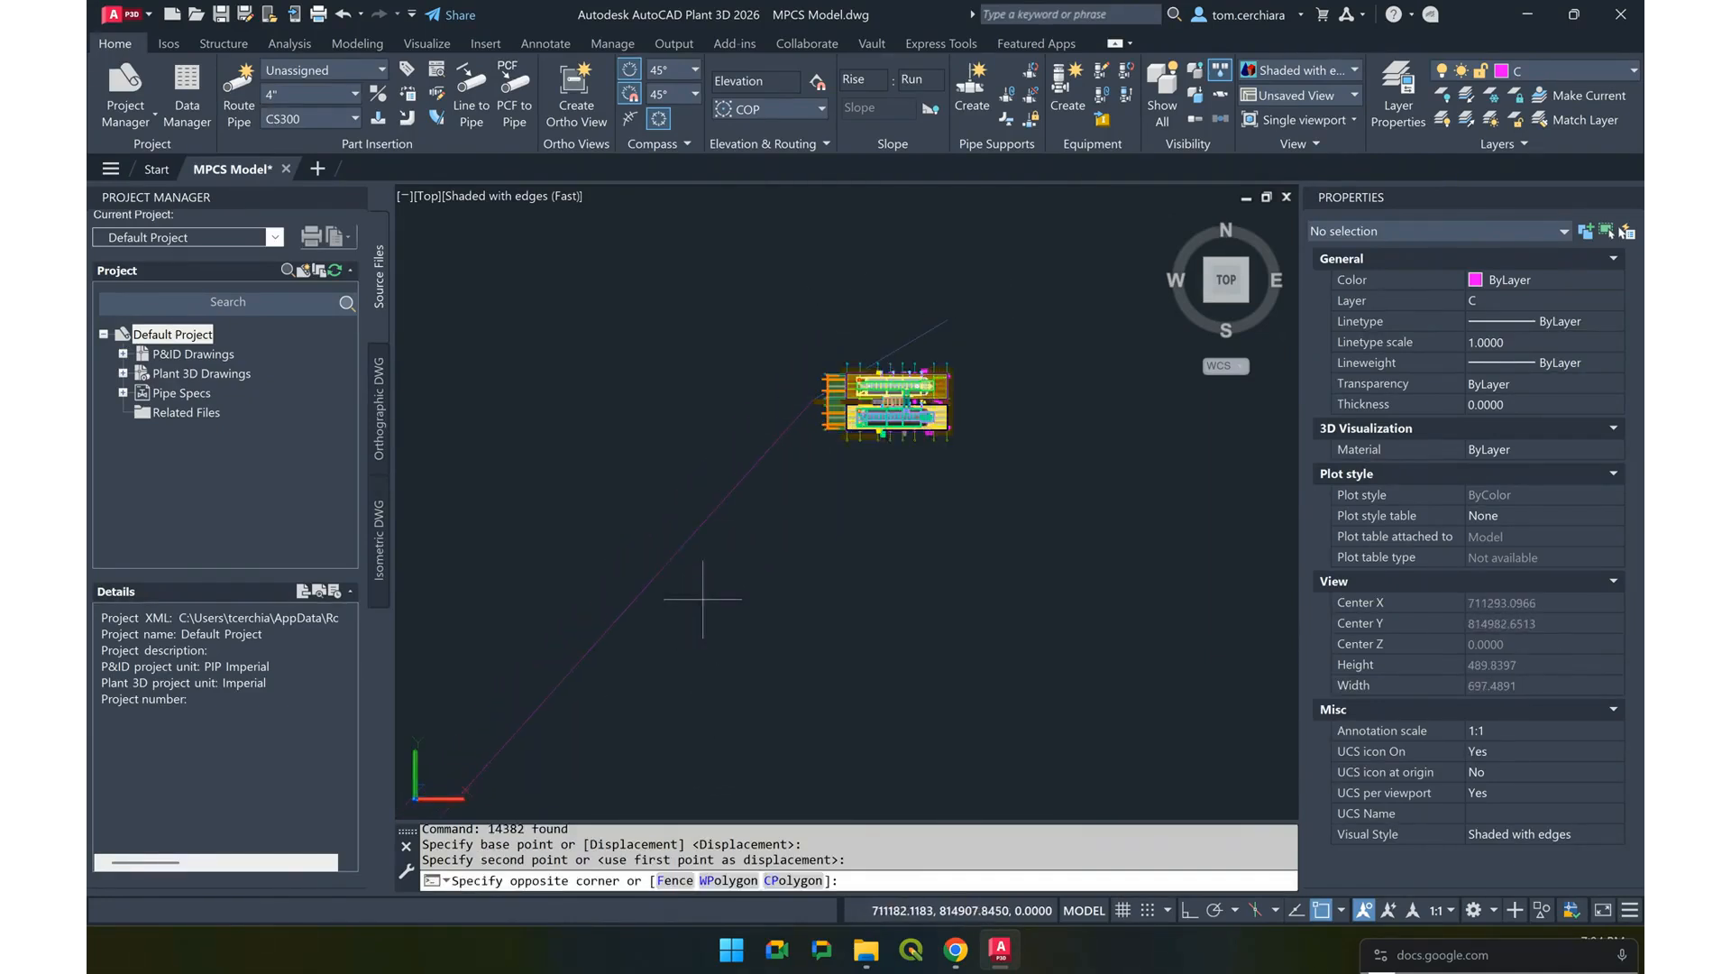
{"action": "left_click", "coordinate": [621, 512]}
{"action": "key", "text": "Delete"}
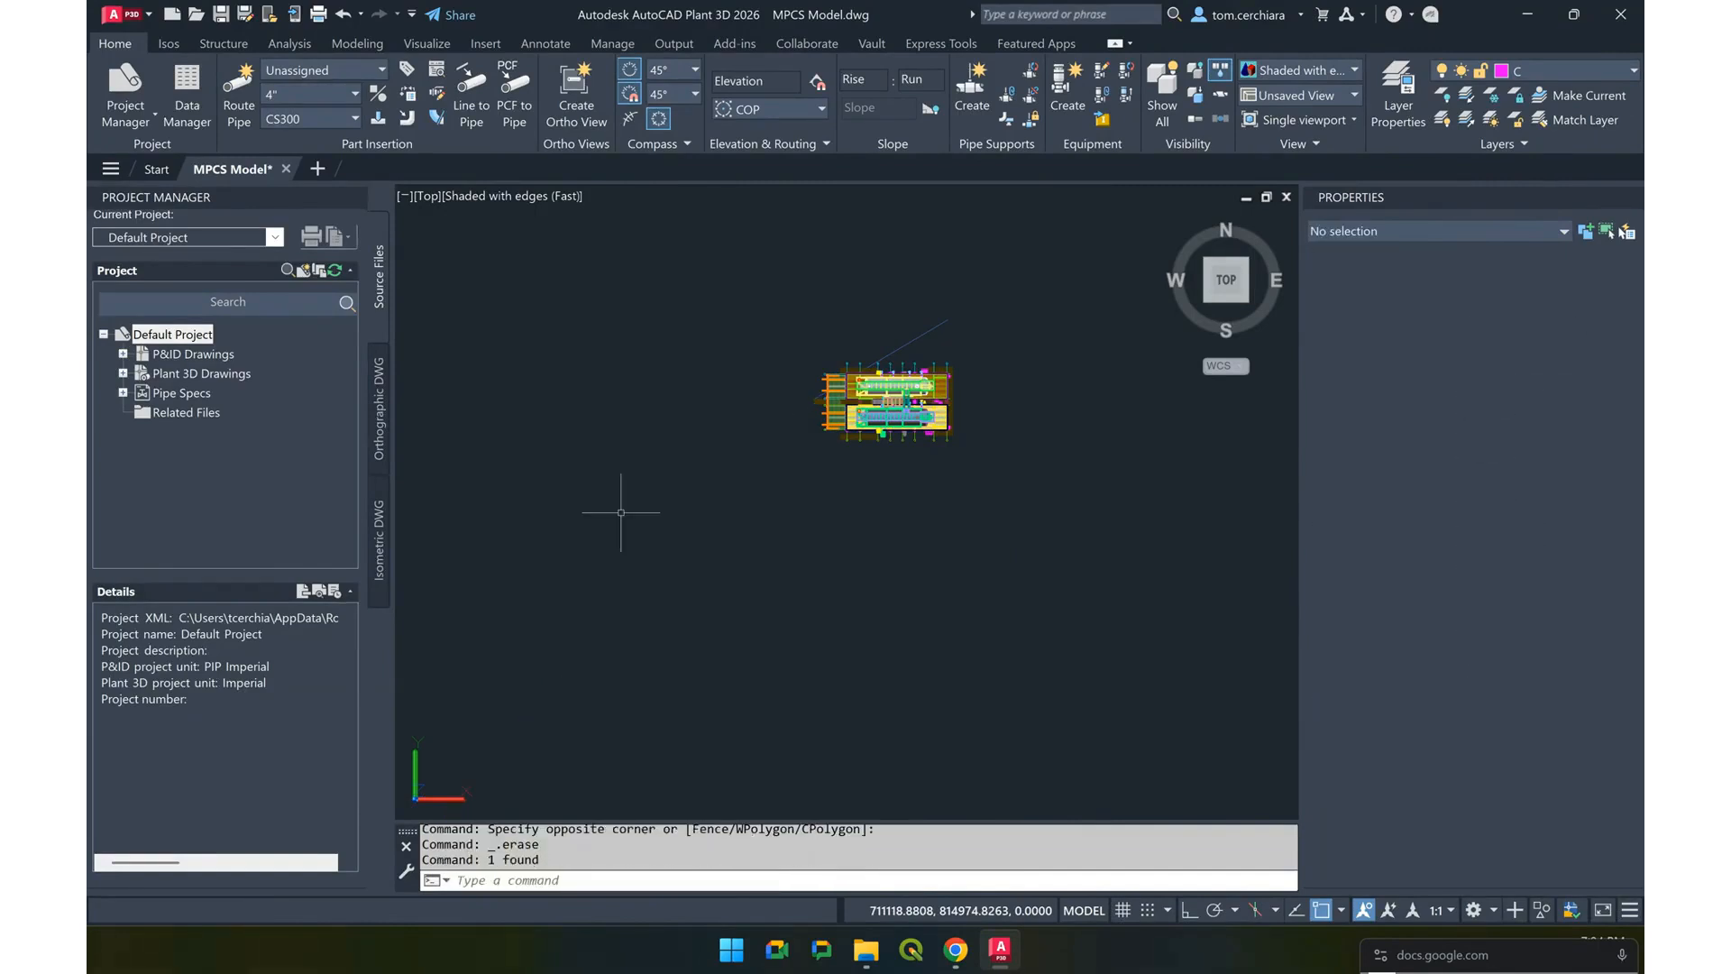
{"action": "scroll", "coordinate": [915, 348], "scroll_direction": "up", "scroll_amount": 3}
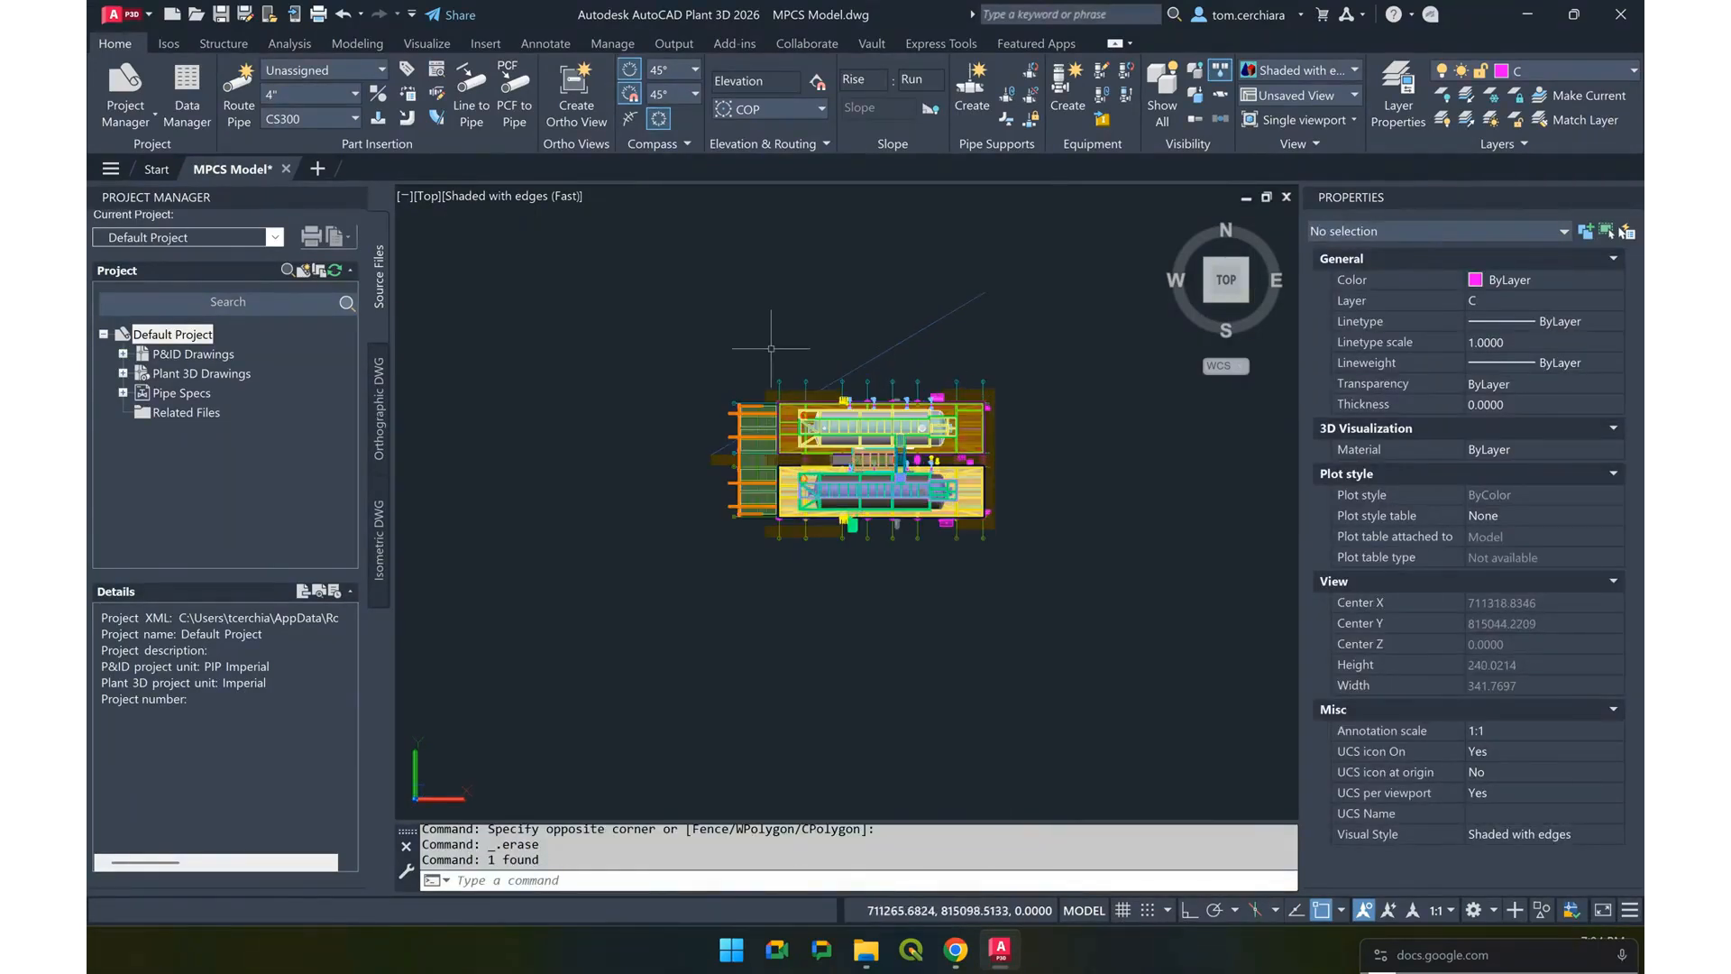
Rotate the entire plant model by reference about its walkway corner, aligning its east-west direction with the northeast endpoint of the imported reference line
{"action": "left_click", "coordinate": [672, 358]}
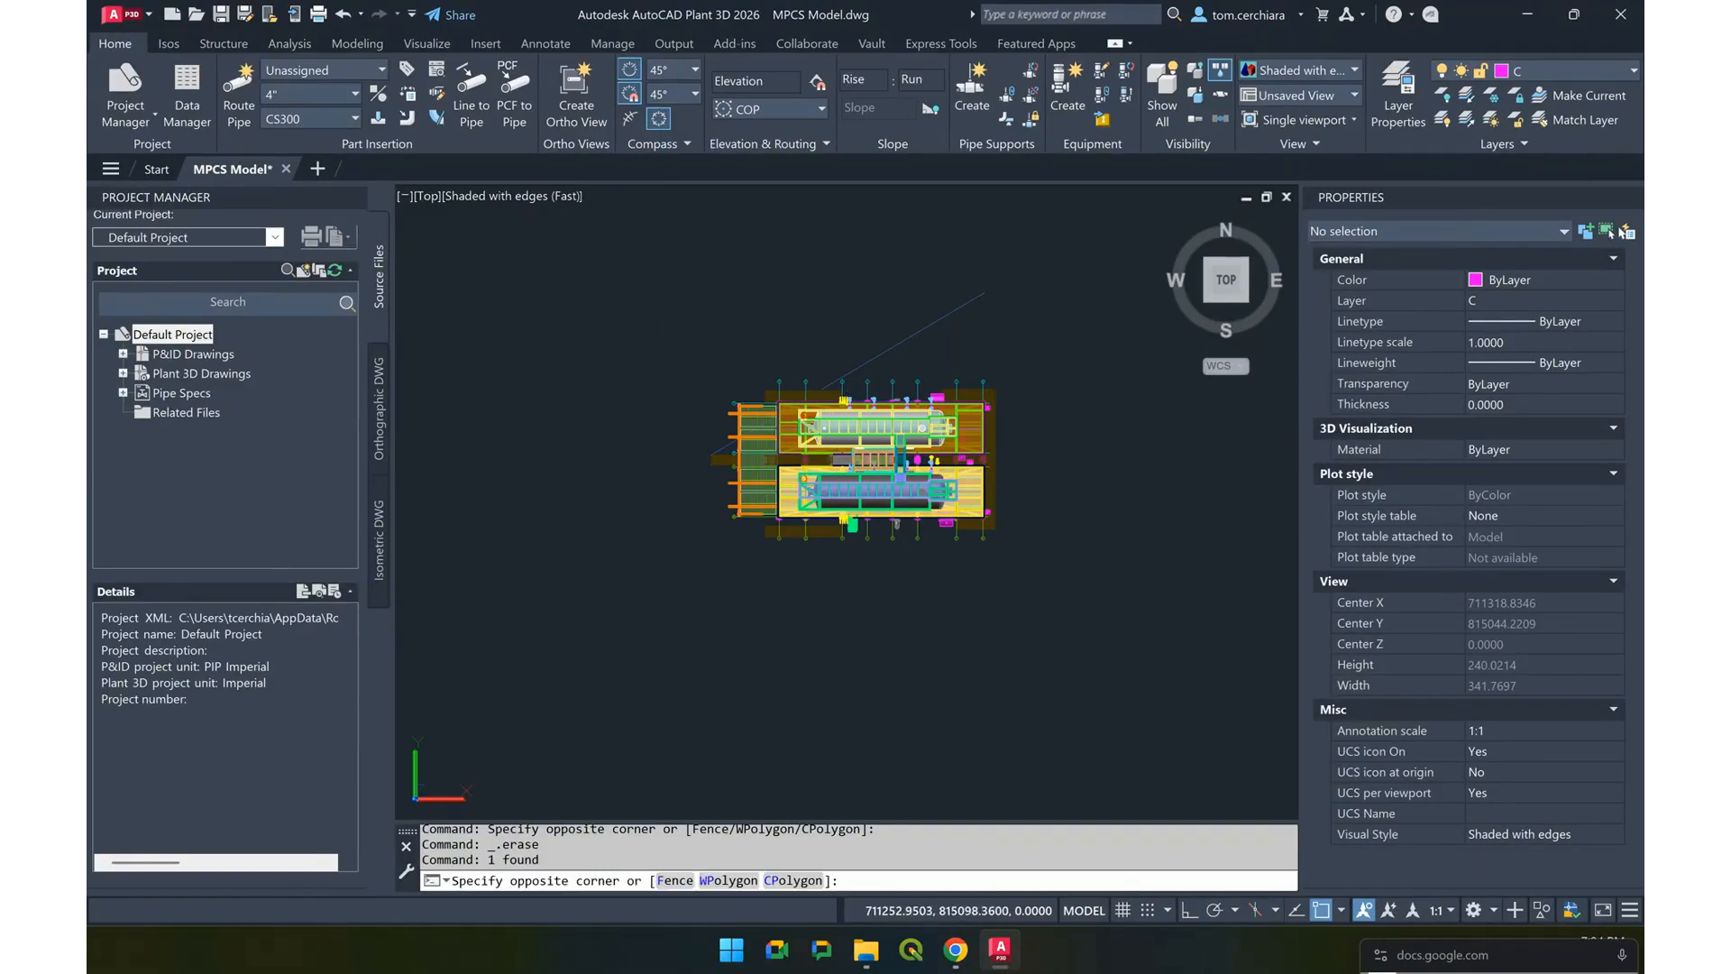
{"action": "left_click", "coordinate": [1048, 578]}
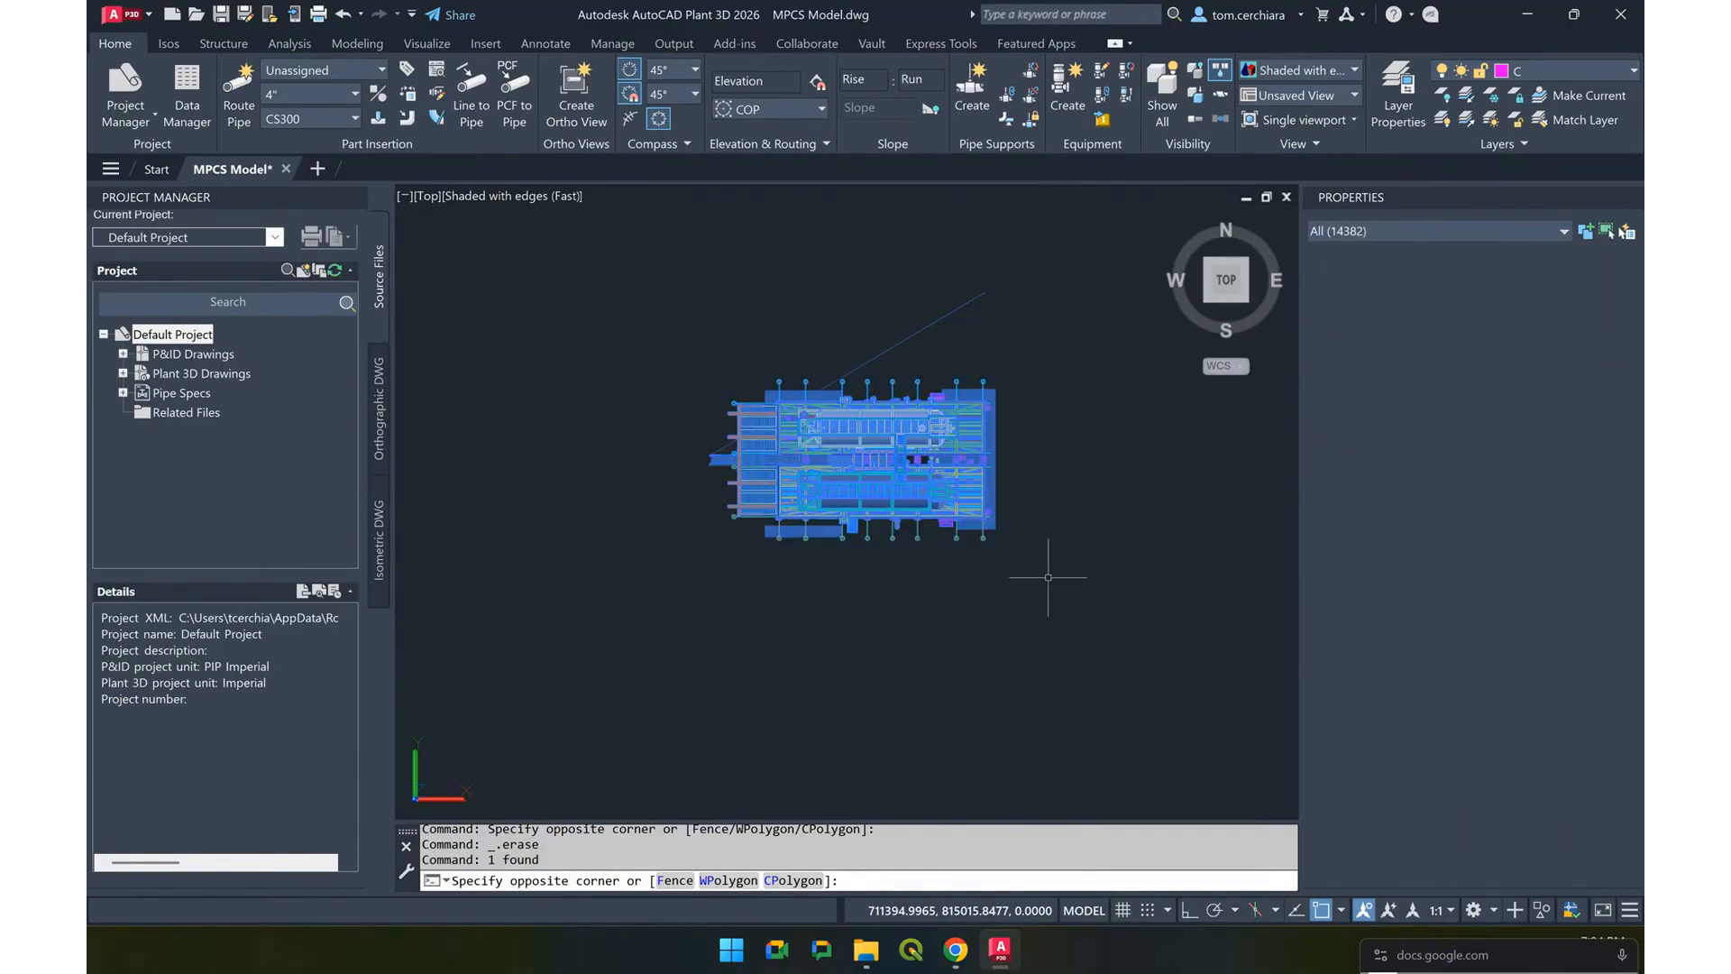
{"action": "type", "text": "RO"}
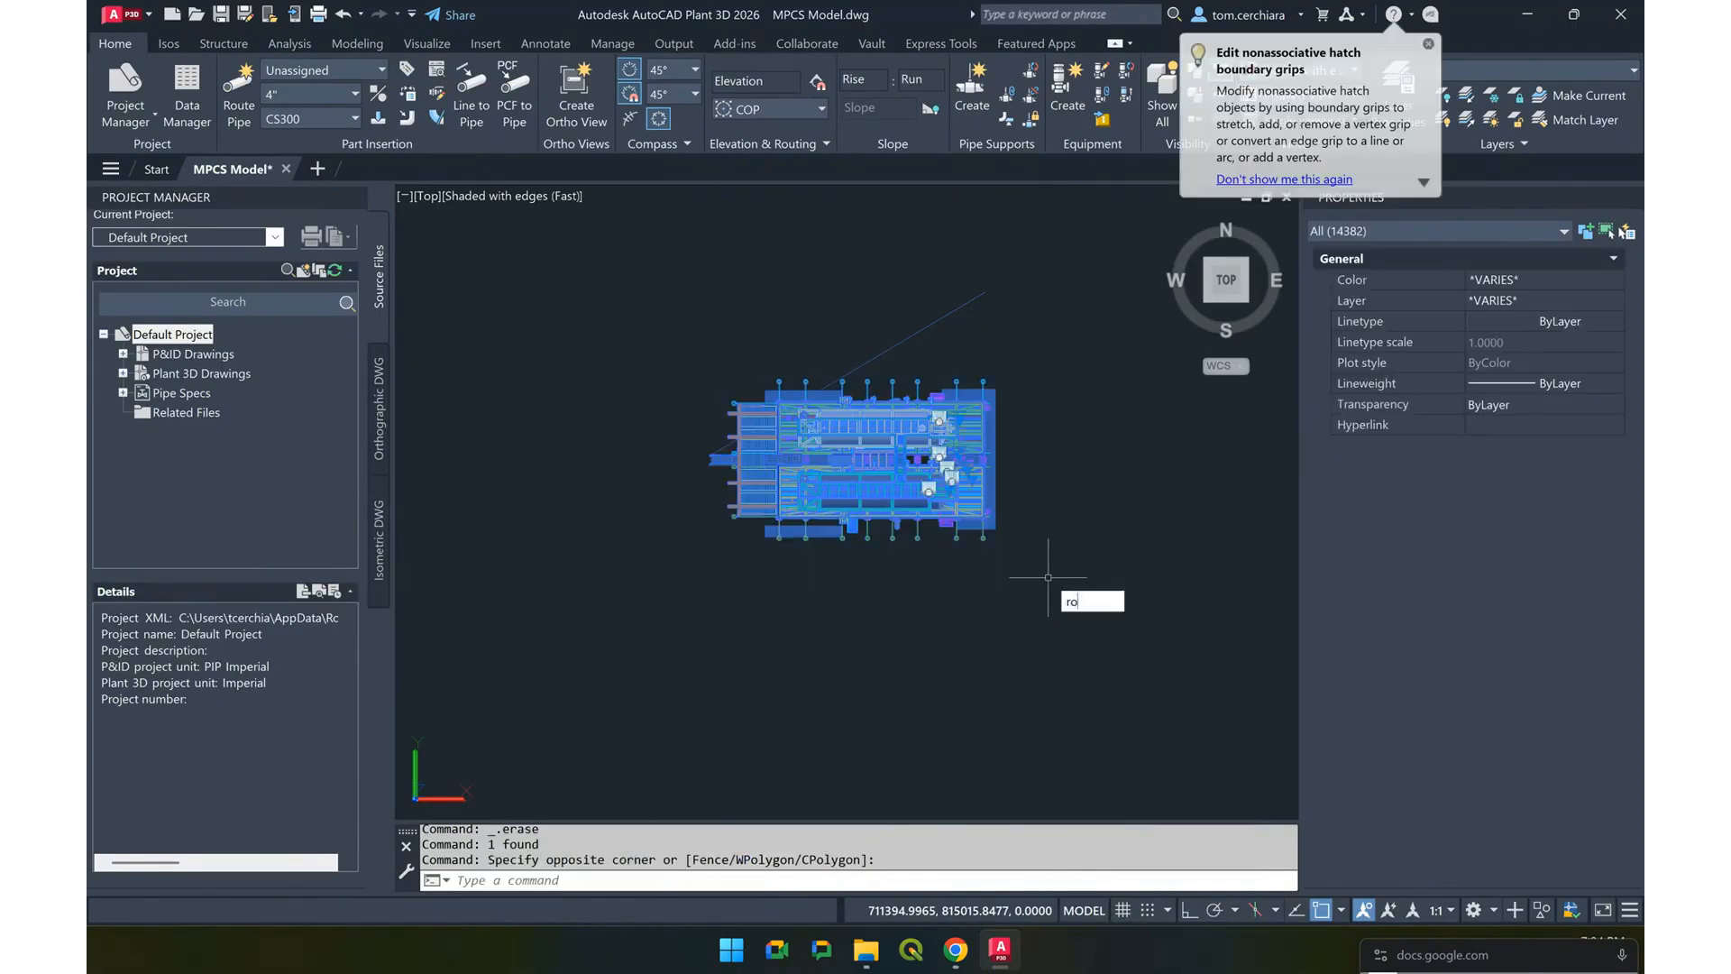
{"action": "key", "text": "Return"}
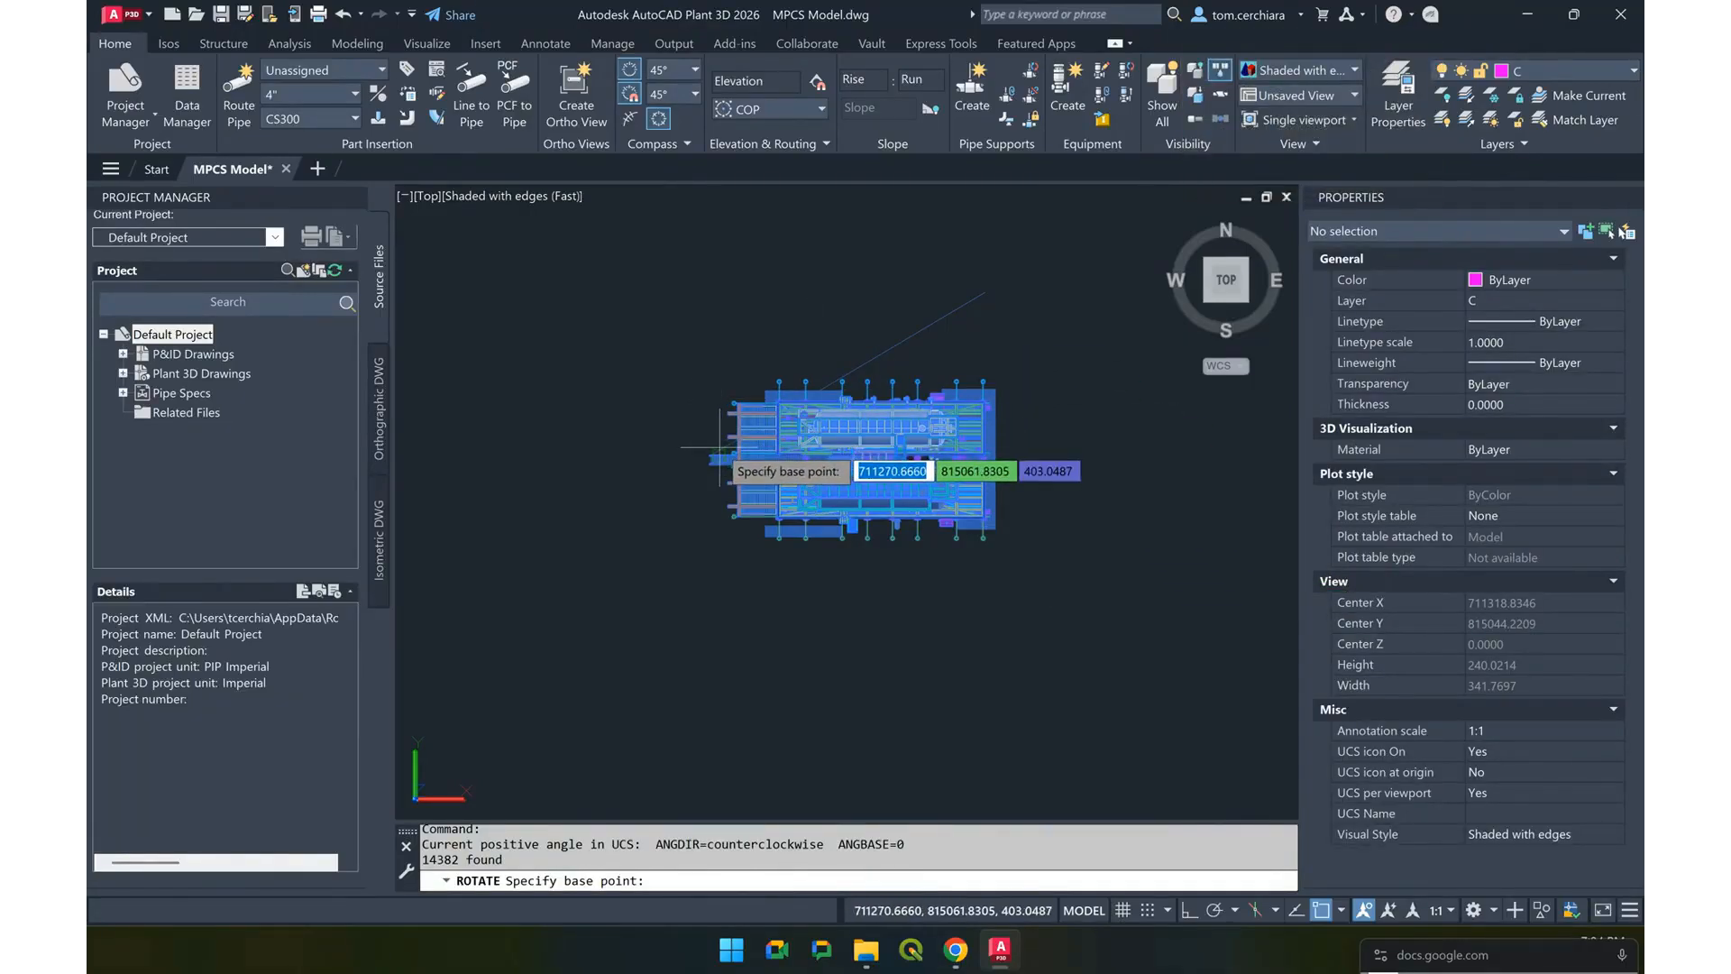
{"action": "scroll", "coordinate": [719, 446], "scroll_direction": "up", "scroll_amount": 8}
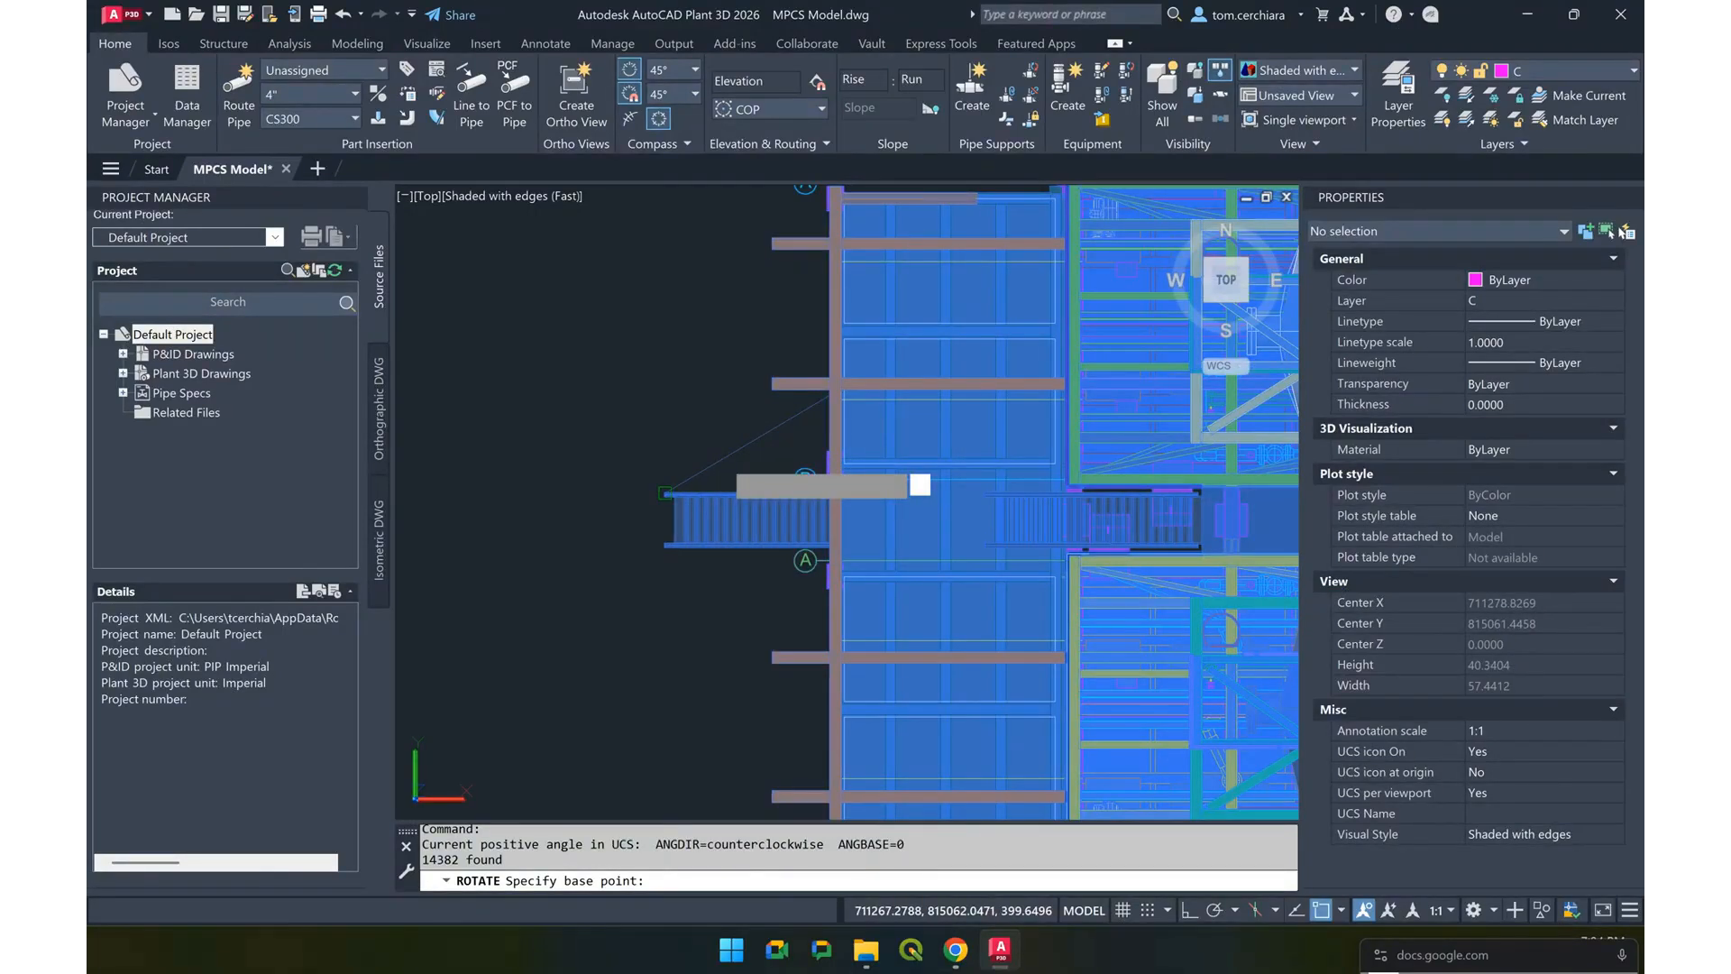
{"action": "left_click", "coordinate": [722, 448]}
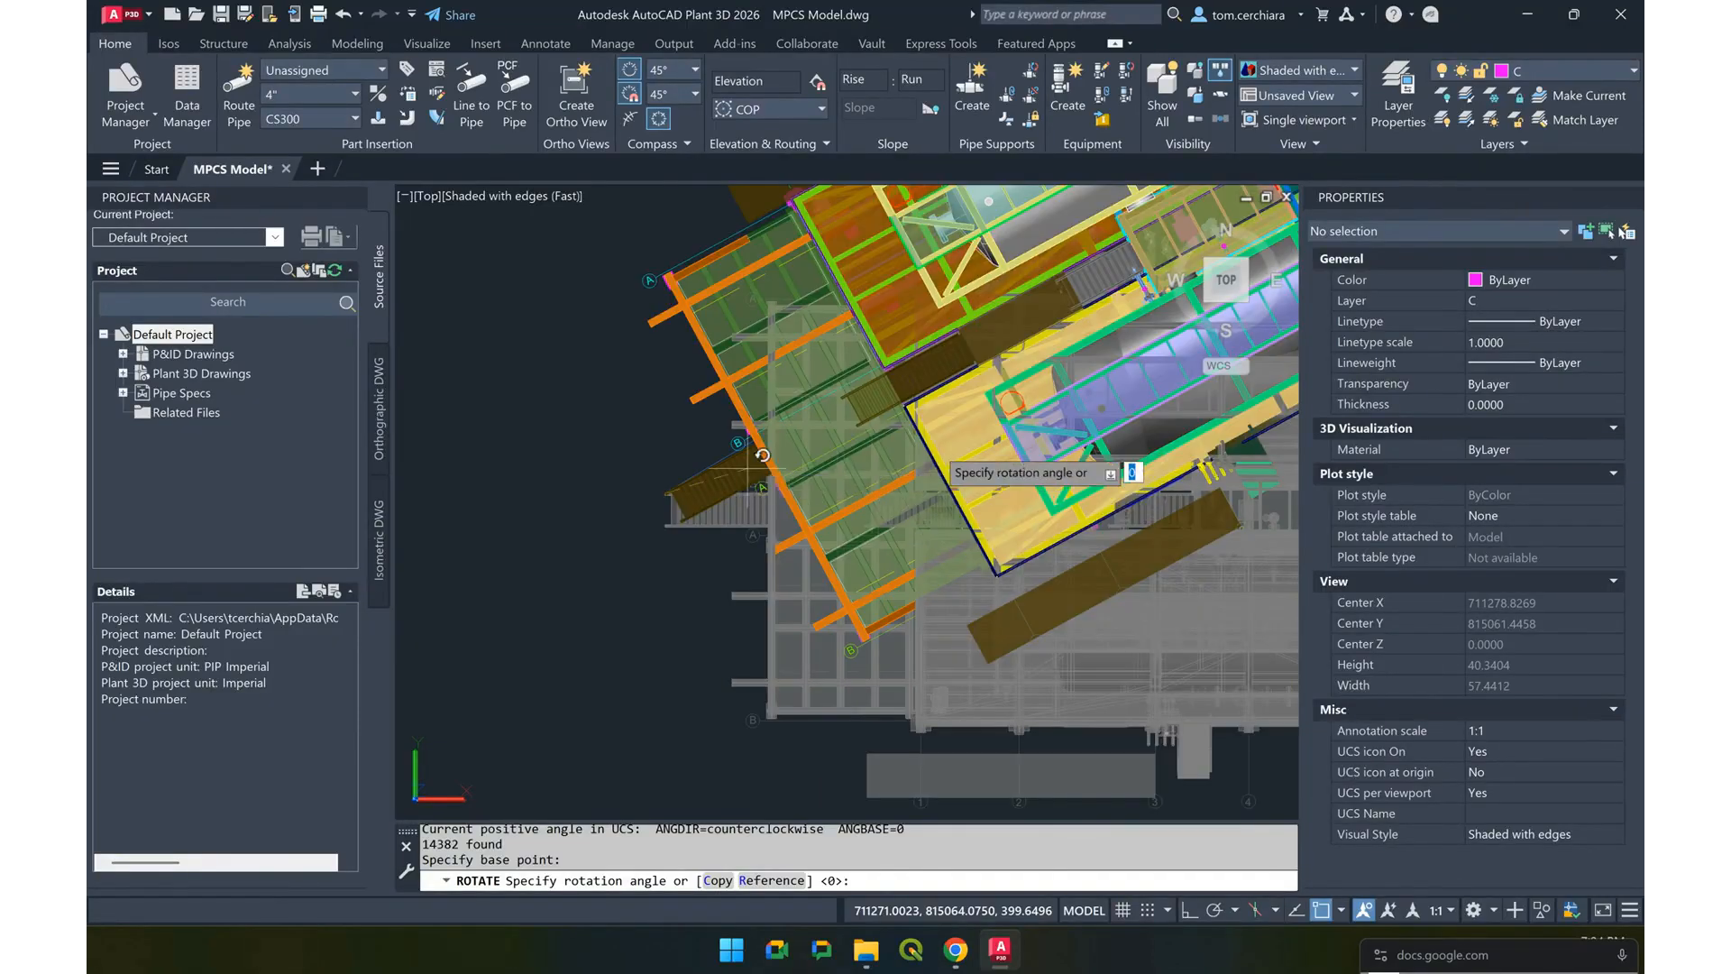
{"action": "scroll", "coordinate": [762, 456], "scroll_direction": "down", "scroll_amount": 5}
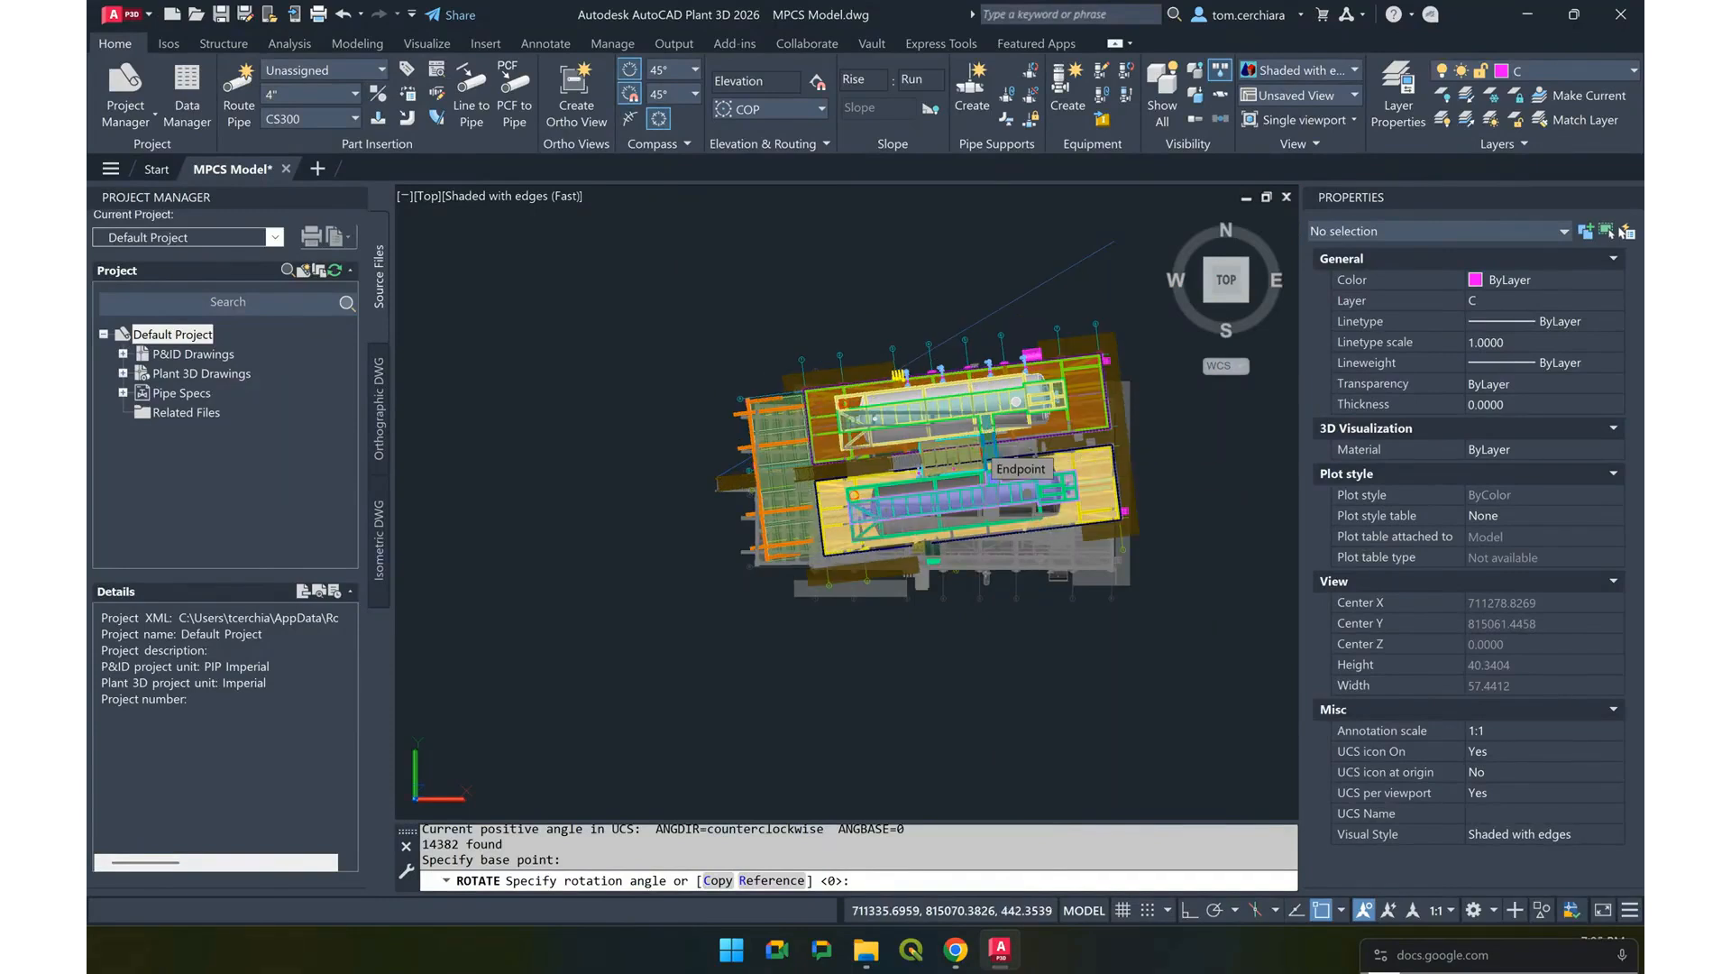
{"action": "type", "text": "r"}
{"action": "key", "text": "Return"}
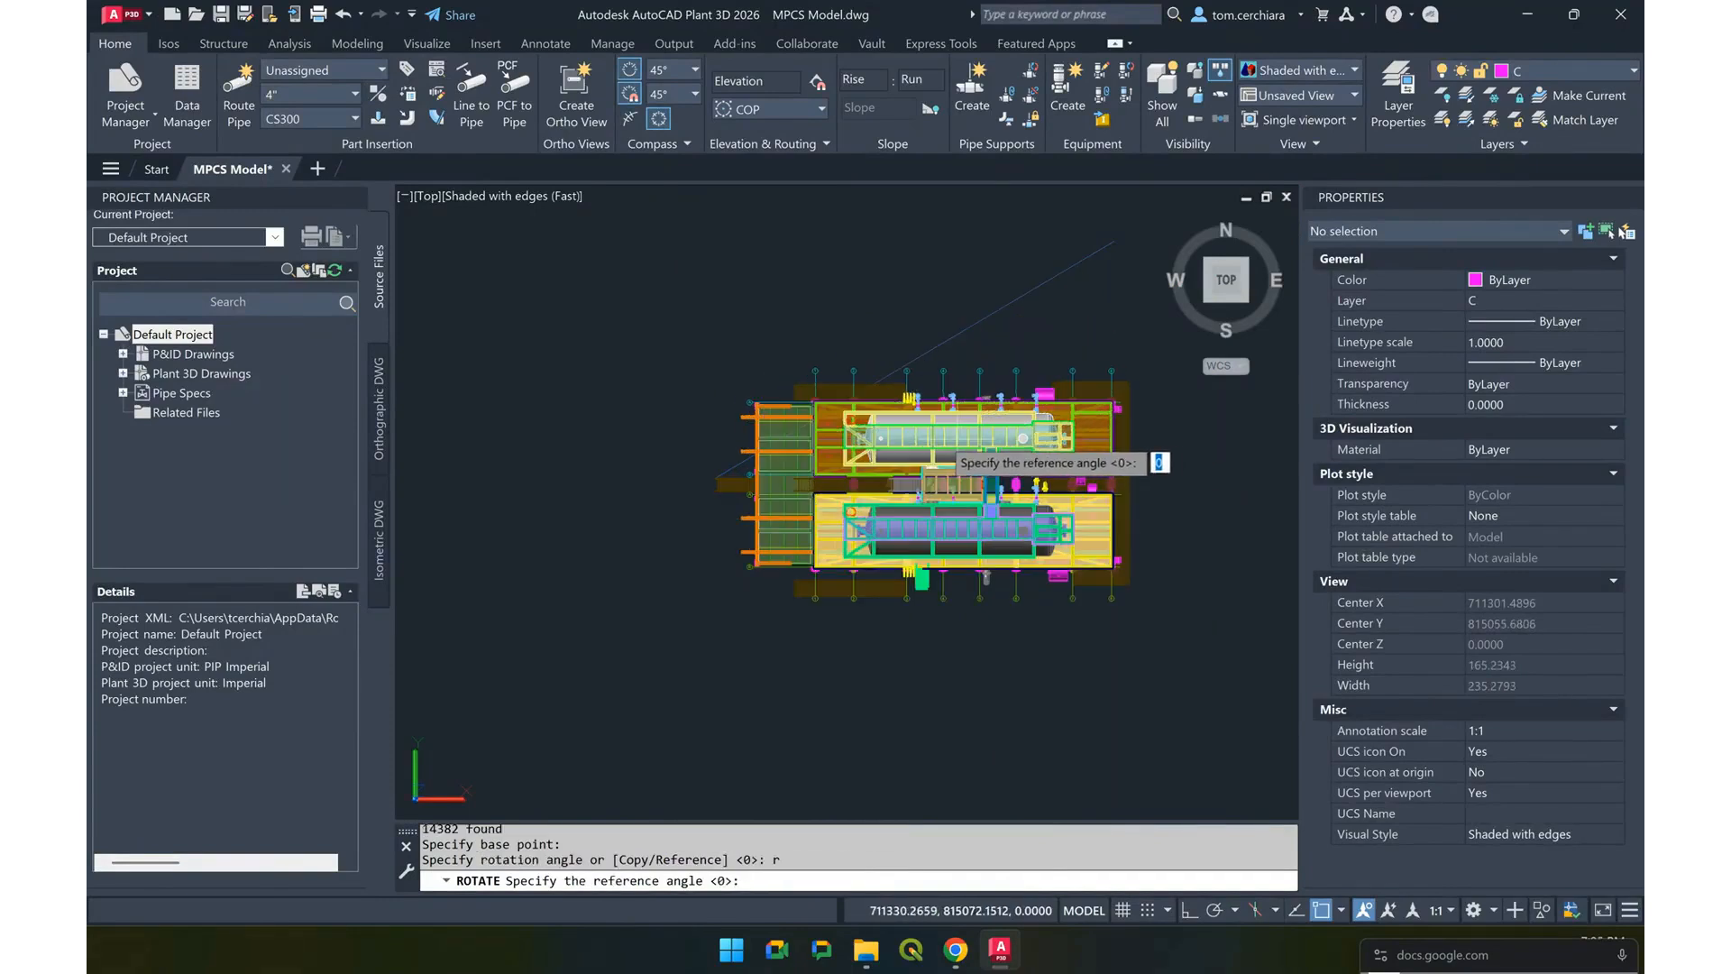
{"action": "left_click", "coordinate": [726, 466]}
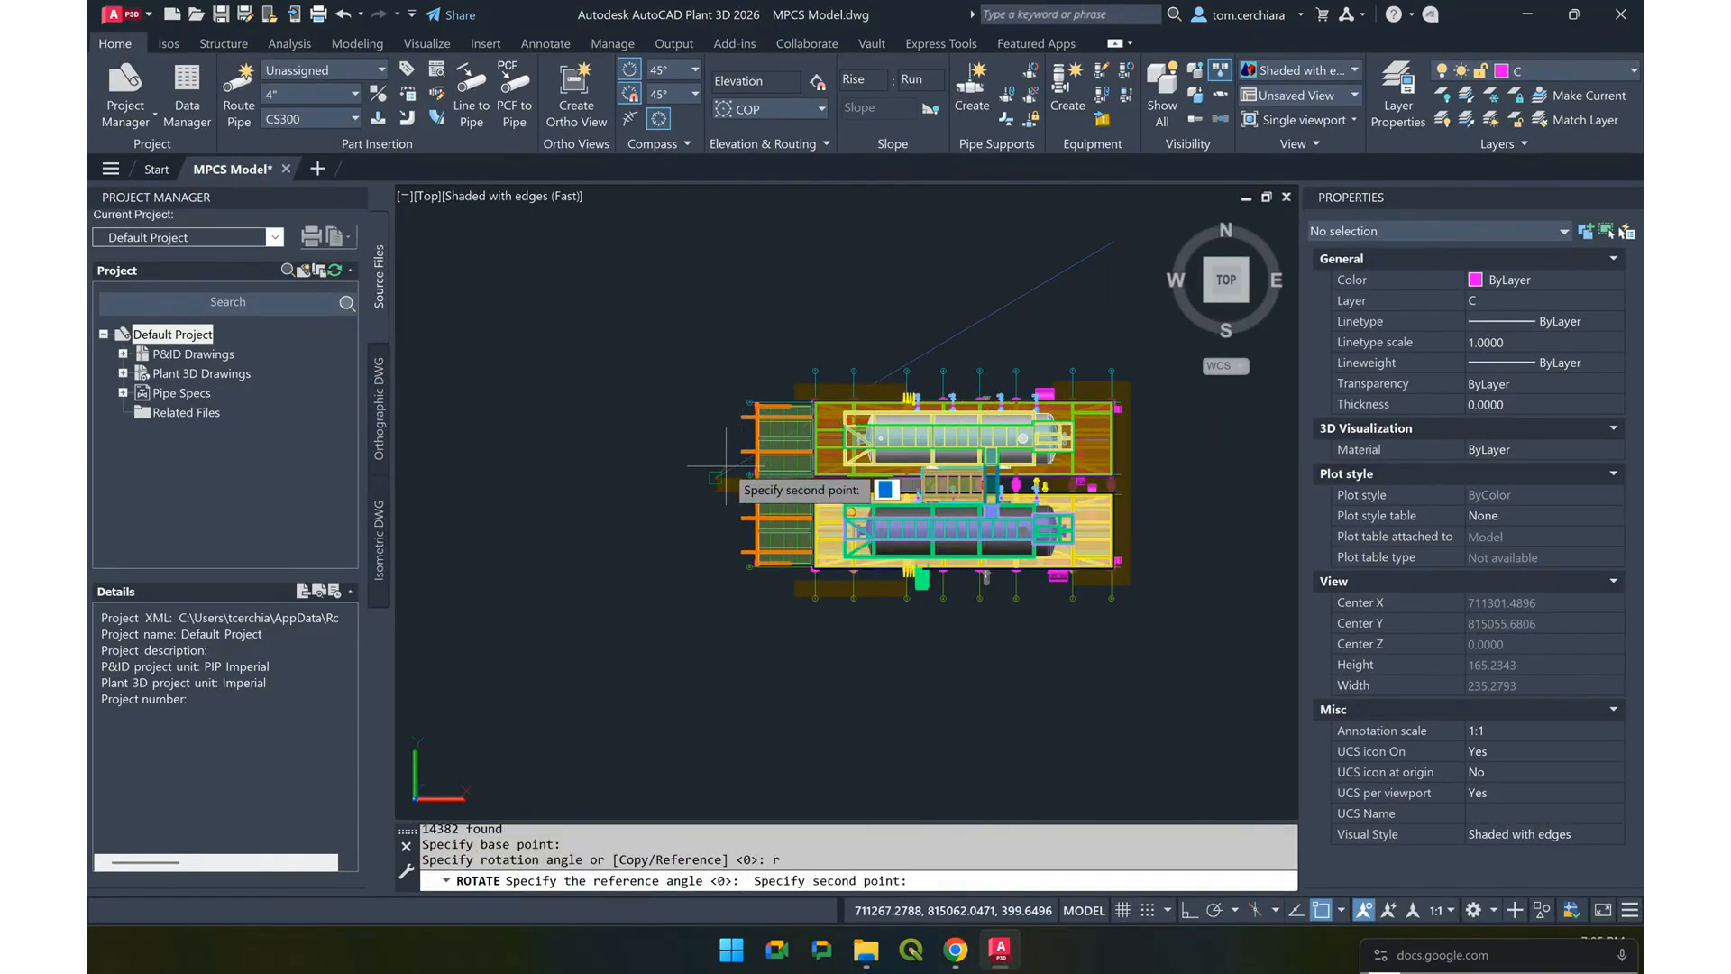
{"action": "left_click", "coordinate": [1121, 475]}
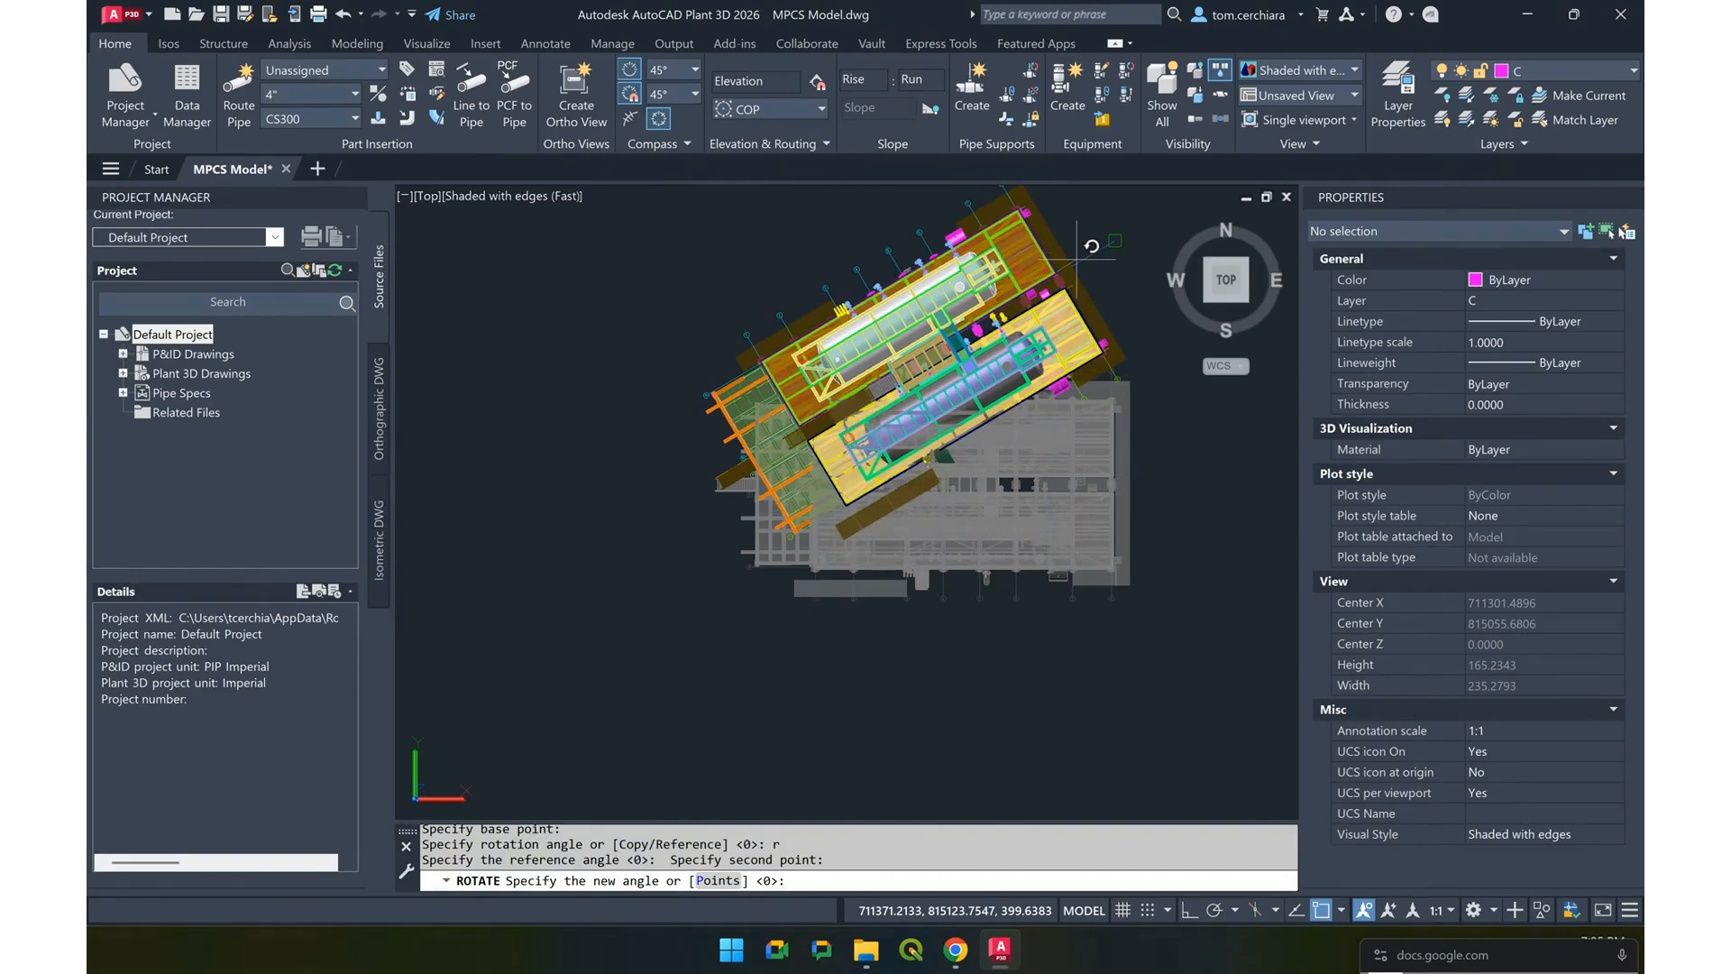
{"action": "left_click", "coordinate": [1076, 261]}
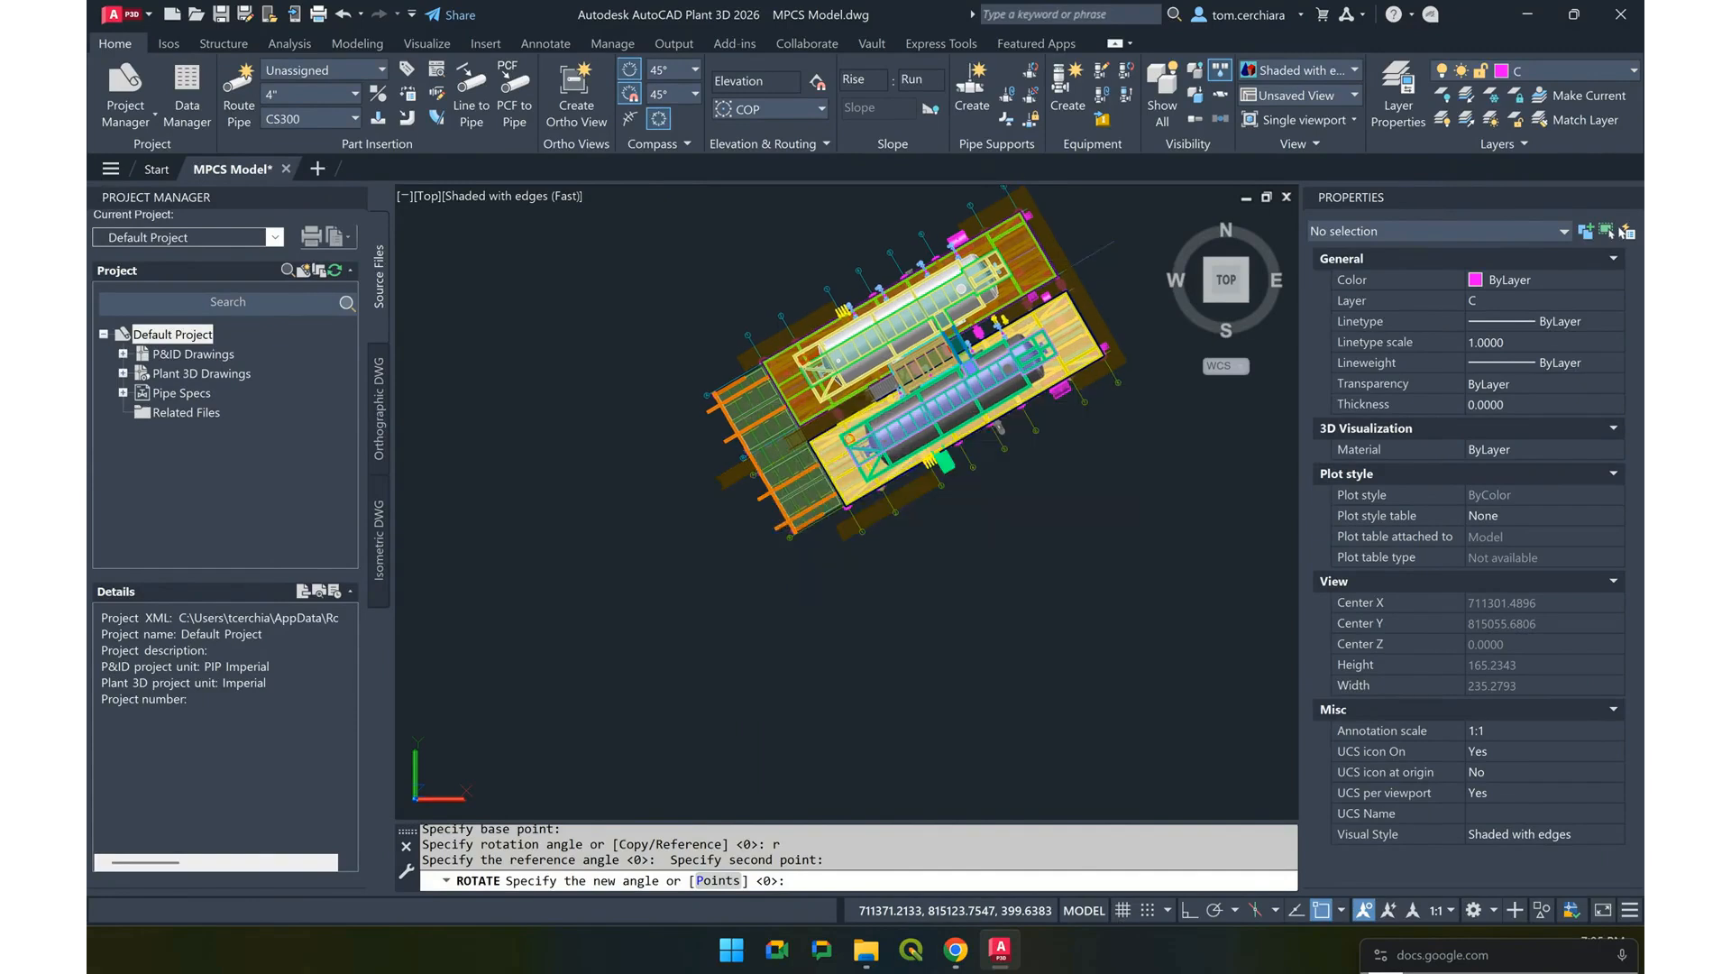
Erase the imported reference line extending northeast of the rotated plant
{"action": "left_click", "coordinate": [1098, 251]}
{"action": "key", "text": "Delete"}
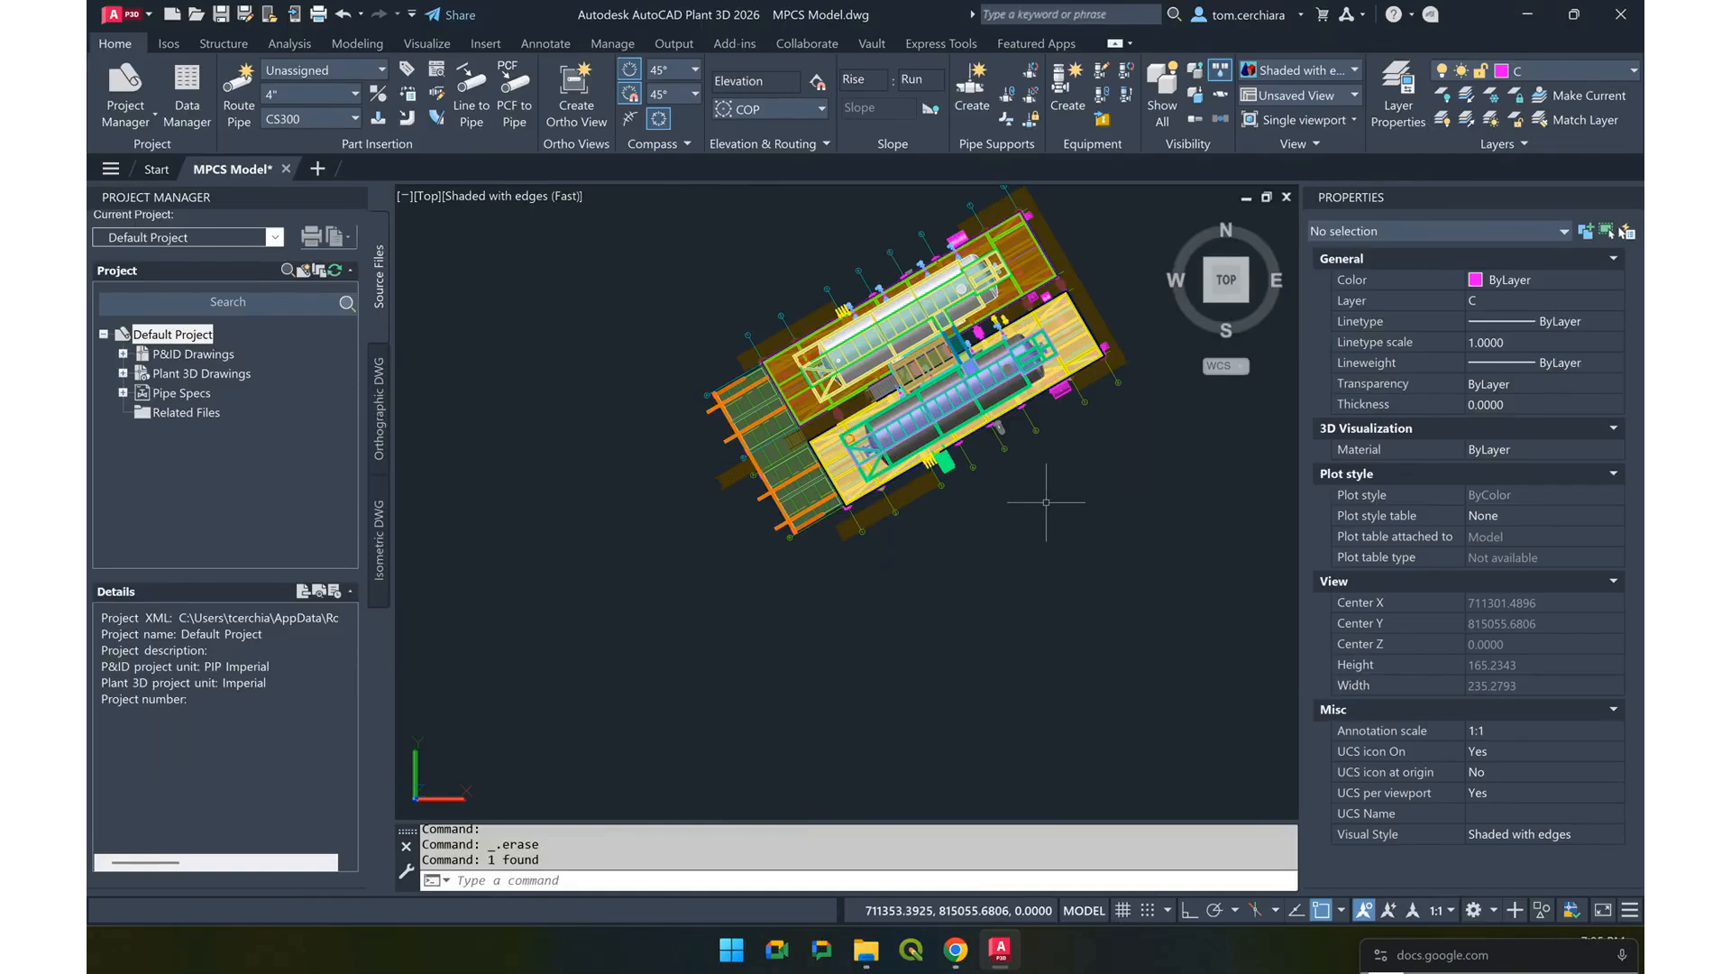
{"action": "middle_click_drag", "start_coordinate": [1047, 503], "coordinate": [1012, 572]}
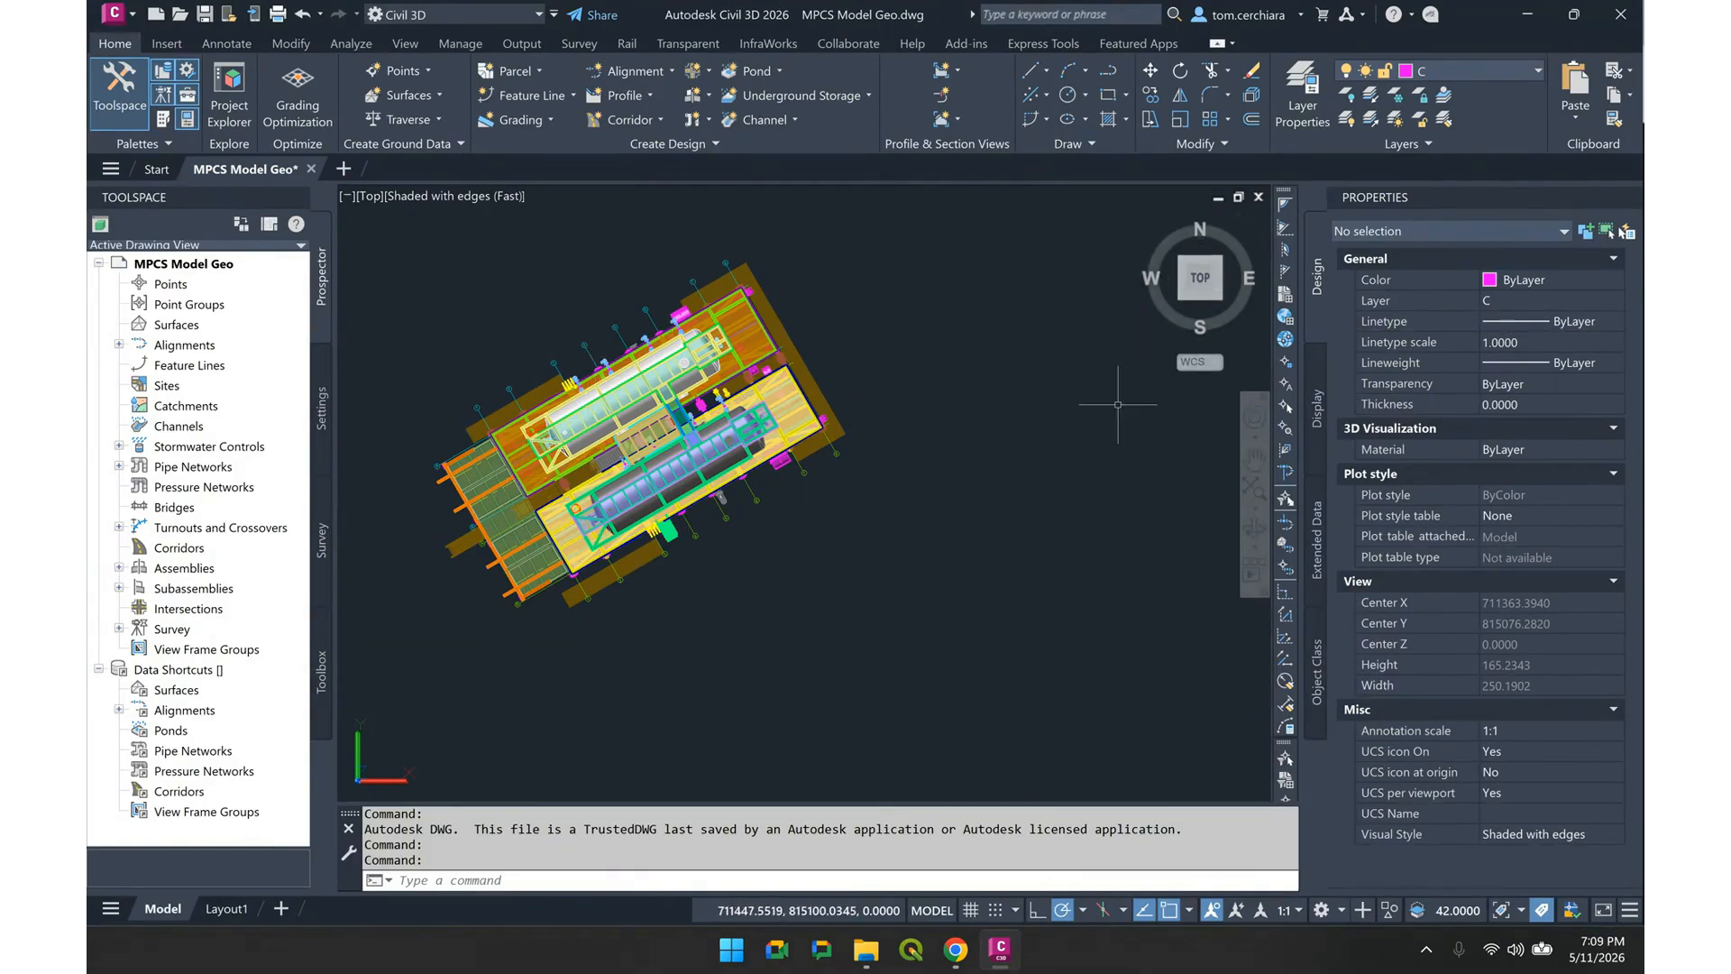
{"action": "type", "text": "orbit"}
{"action": "key", "text": "Return"}
{"action": "left_click_drag", "start_coordinate": [637, 501], "coordinate": [684, 493]}
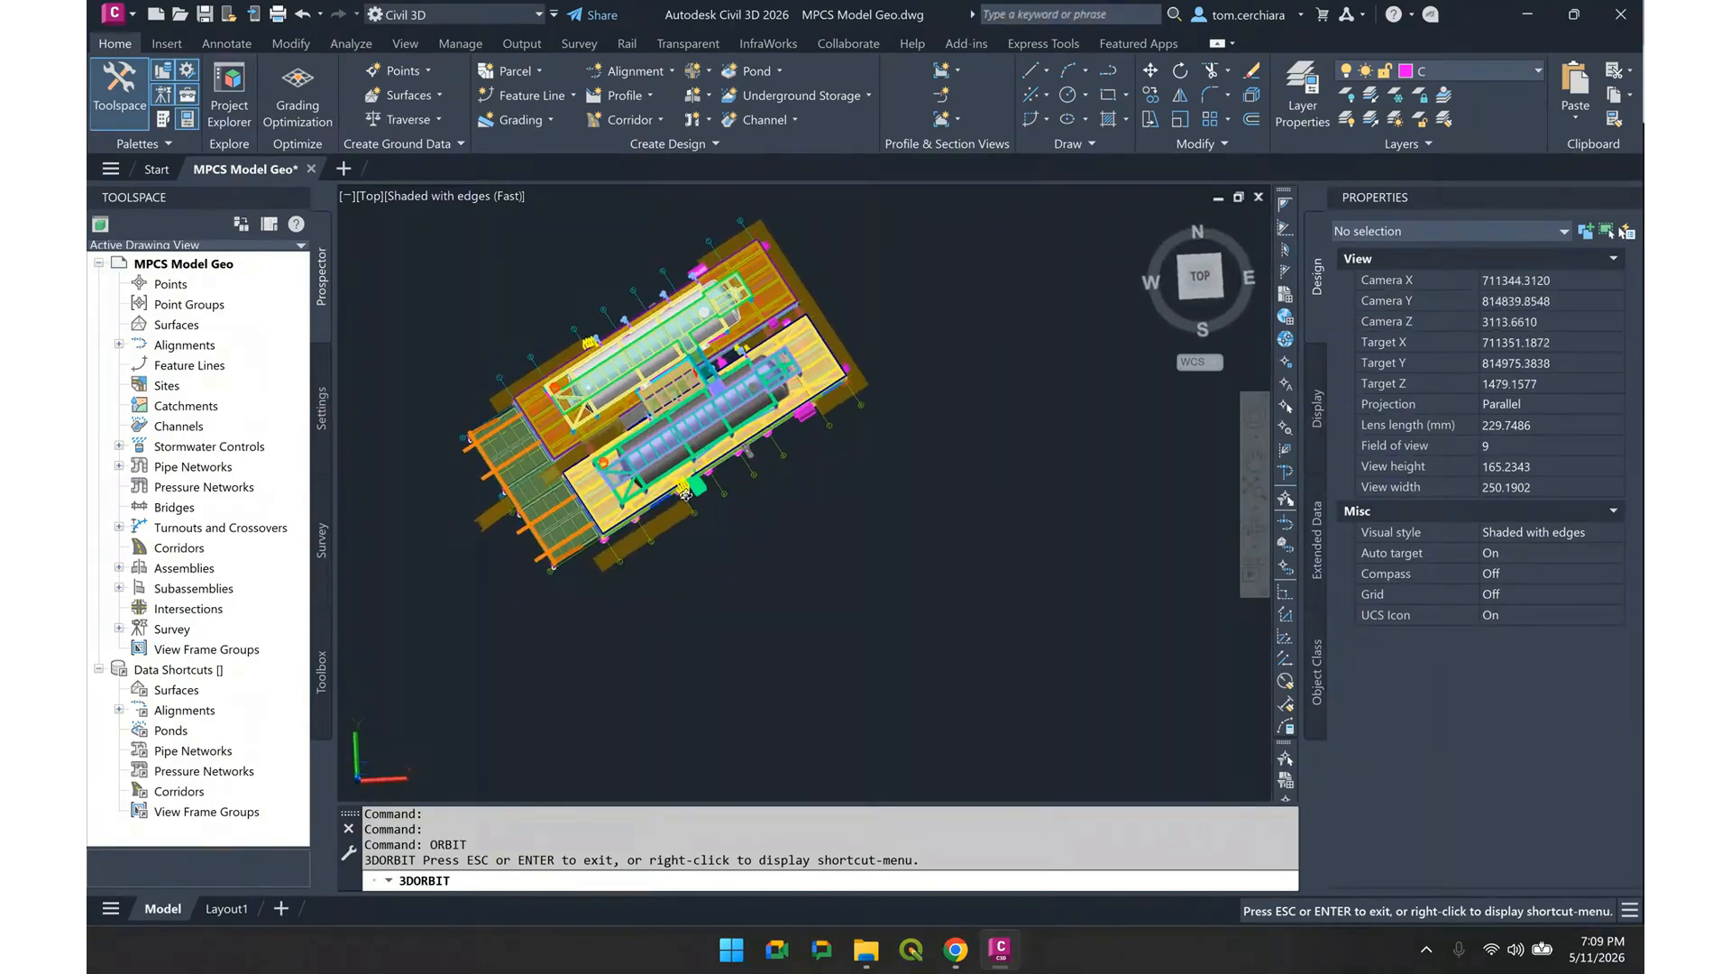
{"action": "key", "text": "Escape"}
{"action": "left_click", "coordinate": [1205, 281]}
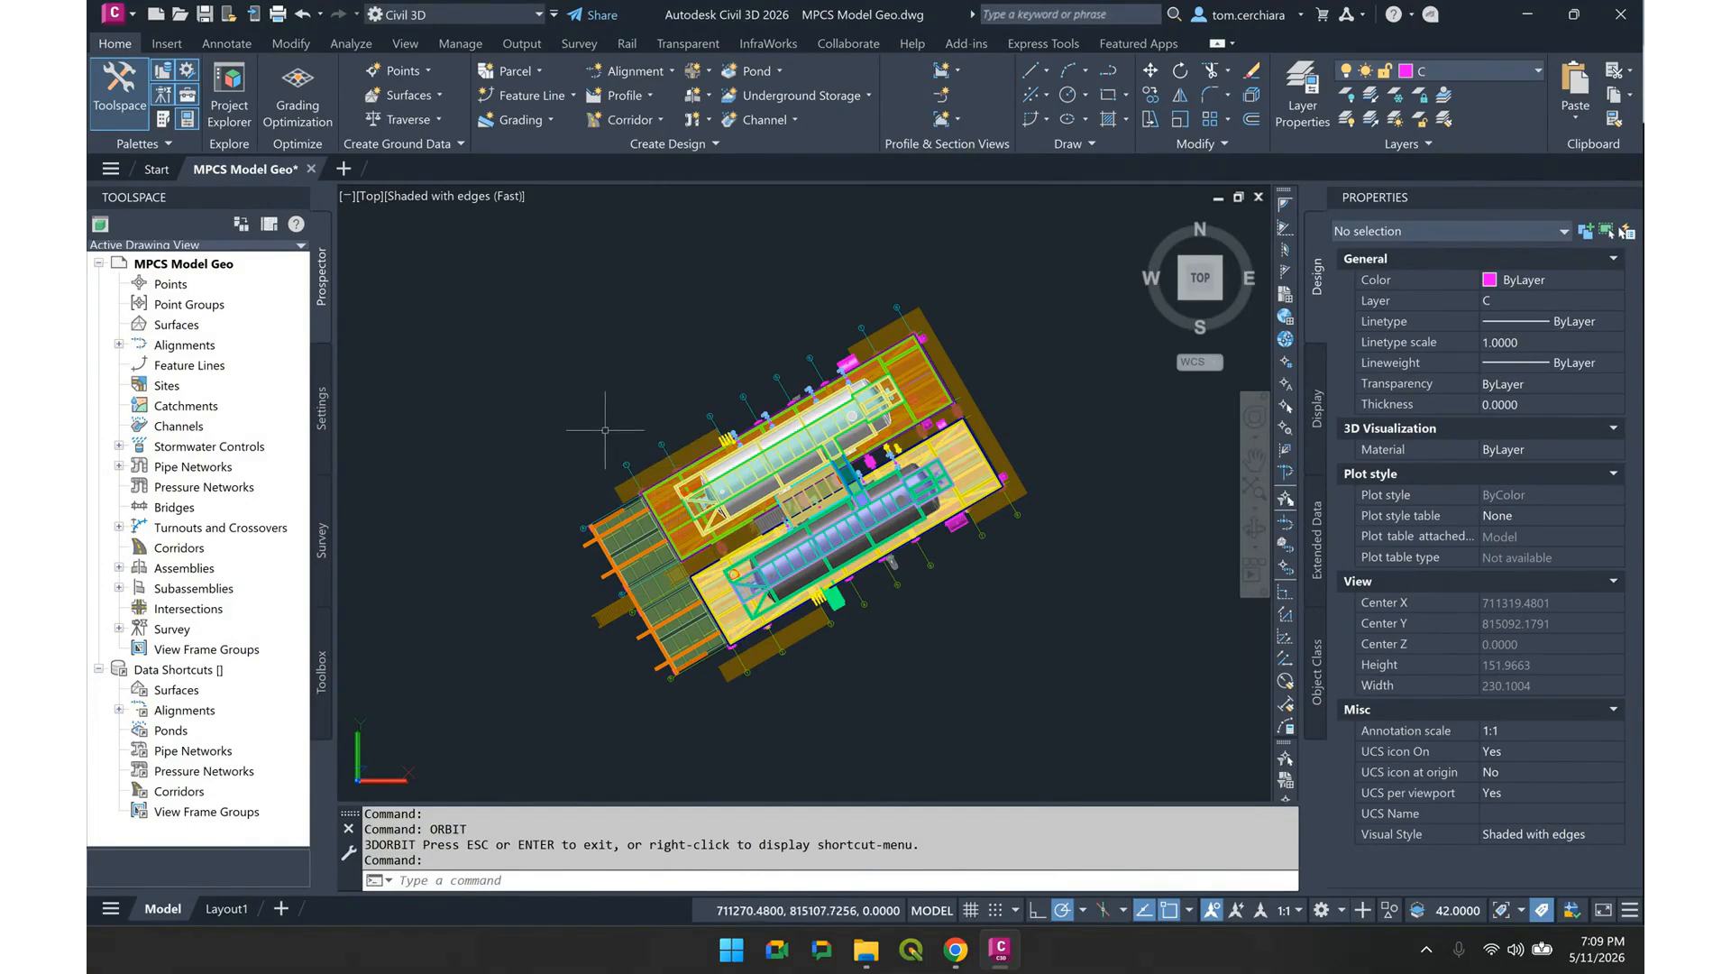
In Civil 3D's MPCS Model Geo drawing, measure the distance between grid bubbles 1 and 2 on the plant's northwest side
{"action": "type", "text": "DI"}
{"action": "key", "text": "Return"}
{"action": "scroll", "coordinate": [612, 465], "scroll_direction": "up", "scroll_amount": 2}
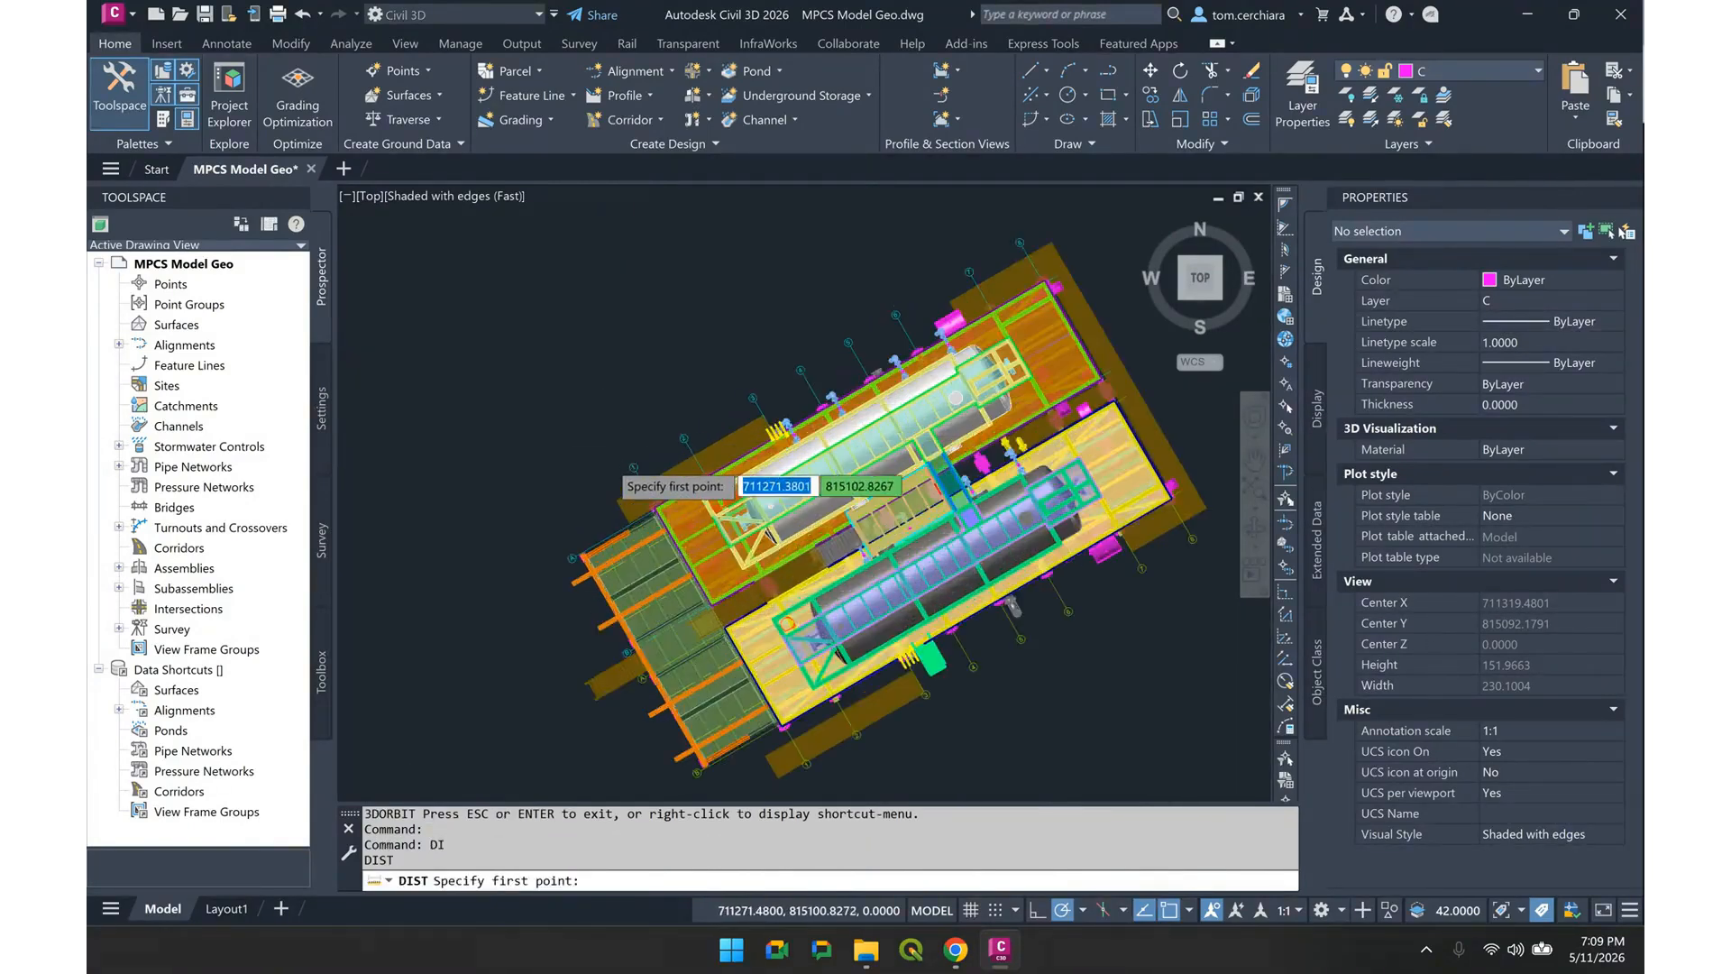
{"action": "scroll", "coordinate": [611, 464], "scroll_direction": "up", "scroll_amount": 6}
{"action": "left_click", "coordinate": [699, 490]}
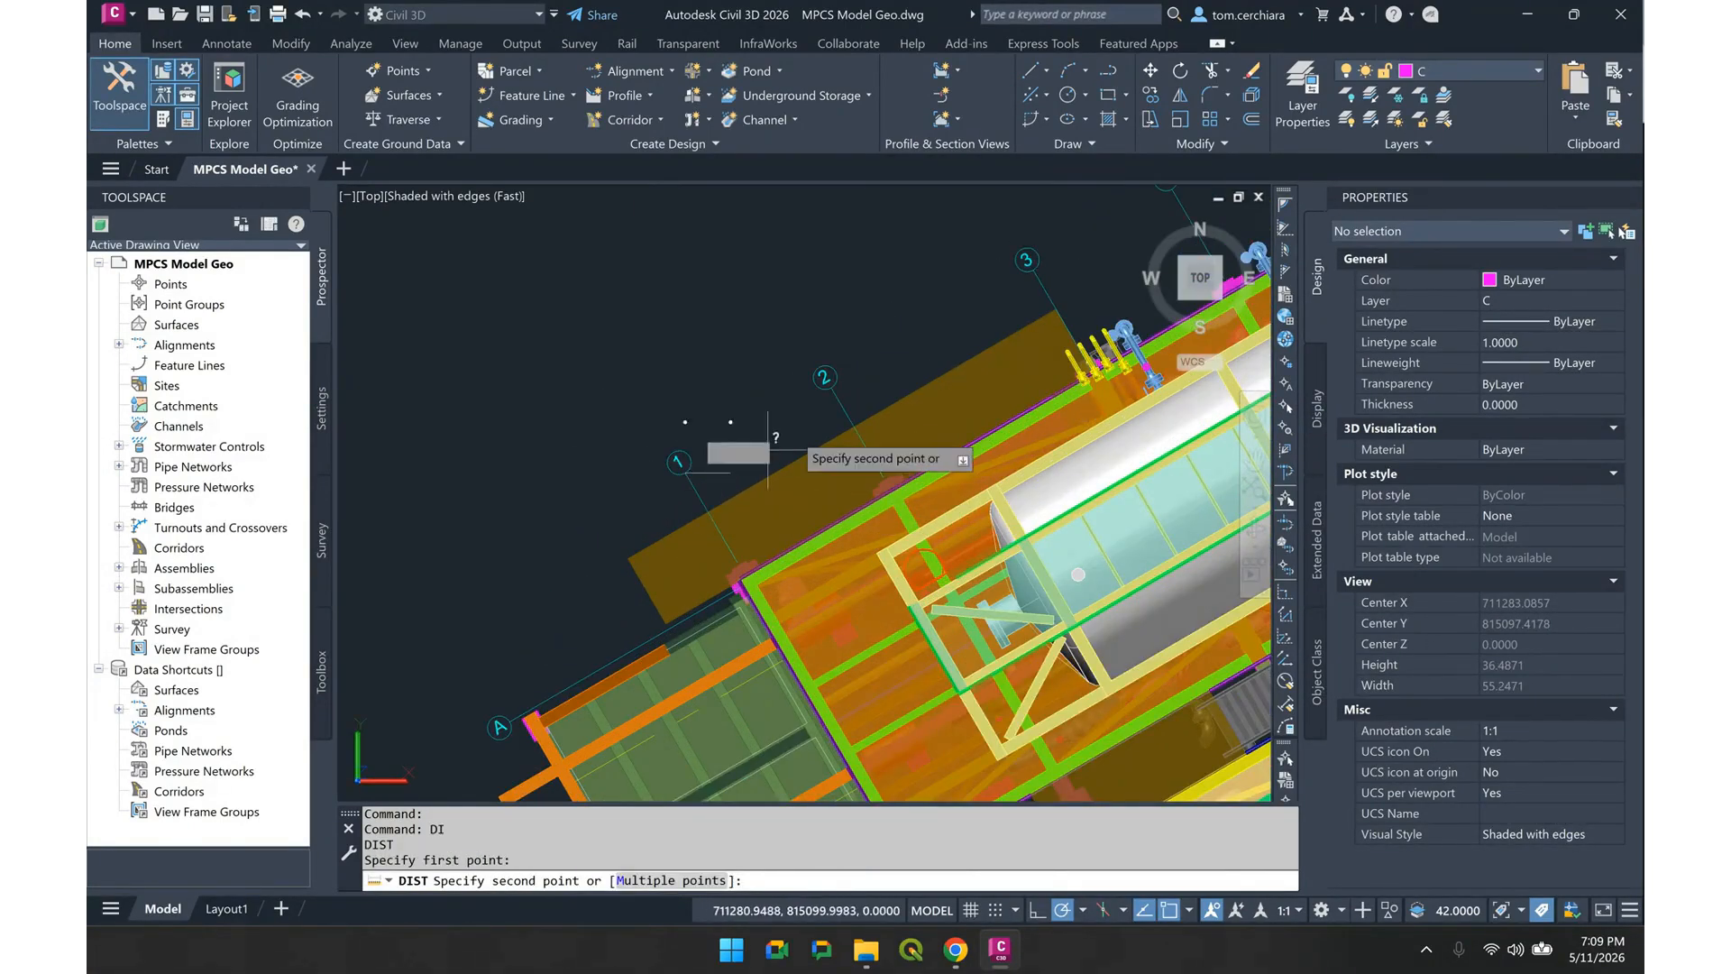
{"action": "left_click", "coordinate": [841, 406]}
{"action": "key", "text": "Escape"}
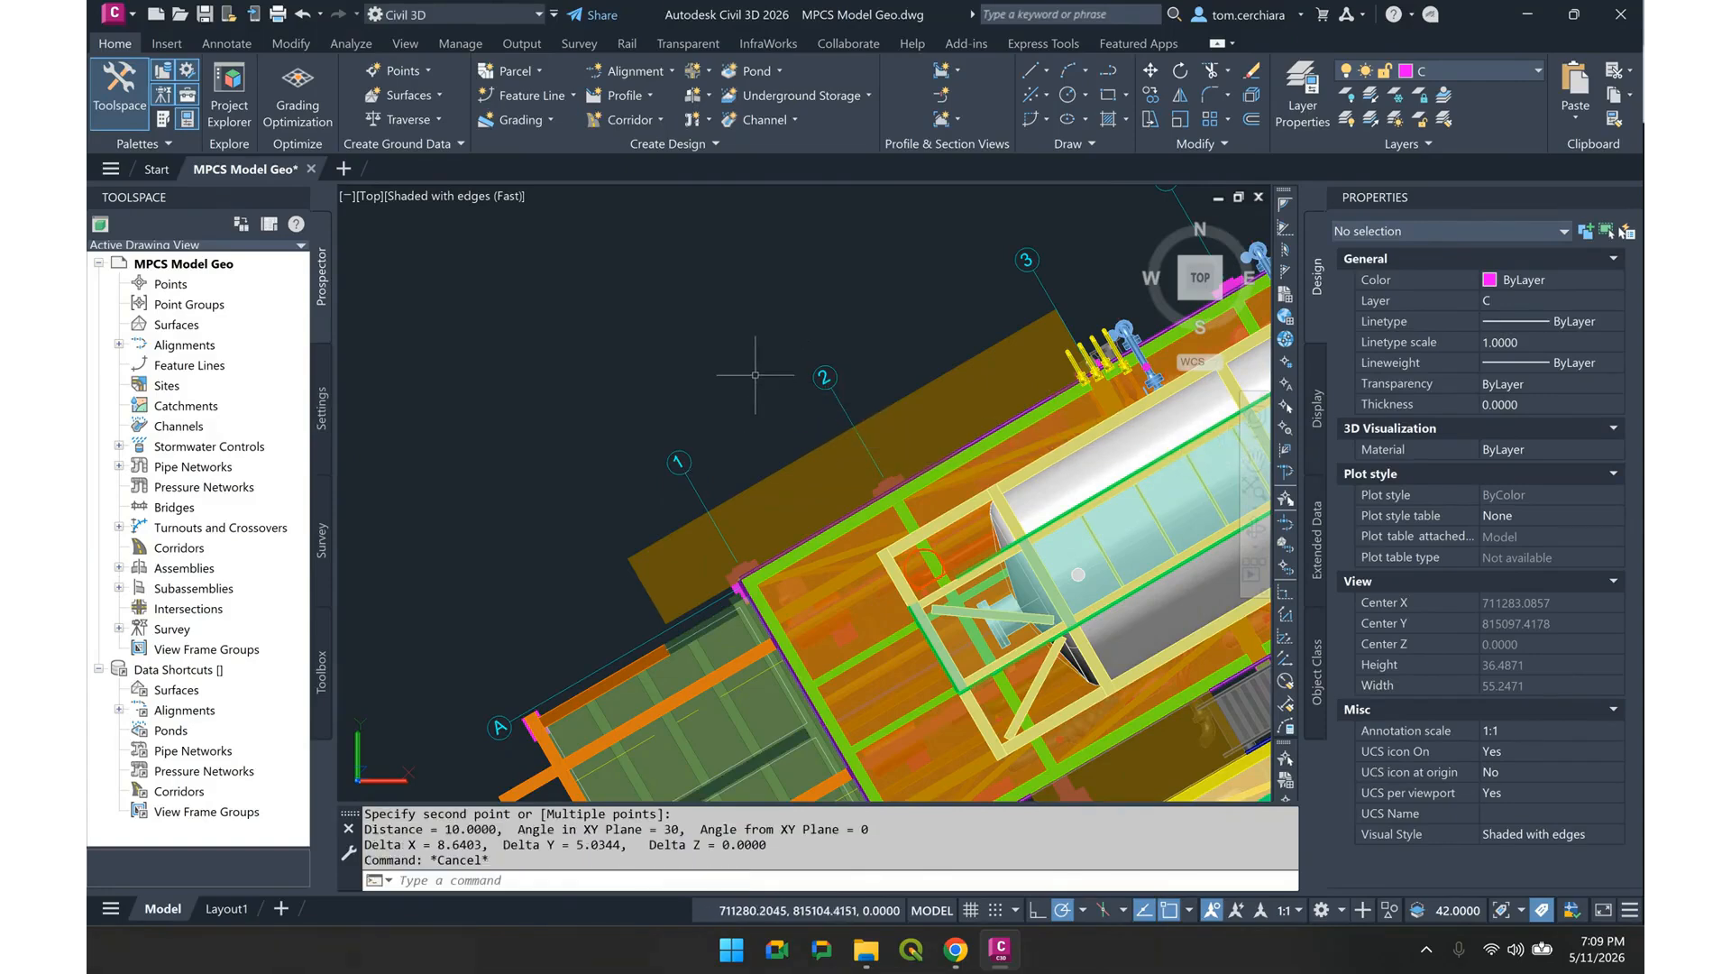
{"action": "middle_click", "coordinate": [755, 375]}
{"action": "middle_click", "coordinate": [756, 374]}
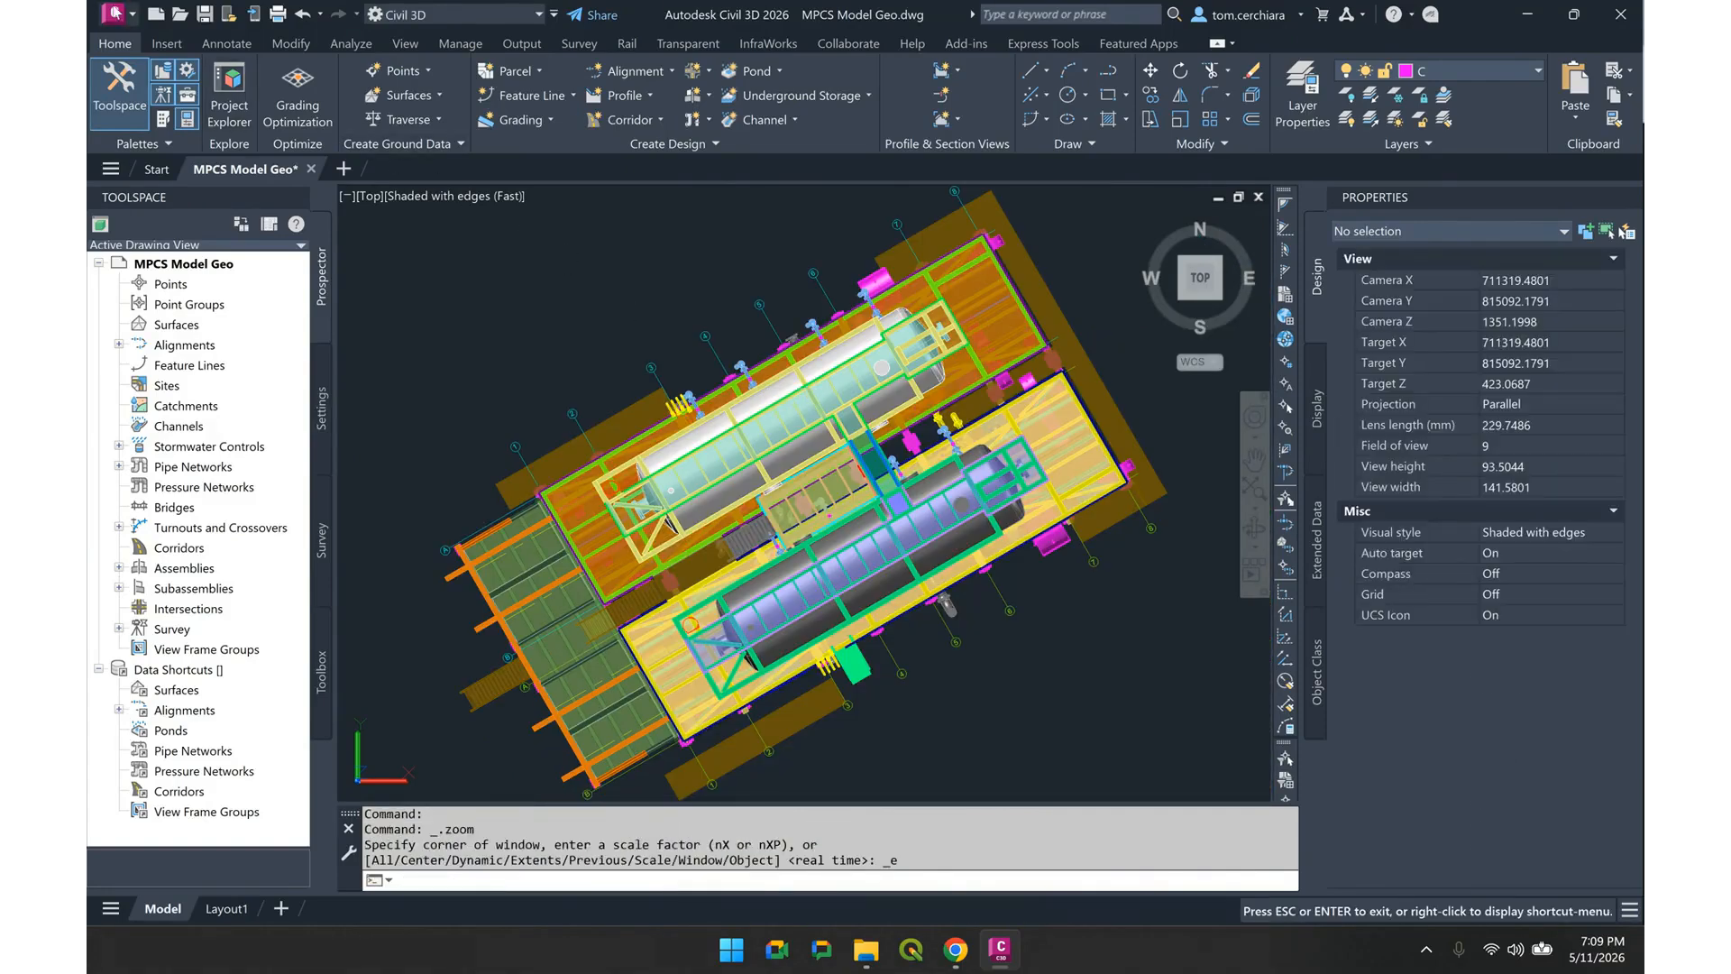
Set up an IFC export of the MPCS Model Geo drawing with project number 1
{"action": "left_click", "coordinate": [114, 13]}
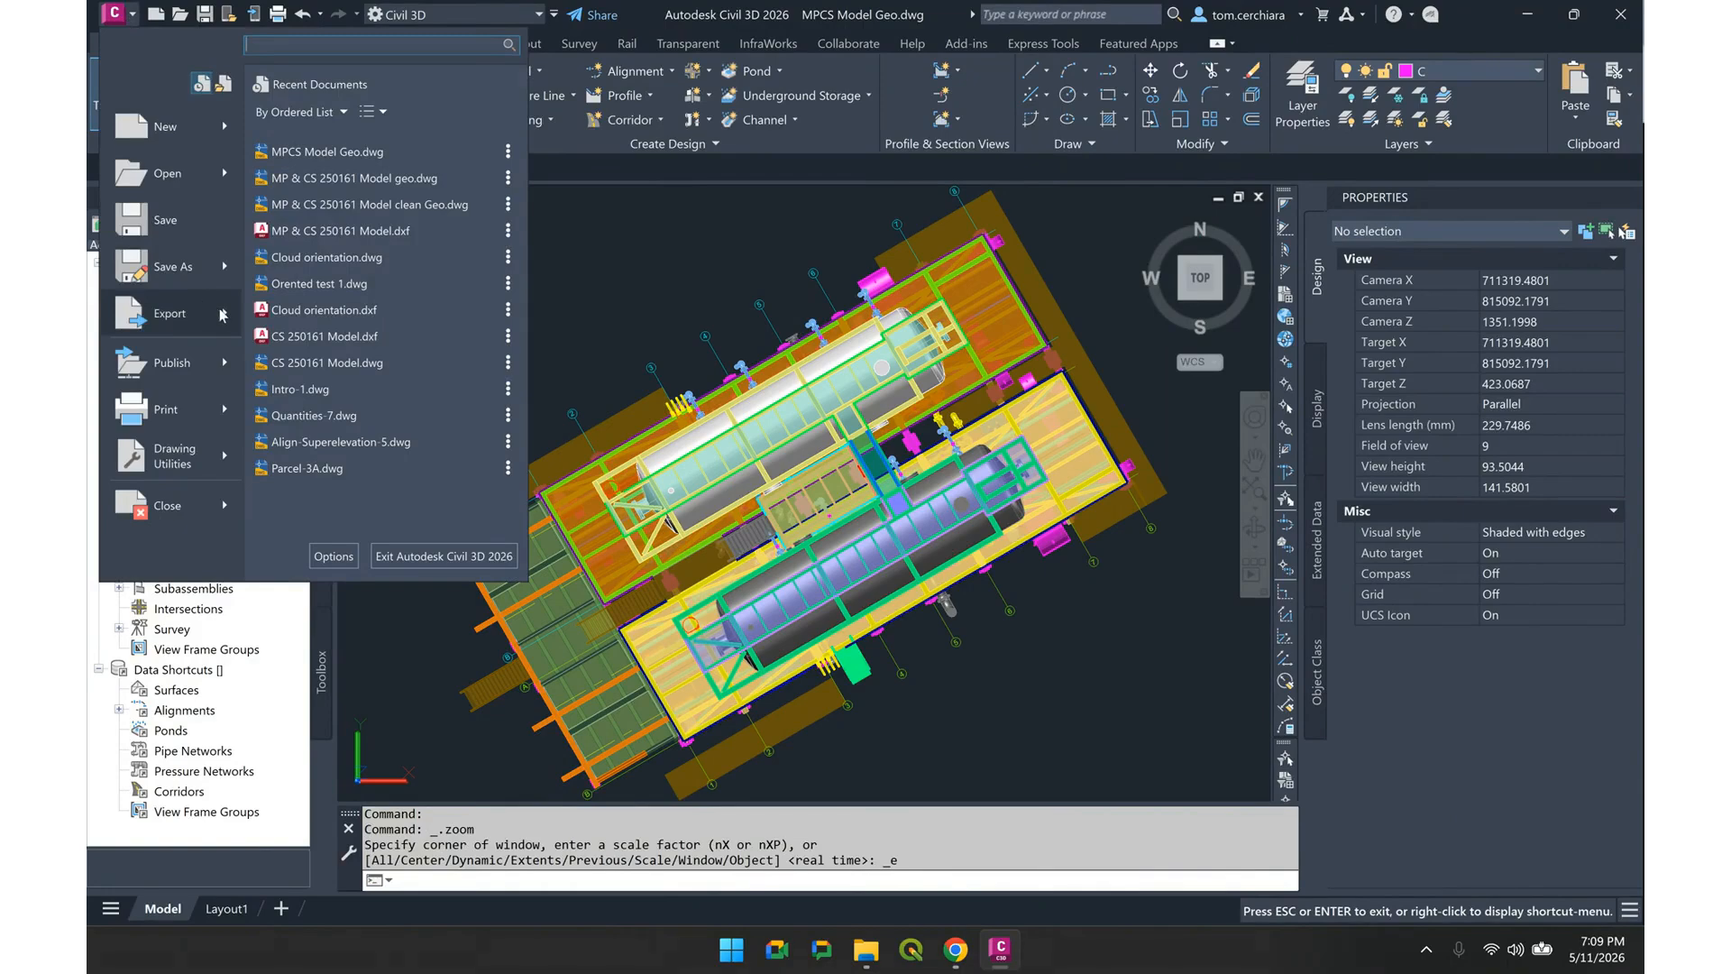
{"action": "mouse_move", "coordinate": [223, 313]}
{"action": "scroll", "coordinate": [370, 505], "scroll_direction": "down", "scroll_amount": 2}
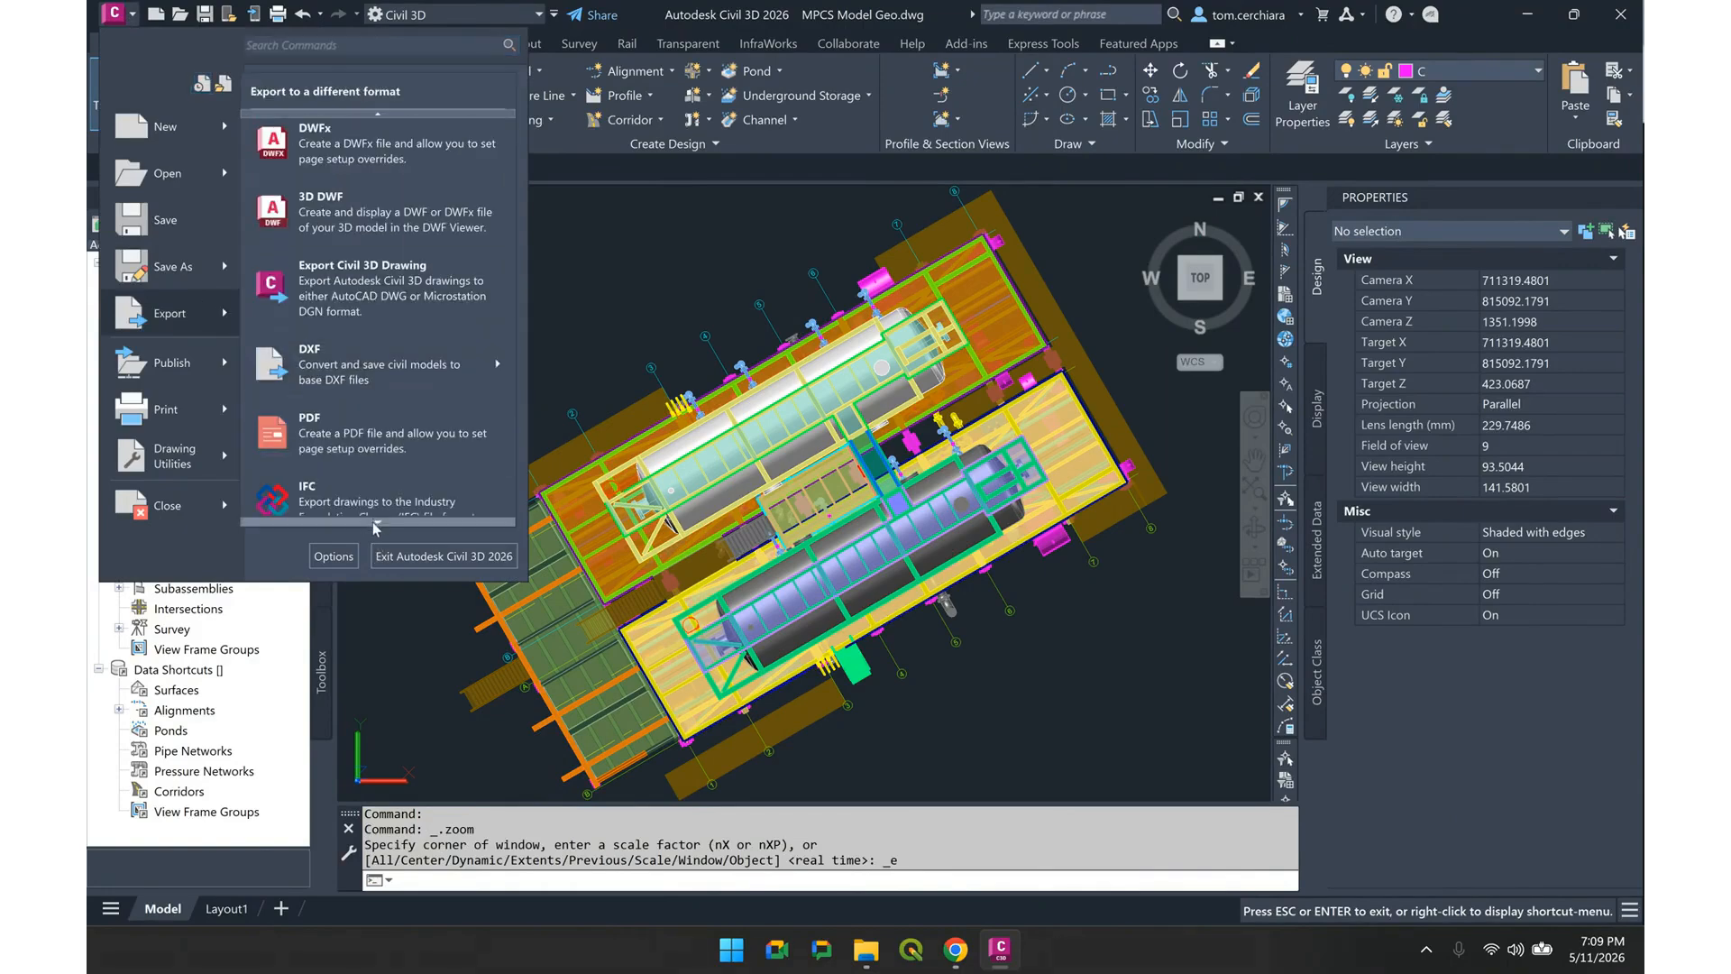
{"action": "left_click", "coordinate": [364, 489]}
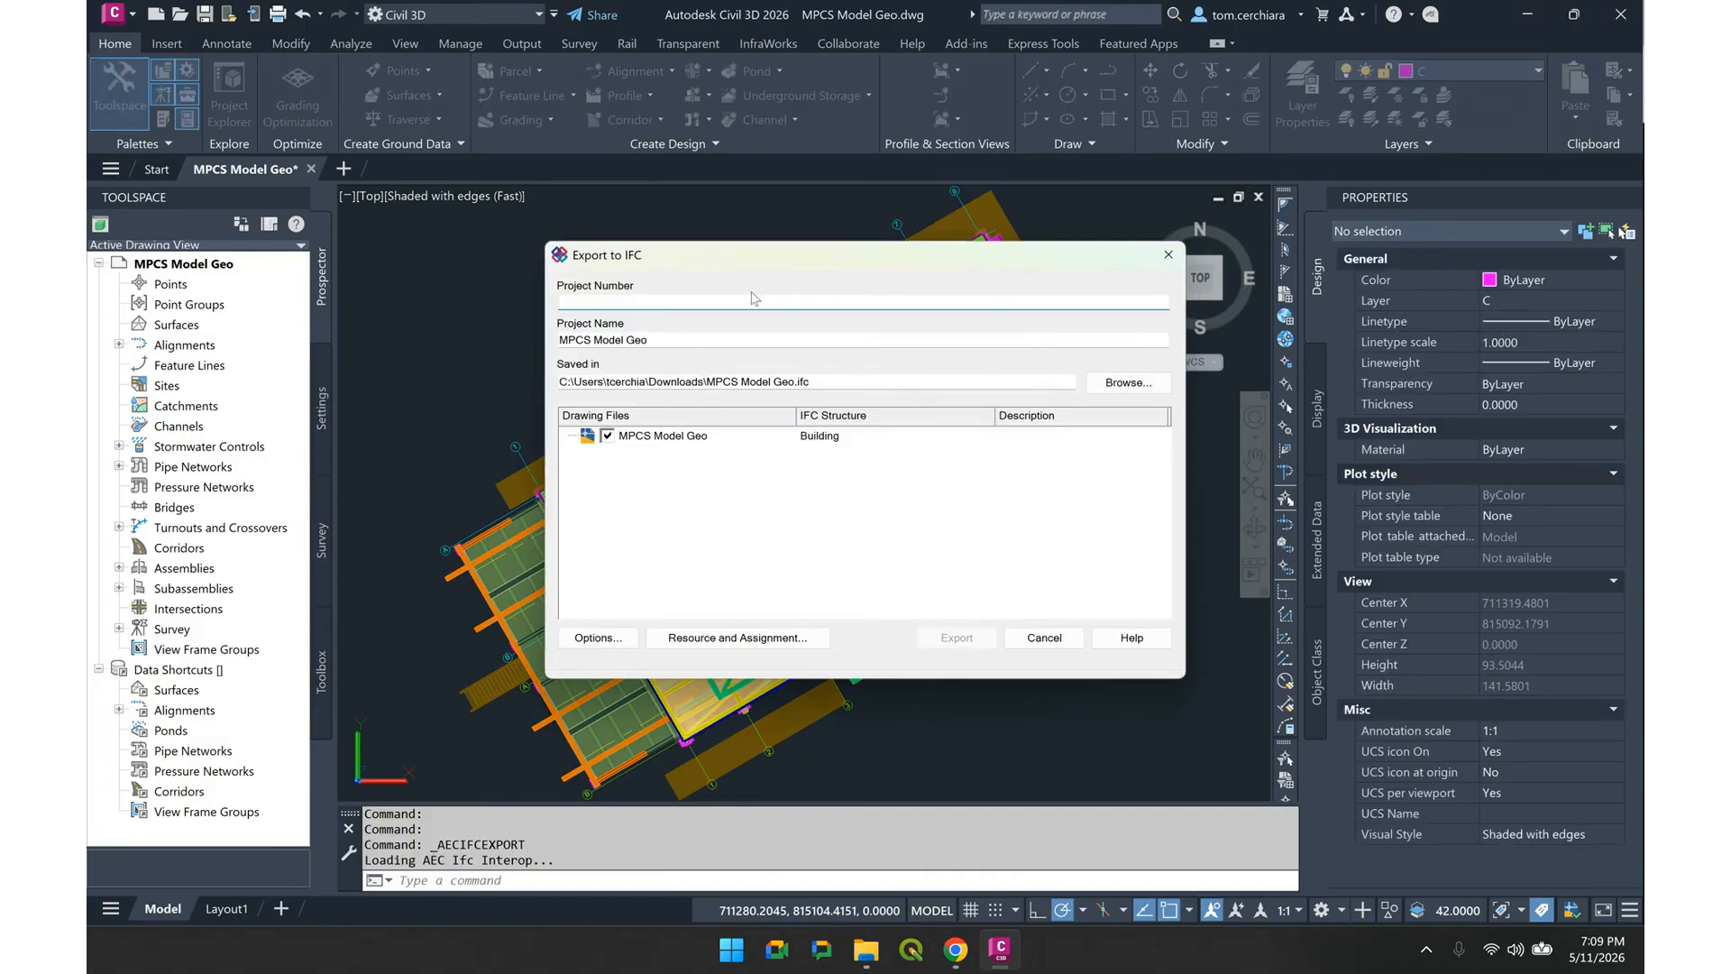
{"action": "type", "text": "1"}
Review the header, objects and view settings in the IFC export options and accept them with the IFC 4 schema
{"action": "left_click", "coordinate": [600, 639]}
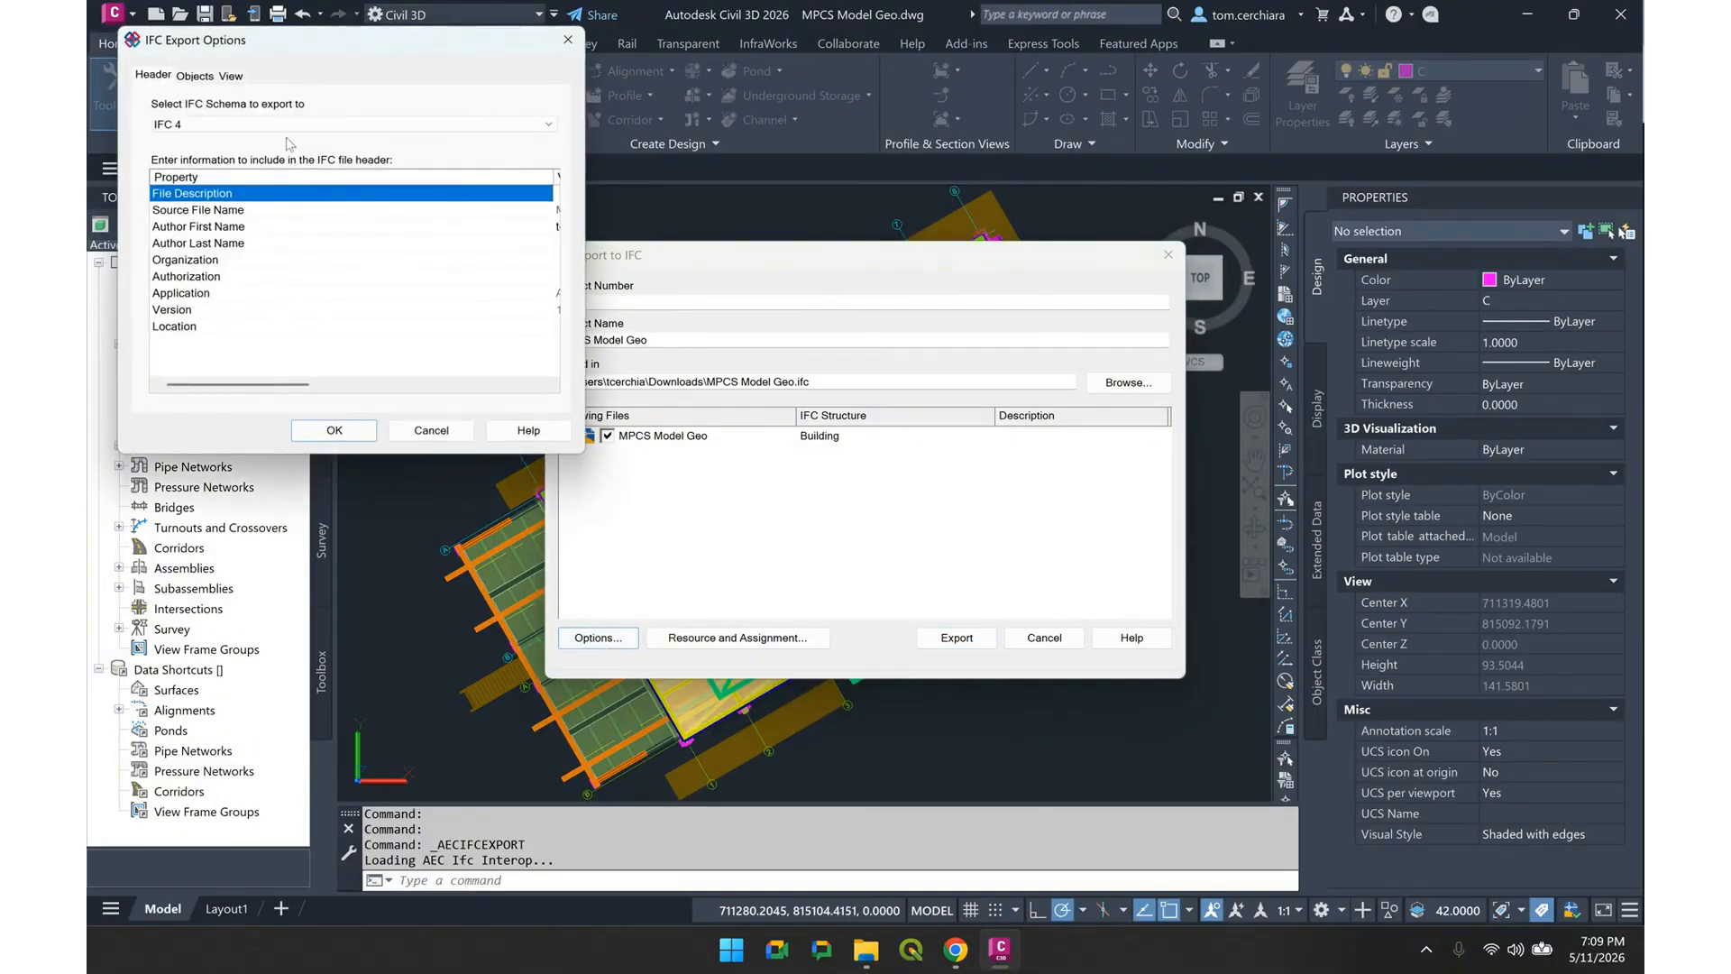
{"action": "left_click", "coordinate": [206, 77]}
{"action": "left_click", "coordinate": [231, 80]}
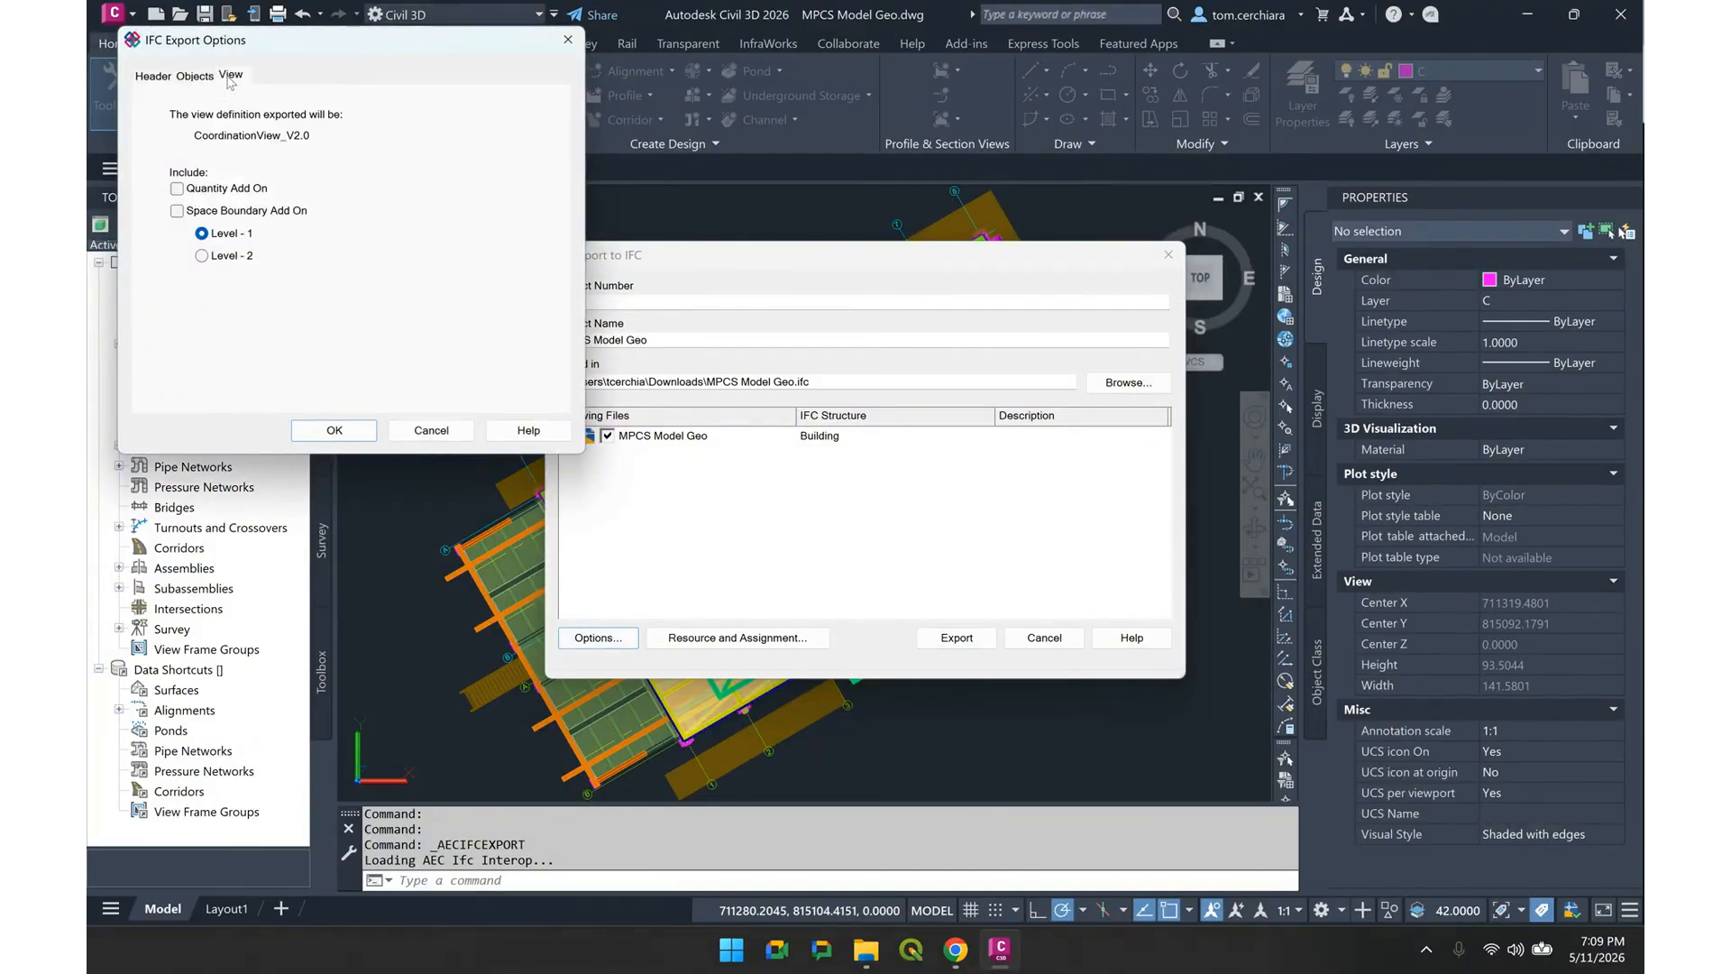
{"action": "left_click", "coordinate": [191, 77]}
{"action": "left_click", "coordinate": [147, 78]}
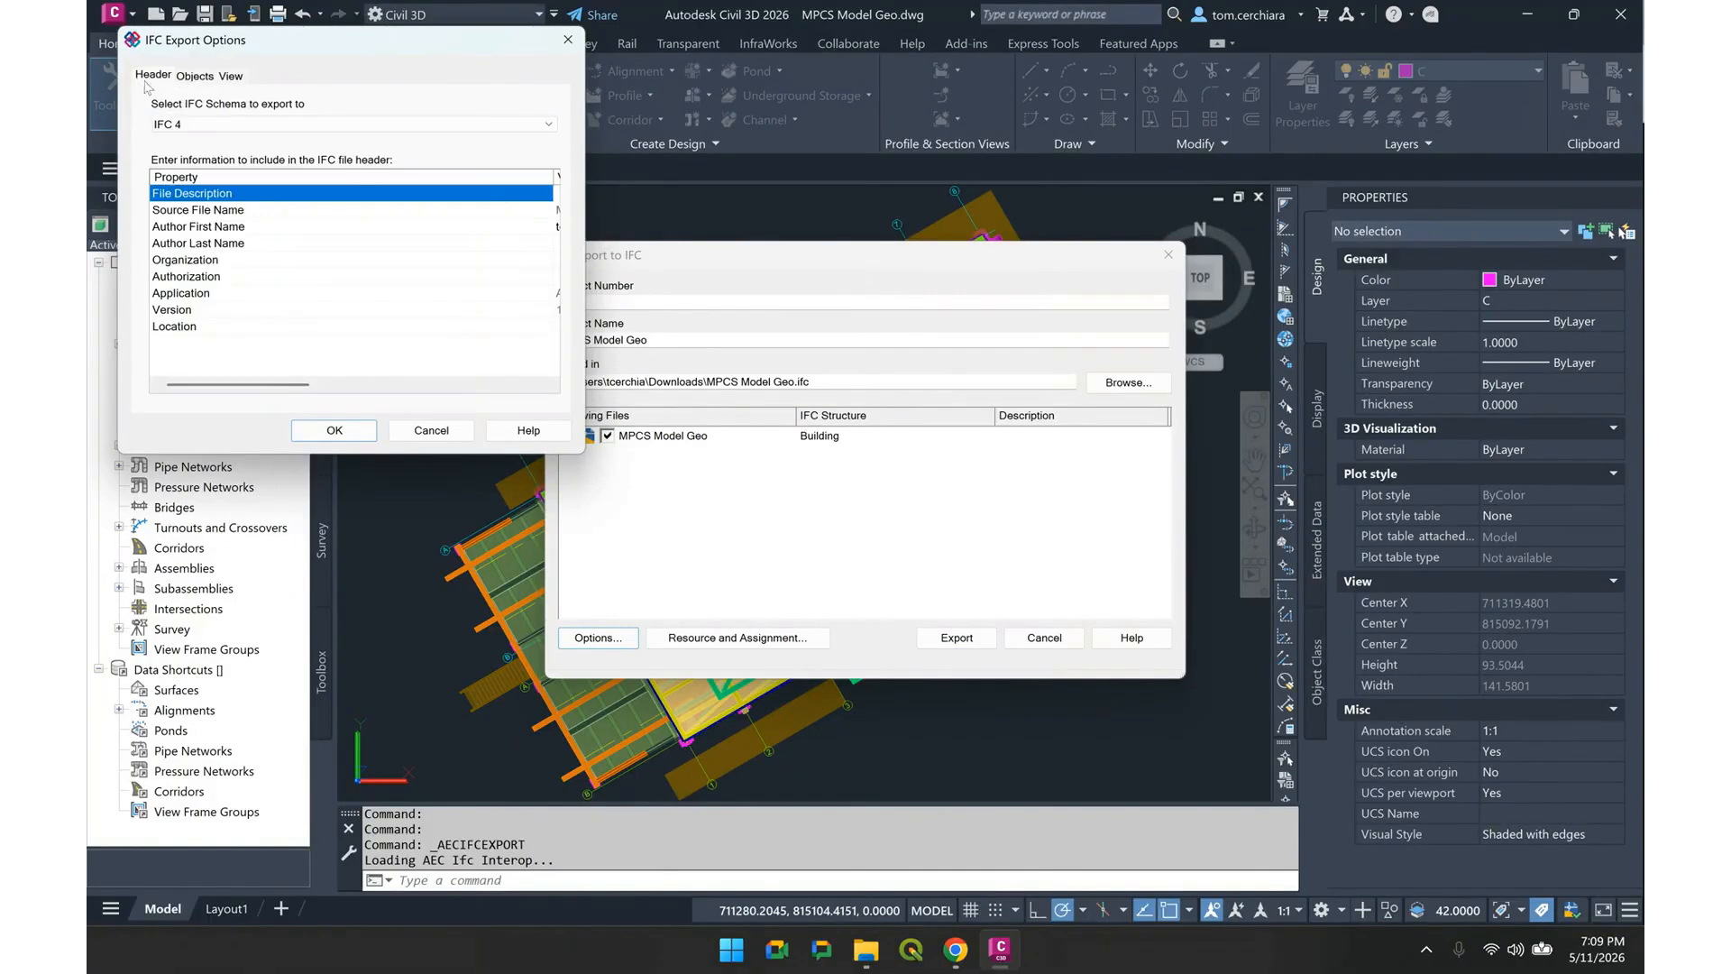
{"action": "left_click", "coordinate": [334, 431]}
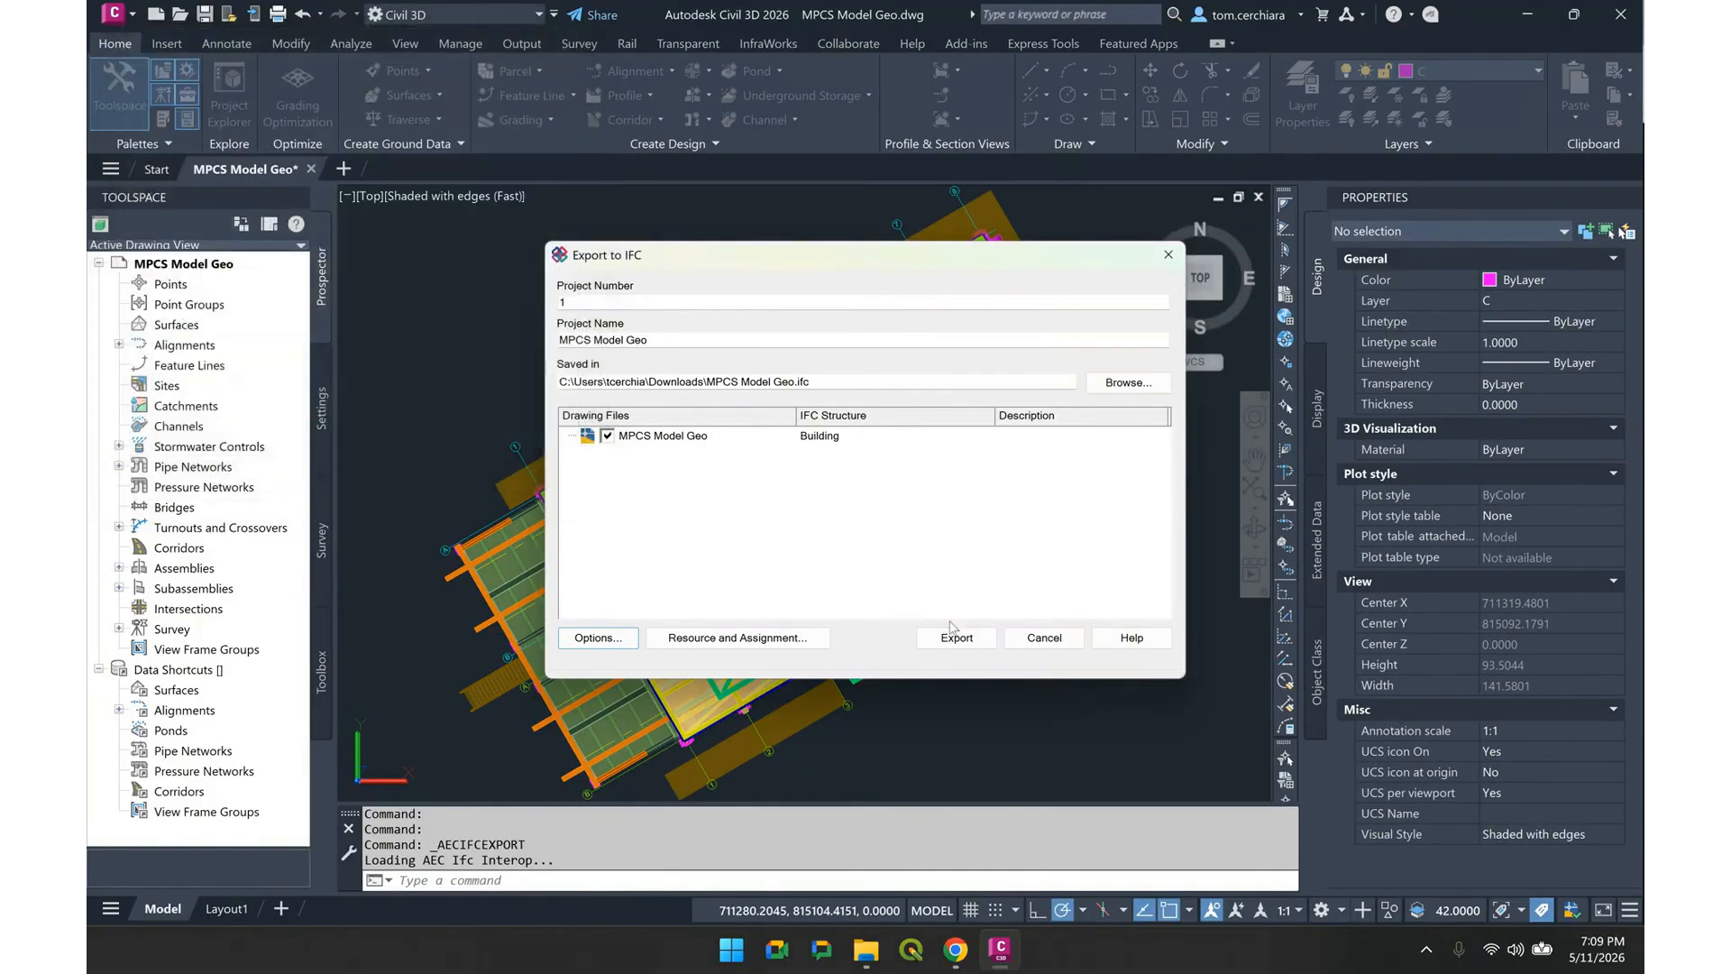
Check the IFC resource and assignment settings, and export the drawing to MPCS Model Geo.ifc in the Downloads folder
{"action": "left_click", "coordinate": [782, 637]}
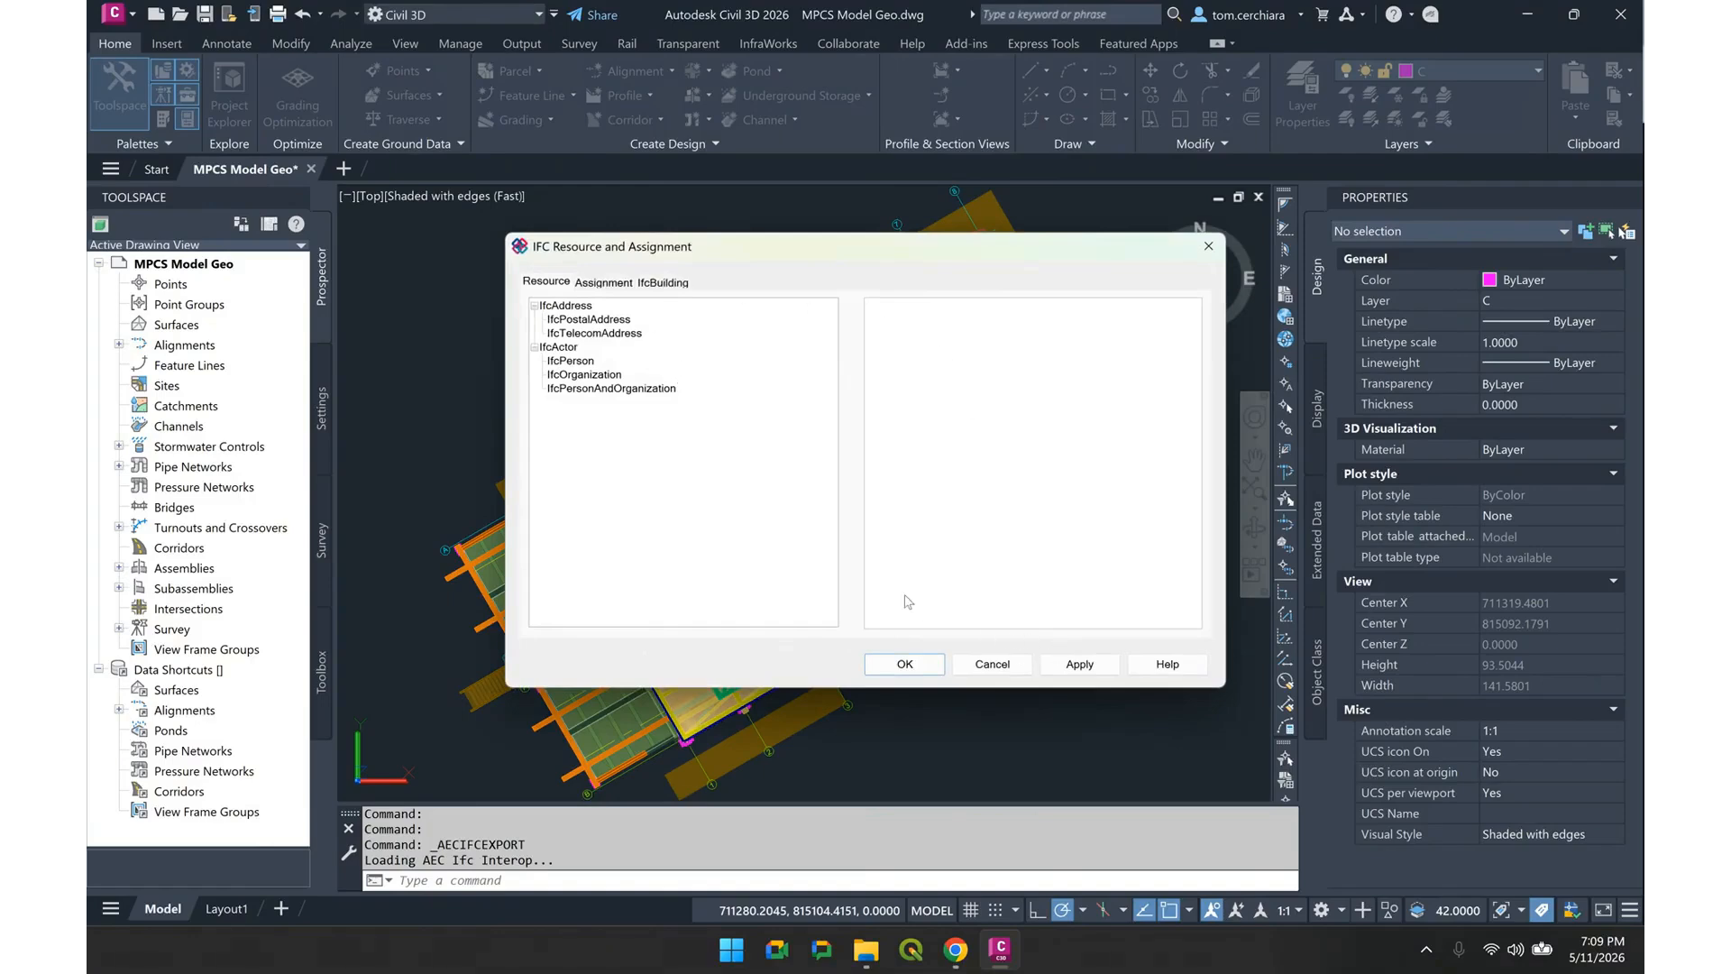
{"action": "left_click", "coordinate": [663, 282]}
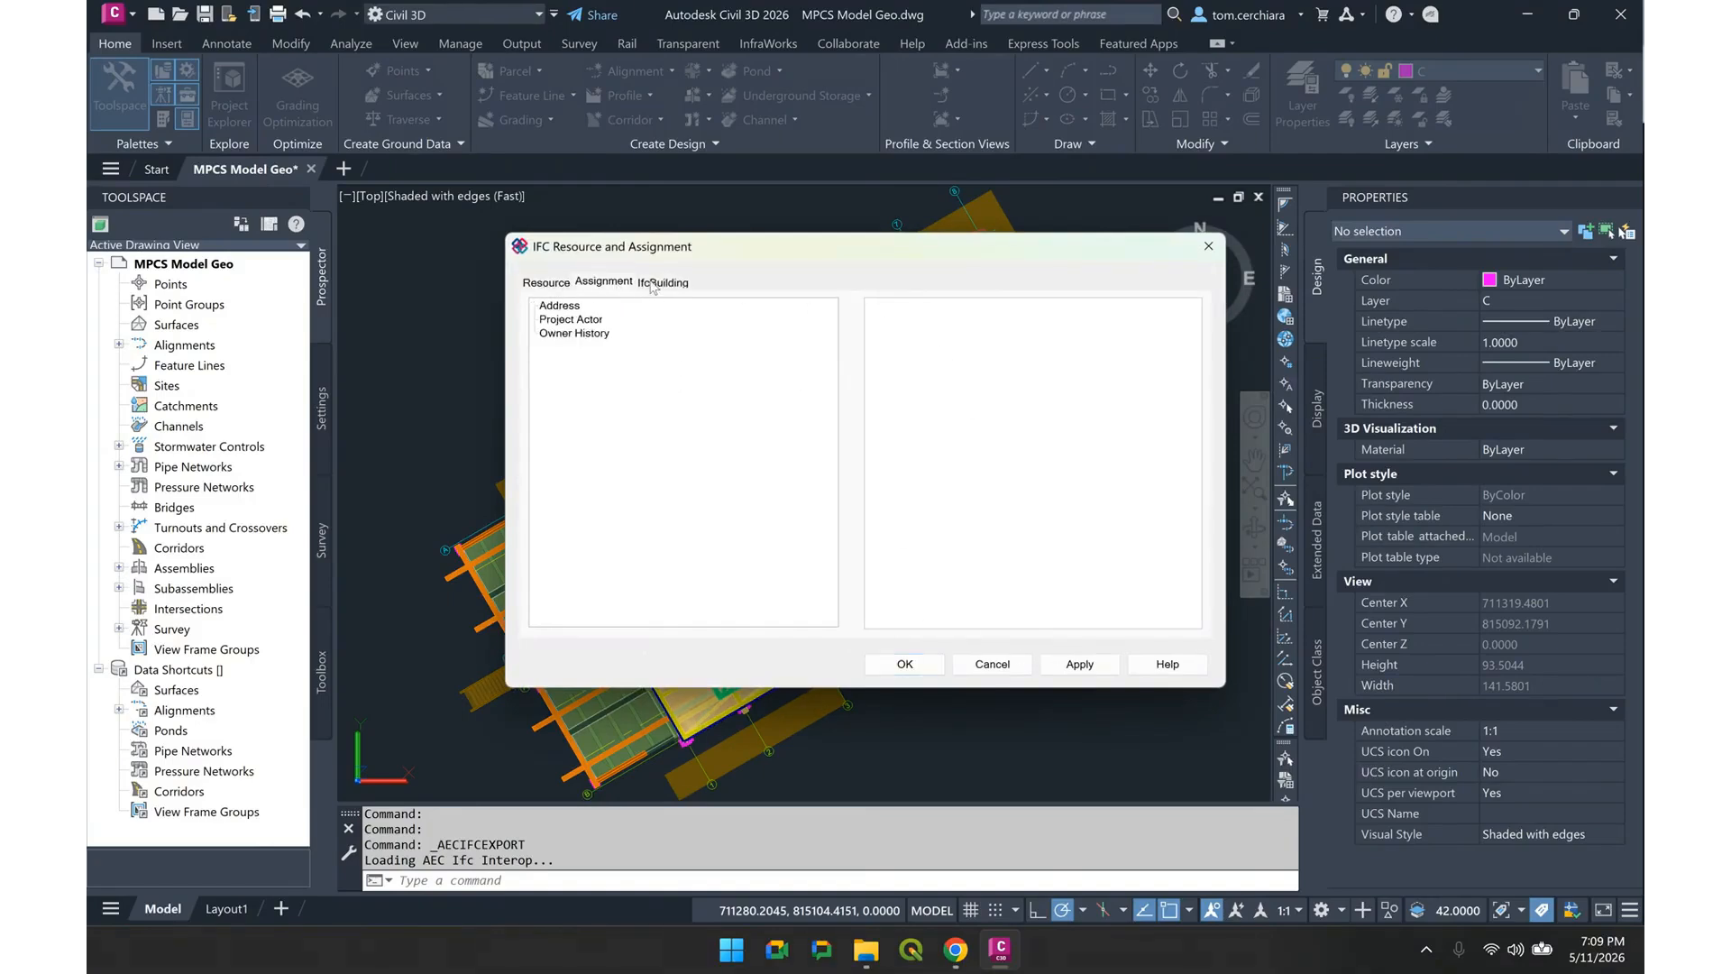
{"action": "left_click", "coordinate": [557, 284]}
{"action": "left_click", "coordinate": [934, 669]}
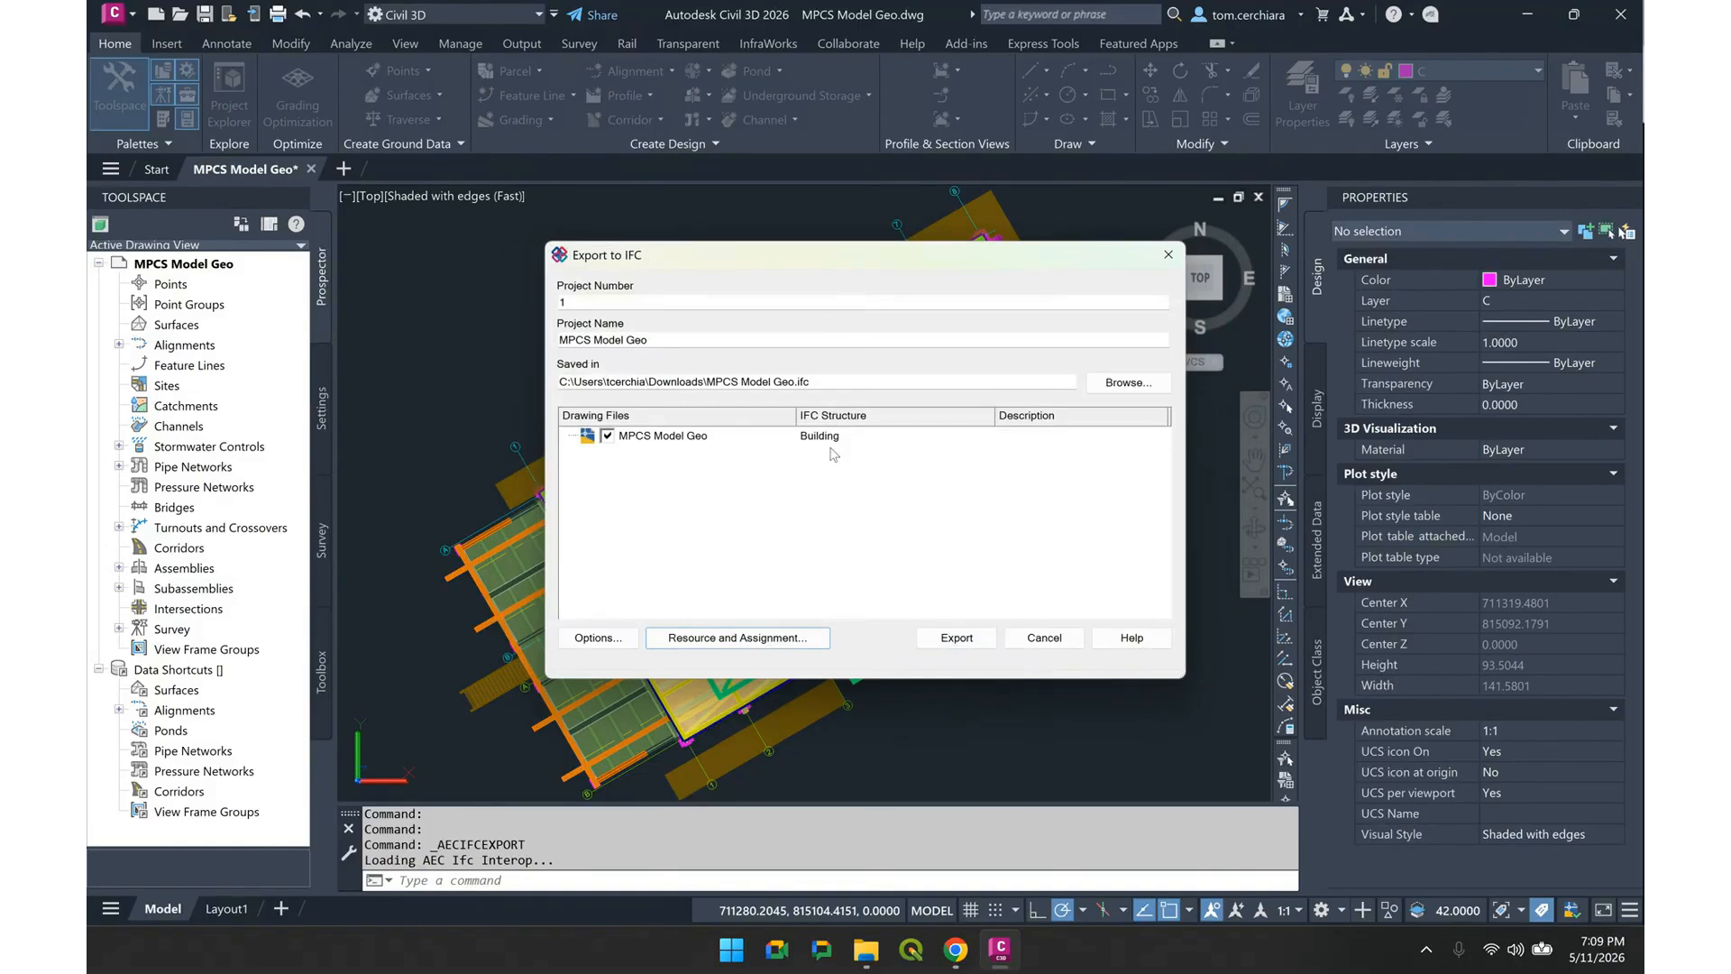
{"action": "left_click", "coordinate": [956, 639]}
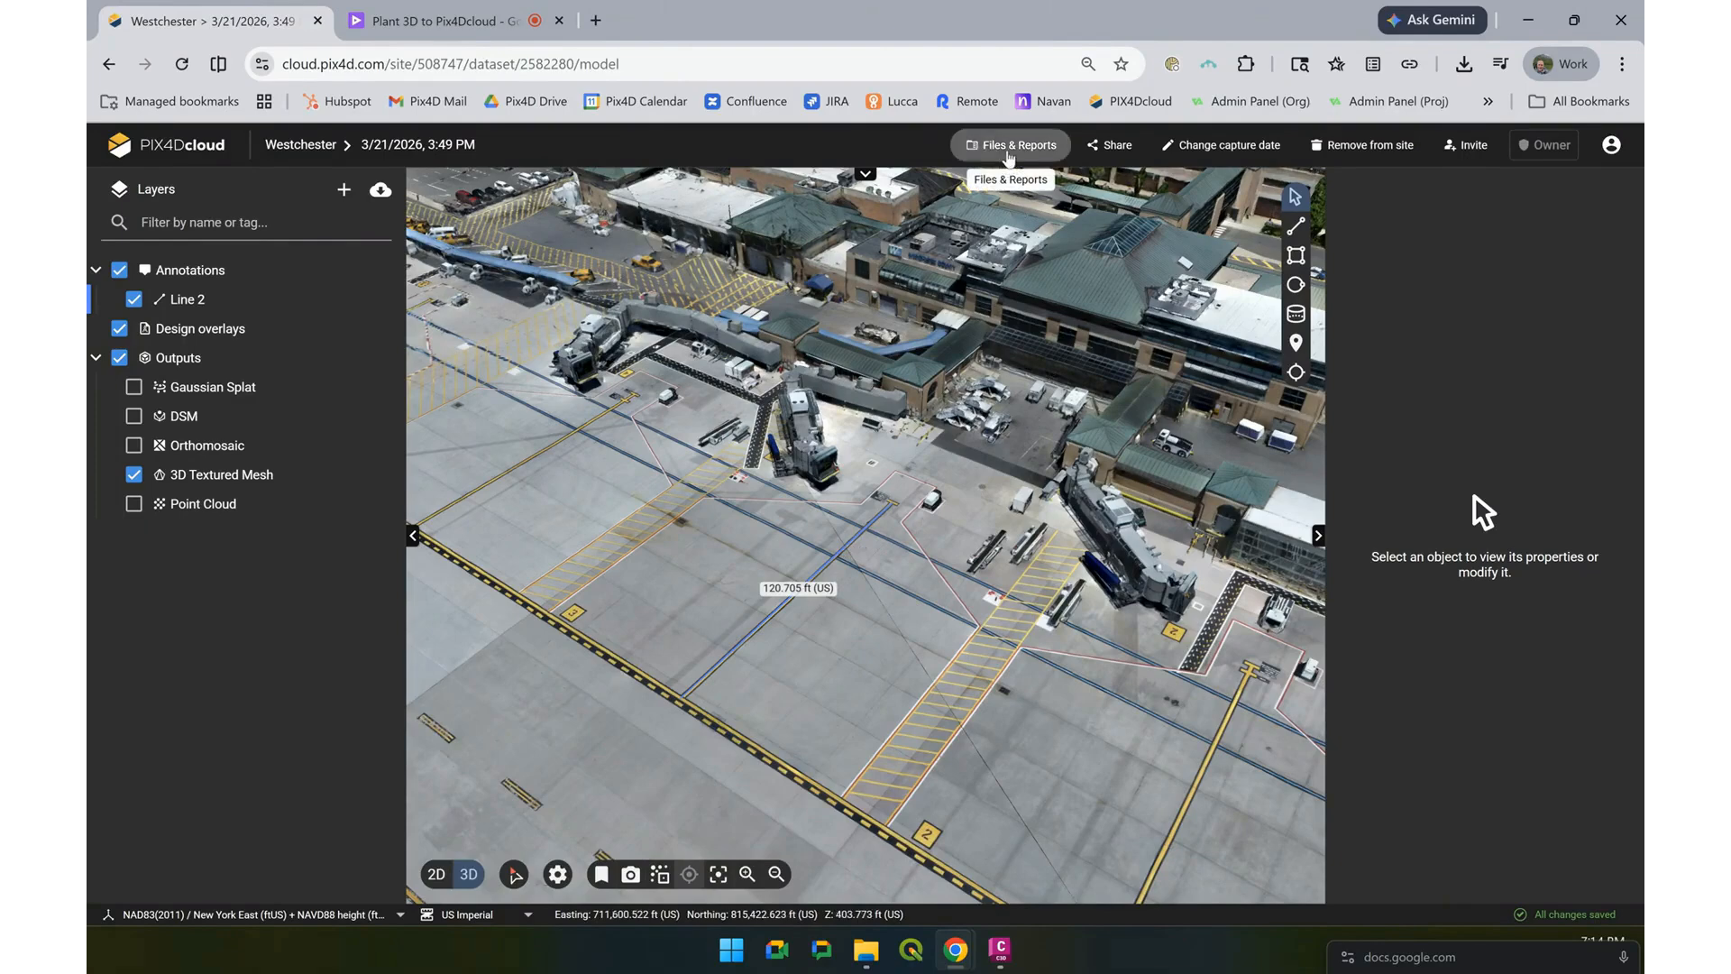
In PIX4Dcloud, upload MPCS Model Geo.ifc as the Westchester dataset's IFC model and return to the dataset's map view
{"action": "left_click", "coordinate": [1009, 156]}
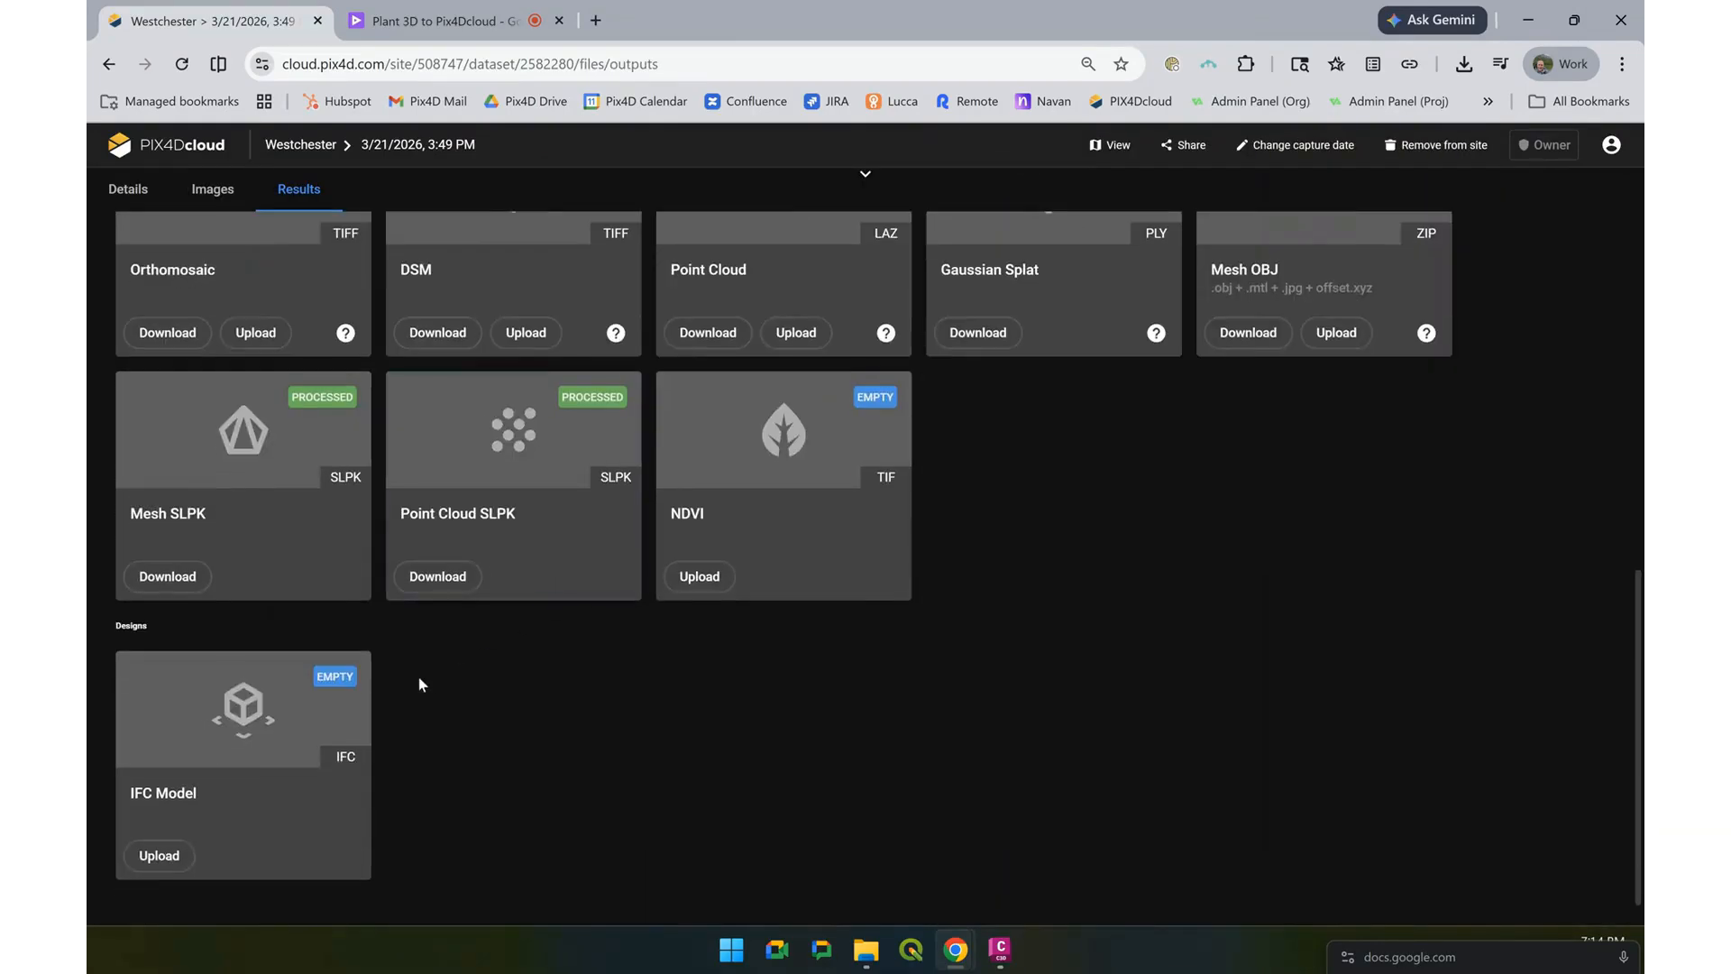
{"action": "left_click", "coordinate": [159, 855]}
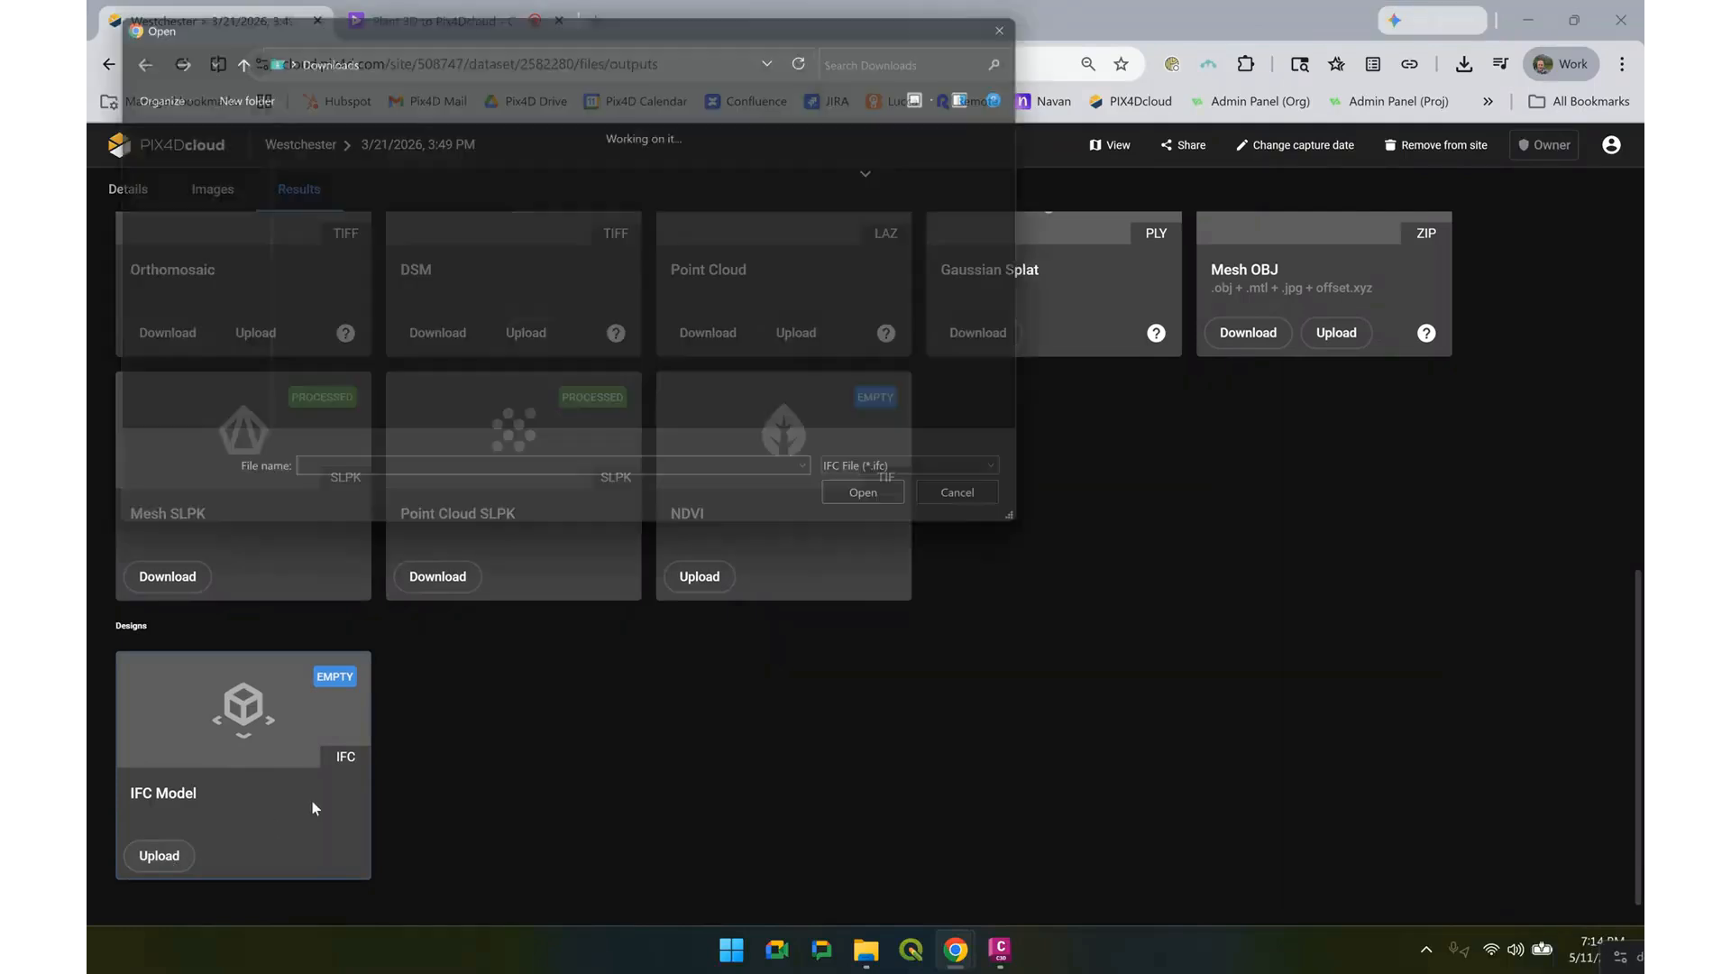
{"action": "left_click", "coordinate": [340, 200]}
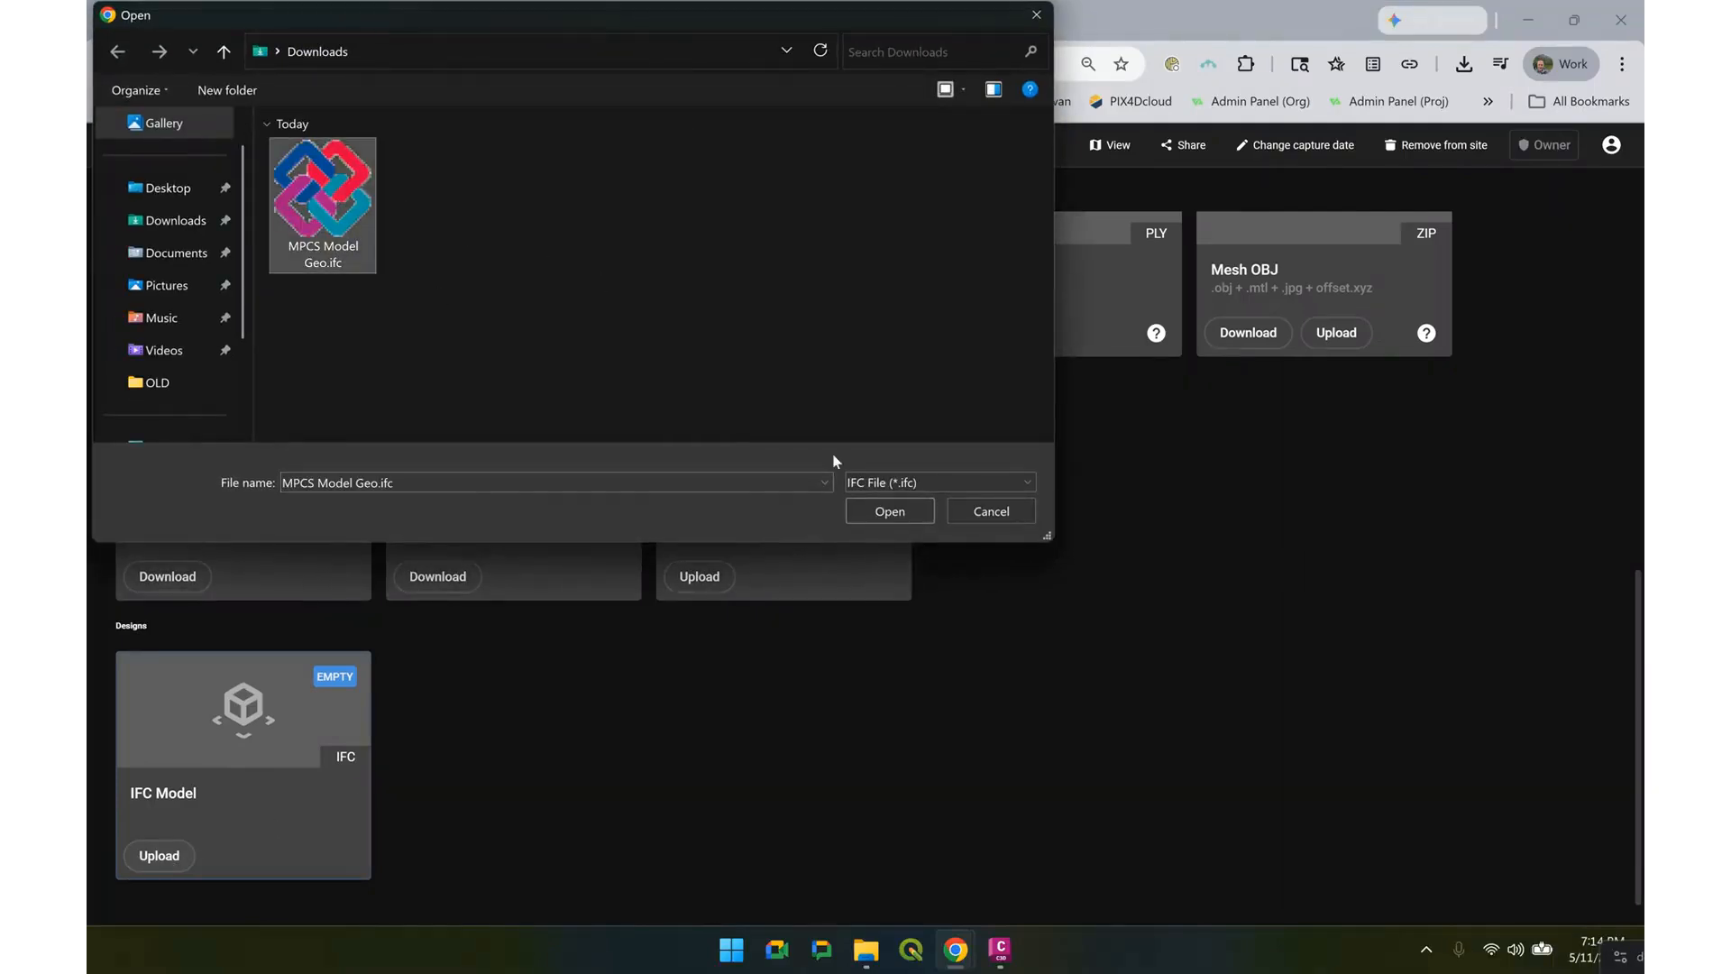
{"action": "left_click", "coordinate": [890, 511]}
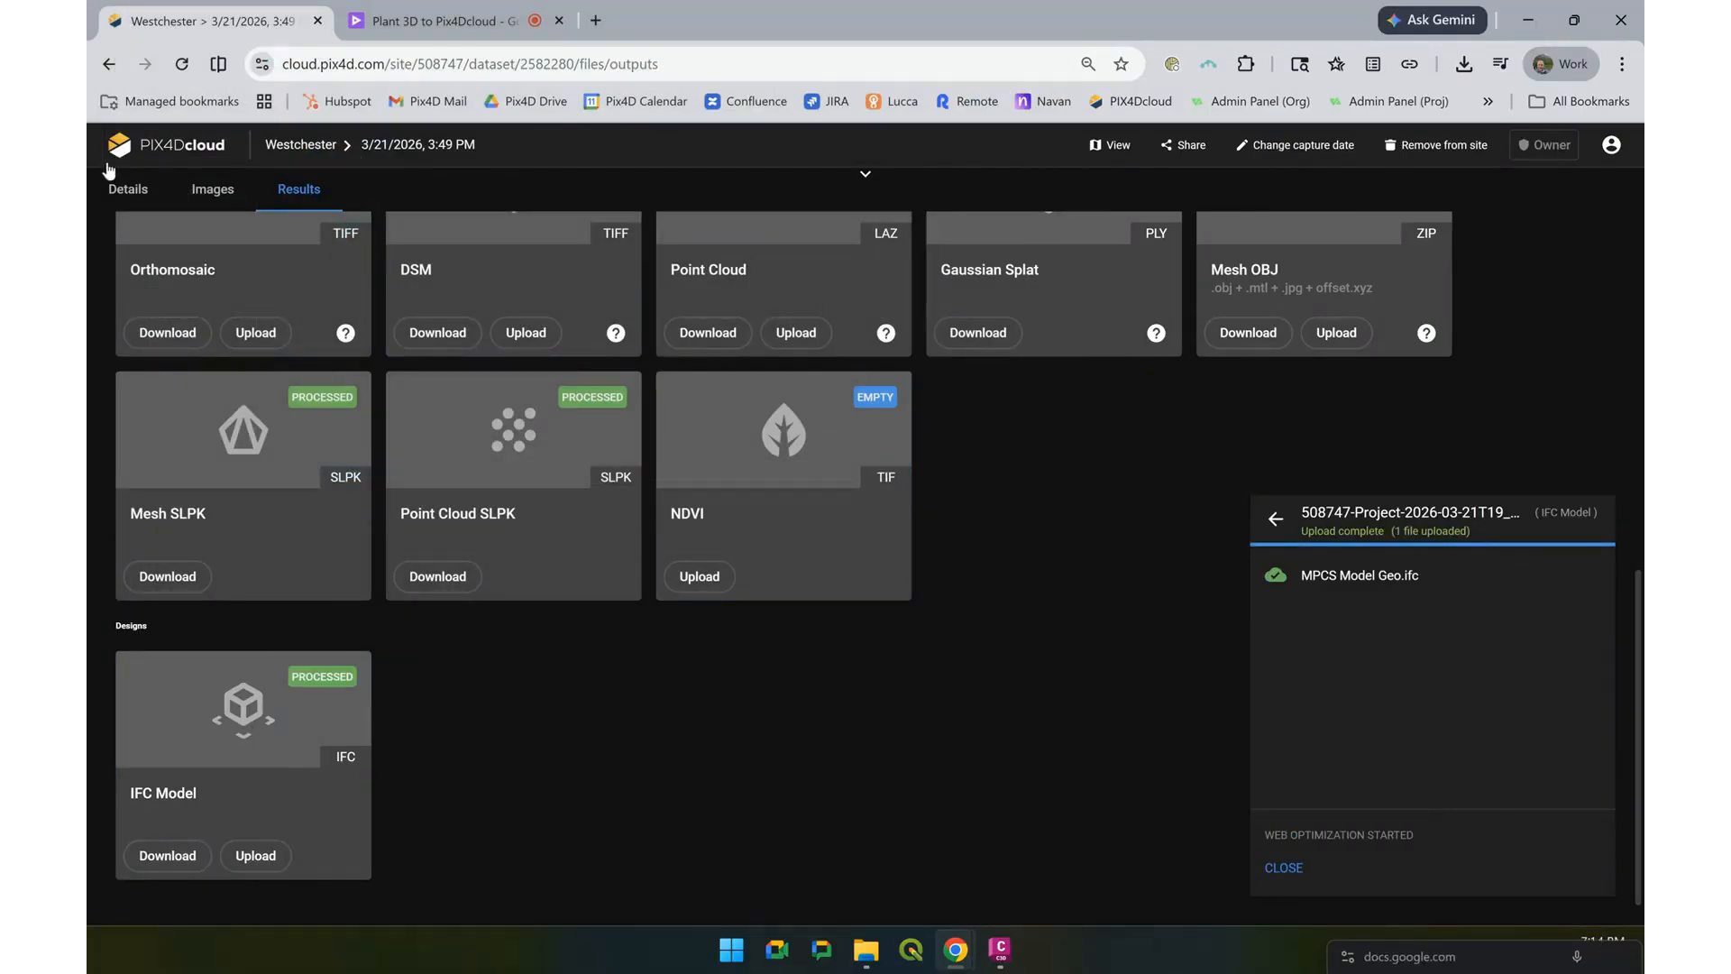
{"action": "left_click", "coordinate": [1127, 146]}
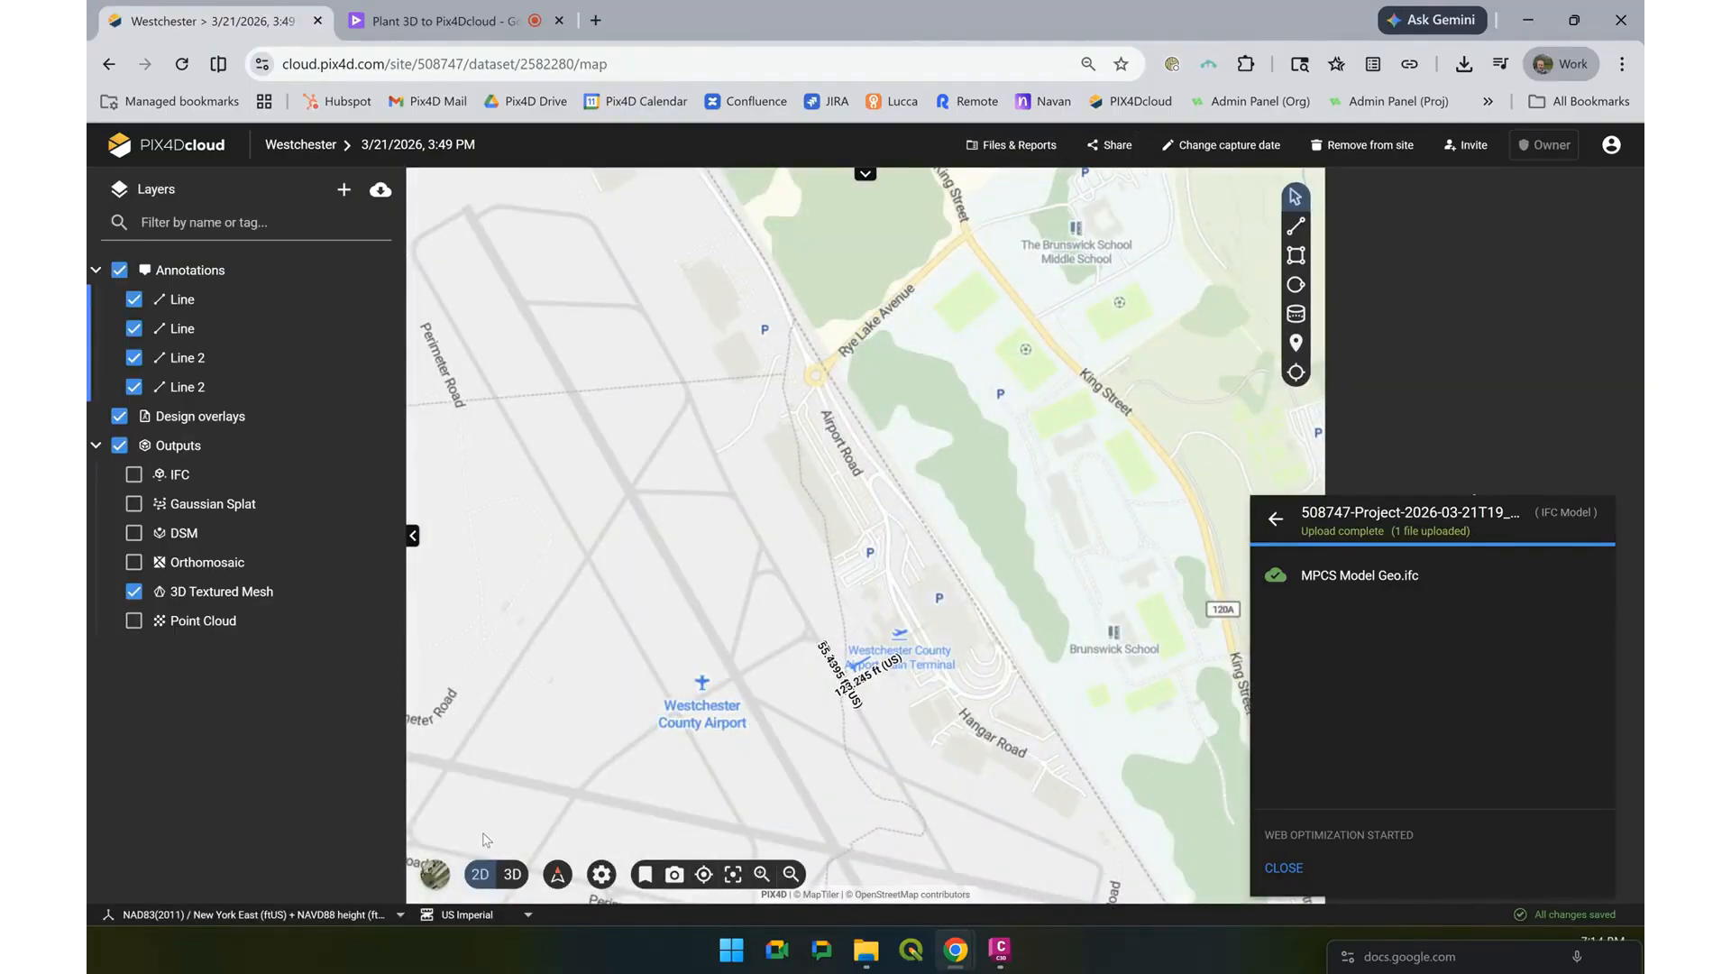
Display the Westchester dataset in 3D with the IFC model shown over the 3D textured mesh, and return to the uploads list
{"action": "left_click", "coordinate": [512, 874]}
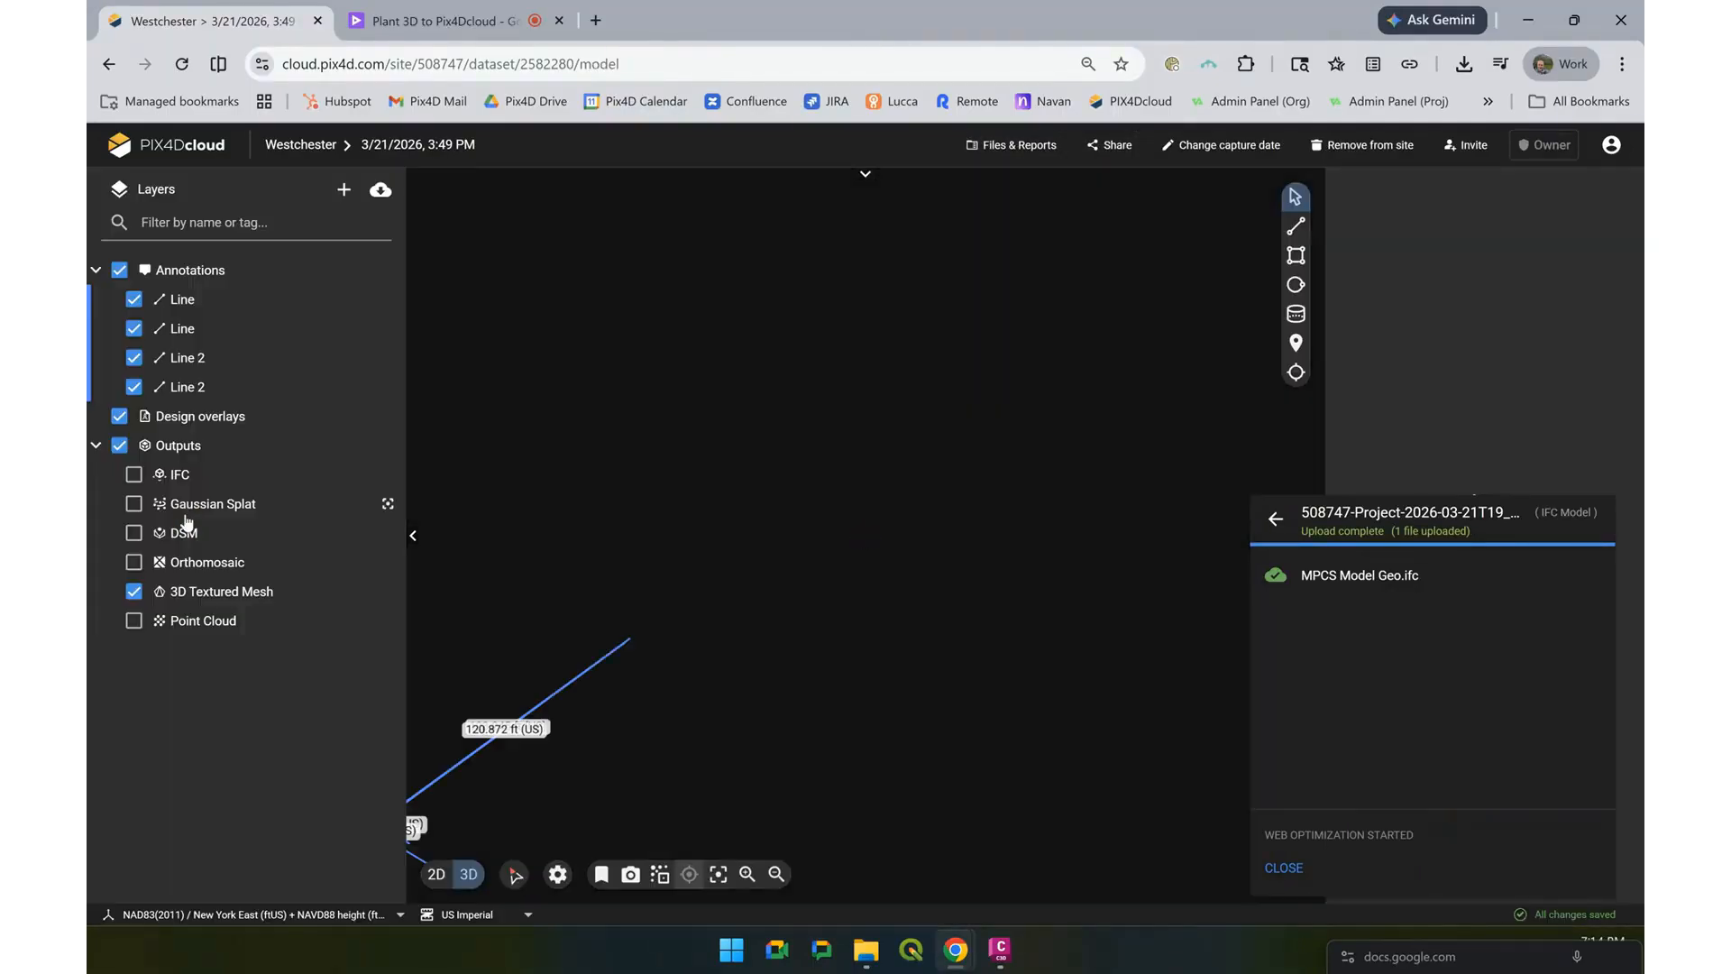
{"action": "left_click", "coordinate": [1279, 521]}
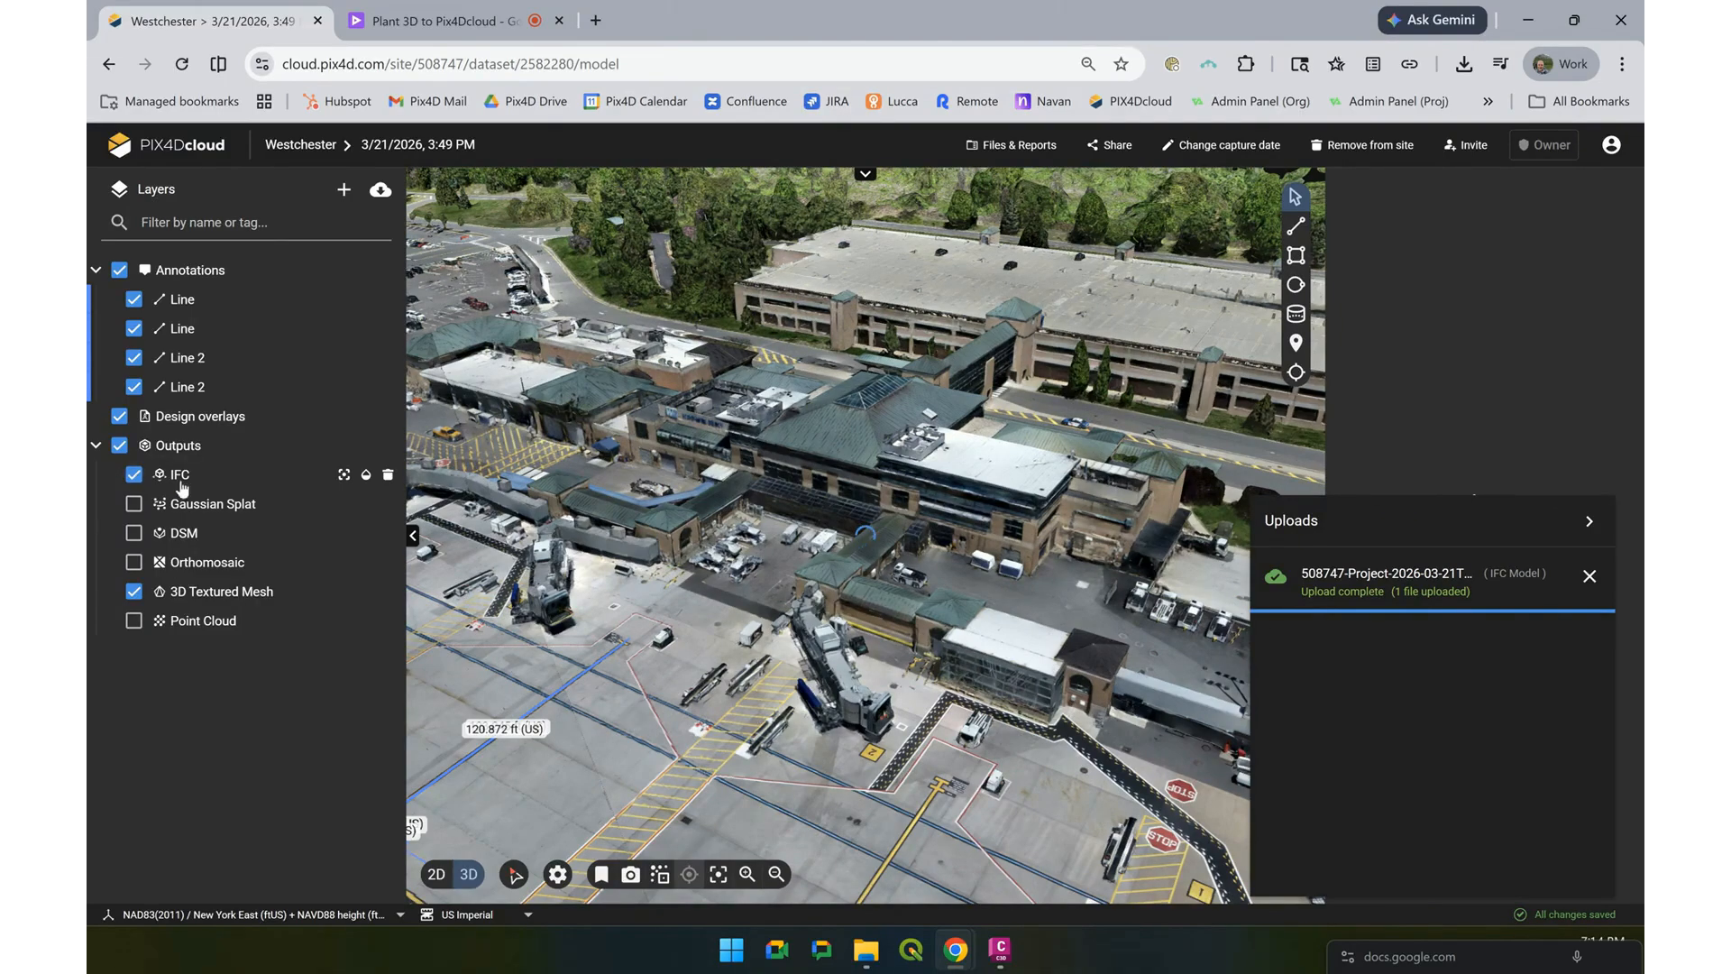
{"action": "left_click_drag", "start_coordinate": [669, 715], "coordinate": [1014, 555]}
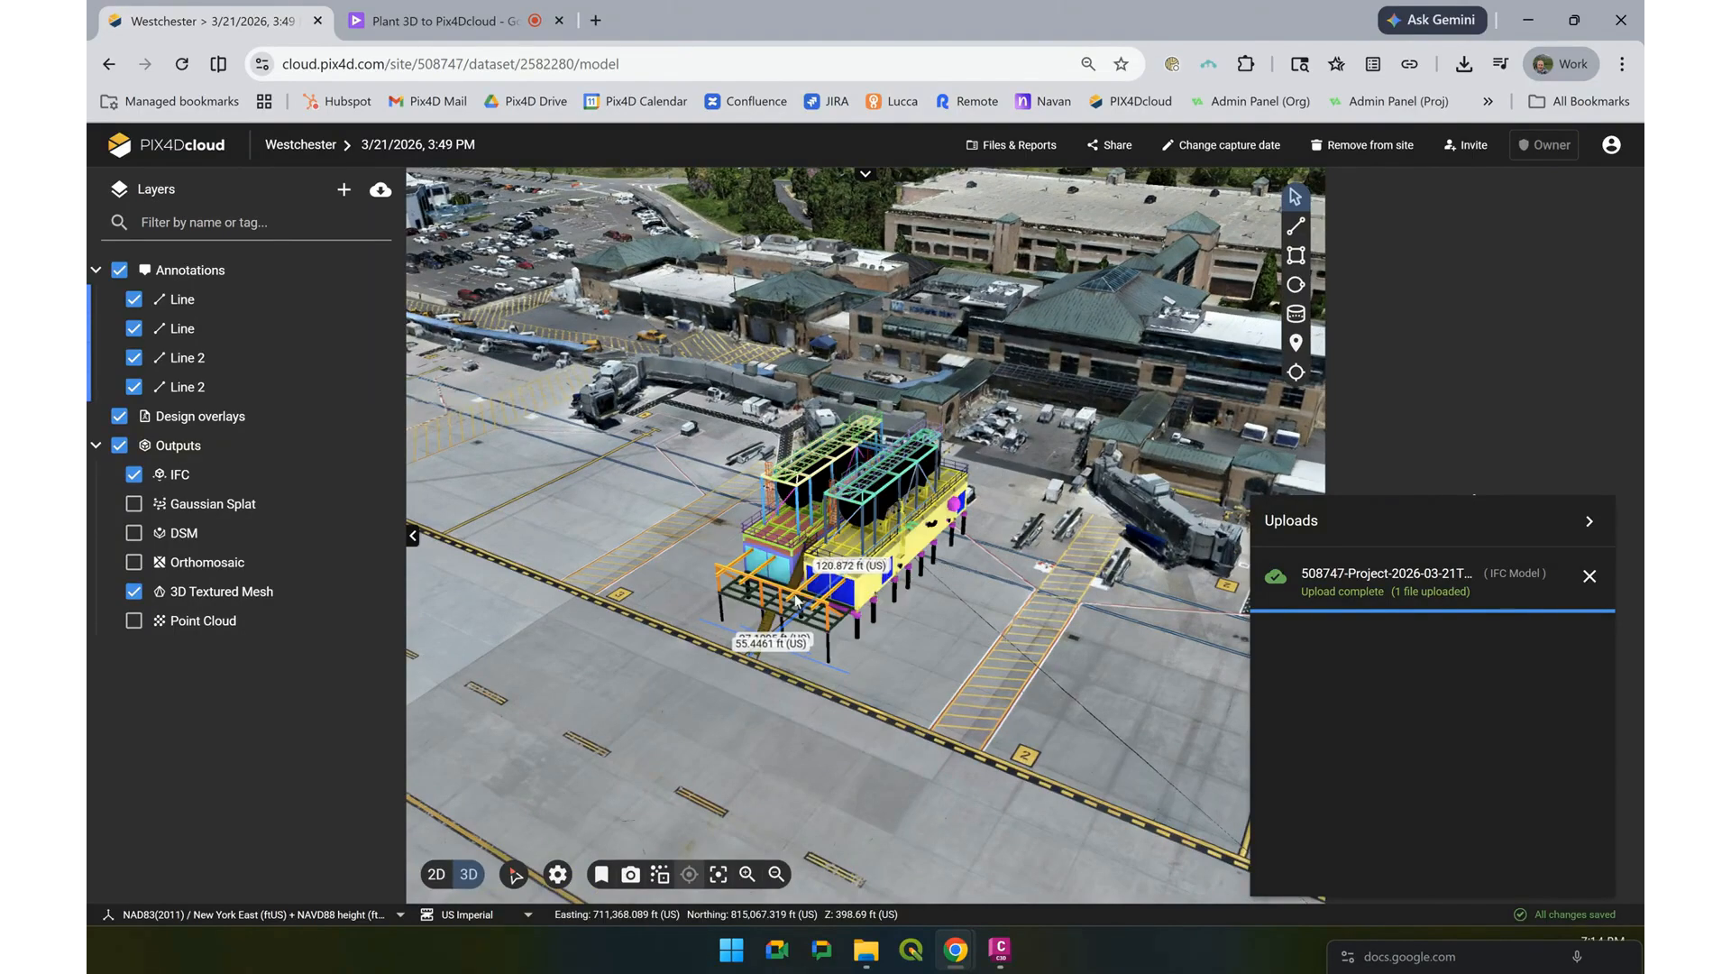
Examine the IFC plant model from several sides and check its placement against the blue reference lines on the apron
{"action": "scroll", "coordinate": [796, 600], "scroll_direction": "up", "scroll_amount": 4}
{"action": "right_click_drag", "start_coordinate": [798, 600], "coordinate": [1050, 581]}
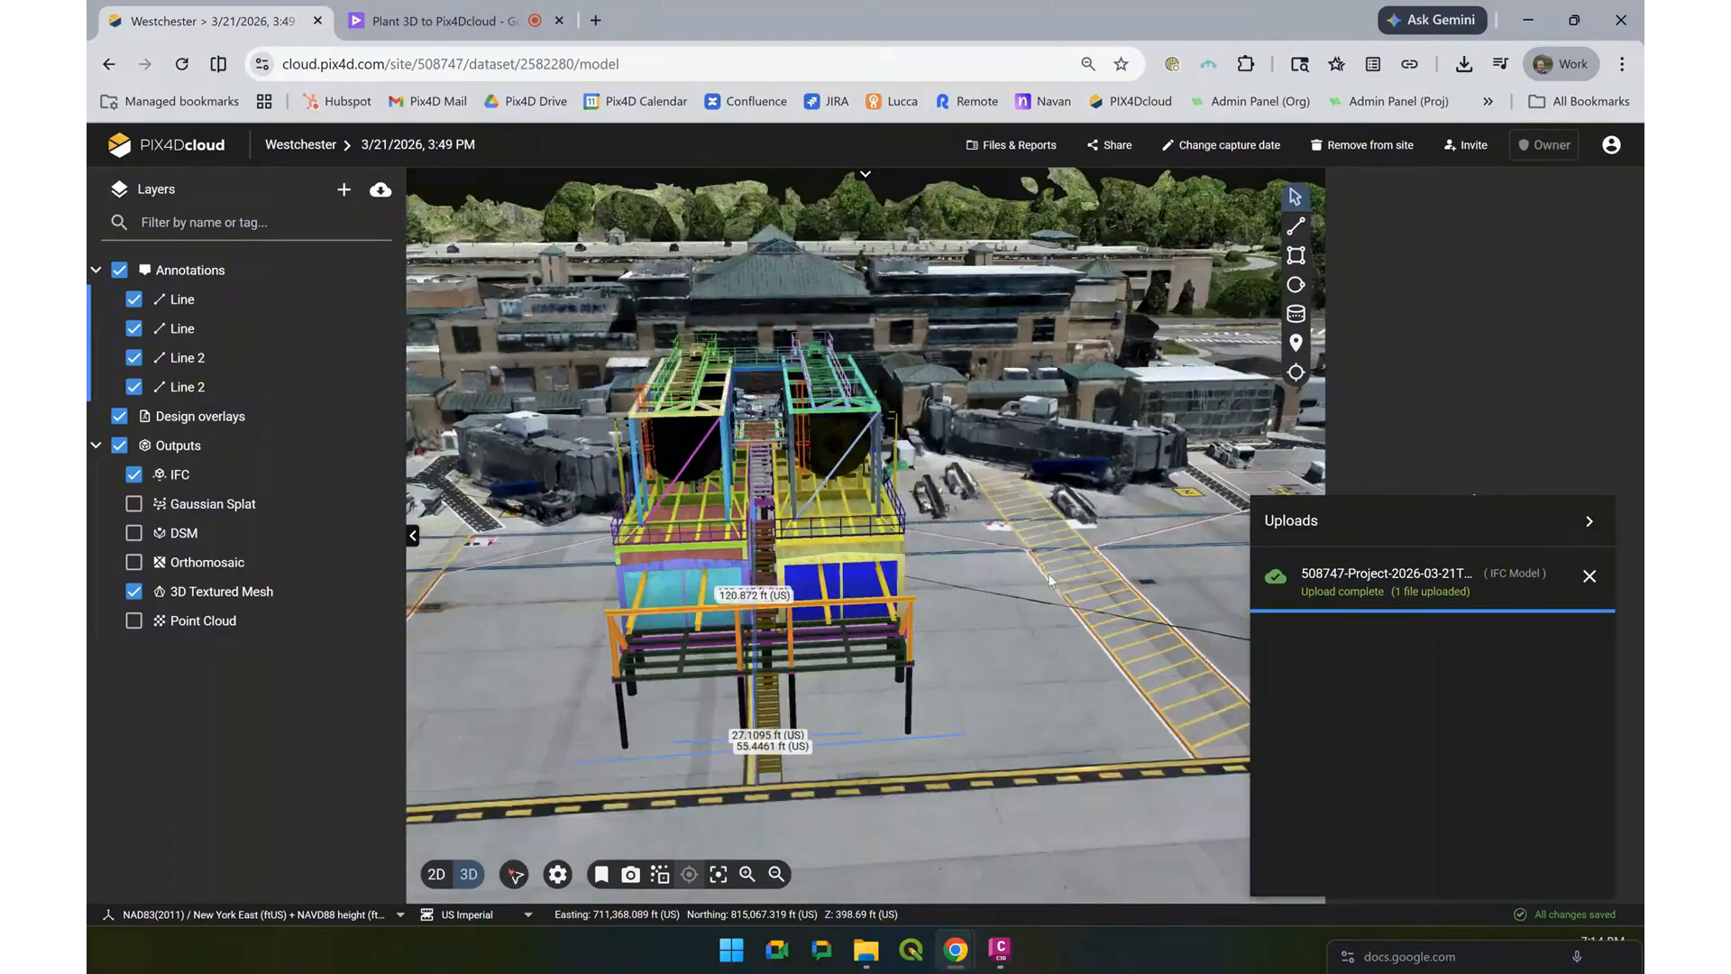
{"action": "left_click_drag", "start_coordinate": [1048, 574], "coordinate": [798, 619]}
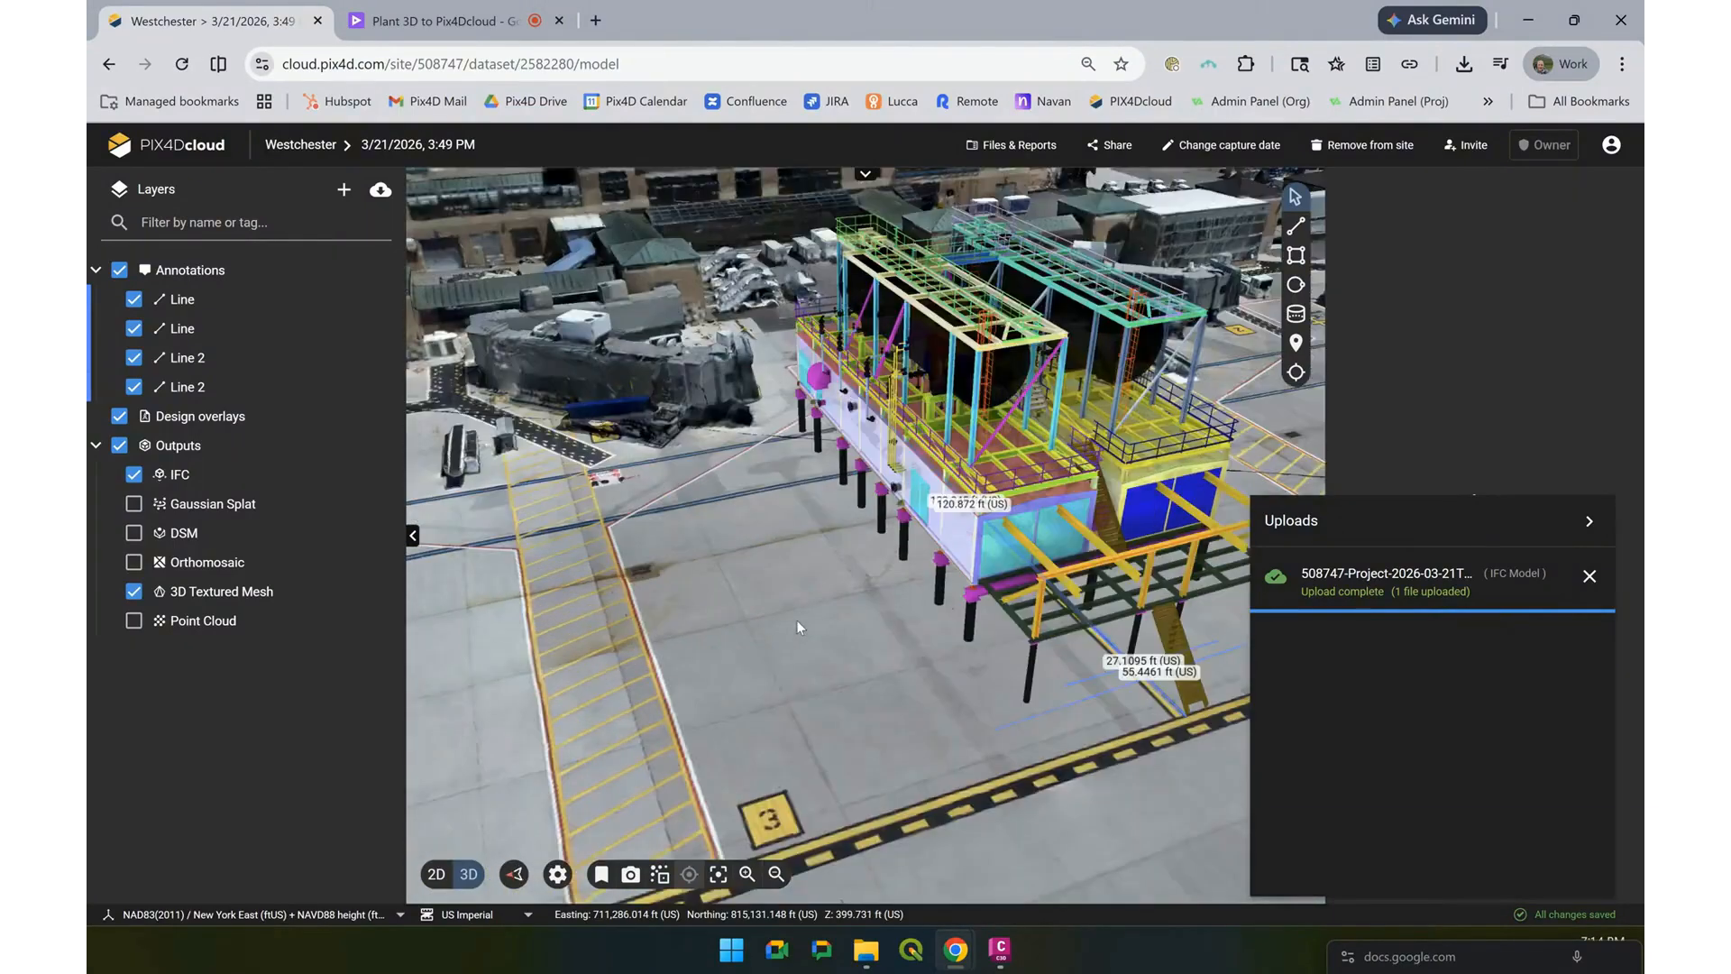
{"action": "scroll", "coordinate": [1179, 725], "scroll_direction": "up", "scroll_amount": 7}
{"action": "left_click_drag", "start_coordinate": [1091, 709], "coordinate": [878, 617]}
{"action": "scroll", "coordinate": [897, 650], "scroll_direction": "up", "scroll_amount": 5}
{"action": "mouse_move", "coordinate": [1003, 626]}
{"action": "left_mouse_down"}
{"action": "mouse_move", "coordinate": [1037, 624]}
{"action": "mouse_move", "coordinate": [1019, 651]}
{"action": "left_mouse_up"}
{"action": "scroll", "coordinate": [910, 649], "scroll_direction": "down", "scroll_amount": 4}
{"action": "scroll", "coordinate": [912, 622], "scroll_direction": "down", "scroll_amount": 3}
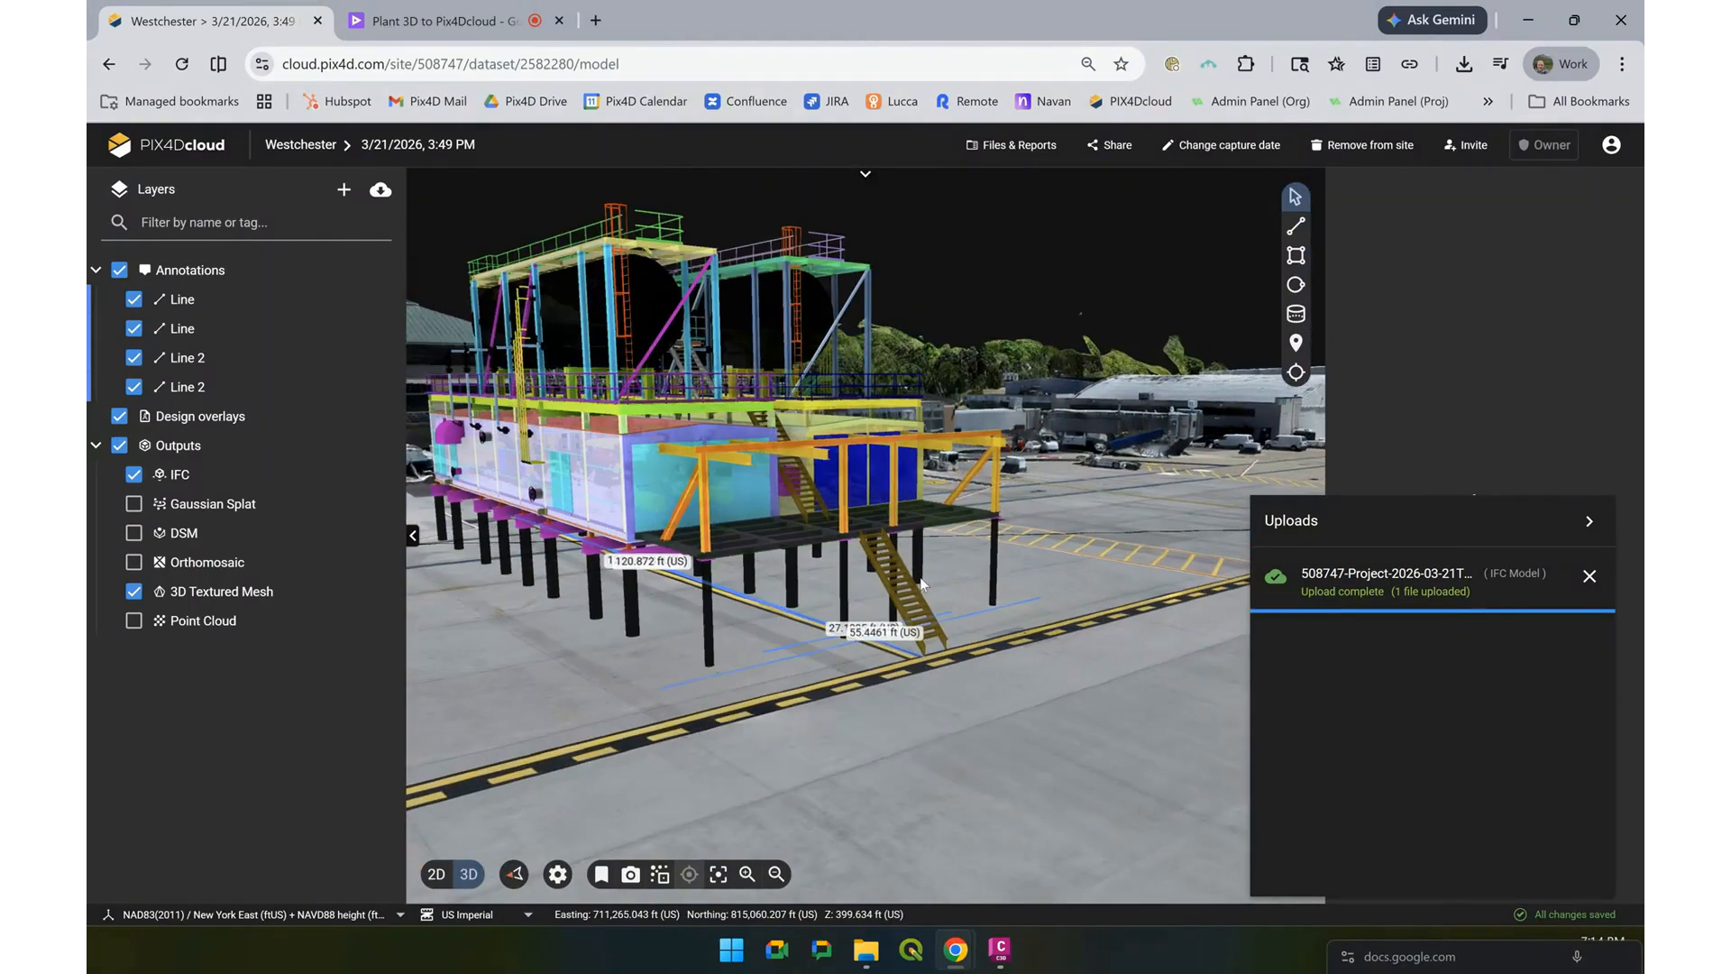
{"action": "left_click_drag", "start_coordinate": [888, 636], "coordinate": [818, 629]}
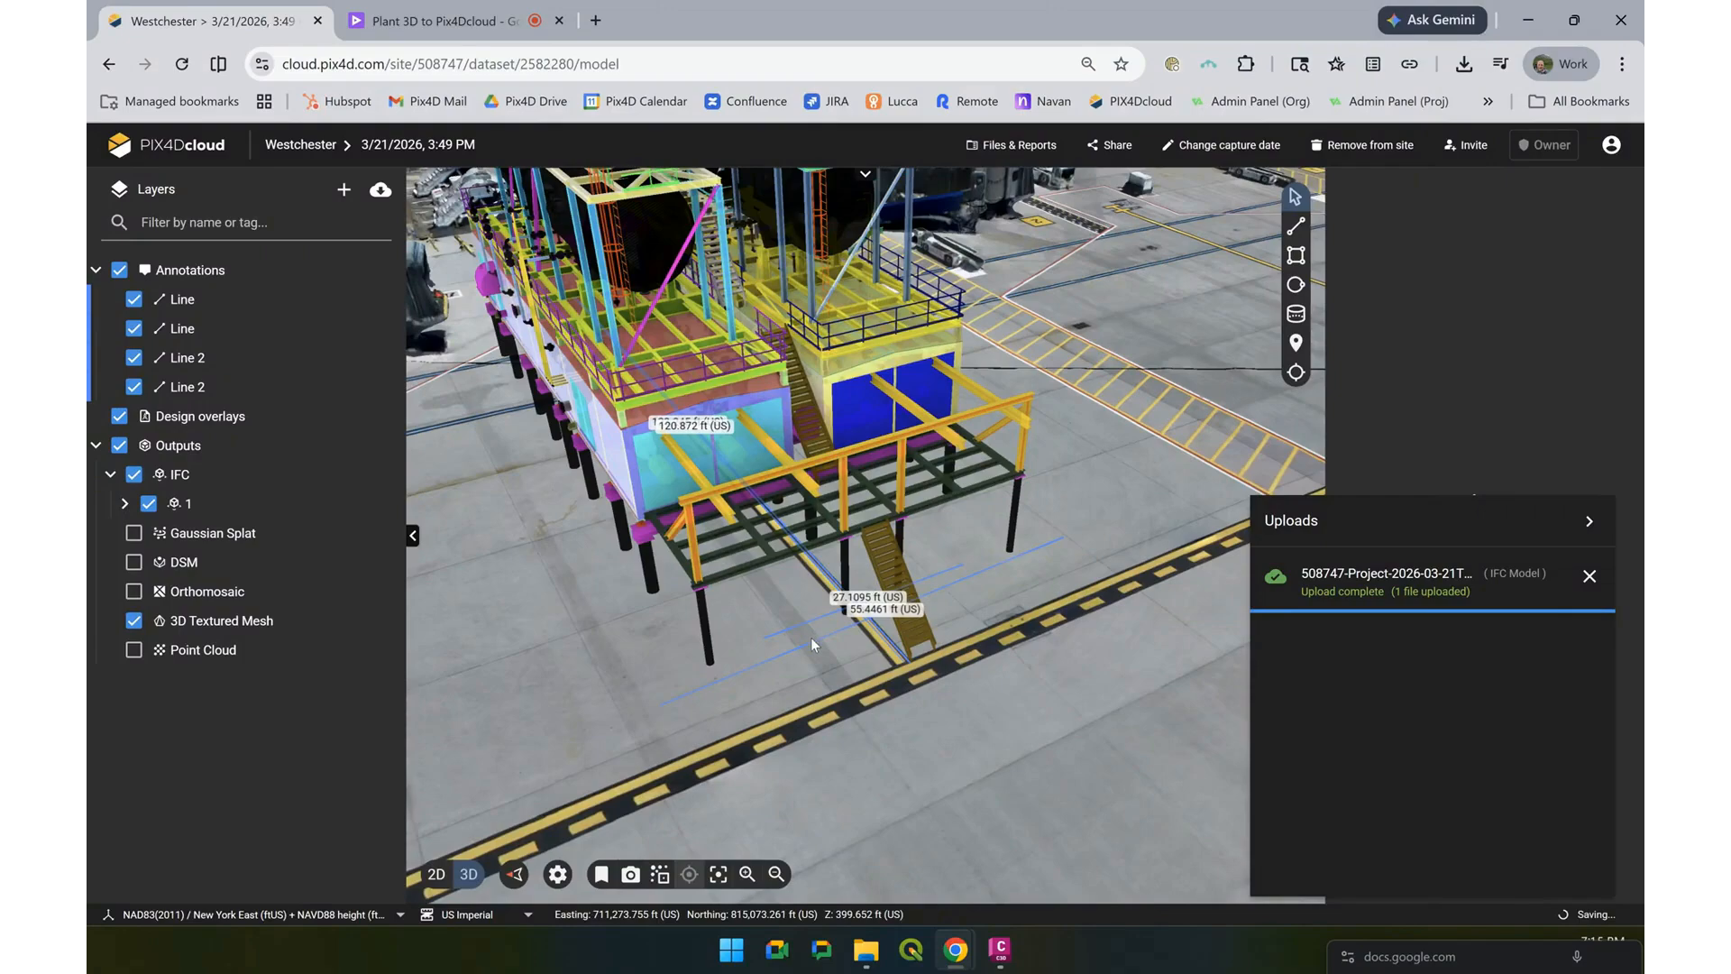
{"action": "left_click_drag", "start_coordinate": [853, 638], "coordinate": [800, 578]}
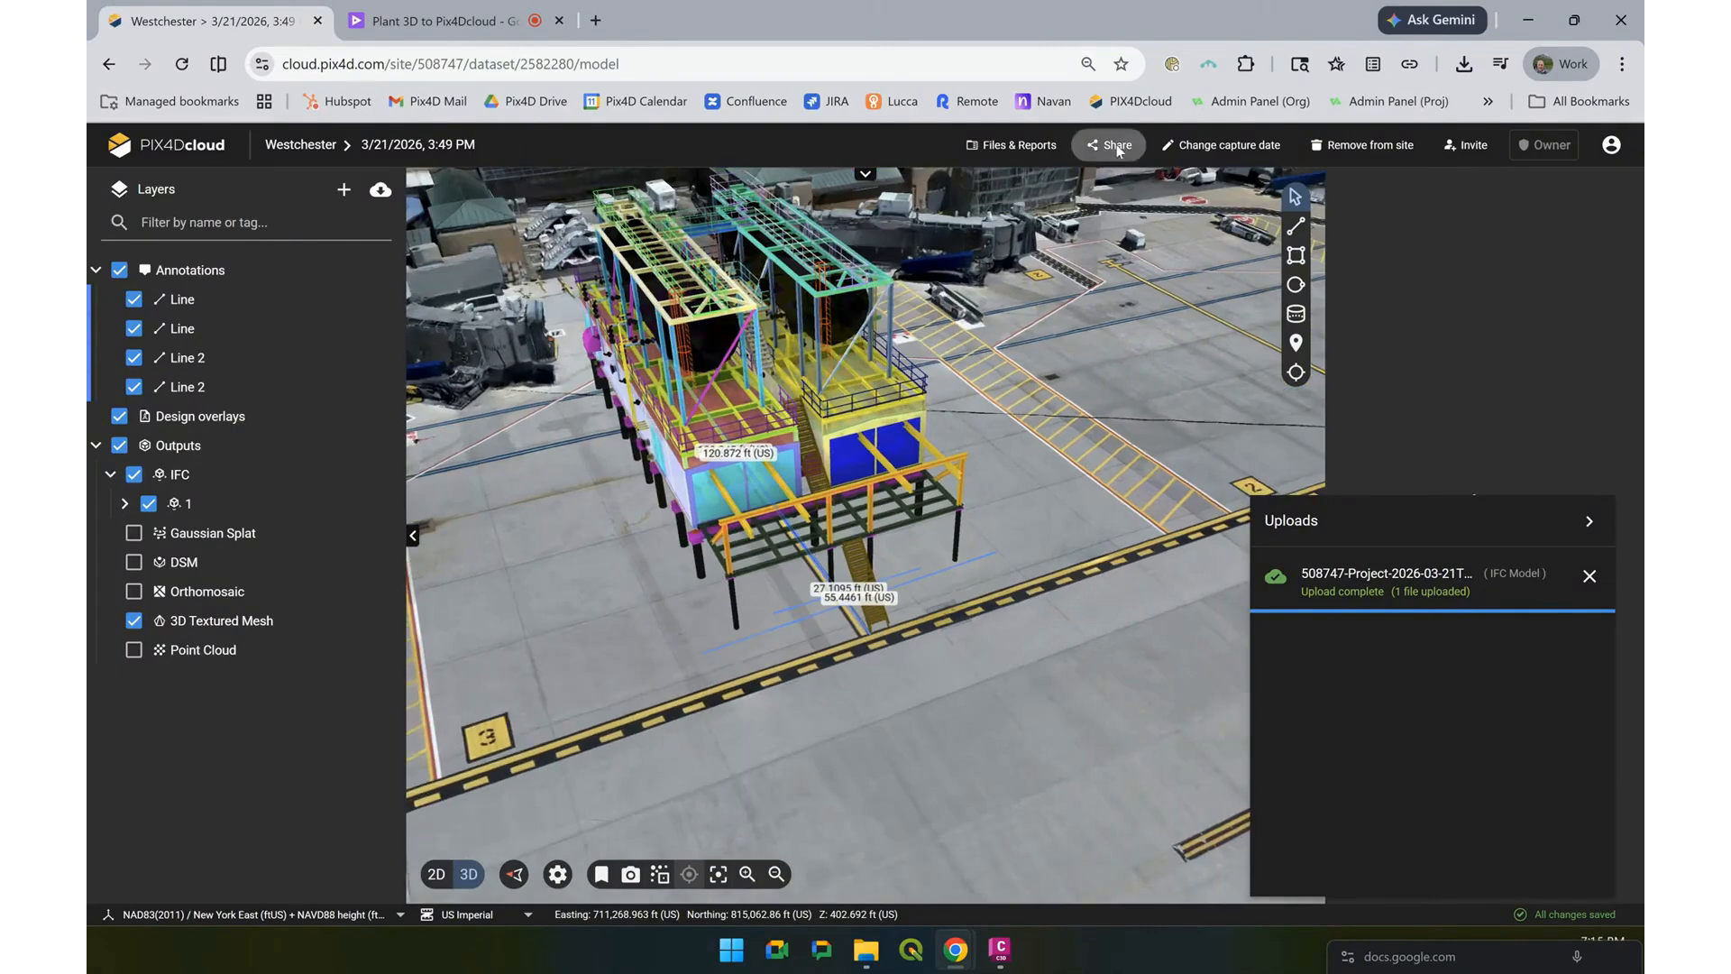
Copy the Westchester dataset's view-and-measure share link, and switch off view-and-measure access for anyone with the link
{"action": "left_click", "coordinate": [1111, 144]}
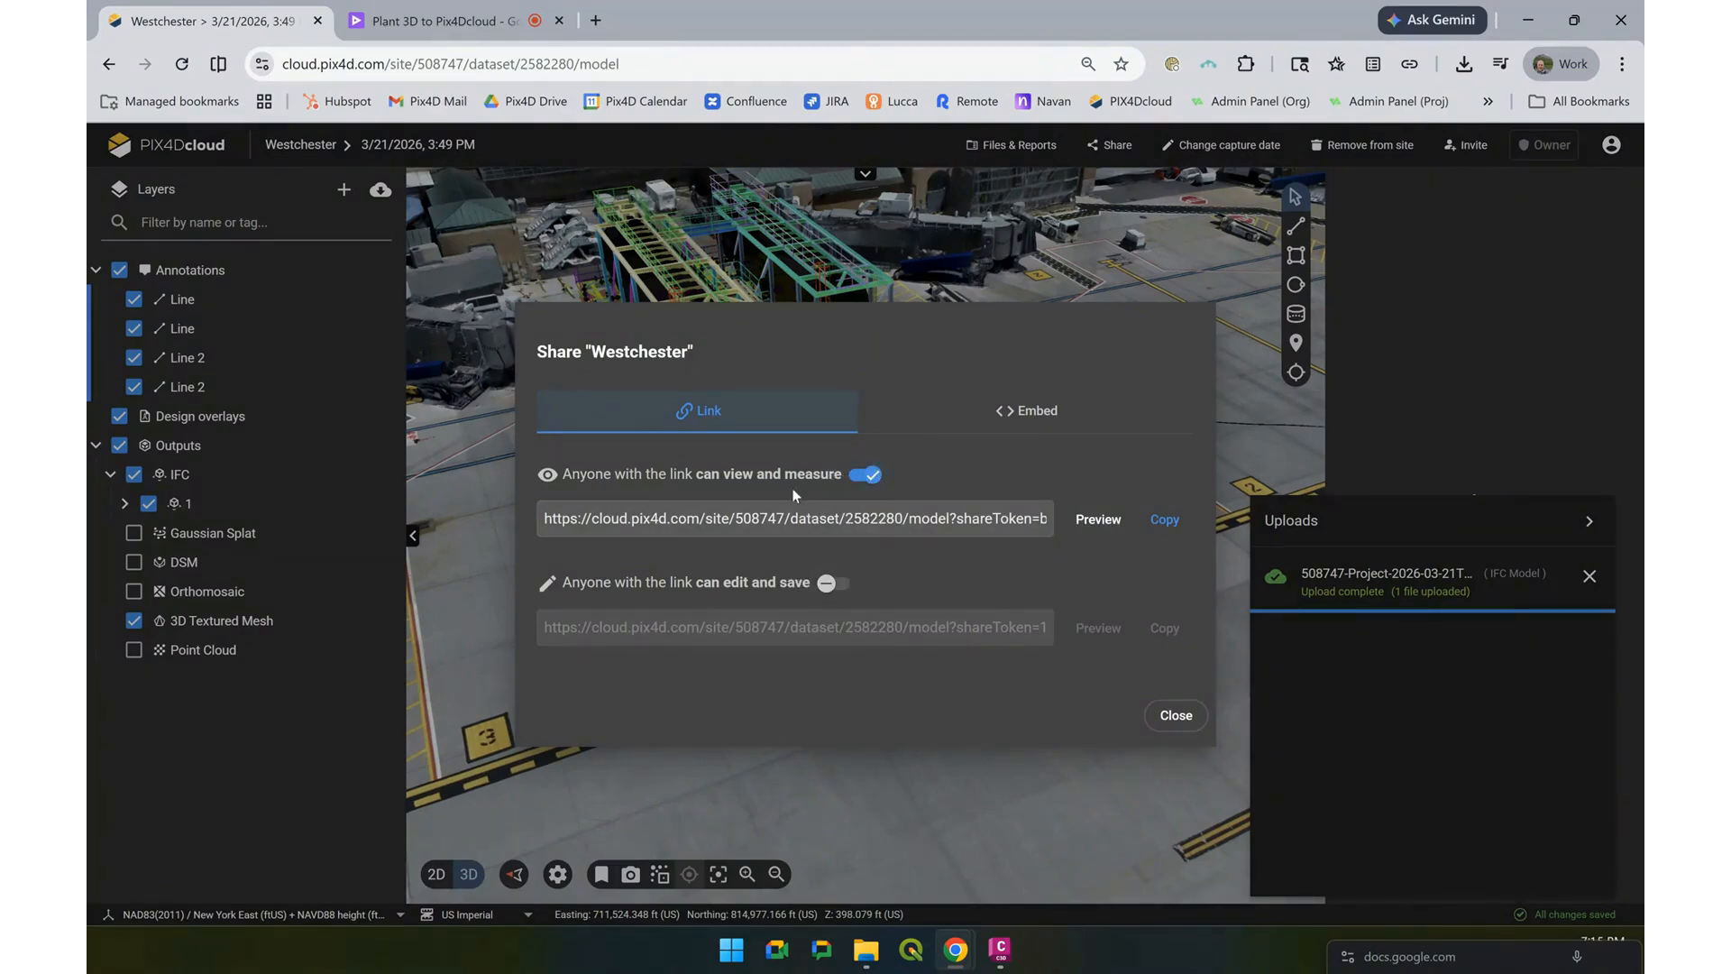
{"action": "left_click", "coordinate": [1174, 532]}
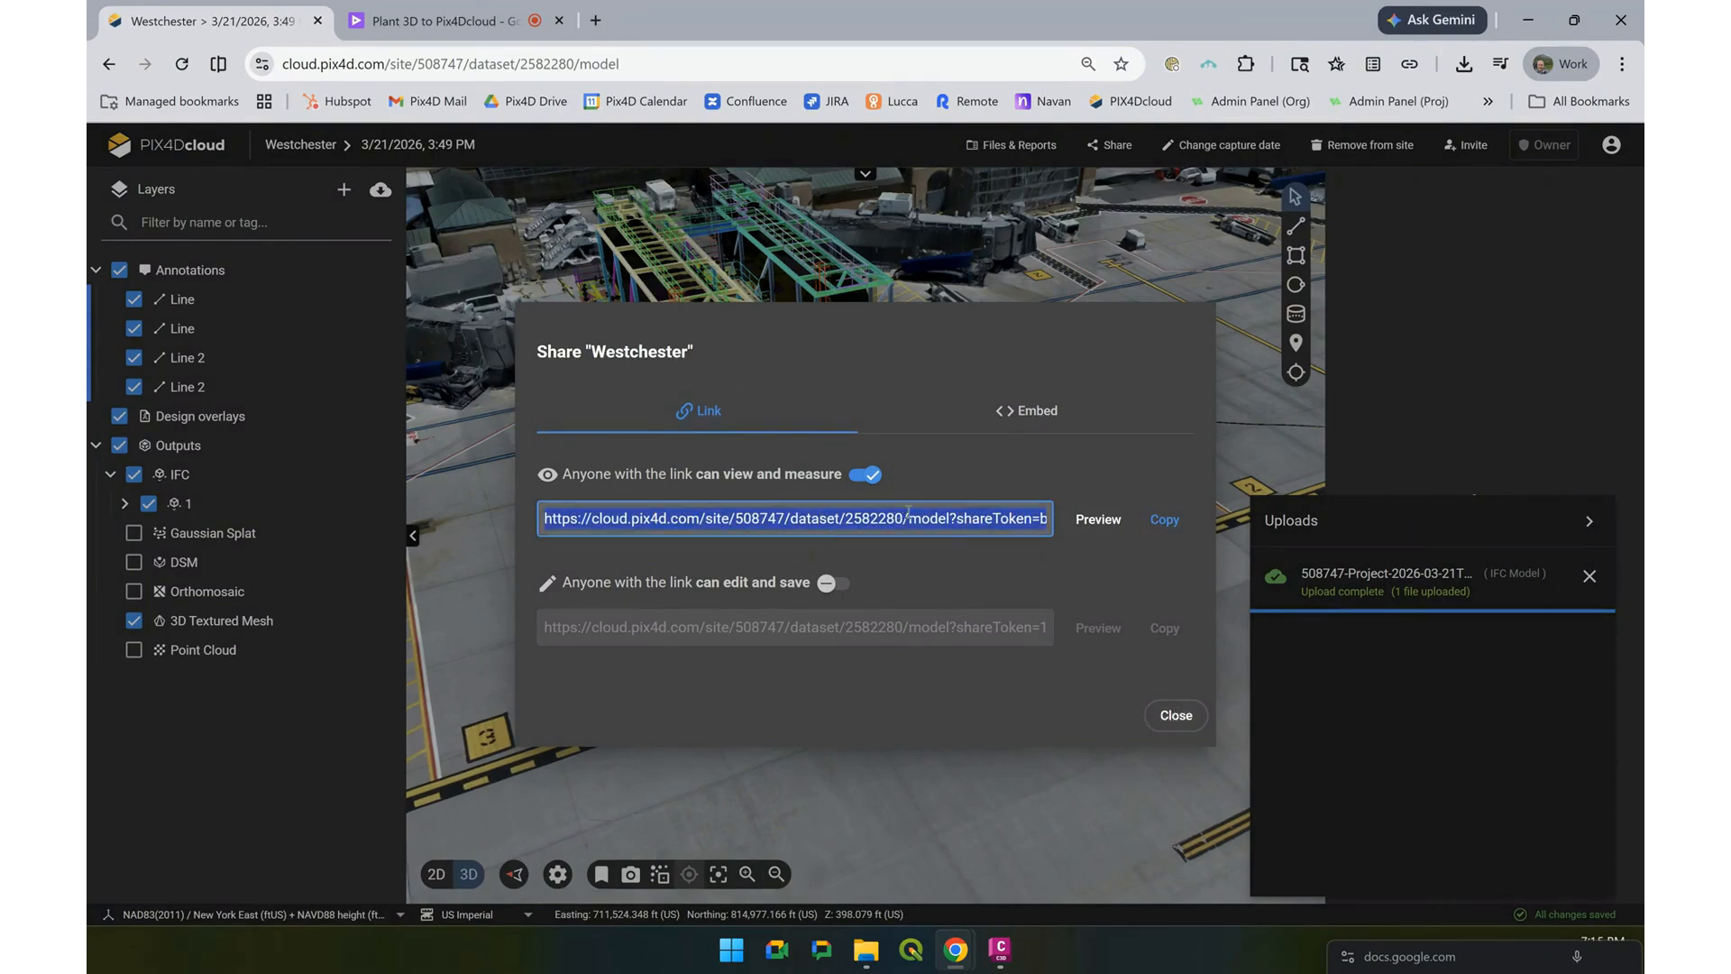
{"action": "left_click", "coordinate": [866, 475]}
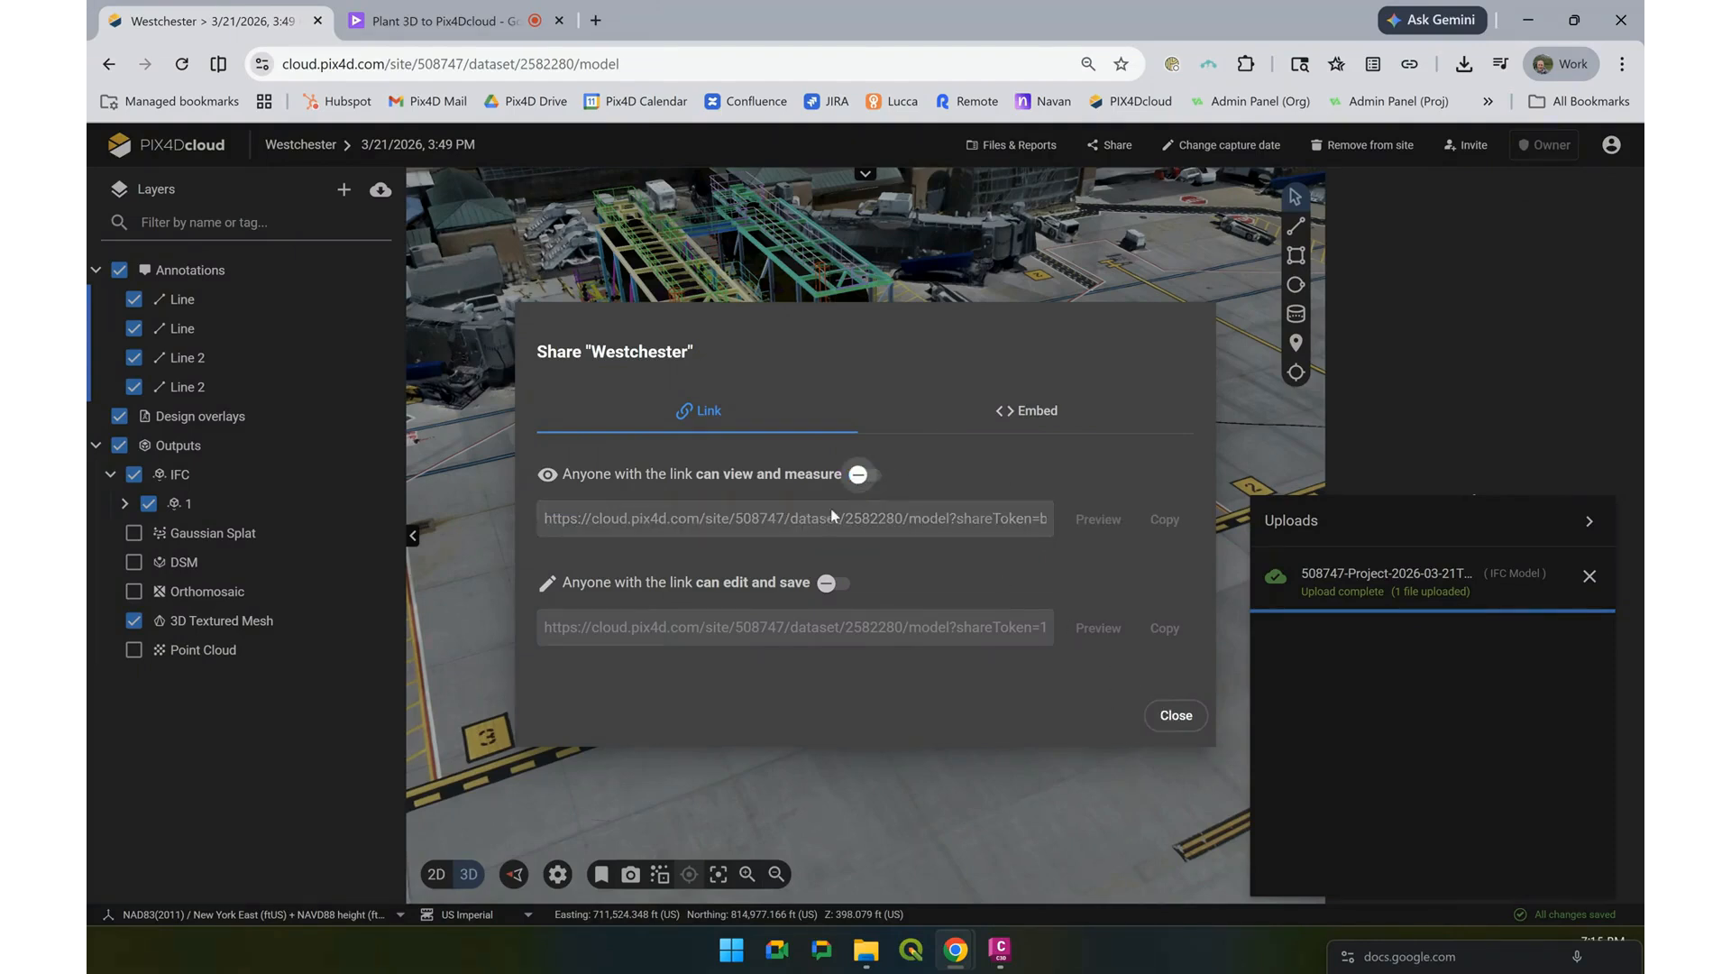